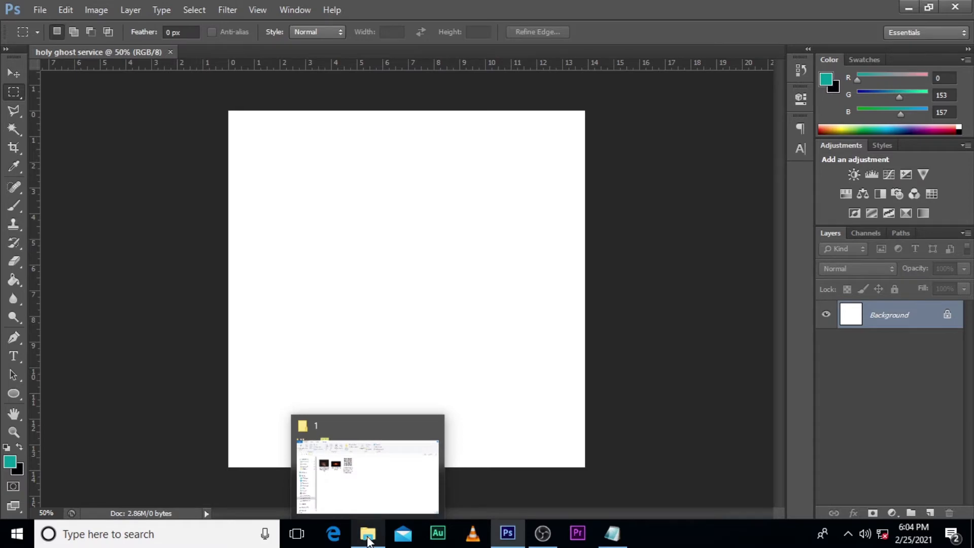
Step: Place the dark concert crowd photo into the document and align it with the canvas's upper edge, spanning the full width
click(188, 177)
drag(188, 178, 412, 315)
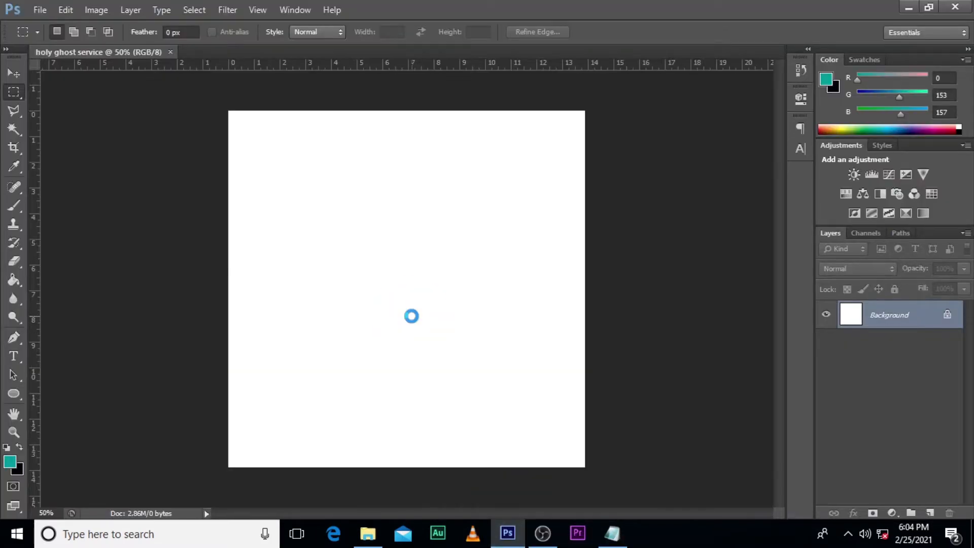
drag(510, 392, 514, 347)
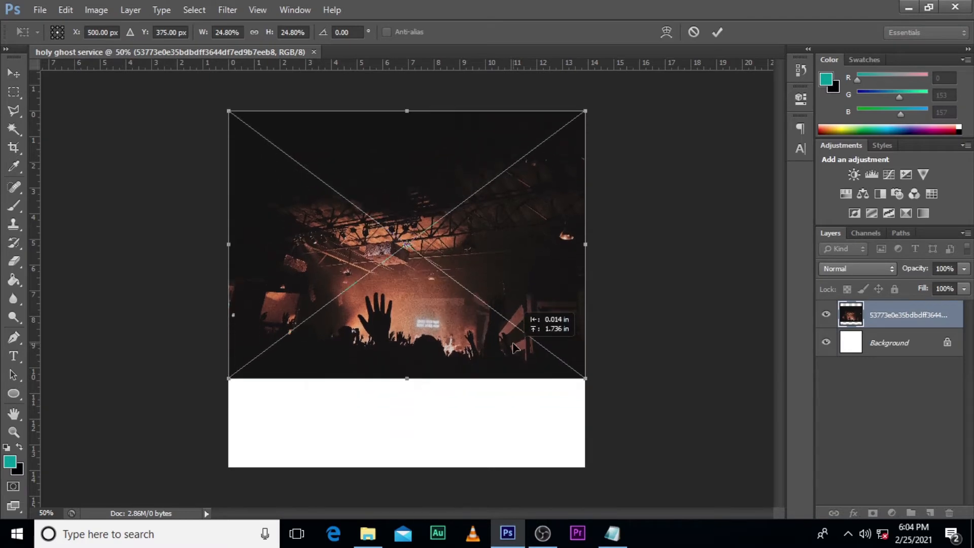
key(Return)
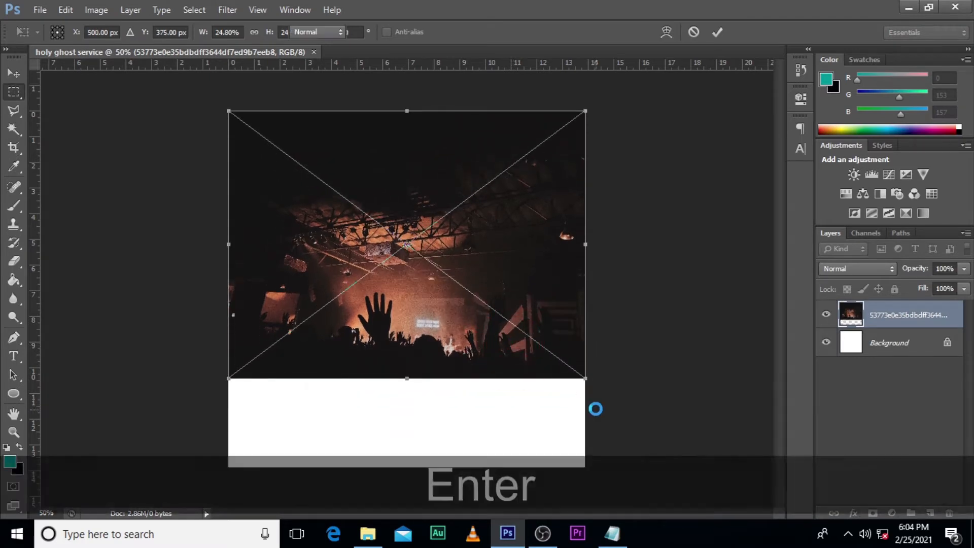
Step: Apply a Gaussian Blur with a 6.8-pixel radius to the concert photo and collapse its smart filter list
click(234, 7)
click(268, 159)
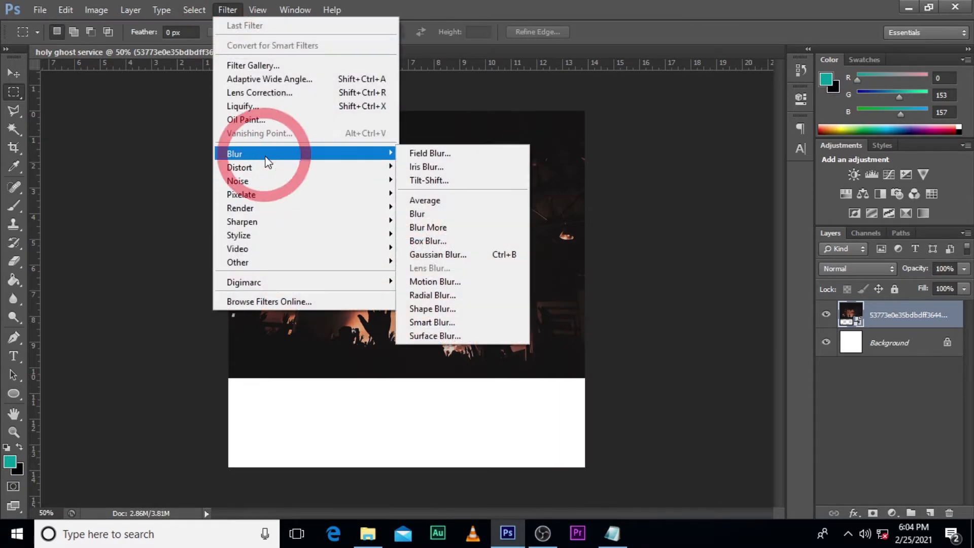
click(437, 255)
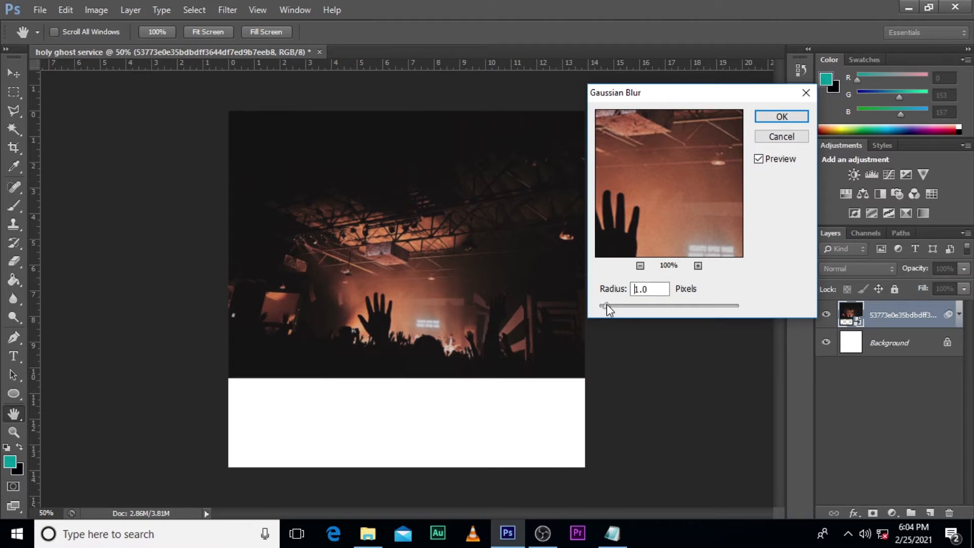
drag(611, 309, 644, 307)
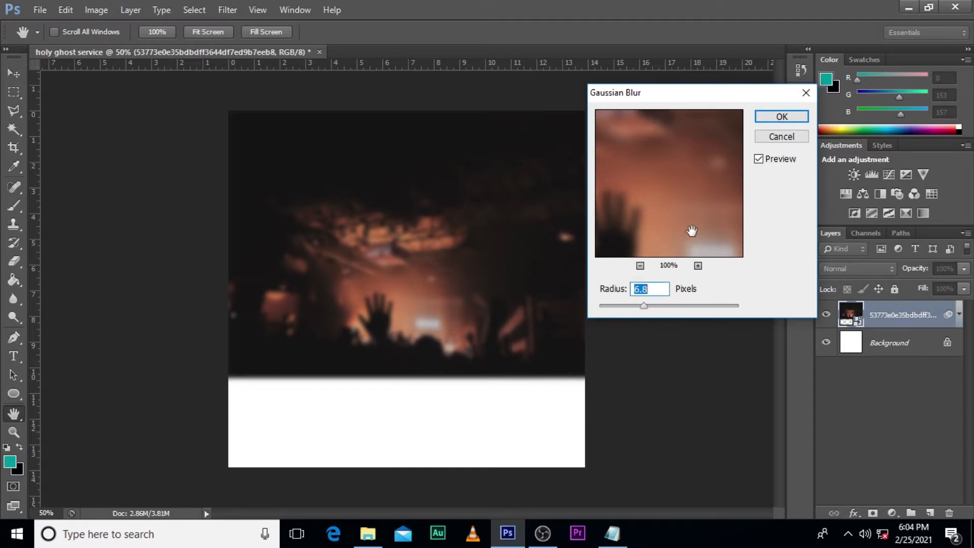
click(772, 117)
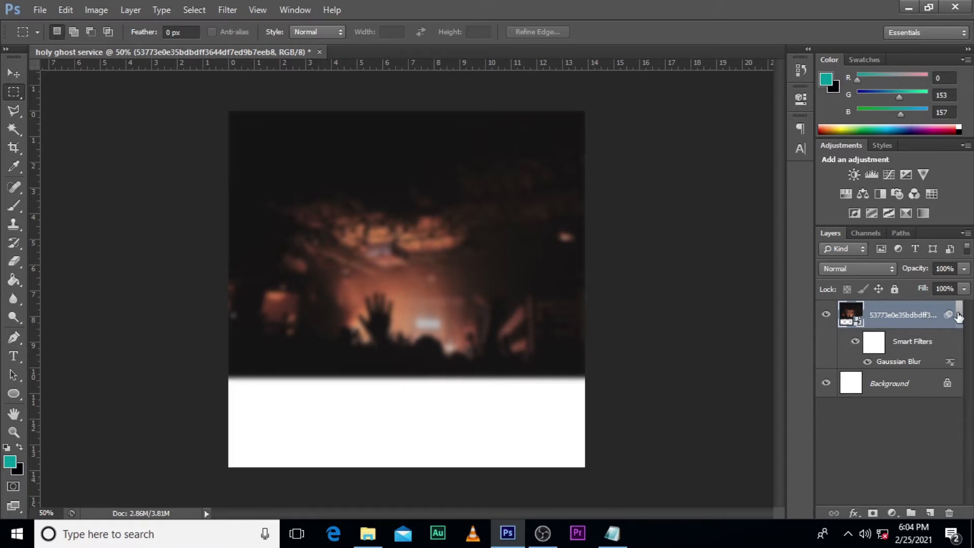
click(958, 315)
Step: Add a dark red (#650202) solid color fill layer above the concert photo and set its blend mode to Multiply
click(892, 512)
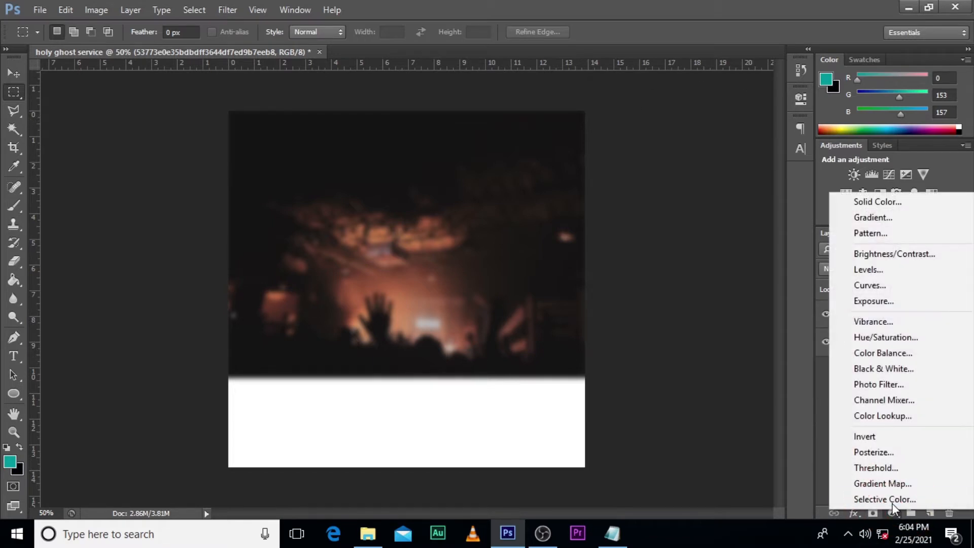
click(870, 202)
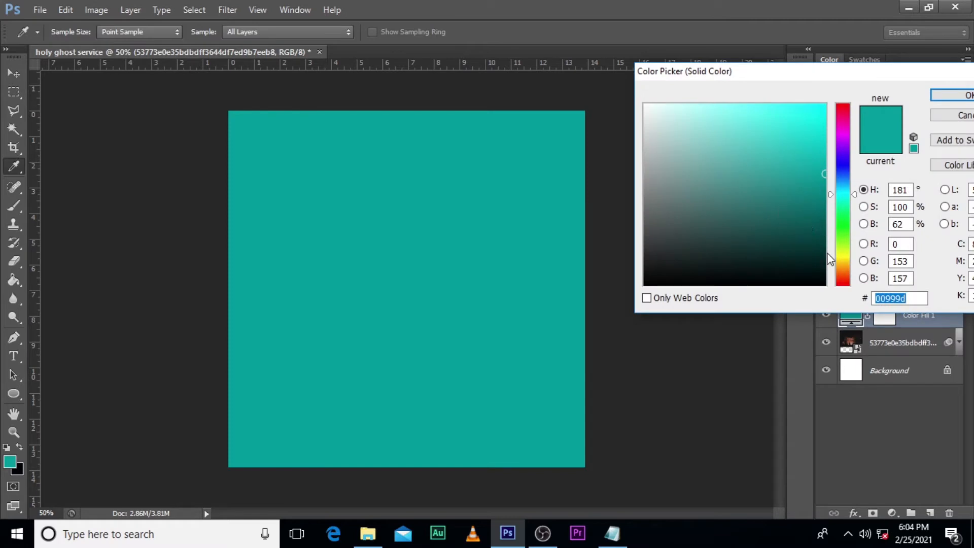
text(65)
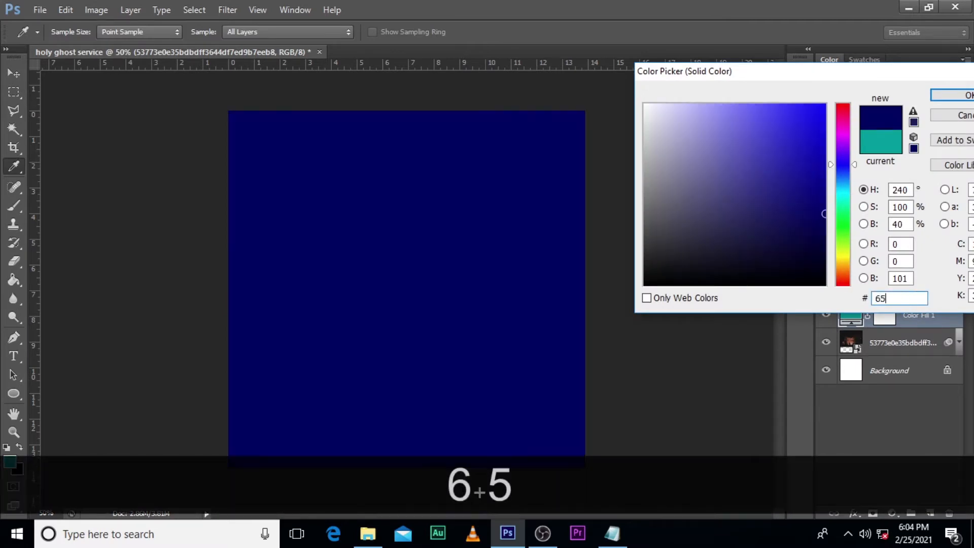
text(0202)
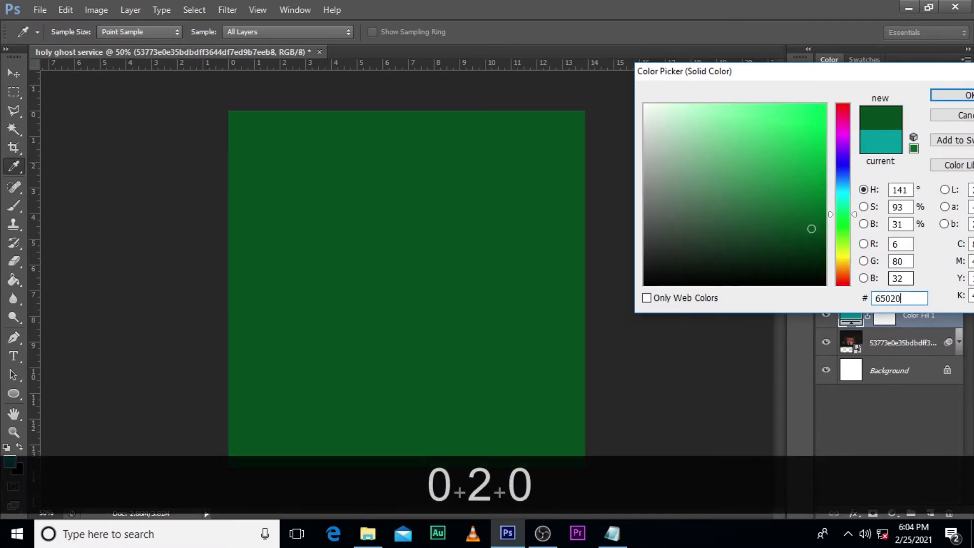
click(960, 100)
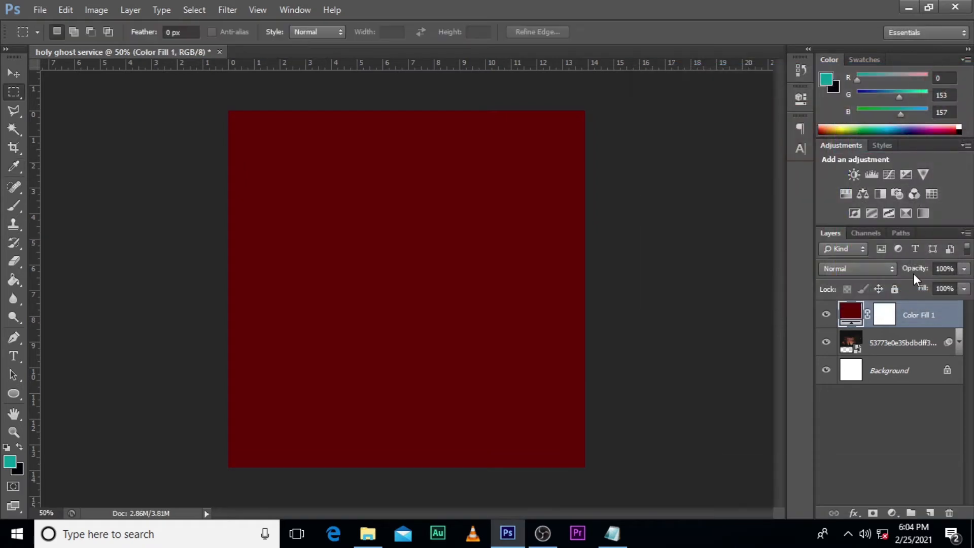
click(856, 268)
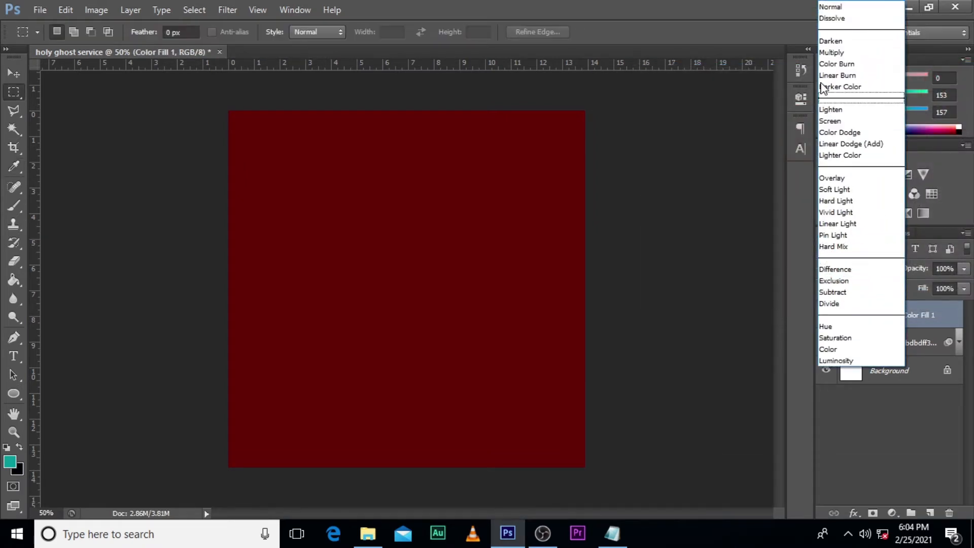
click(829, 55)
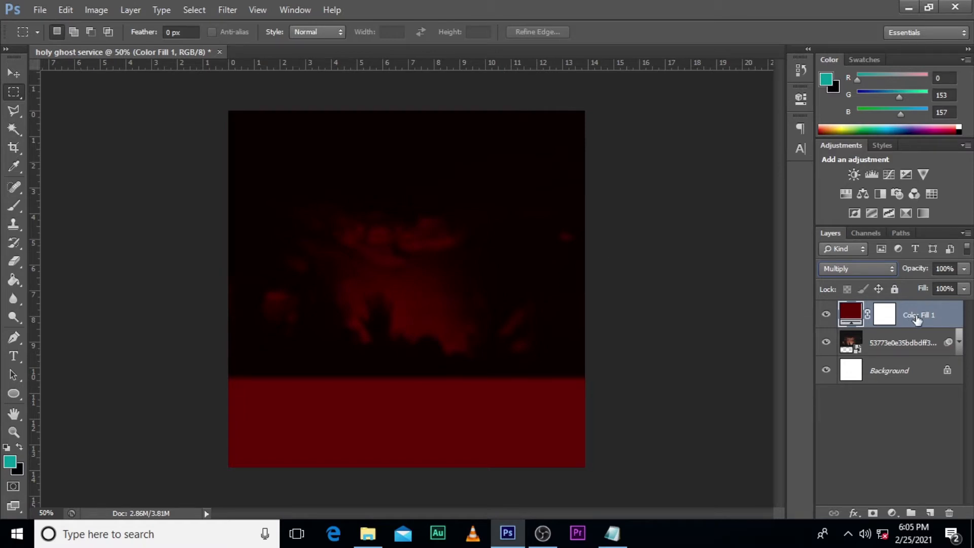
Step: Draw a rectangle of about 1032 × 270 px over the empty strip below the concert photo
click(14, 393)
click(66, 393)
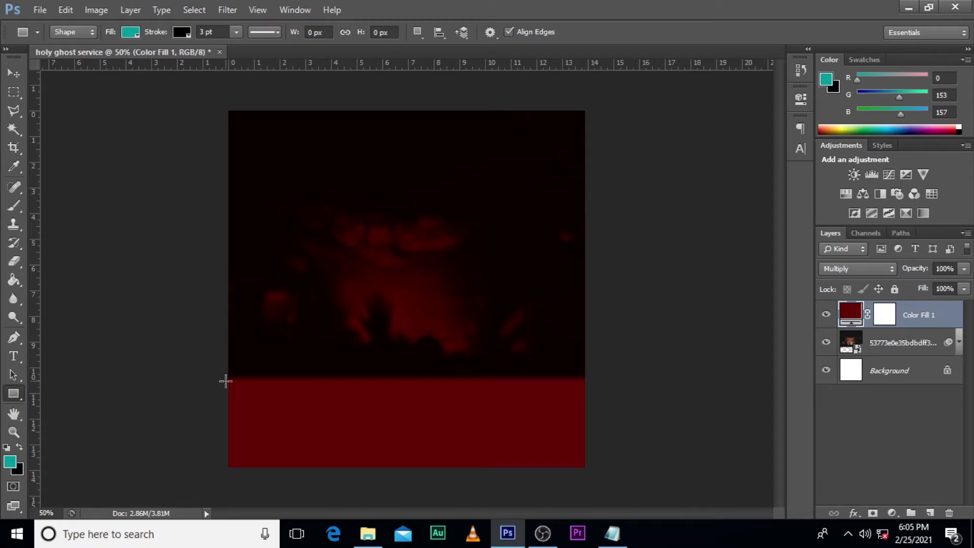
drag(224, 376, 591, 469)
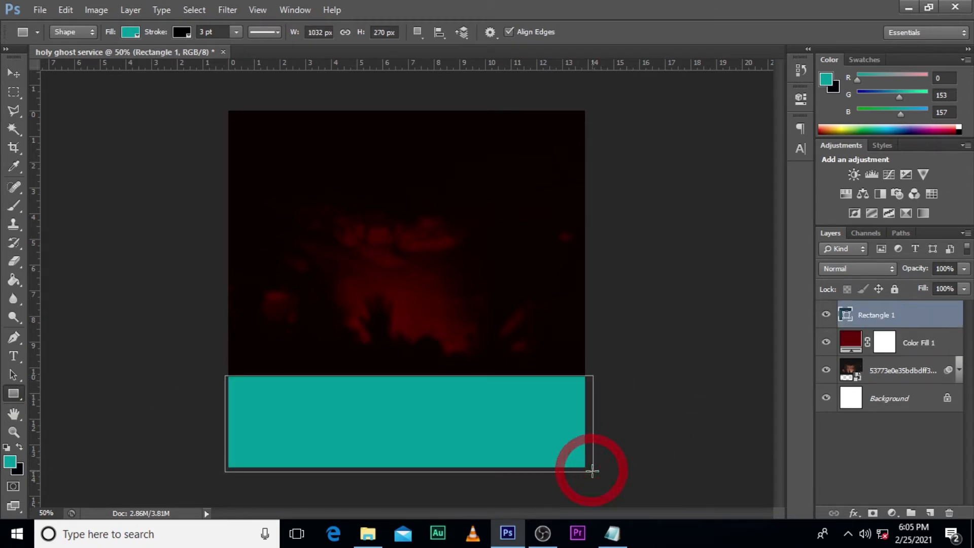
Step: Remove the rectangle's stroke and set its fill to white (#ffffff)
click(177, 34)
click(121, 59)
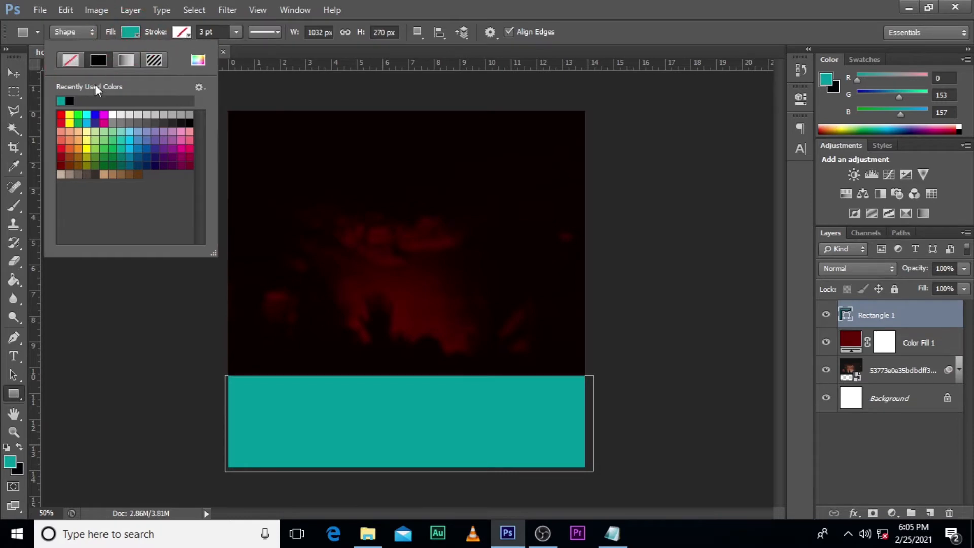
click(112, 114)
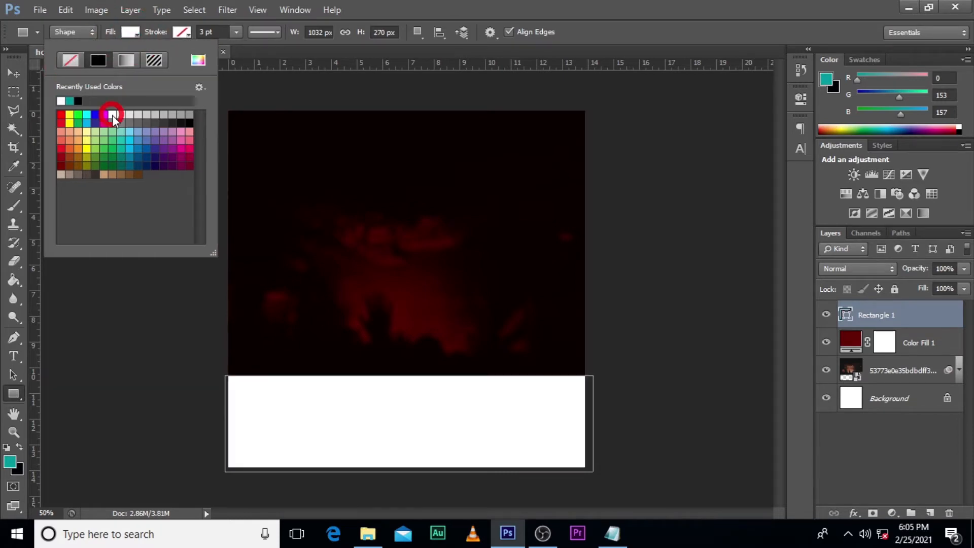
click(199, 62)
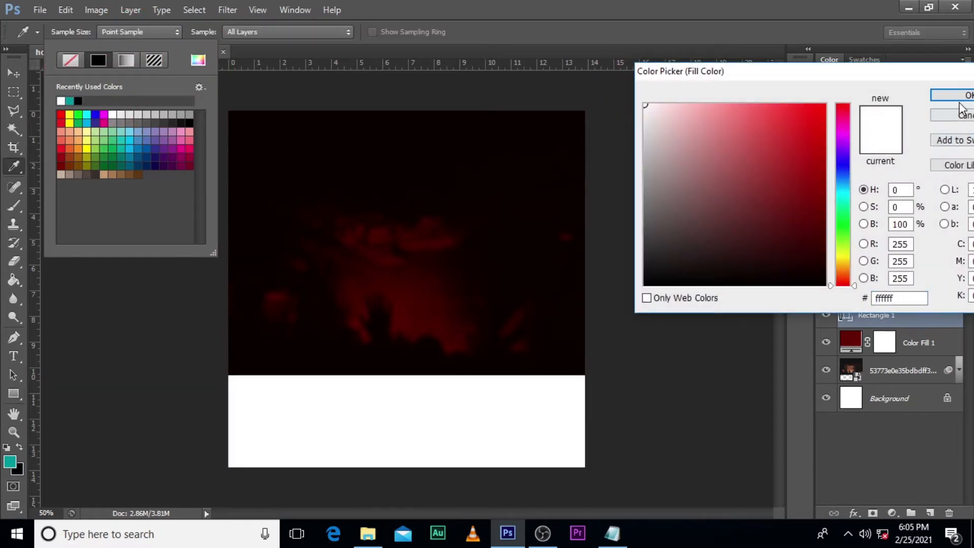
click(953, 96)
click(892, 401)
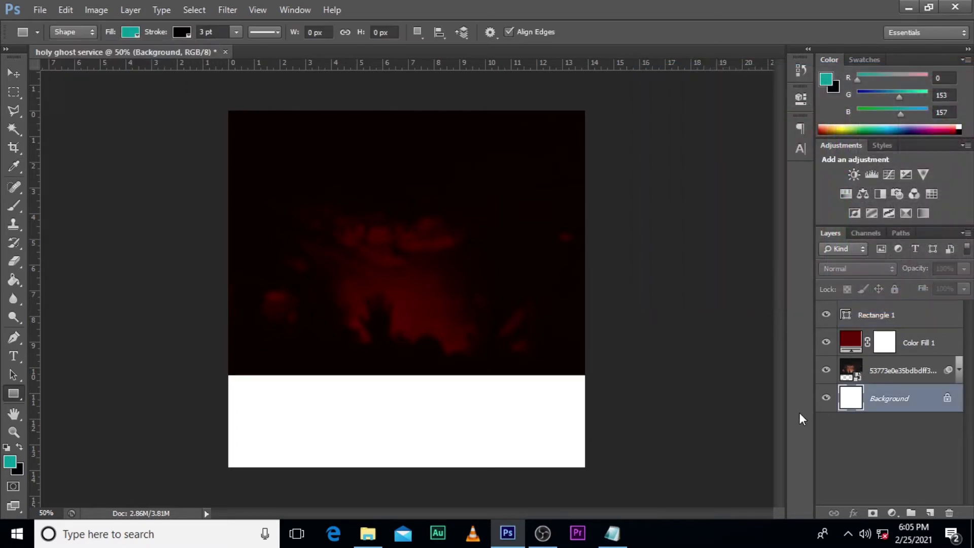
Step: Place the diagonal stripe texture above the white rectangle, enlarge it to cover the whole canvas and set its blend mode to Multiply
click(886, 323)
click(368, 533)
drag(189, 200, 428, 380)
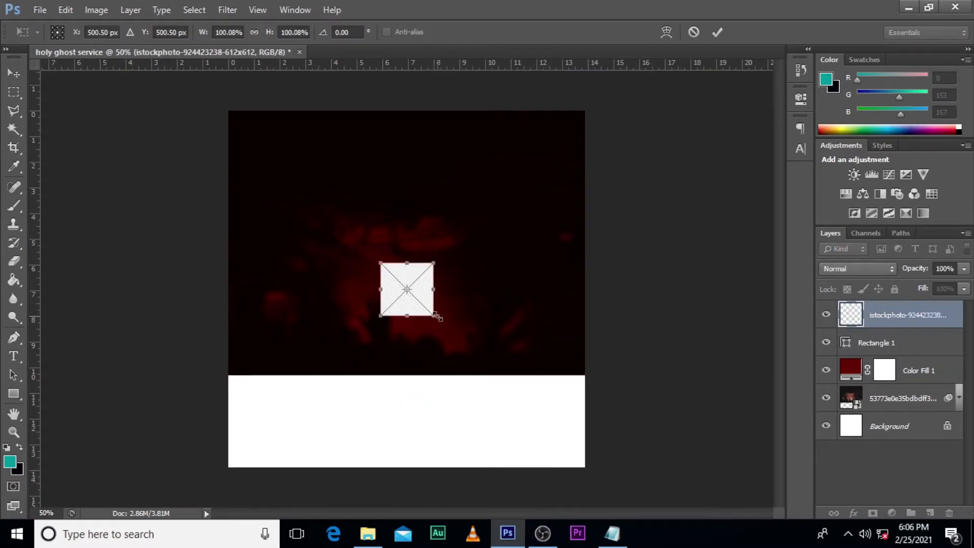
drag(434, 315, 594, 466)
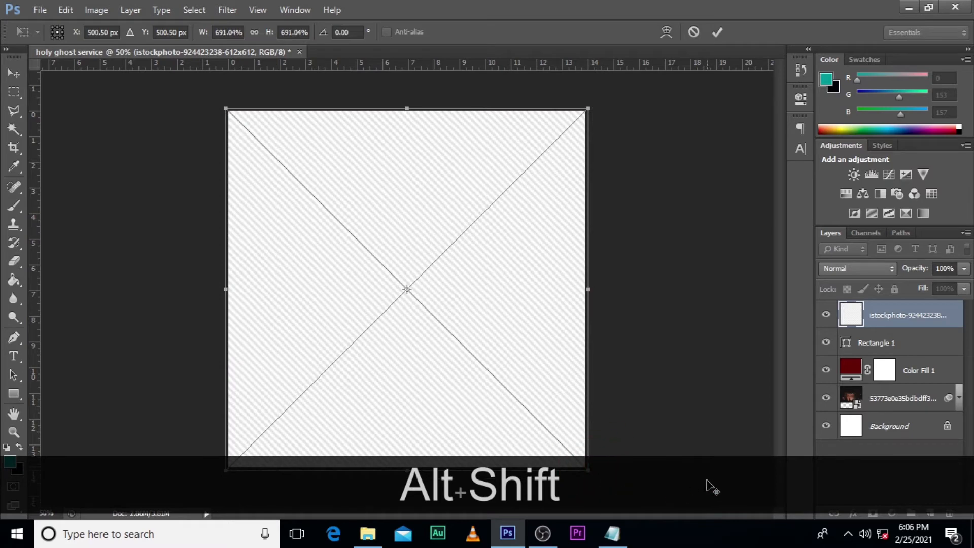
key(Return)
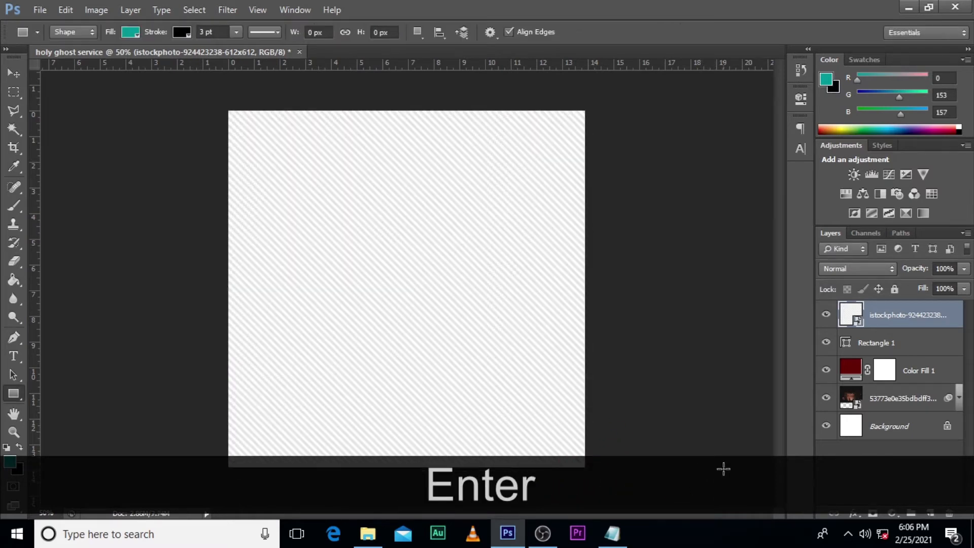
click(847, 271)
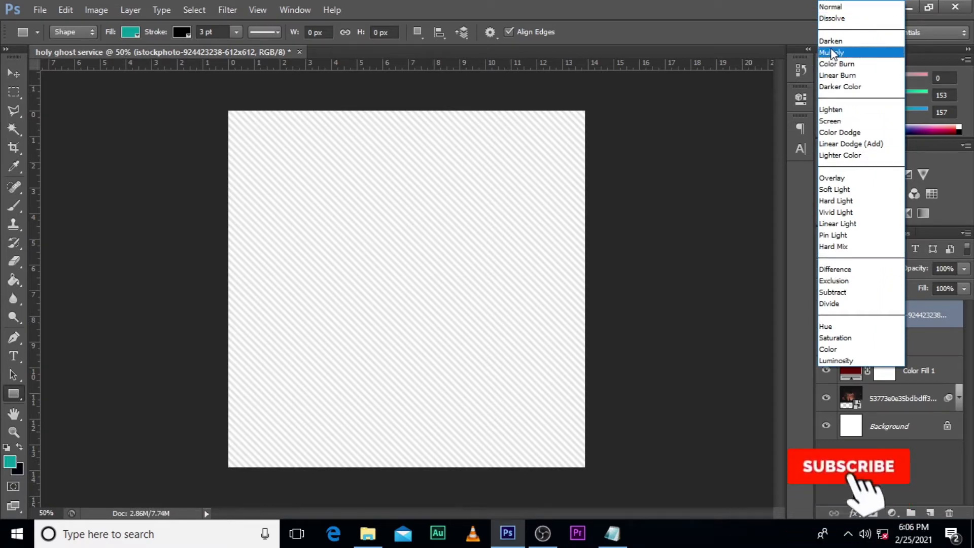
click(827, 53)
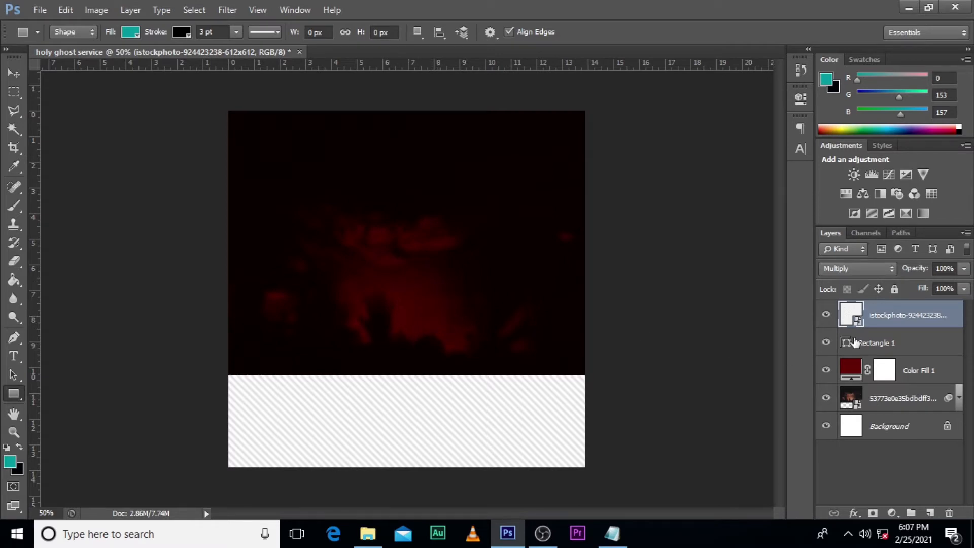
Step: Group all layers above the Background layer and name the group BG
shift+click(908, 399)
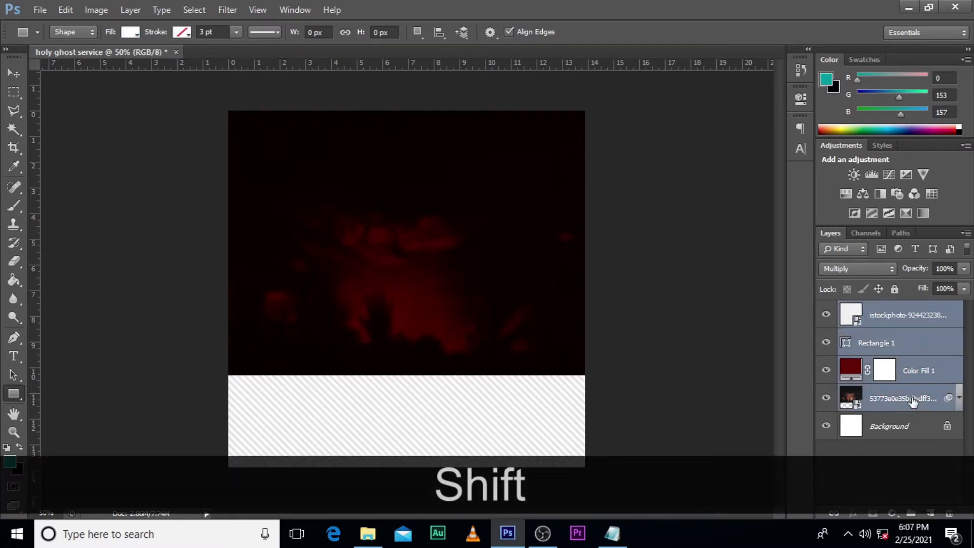
key(ctrl+g)
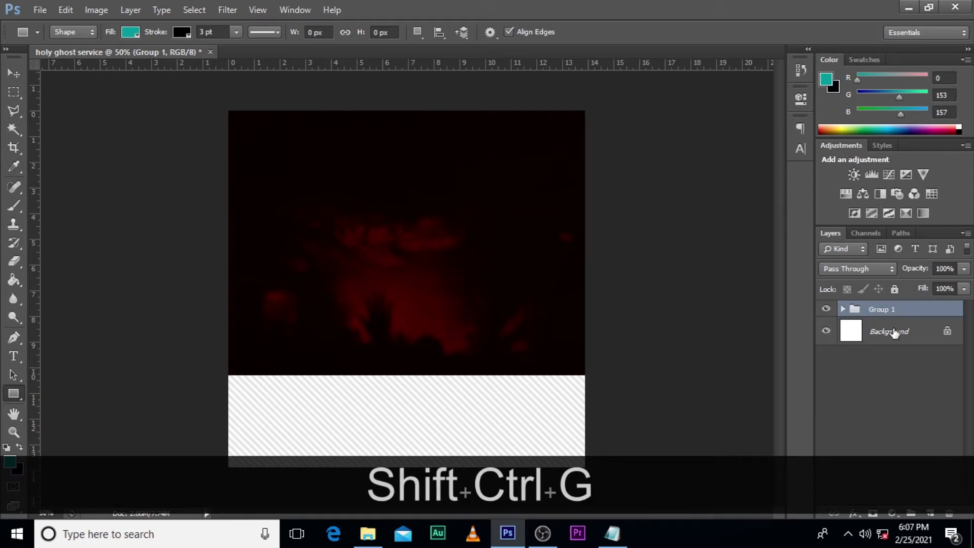
double_click(876, 310)
key(Caps_Lock)
text(BG)
key(Return)
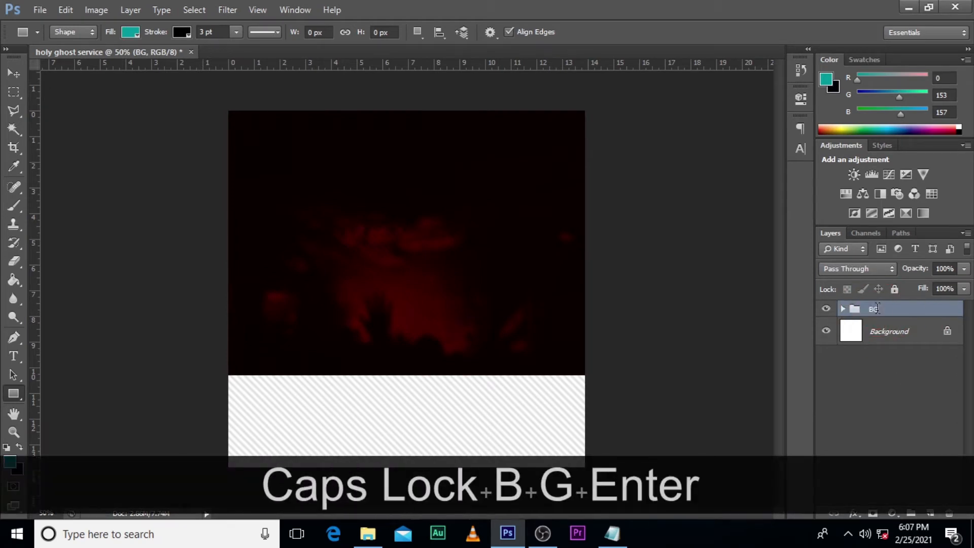
Step: Add vertical guides at the canvas's centre, left edge and right edge, and a horizontal guide along its upper edge
drag(34, 264, 408, 274)
drag(33, 315, 228, 321)
drag(33, 339, 585, 338)
drag(450, 65, 451, 111)
Step: Toggle the guides and rulers off and back on
key(ctrl+h)
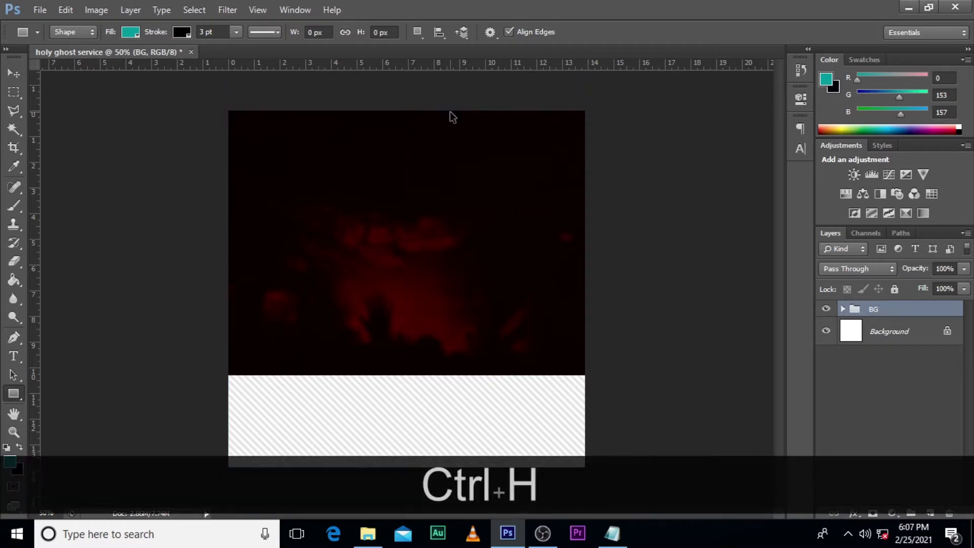
key(ctrl+r)
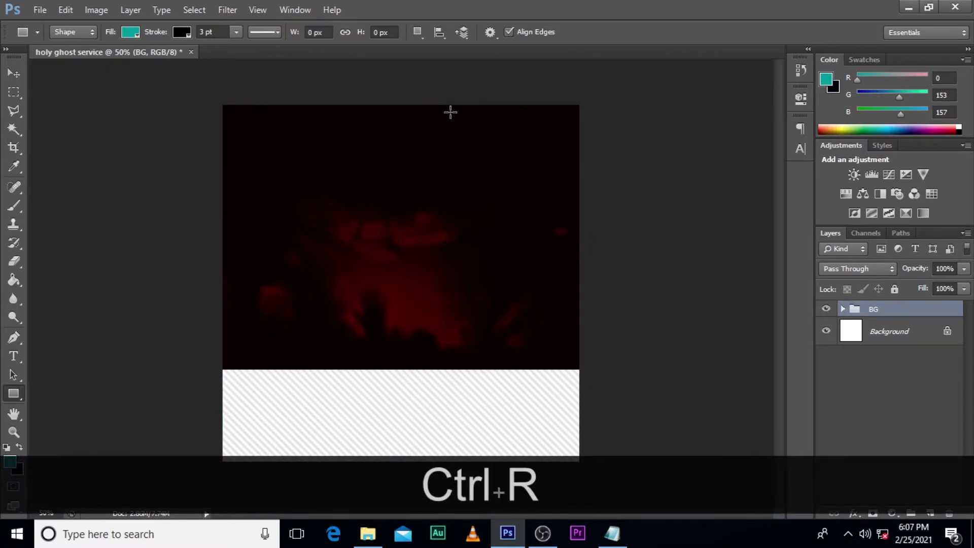
key(ctrl+r)
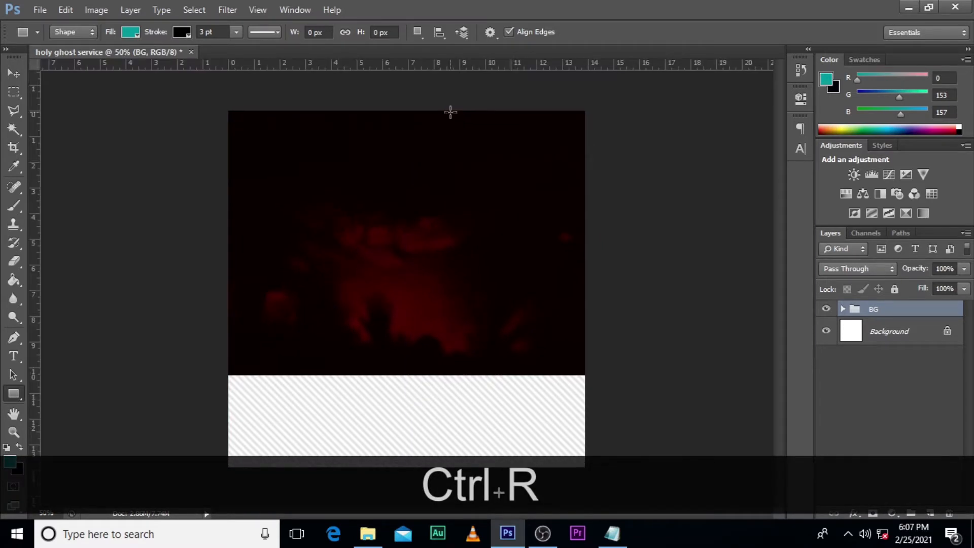
key(ctrl+h)
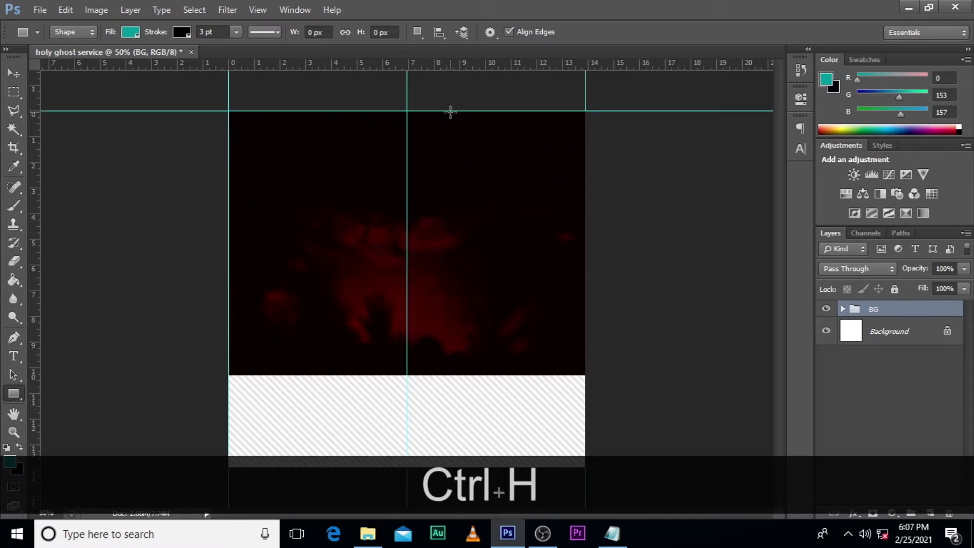
Step: Add horizontal guides along the canvas's lower edge and at about 5.3 in on the vertical ruler
drag(290, 66, 348, 467)
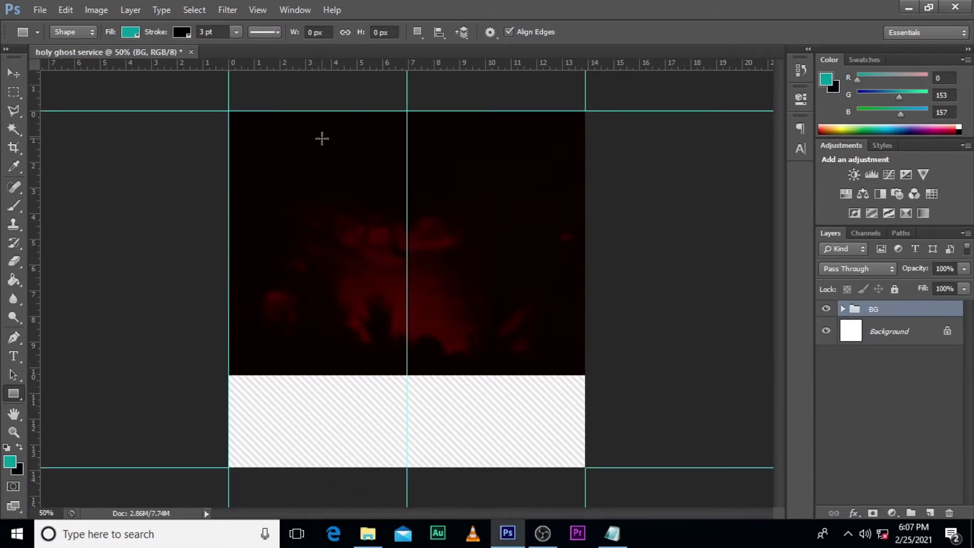
drag(336, 60, 326, 252)
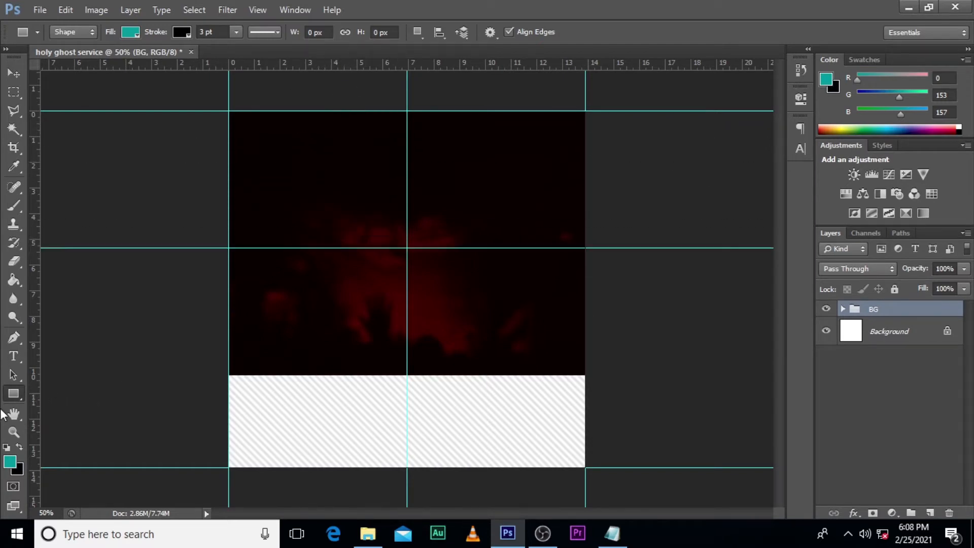
Step: Draw a white rectangle without stroke, about 482 × 80 px, near the canvas's upper edge
drag(12, 393, 65, 388)
drag(330, 121, 503, 148)
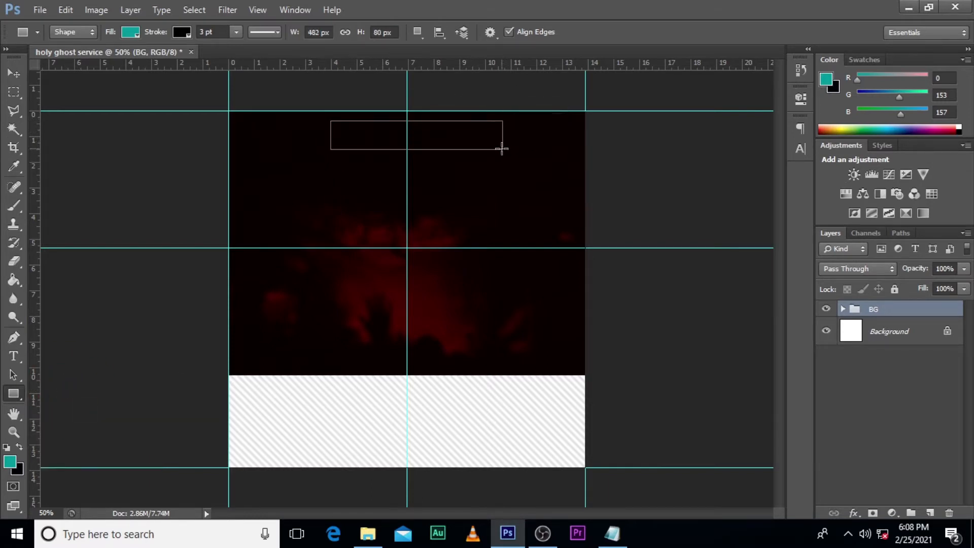
click(180, 32)
click(123, 60)
click(130, 32)
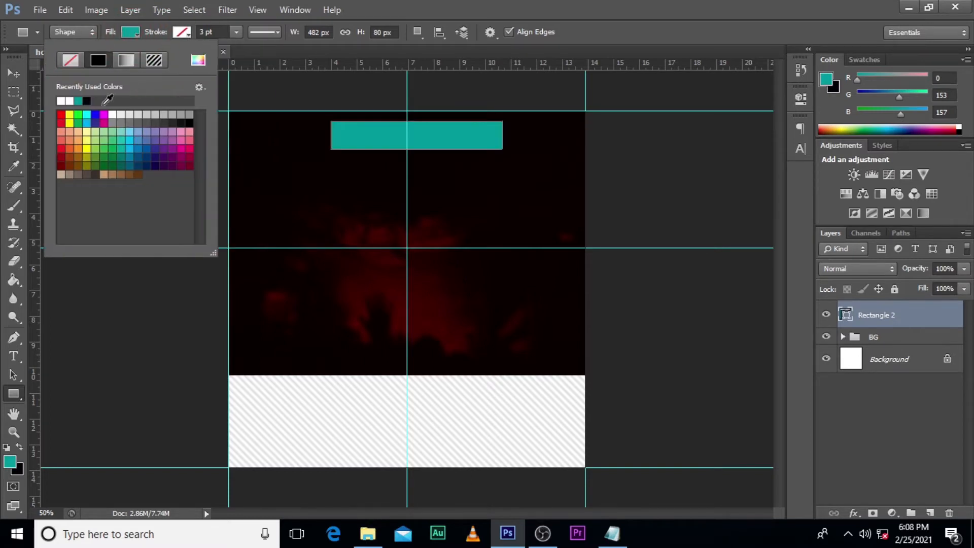
click(63, 100)
click(892, 319)
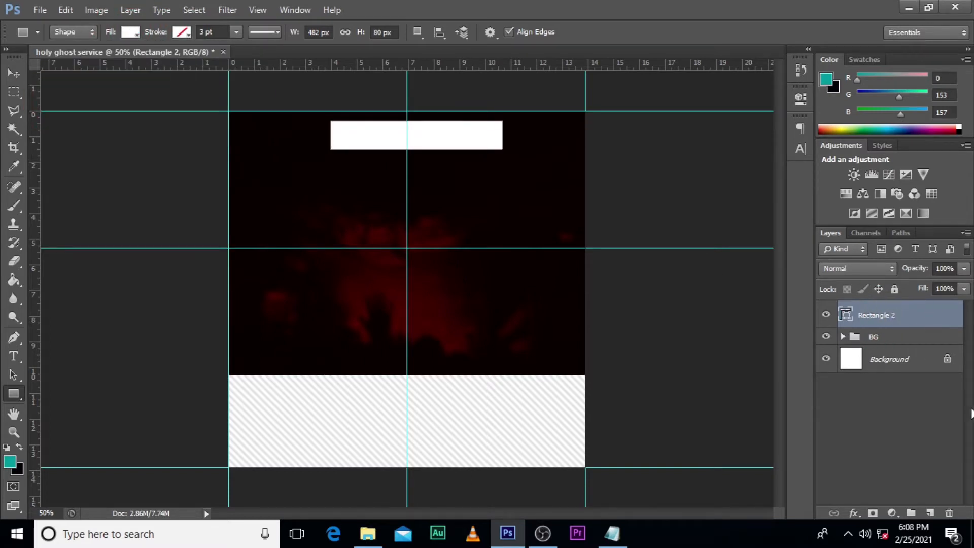
Step: Centre the white rectangle on the vertical centre guide and nudge it slightly closer to the canvas's upper edge
key(ctrl+t)
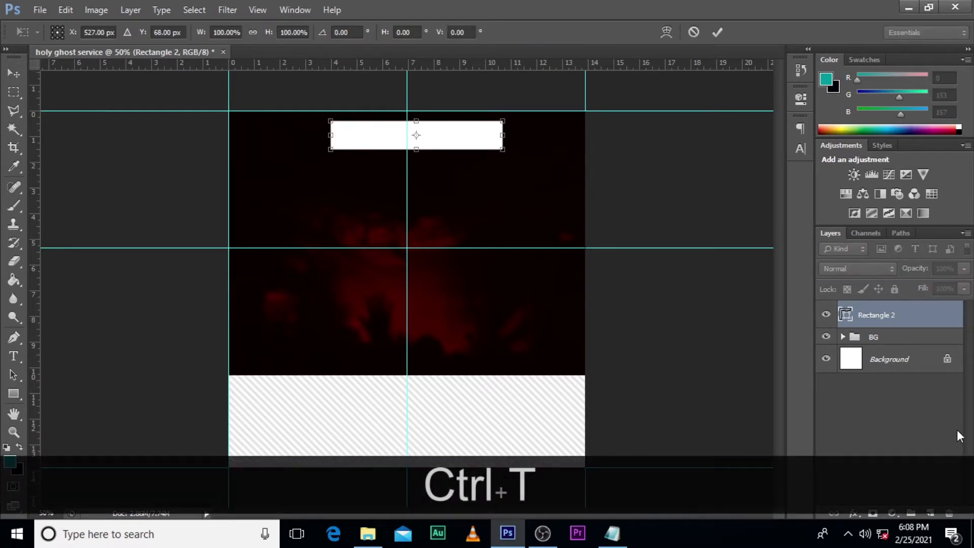
key(shift+Left)
key(shift+Left)
key(shift+Left)
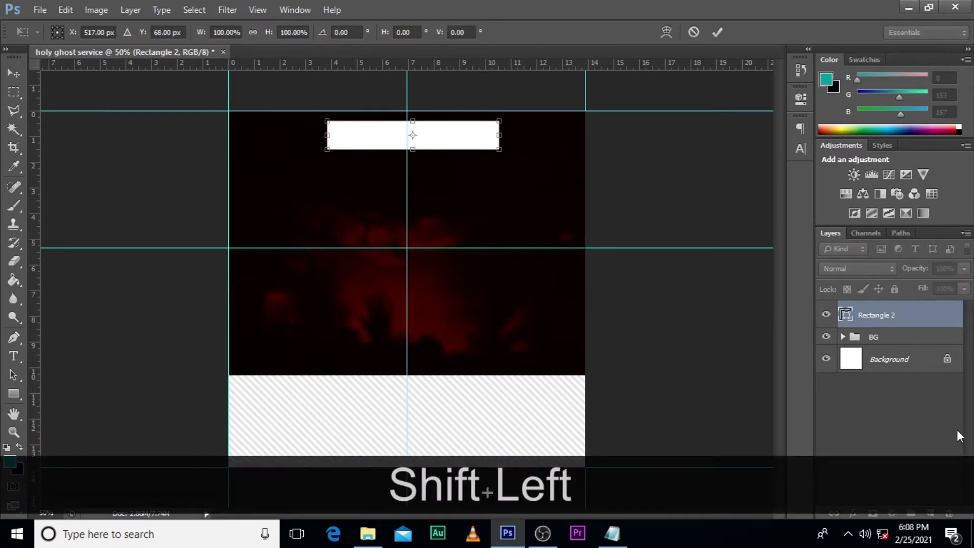
key(shift+Left)
key(shift+Left)
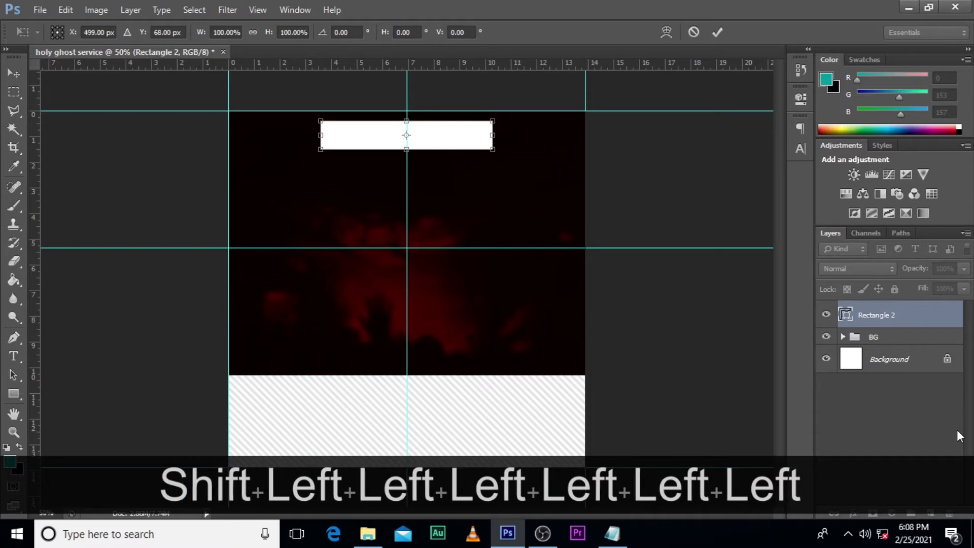
key(Right)
key(Up)
key(Up)
key(Up)
key(Up)
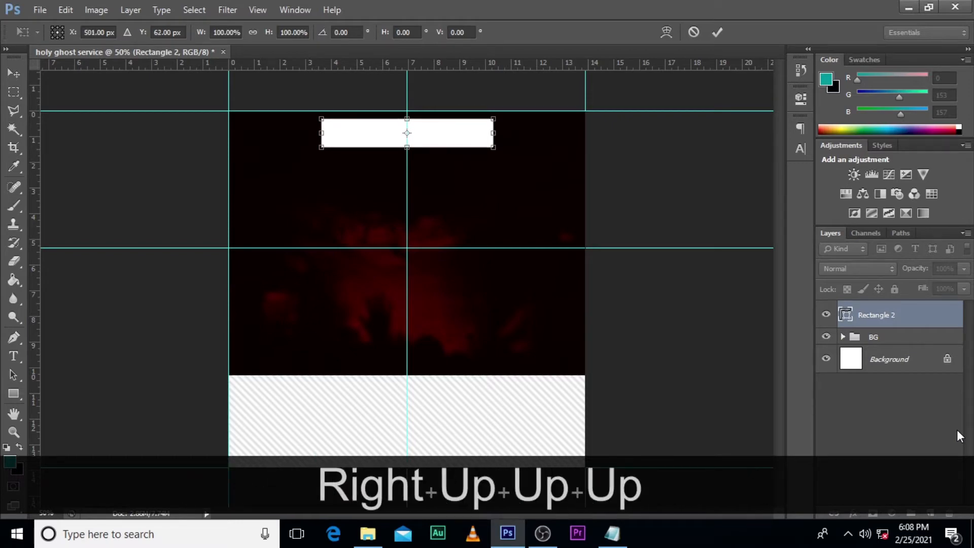
key(Up)
key(Return)
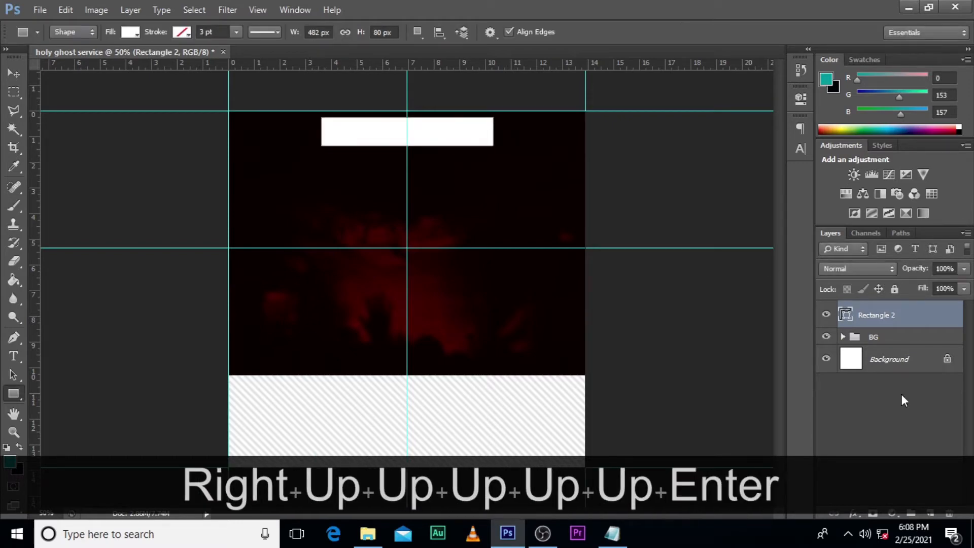
Step: Place the file "KINGDOM CONSULTANT LOGO all black" in the flyer, scaled to about 21% around its centre
click(365, 533)
drag(434, 167, 482, 350)
drag(524, 406, 441, 311)
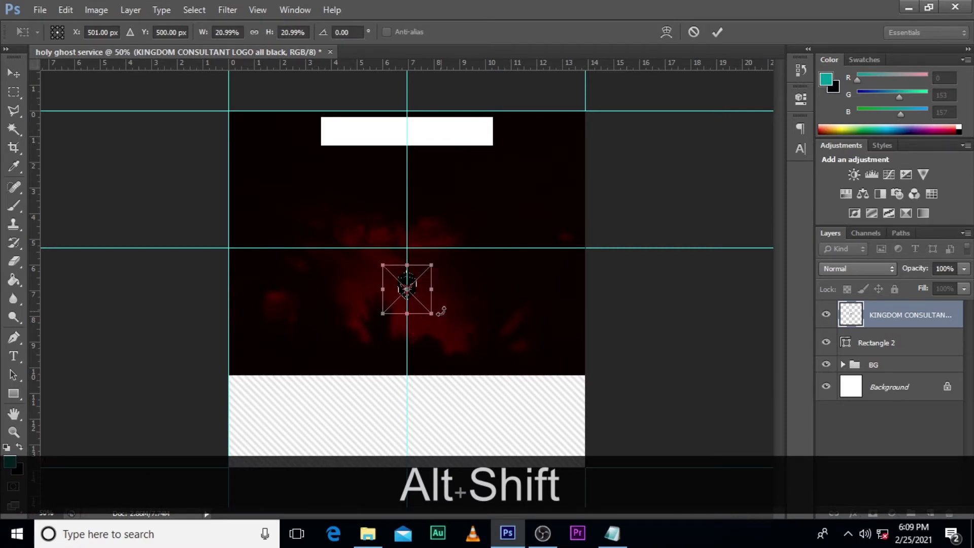
key(Return)
Step: Move the helmet logo onto the left part of the white rectangle
key(ctrl+equal)
key(ctrl+equal)
key(ctrl+equal)
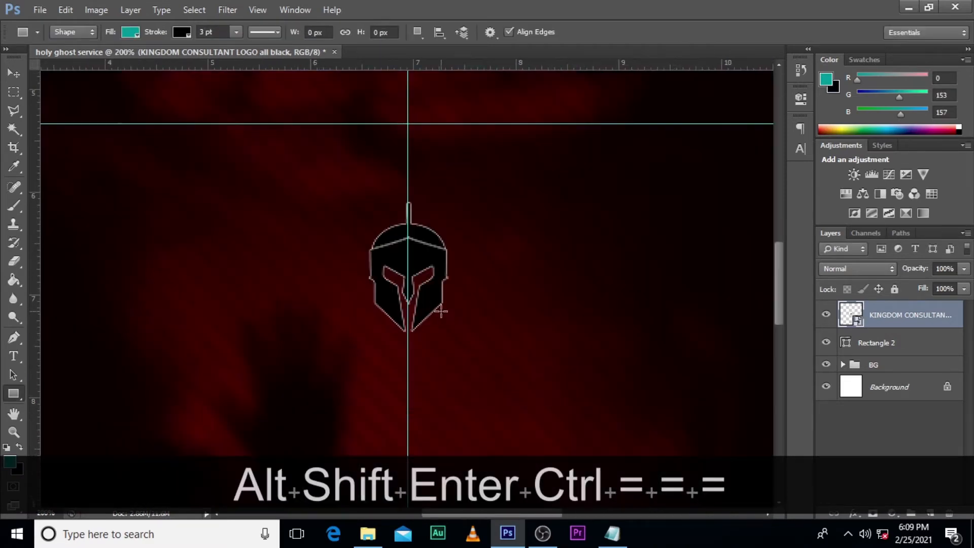
scroll(440, 311, up, 6)
scroll(440, 311, up, 10)
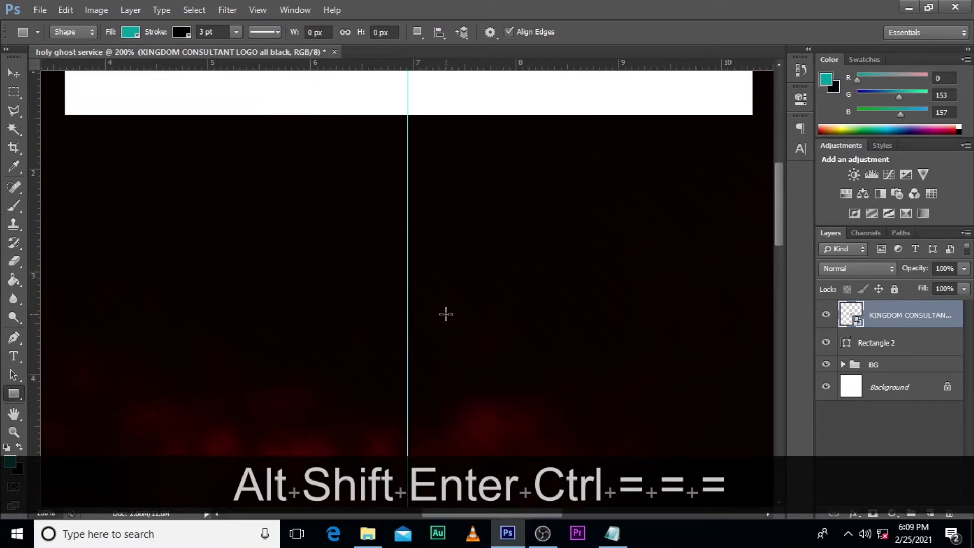
key(v)
drag(491, 440, 325, 277)
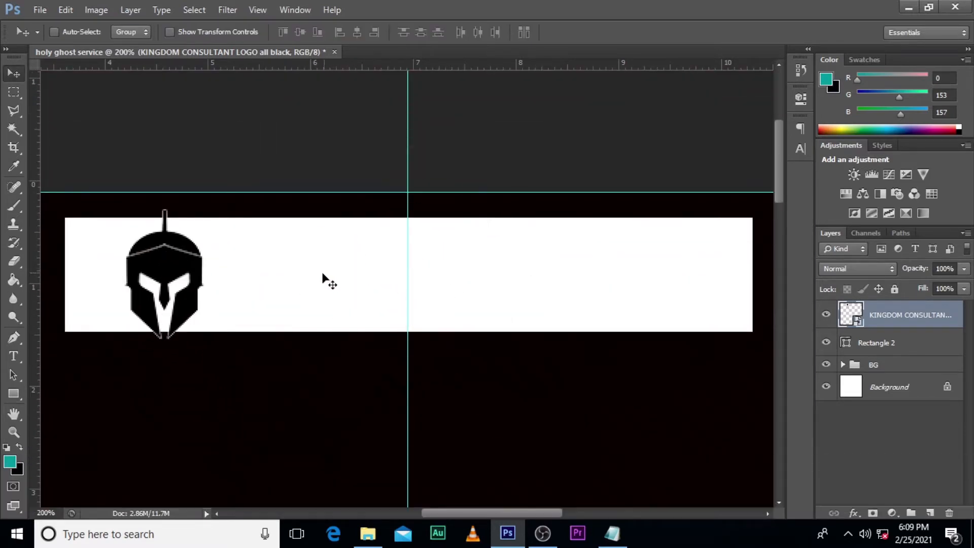
Step: Shrink the helmet logo to fit inside the white rectangle's height and shift it right, toward the centre guide
key(ctrl+t)
drag(262, 391, 225, 344)
drag(198, 293, 267, 280)
key(Return)
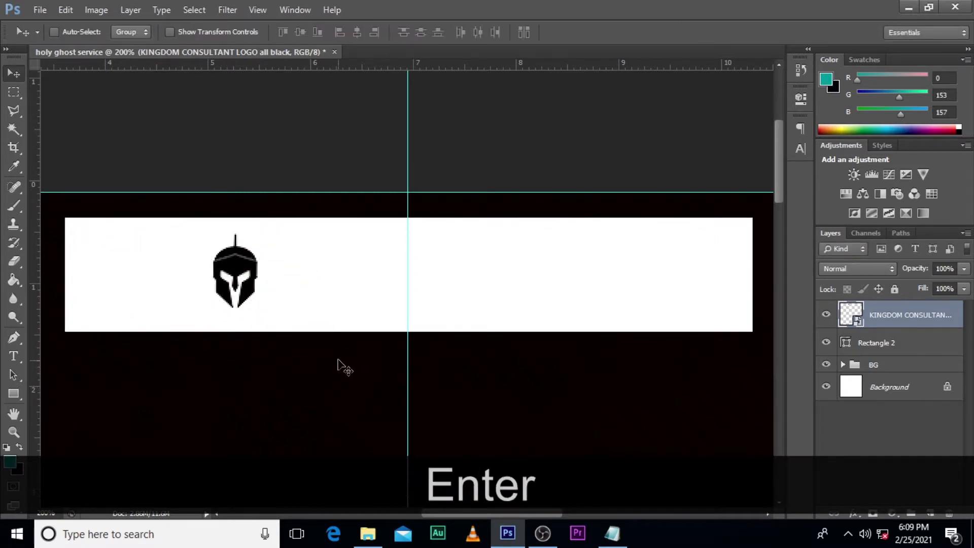
Step: Draw a thin vertical rectangle of about 2 × 42 px below the logo, with black fill and no stroke
click(16, 391)
drag(250, 362, 252, 421)
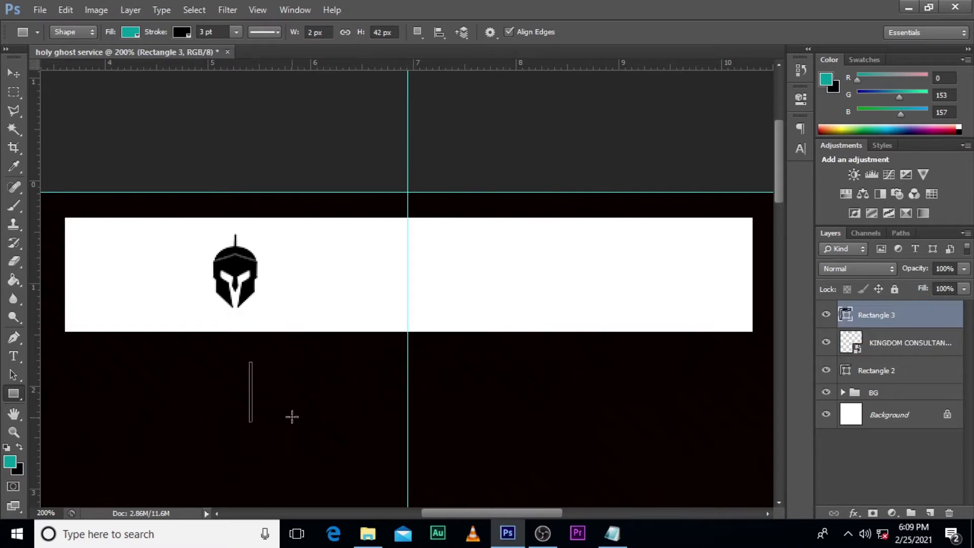
click(182, 33)
click(121, 61)
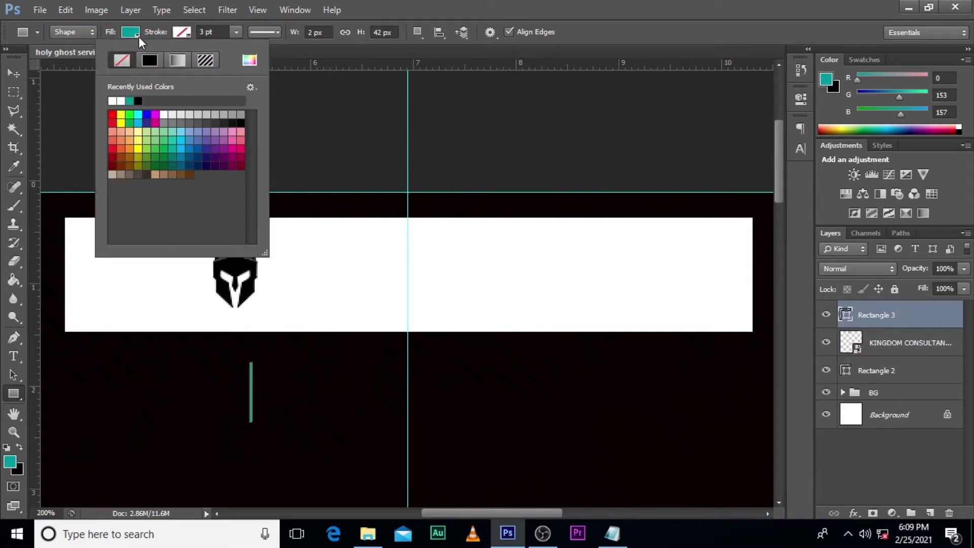
click(138, 36)
click(127, 34)
click(85, 100)
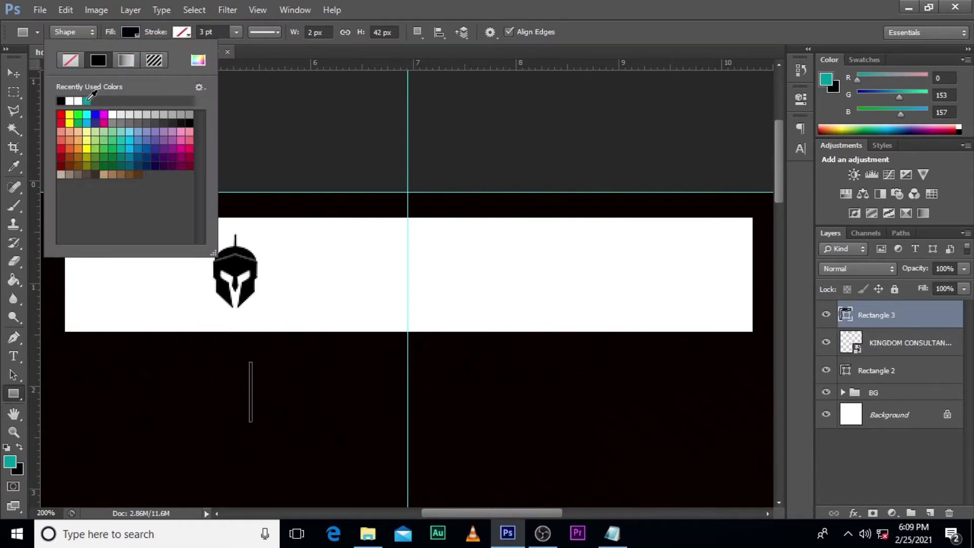
click(918, 315)
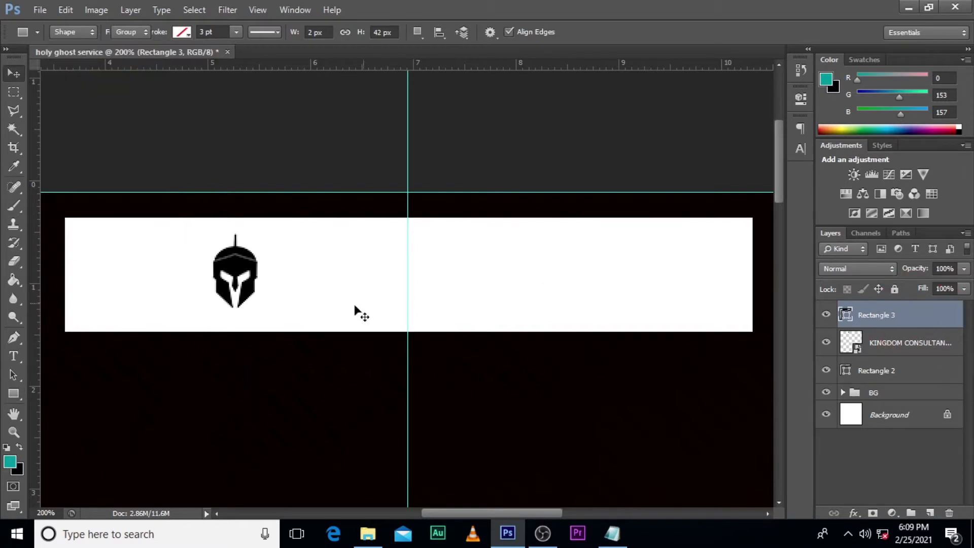
Step: Move the thin divider line just right of the helmet logo, make it slightly shorter and thinner, and nudge it up
key(v)
drag(257, 383, 280, 272)
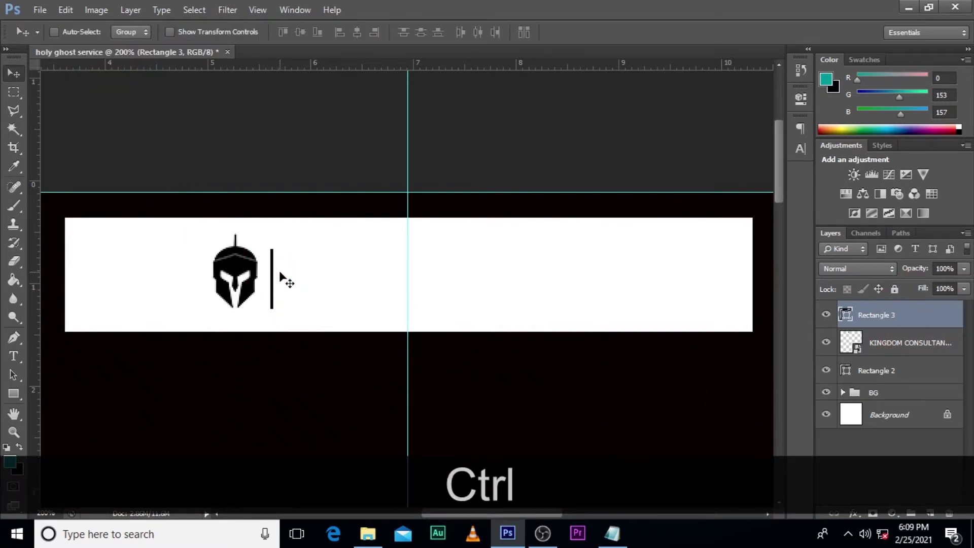
key(ctrl+t)
drag(276, 311, 271, 301)
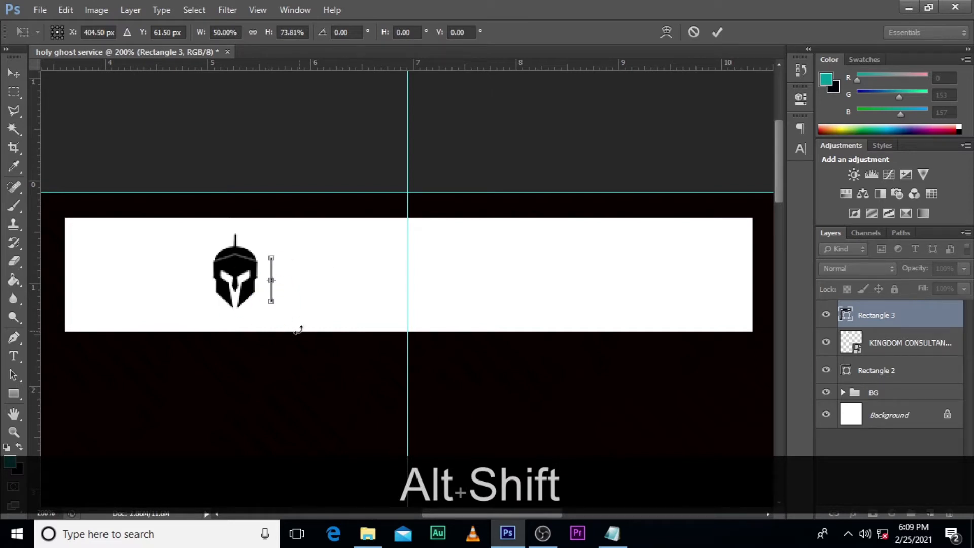
drag(272, 301, 271, 308)
key(Return)
key(Up)
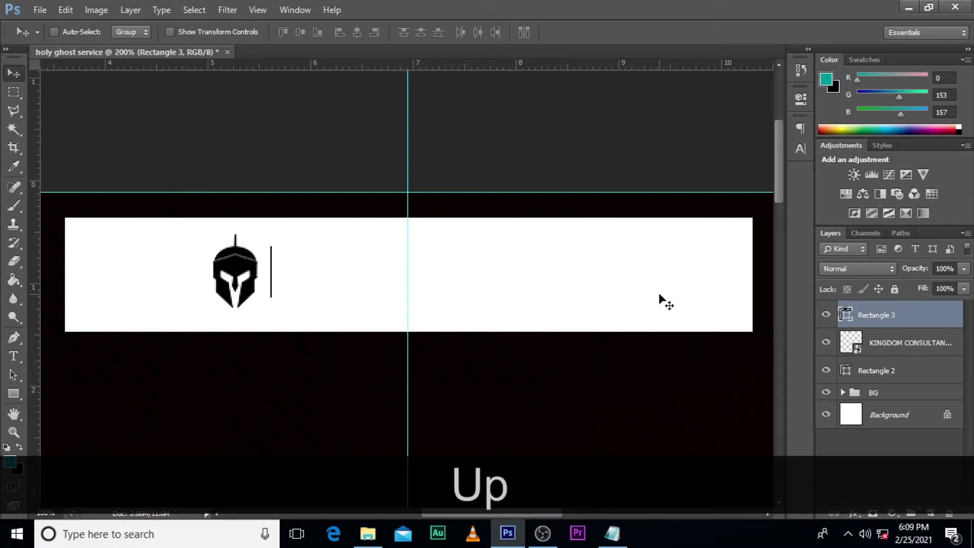
key(Up)
key(Down)
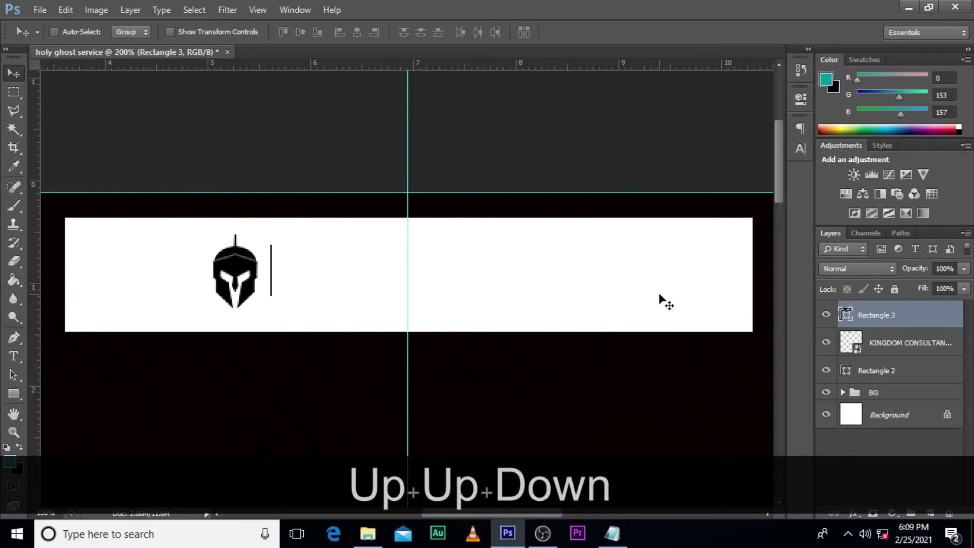
mouse_move(342, 64)
mouse_down()
mouse_move(330, 279)
mouse_move(355, 56)
mouse_move(349, 61)
mouse_up()
Step: Add the two-line text "KINGDOM SOLUTION / CHURCH INT." to the right of the divider line
key(t)
click(330, 264)
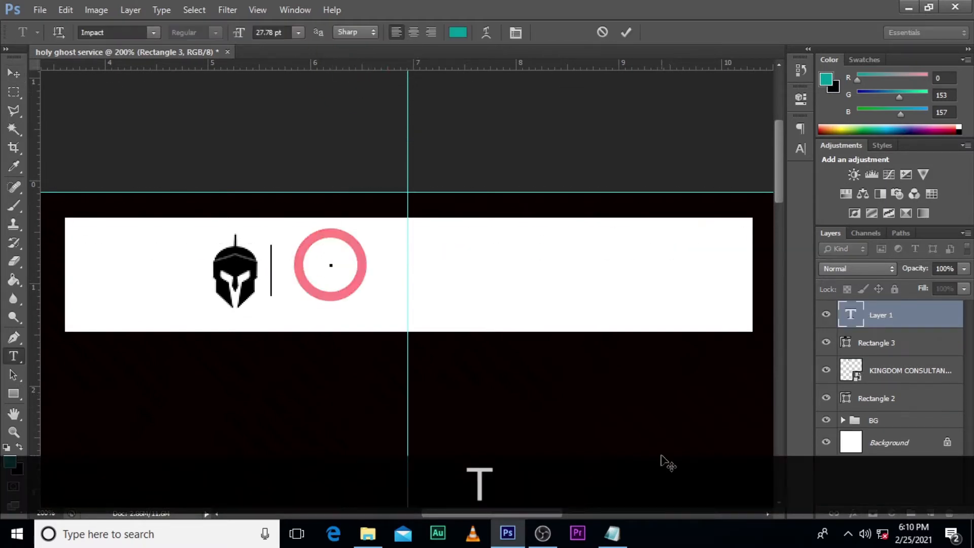
key(Caps_Lock)
text(KINGD)
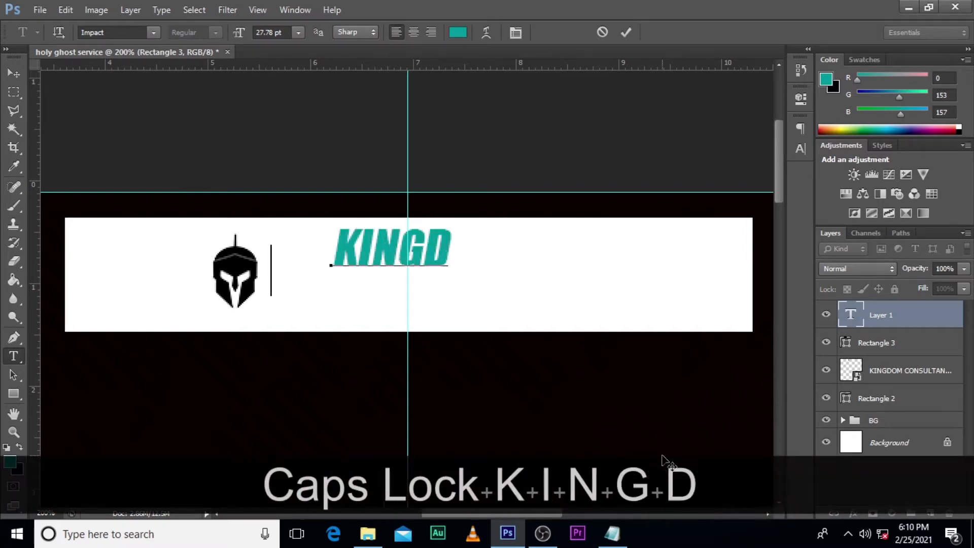
text(OM SOL)
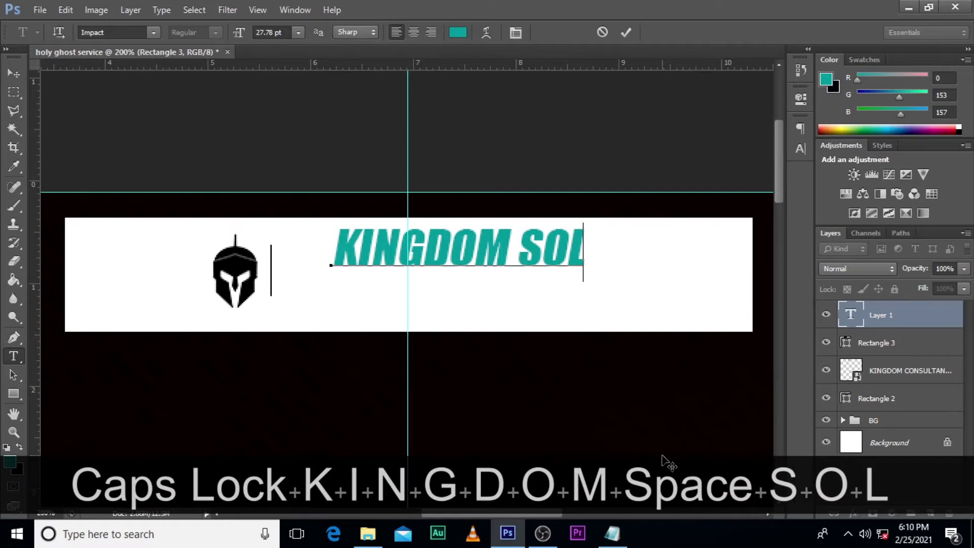
text(UTION)
key(Return)
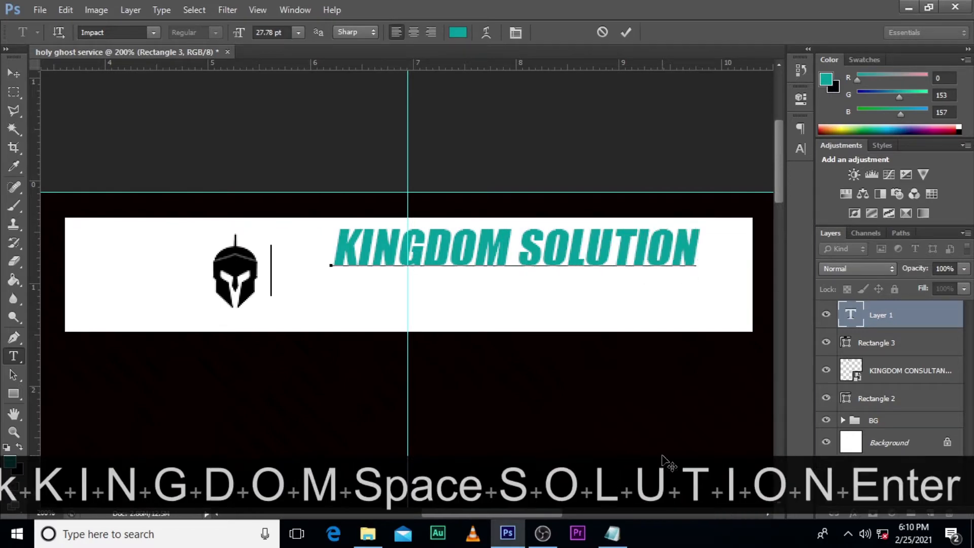
text(CHURCH )
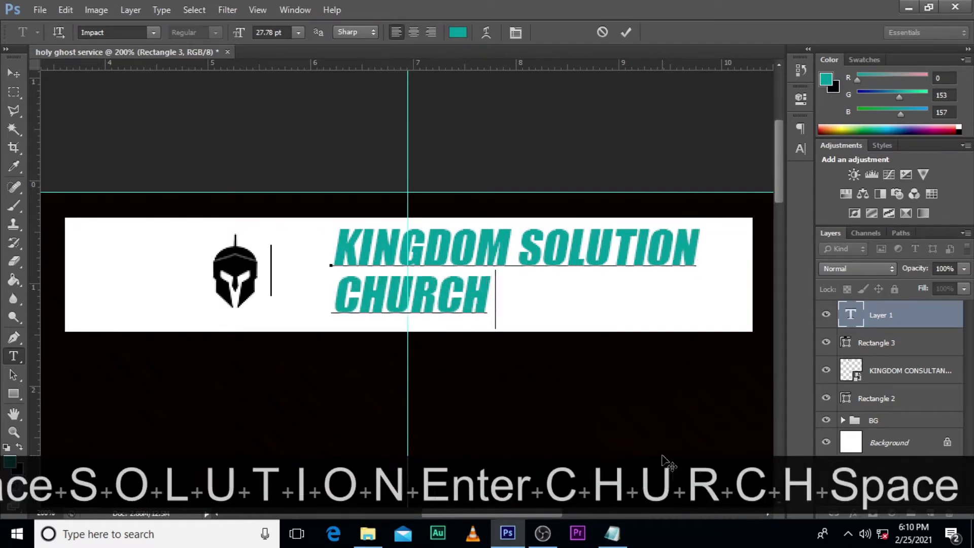
text(INTER)
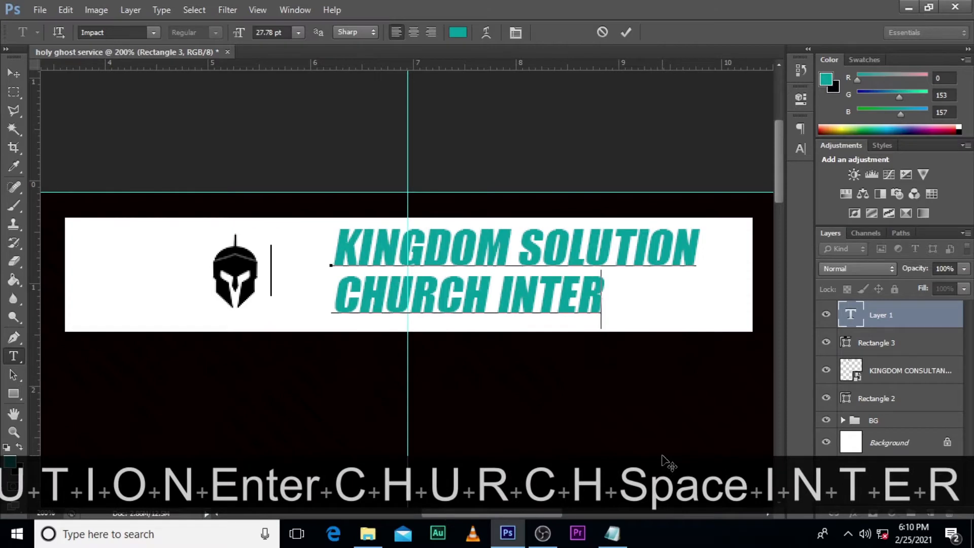
key(BackSpace)
key(BackSpace)
text(.)
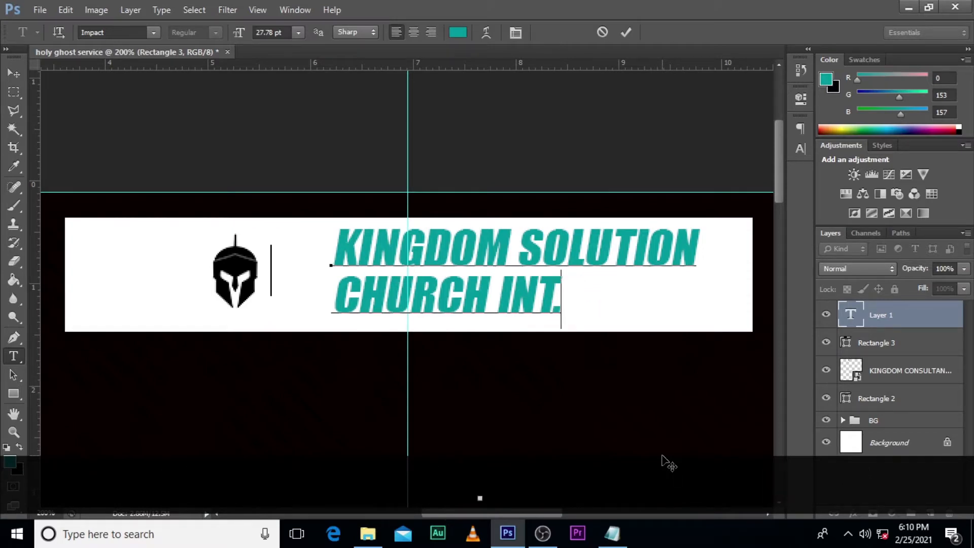
click(851, 319)
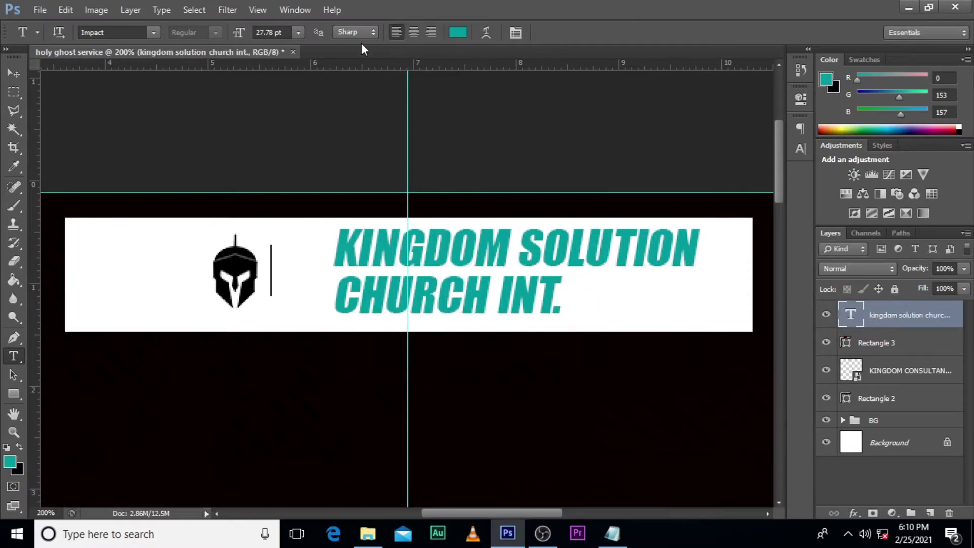
Step: Set the church name text's colour to black (000000) and turn off its faux italic, keeping it in all caps
click(458, 32)
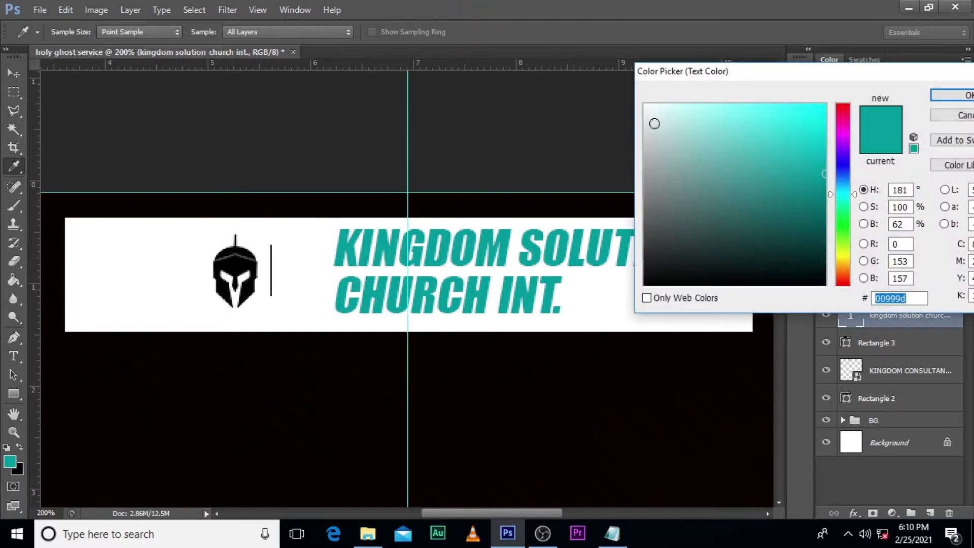
click(651, 281)
click(957, 95)
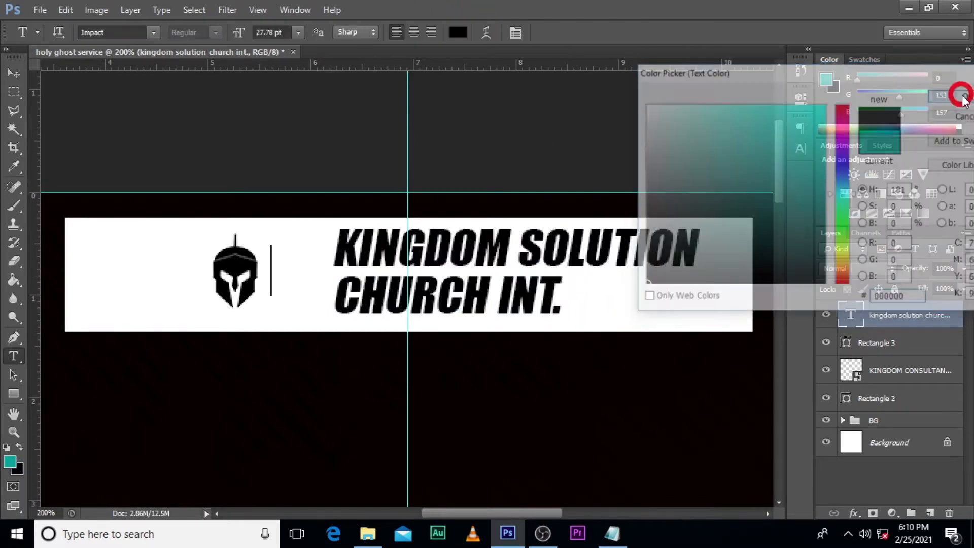
click(800, 147)
click(665, 231)
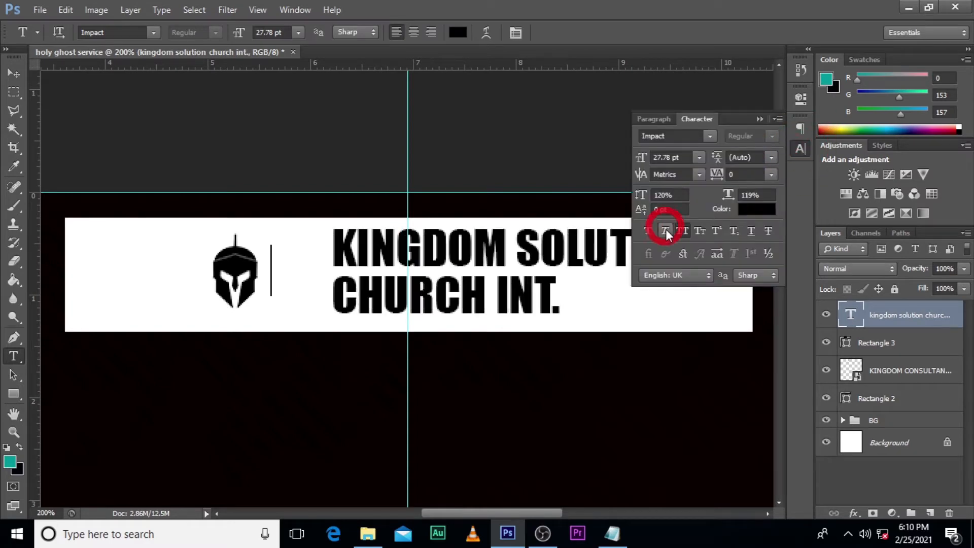
click(681, 231)
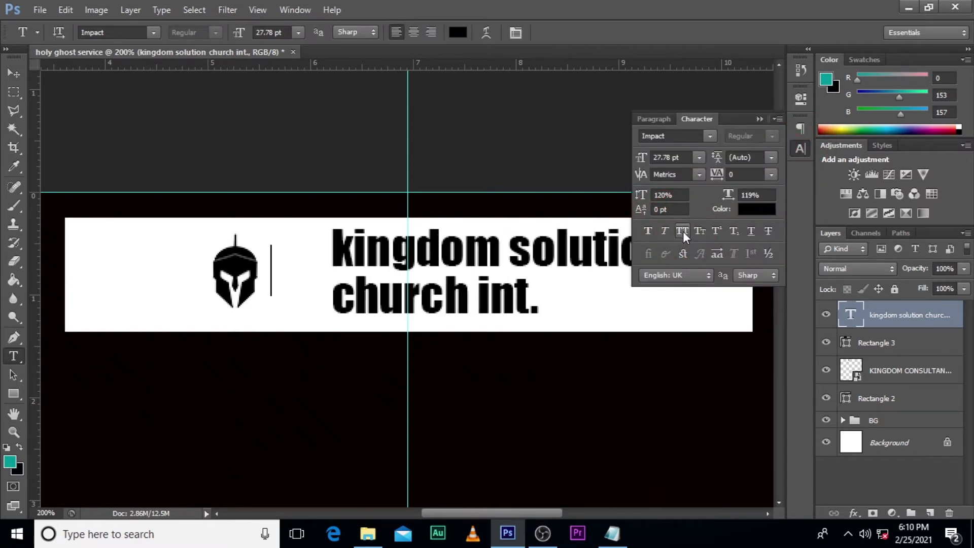
click(683, 231)
Step: Change the church name's font to Arial and apply faux bold
click(714, 138)
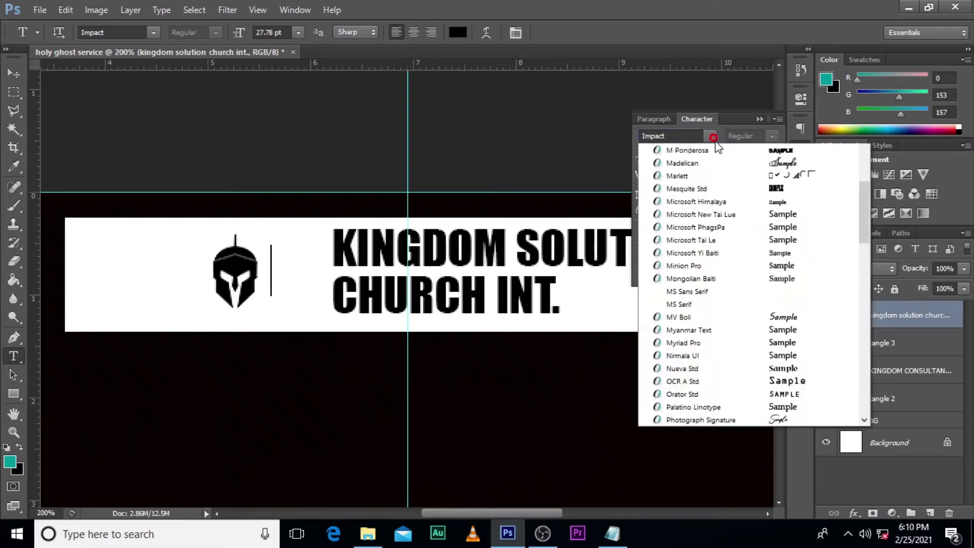
drag(863, 287, 860, 185)
scroll(844, 183, up, 5)
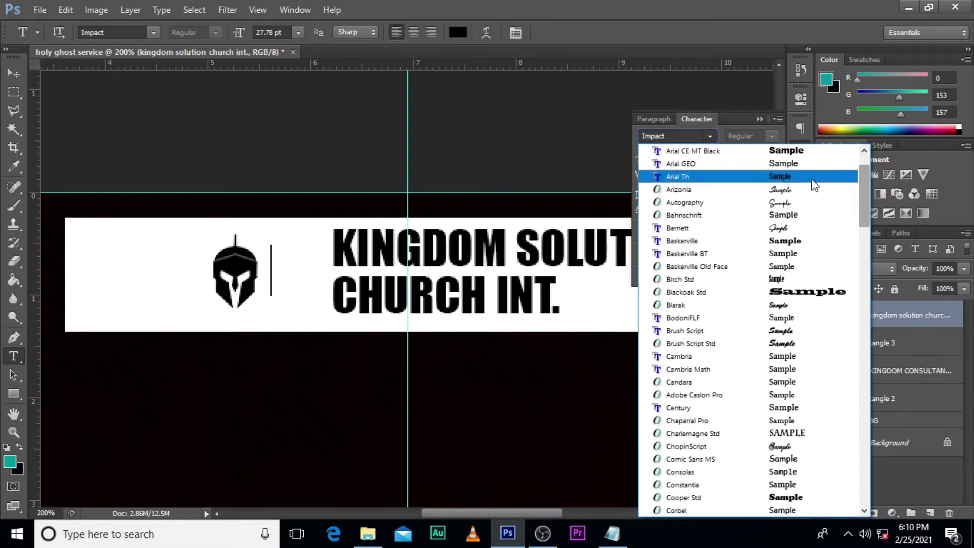
click(695, 187)
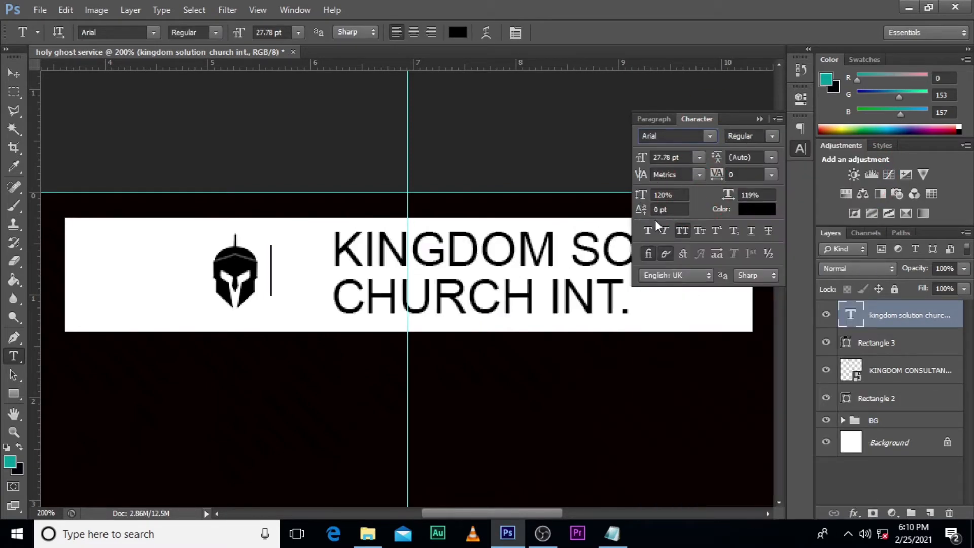
click(645, 230)
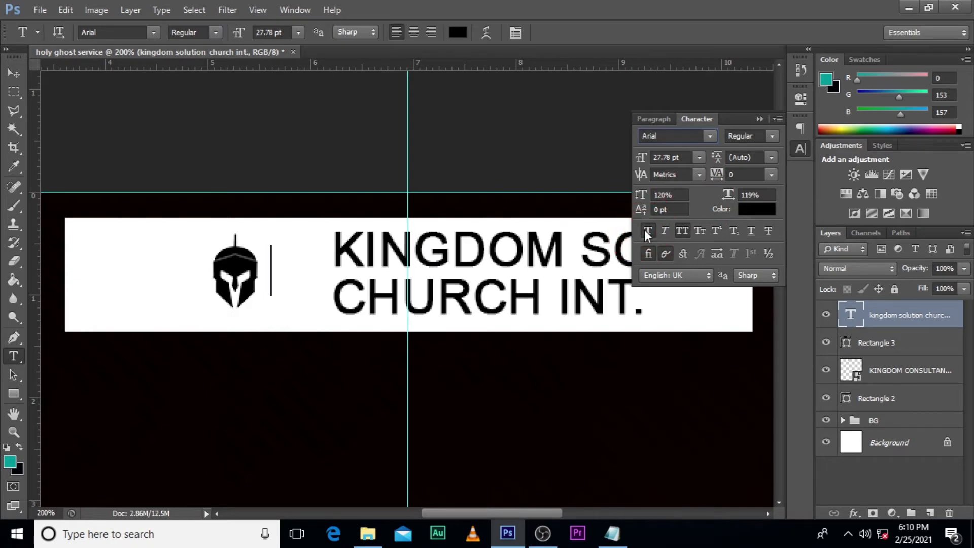
click(754, 120)
Step: Scale the church name text down to about 62% and position it just right of the divider line, vertically aligned with it
key(ctrl+t)
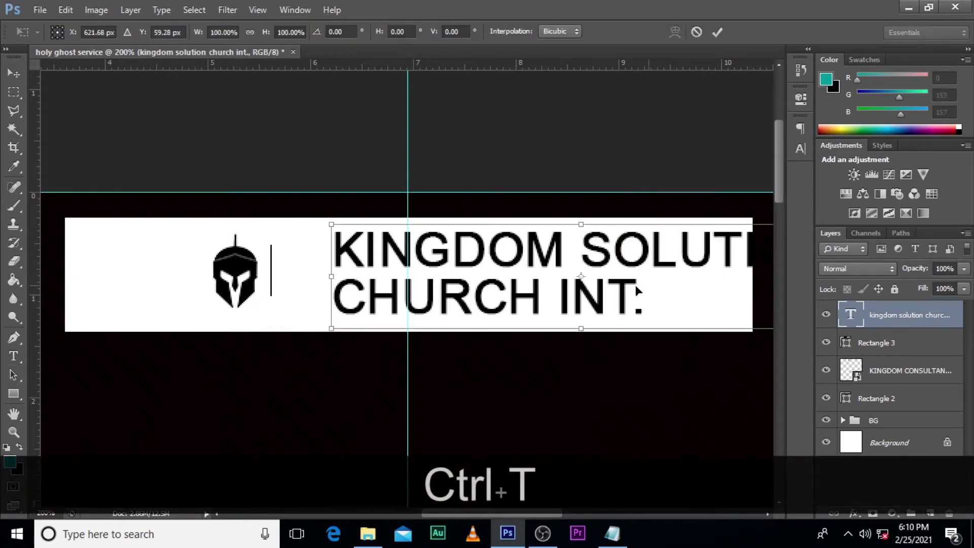
drag(333, 326, 405, 313)
drag(498, 294, 376, 293)
drag(633, 314, 541, 291)
key(Up)
key(Up)
key(Up)
key(Up)
key(Up)
key(Up)
key(Up)
key(Up)
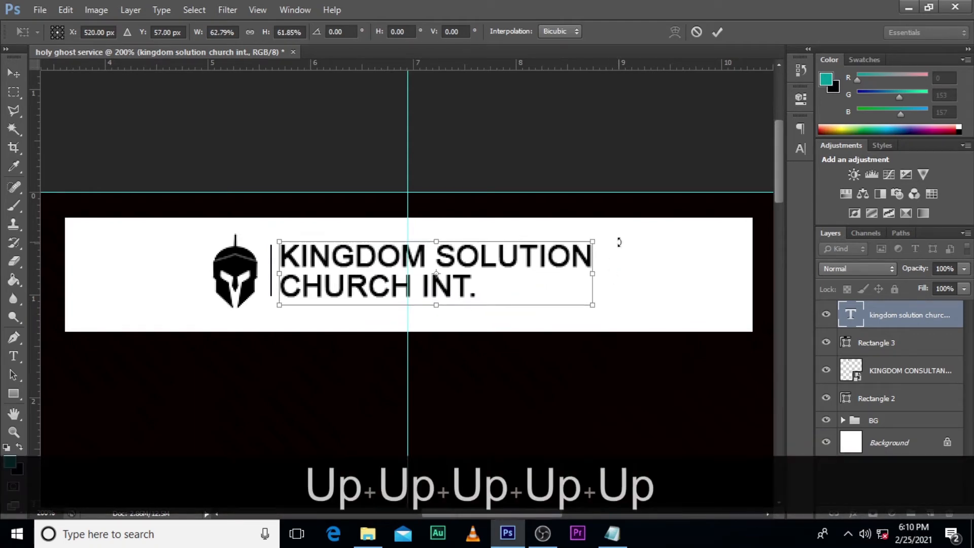
key(Return)
Step: Scale the white header rectangle about its centre to about 75% so it fits closer around the logo and church name
key(ctrl+0)
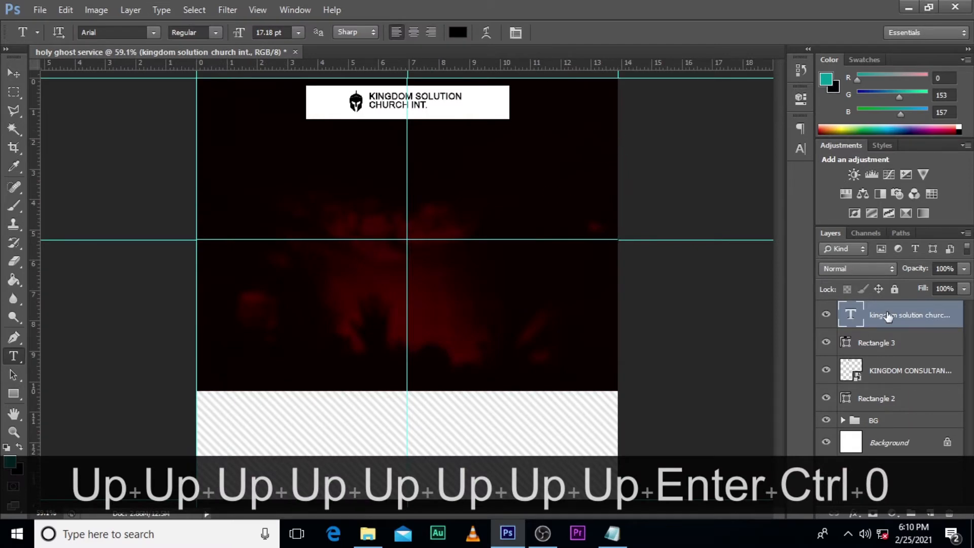
click(889, 343)
click(891, 369)
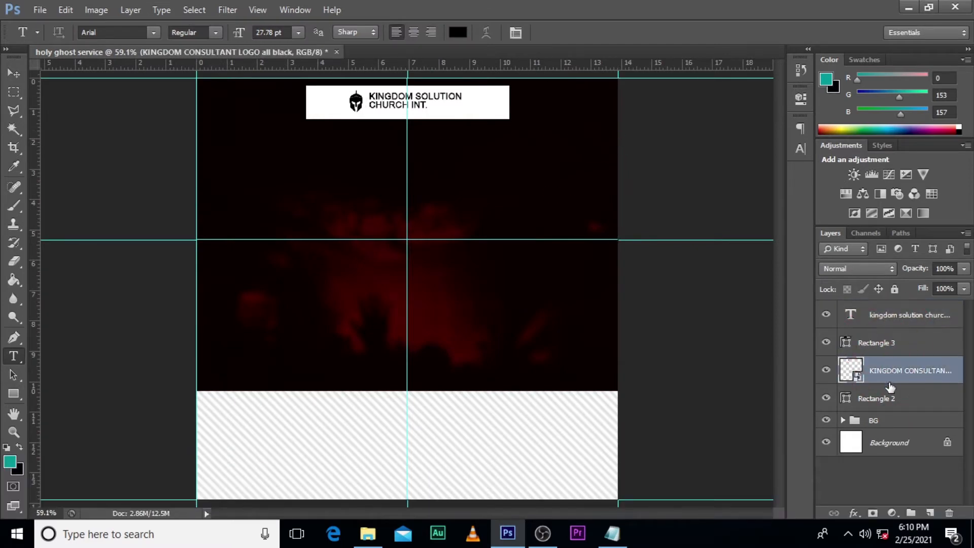
click(889, 399)
key(ctrl+t)
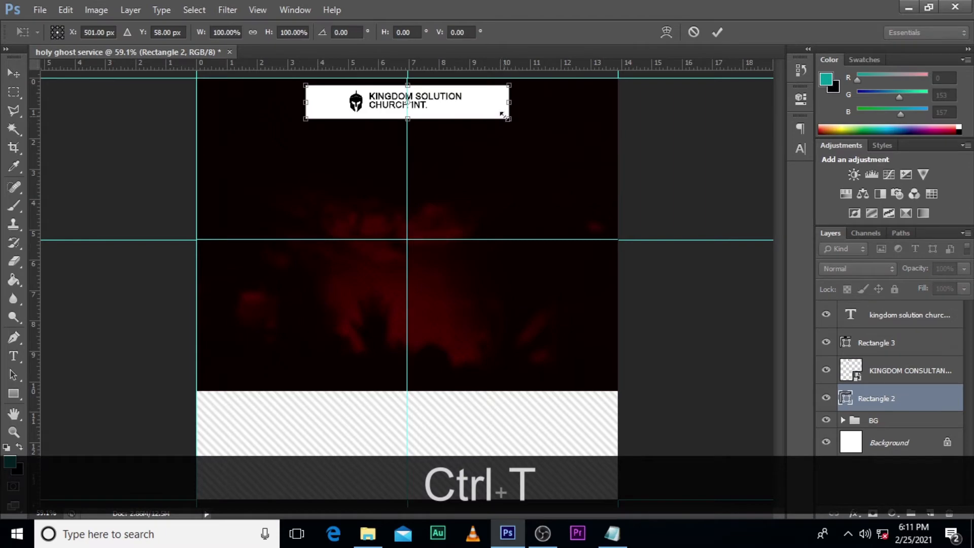
drag(507, 118, 485, 105)
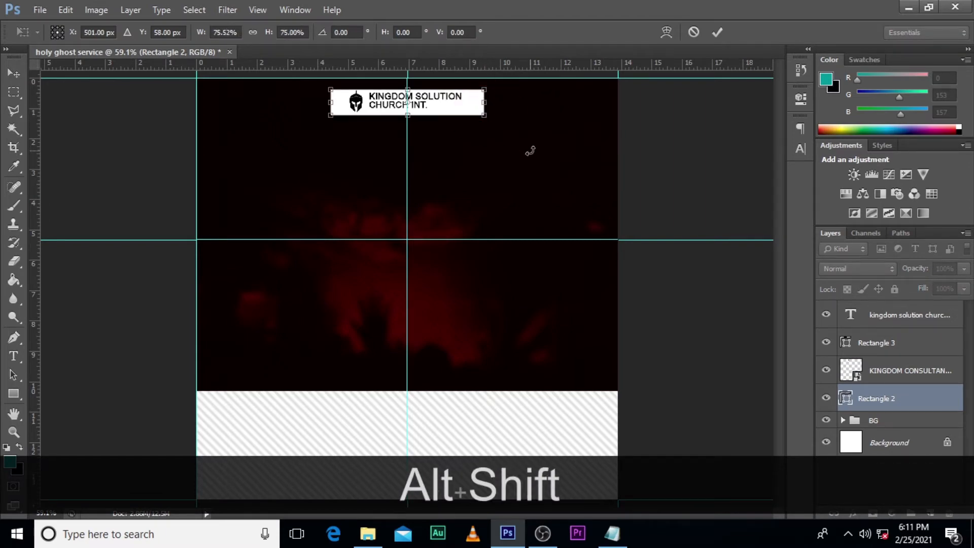
key(alt+shift+Return)
Step: Add the text "present" below the white header
key(t)
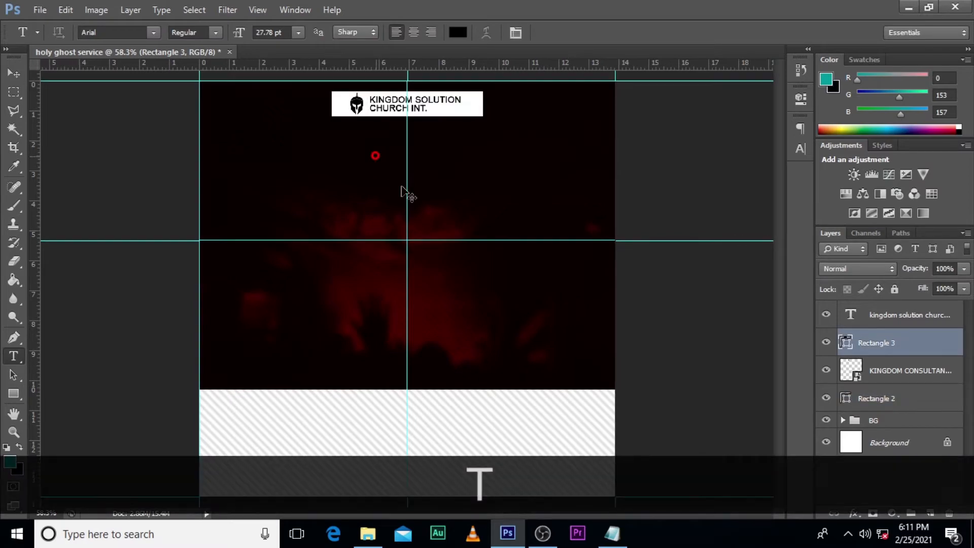
click(376, 155)
text(present)
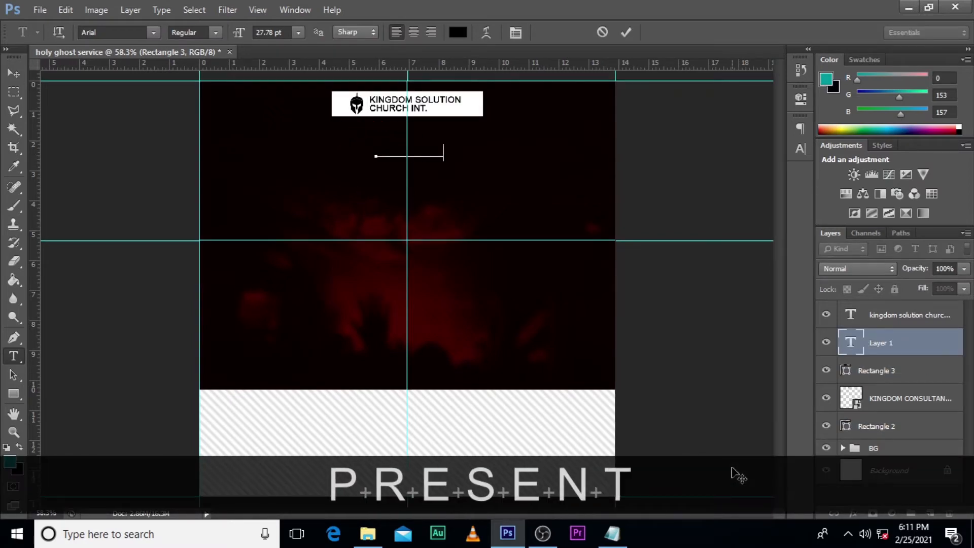
click(851, 342)
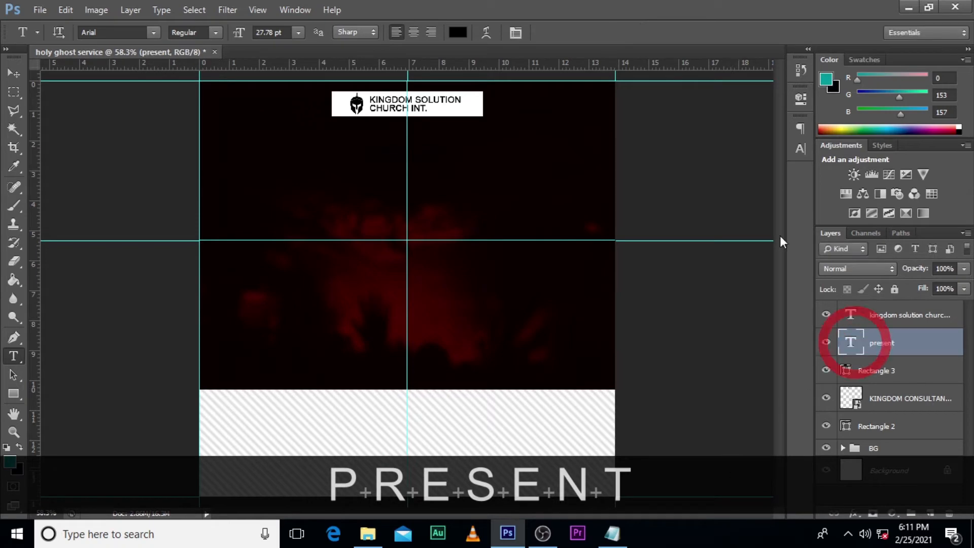
Step: Set the "present" text's colour to white (ffffff)
click(801, 148)
click(757, 208)
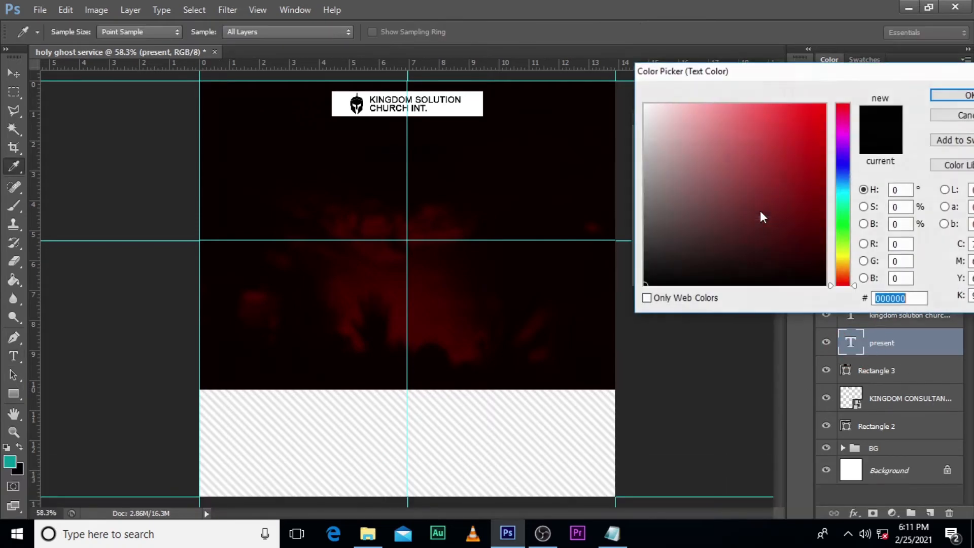
click(645, 105)
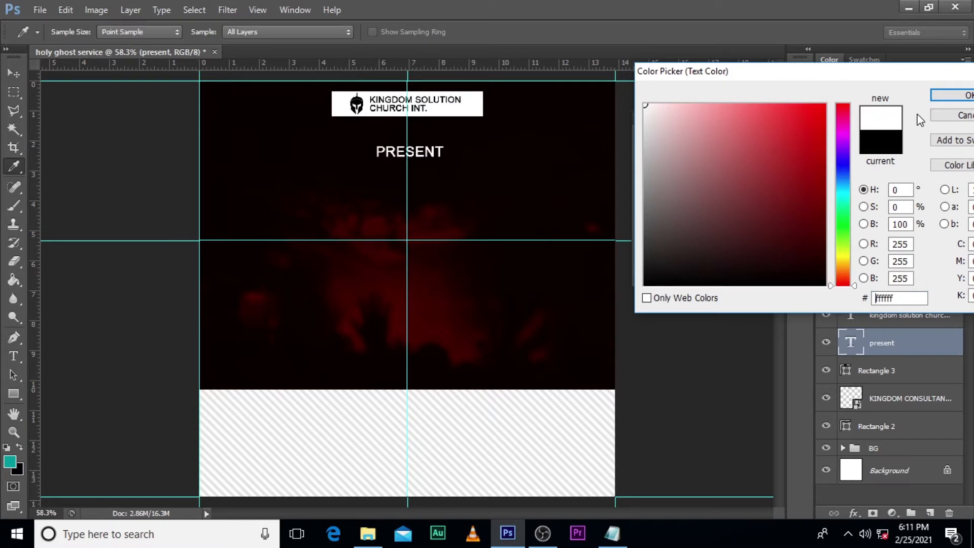
click(956, 95)
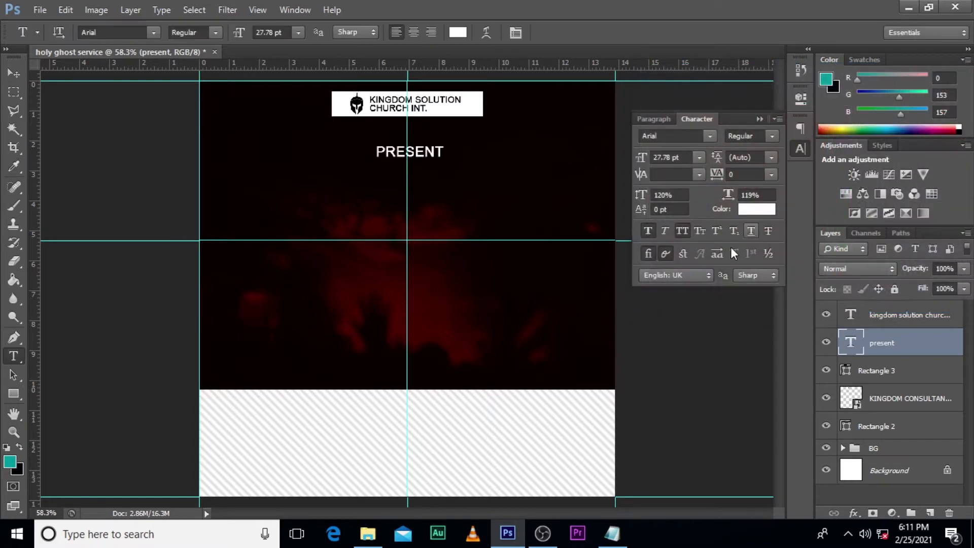
Step: Turn off all caps and faux bold for the "present" text, change its font to Brush Script and set its tracking to 480
click(683, 229)
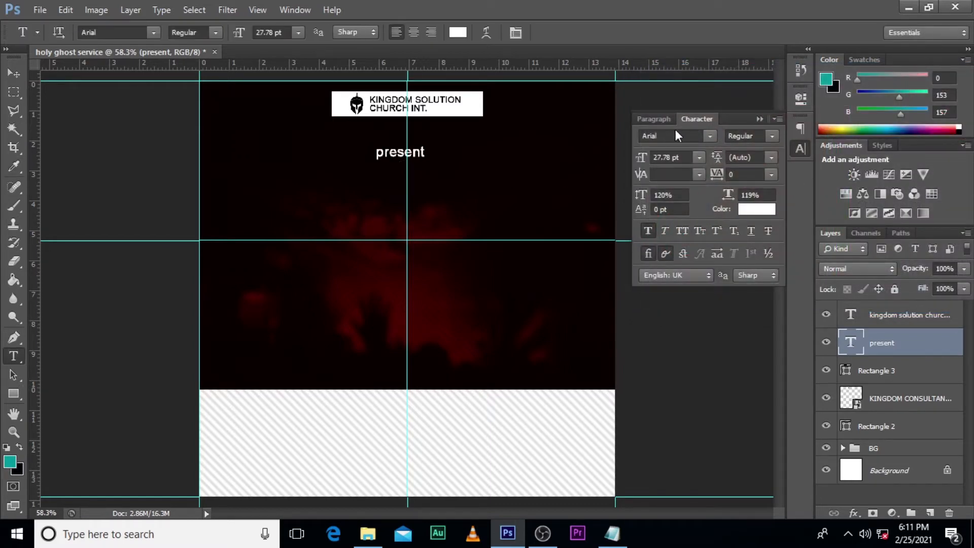
click(713, 134)
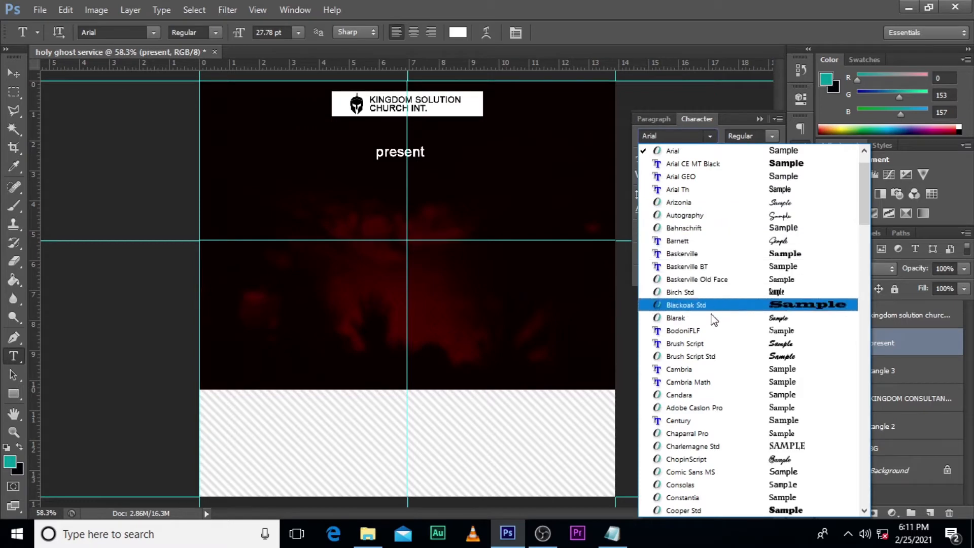
click(731, 344)
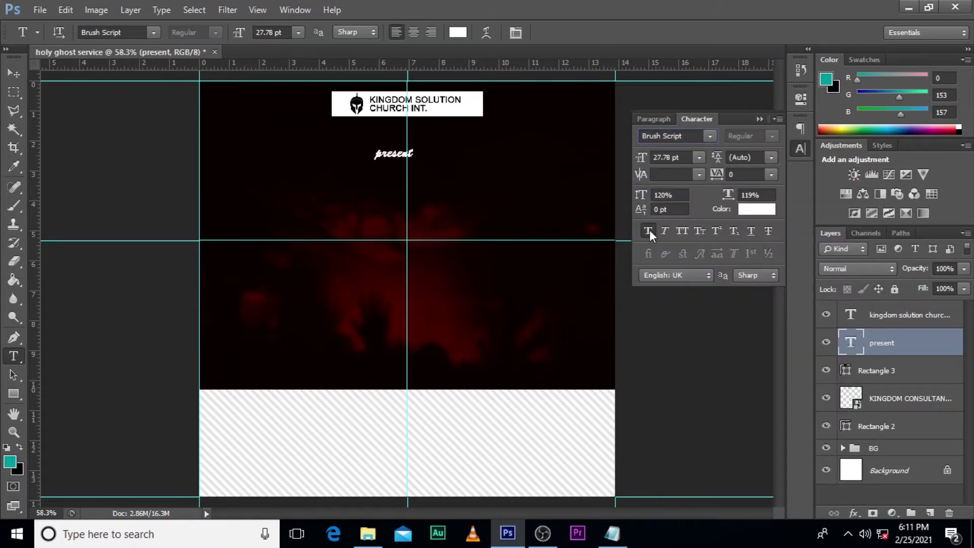
click(649, 231)
double_click(734, 175)
text(480)
key(Return)
click(761, 115)
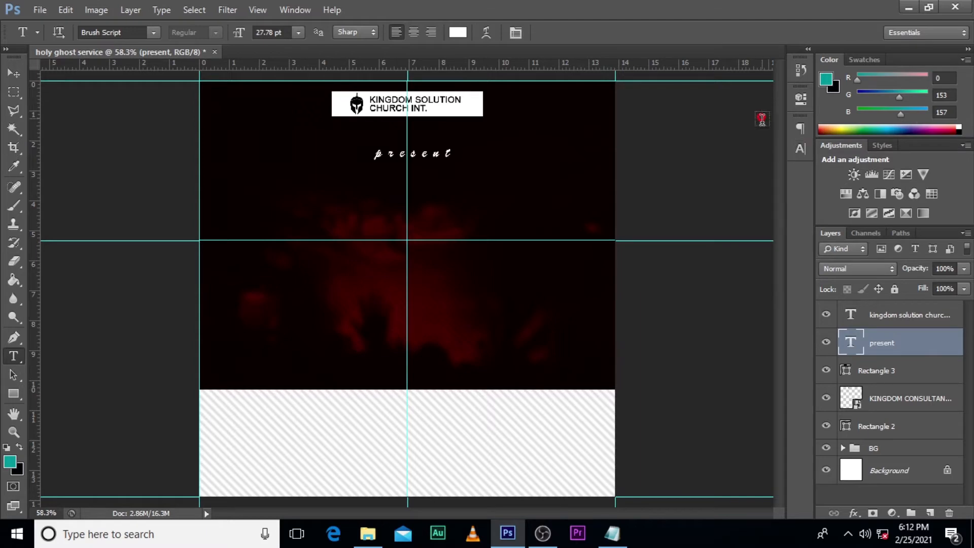
Step: Move the "present" text up to just below the white header, centred on the vertical guide
click(886, 344)
key(ctrl+t)
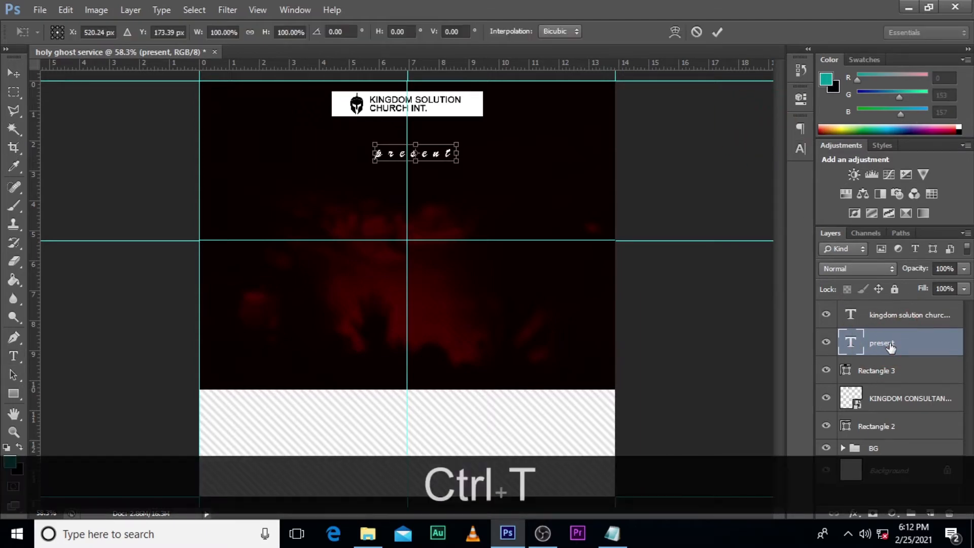
key(shift+Left)
key(shift+Left)
key(shift+Up)
key(shift+Up)
key(shift+Up)
key(shift+Up)
key(shift+Up)
key(shift+Up)
key(Down)
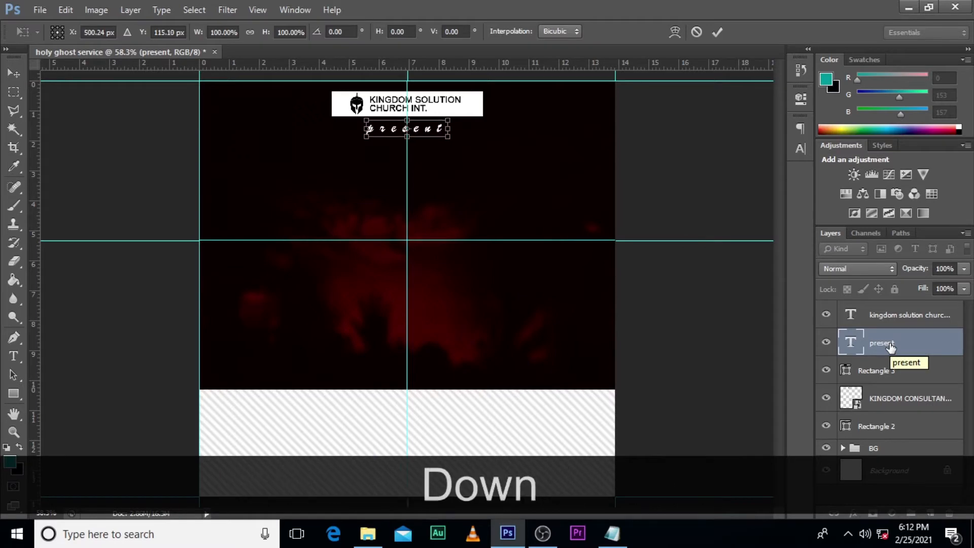
key(Down)
key(Return)
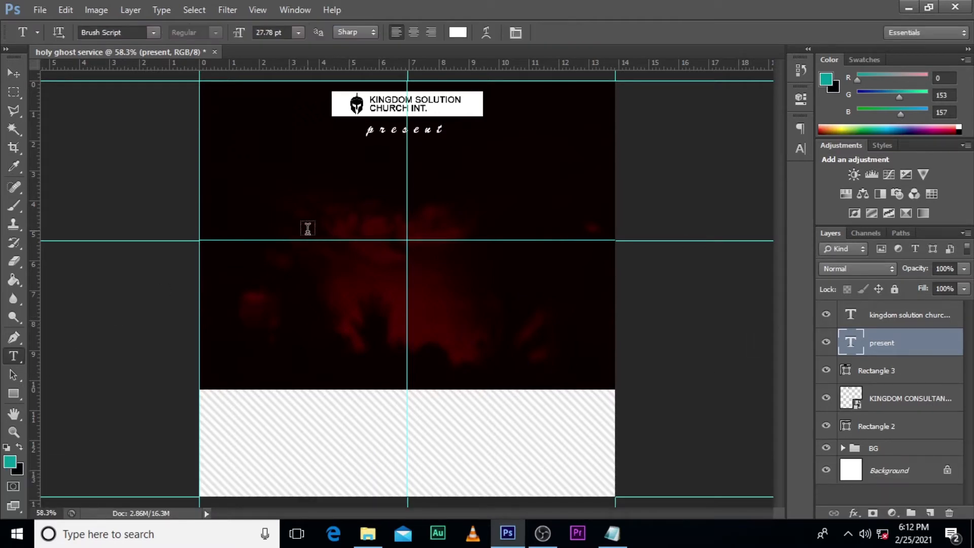
Step: Add the two-line text "HOLY GHOST / SERVICE" just below the horizontal guide, in the left half of the flyer
click(294, 257)
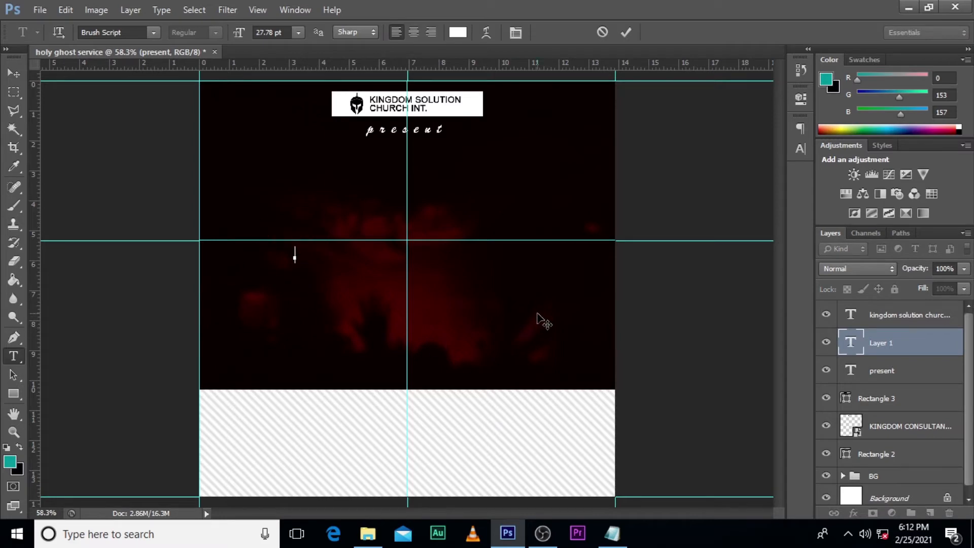
key(Caps_Lock)
text(HOLY GHOST)
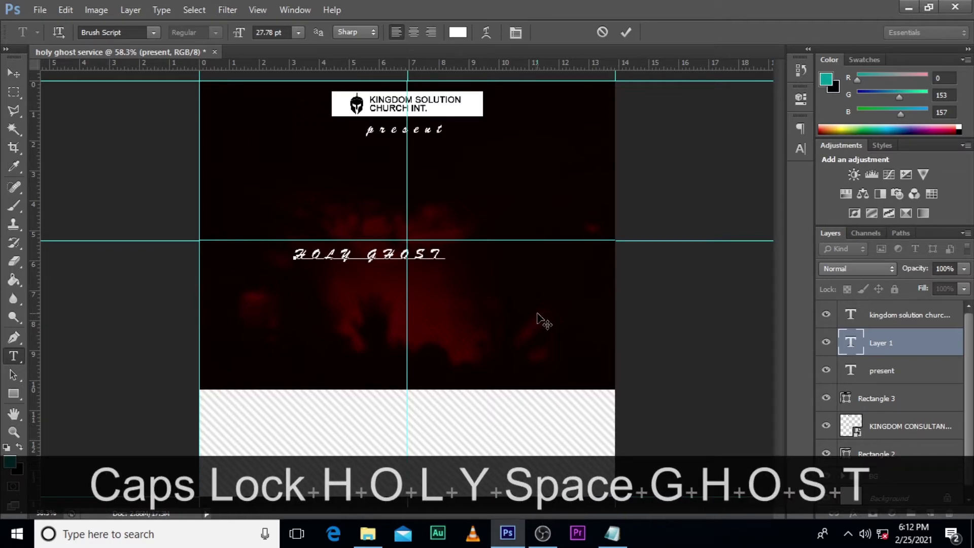
key(Return)
text(SER)
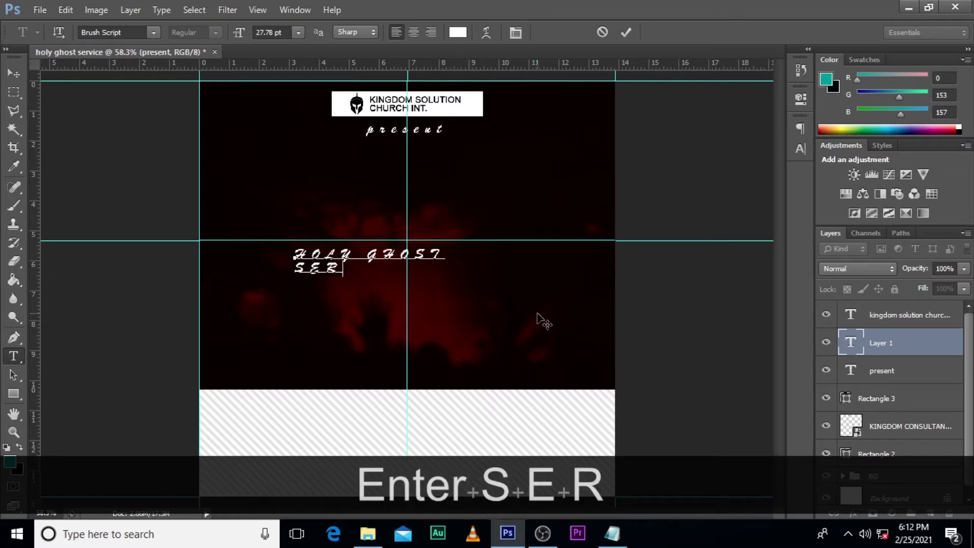
text(VICE)
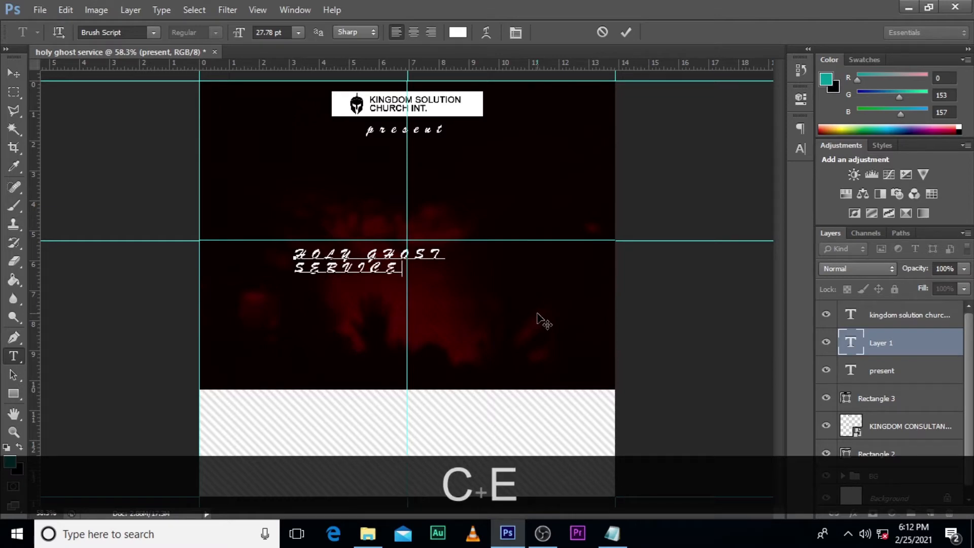
click(887, 345)
Step: Set the HOLY GHOST SERVICE text to the Impact font with tracking 0 and faux italic
click(799, 148)
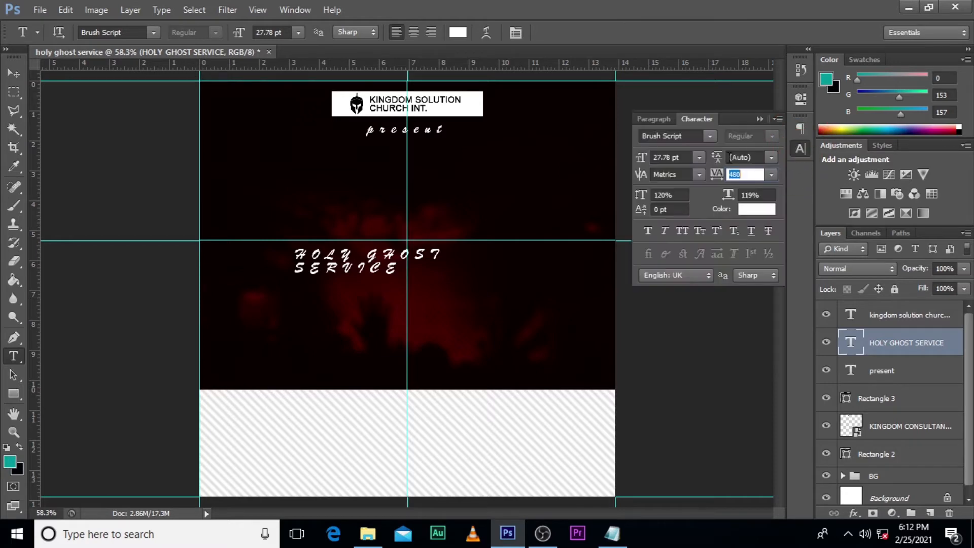
click(711, 136)
drag(866, 232, 860, 276)
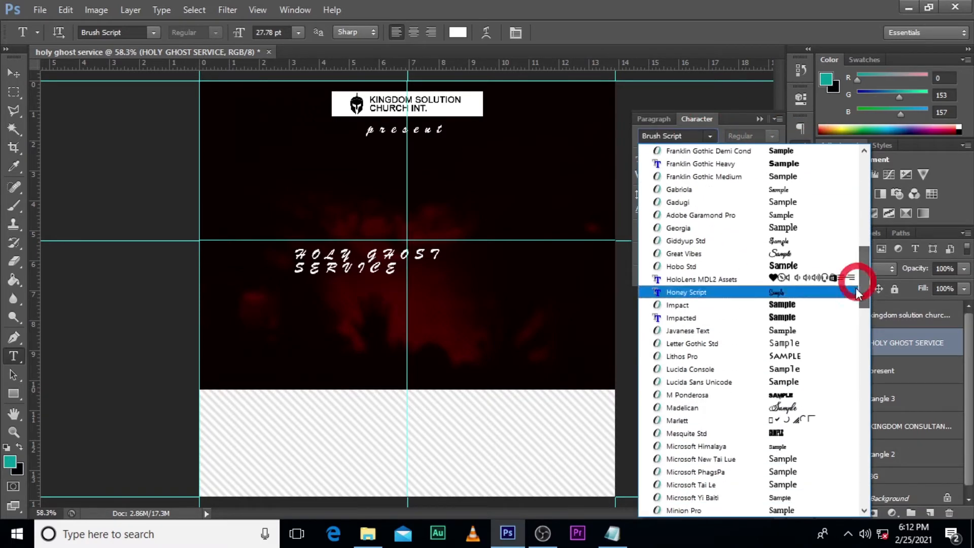
click(701, 306)
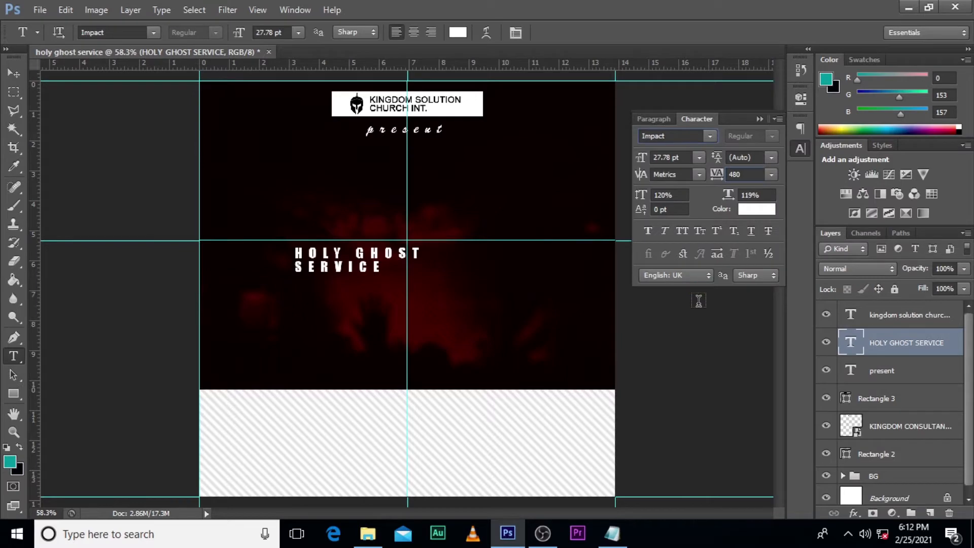
drag(750, 178, 682, 170)
key(Return)
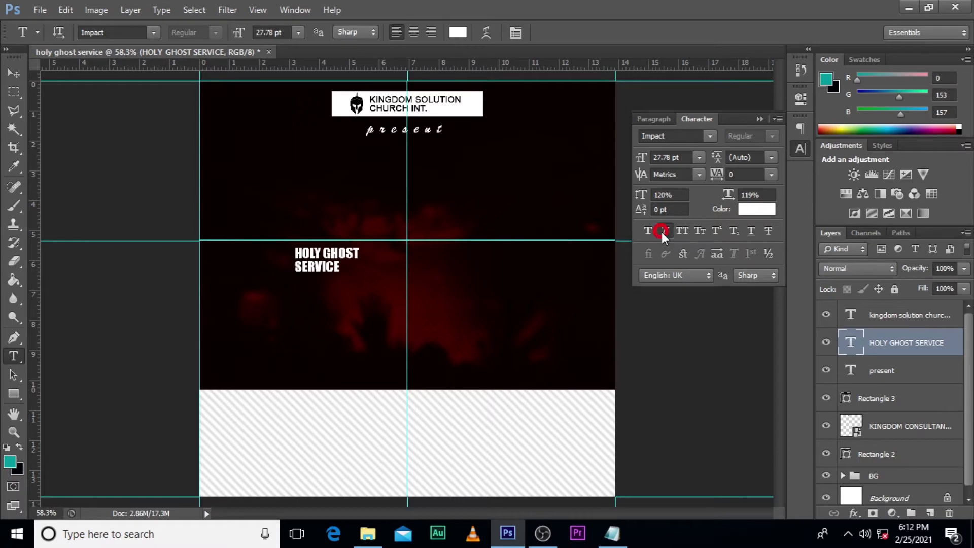
click(663, 231)
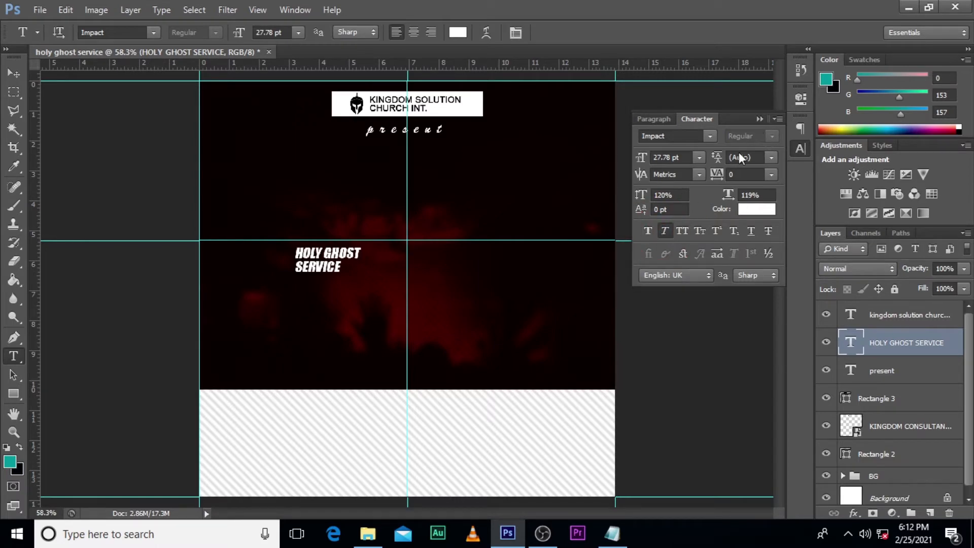
Step: Centre-align the two lines of the HOLY GHOST SERVICE text
click(653, 120)
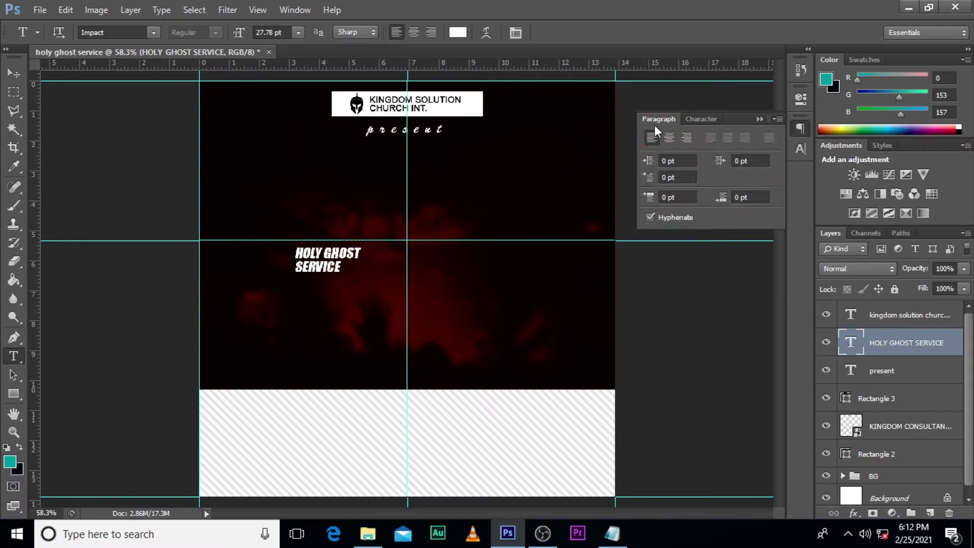
click(669, 137)
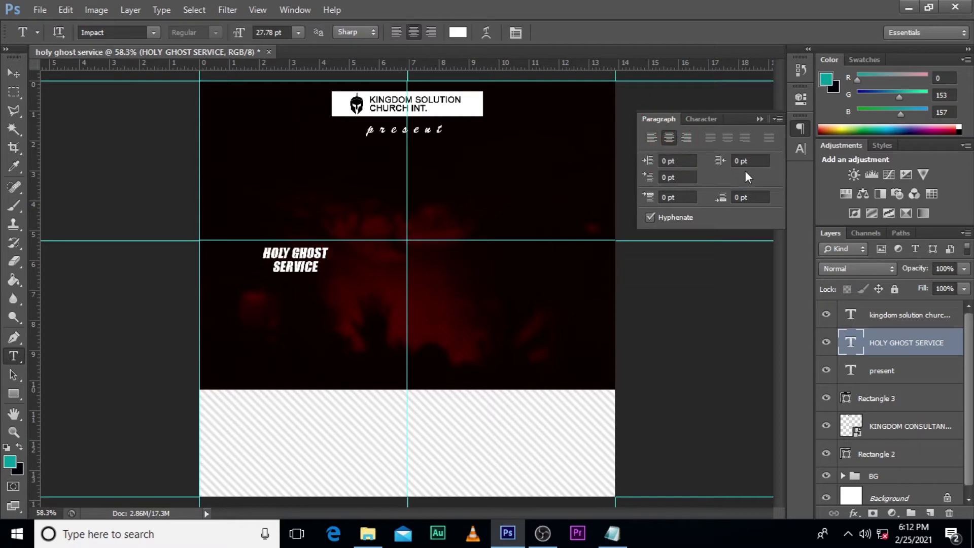
click(761, 123)
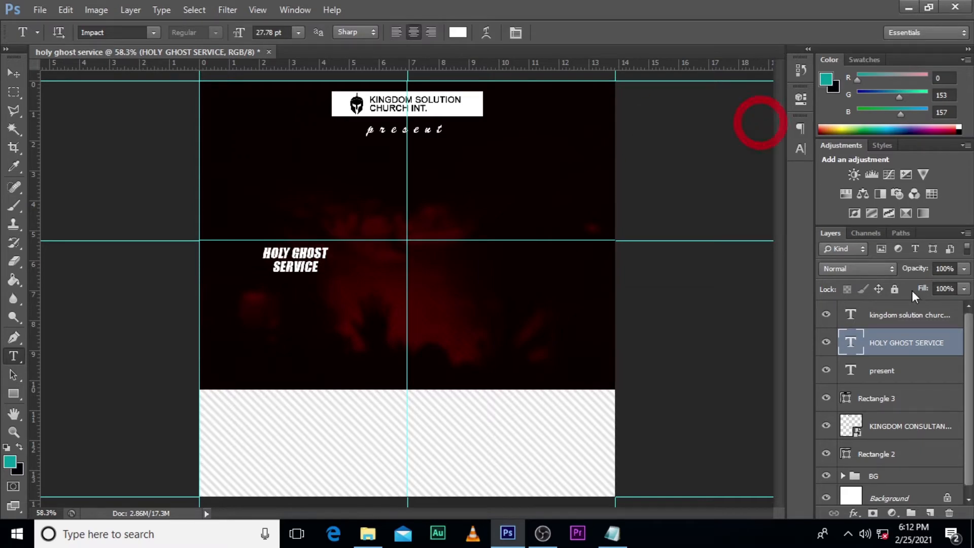
Step: Enlarge the HOLY GHOST SERVICE text to about 440%, centred on the vertical guide in the dark area, and hide the guides
key(ctrl+t)
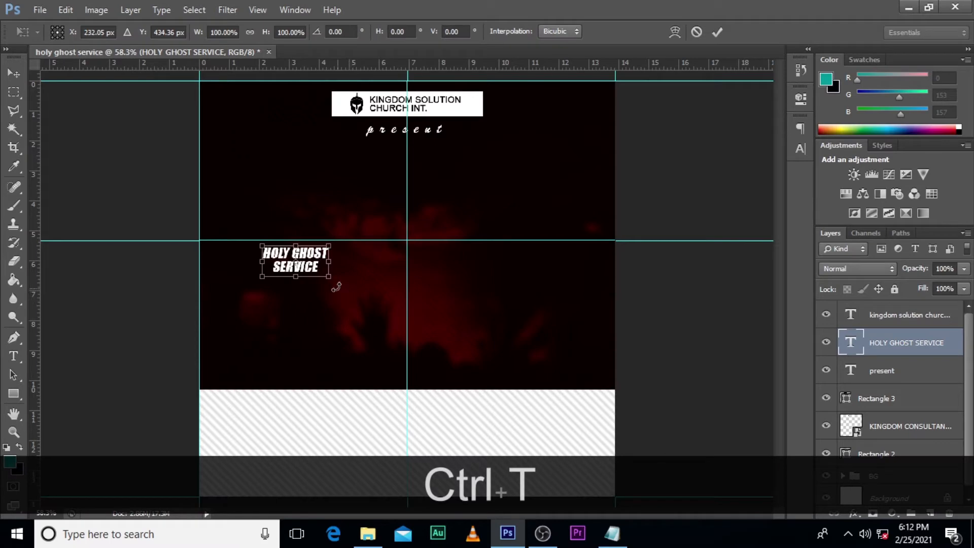
drag(331, 276, 472, 269)
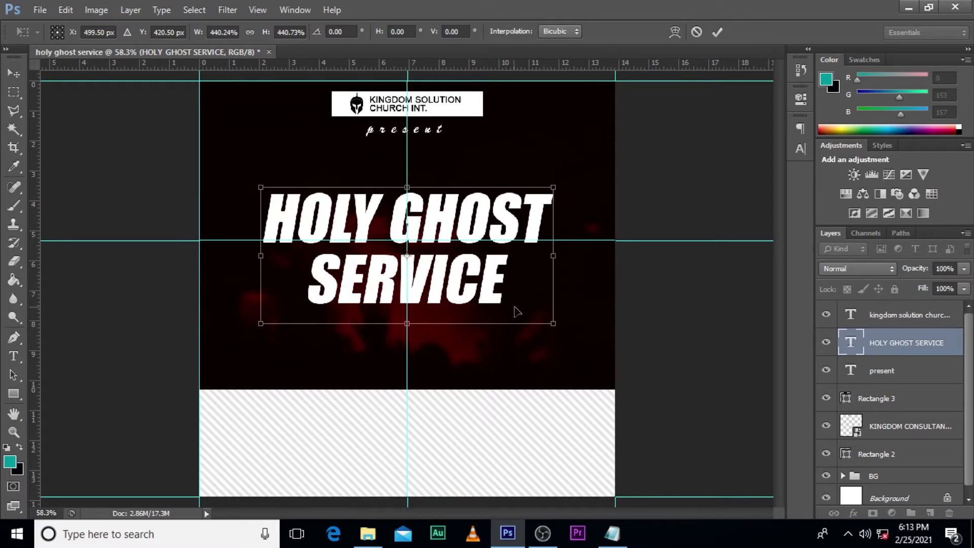
key(Return)
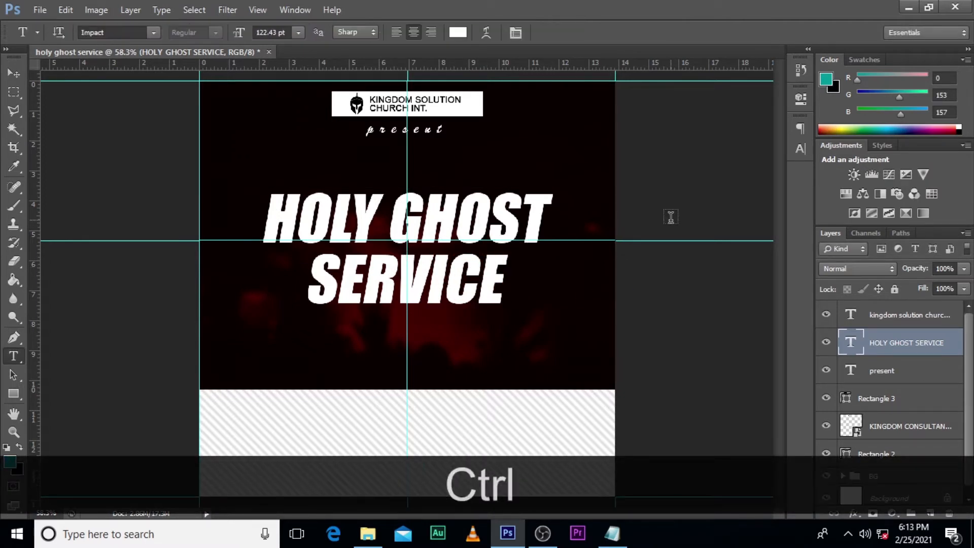
key(ctrl+h)
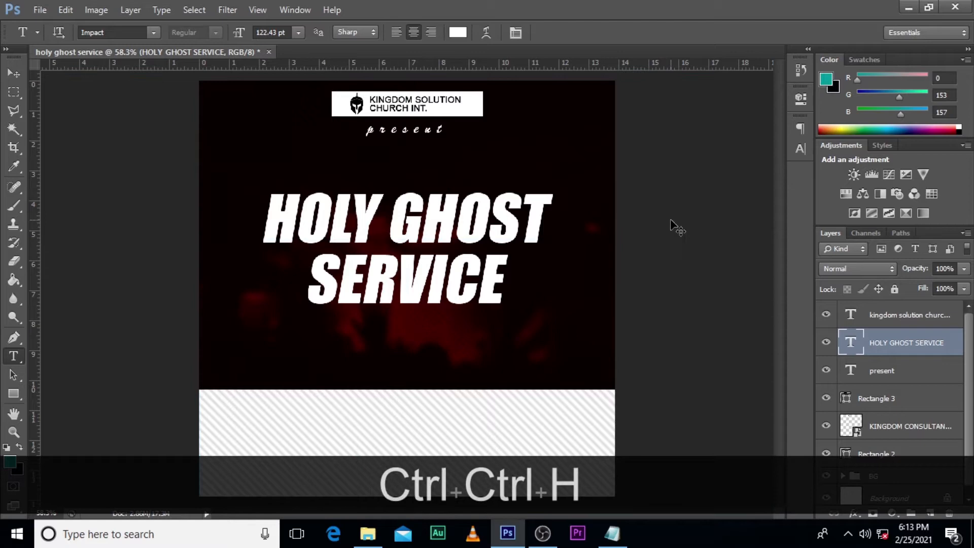
Step: Tighten the leading of the HOLY GHOST SERVICE text to 125.91 pt
click(800, 149)
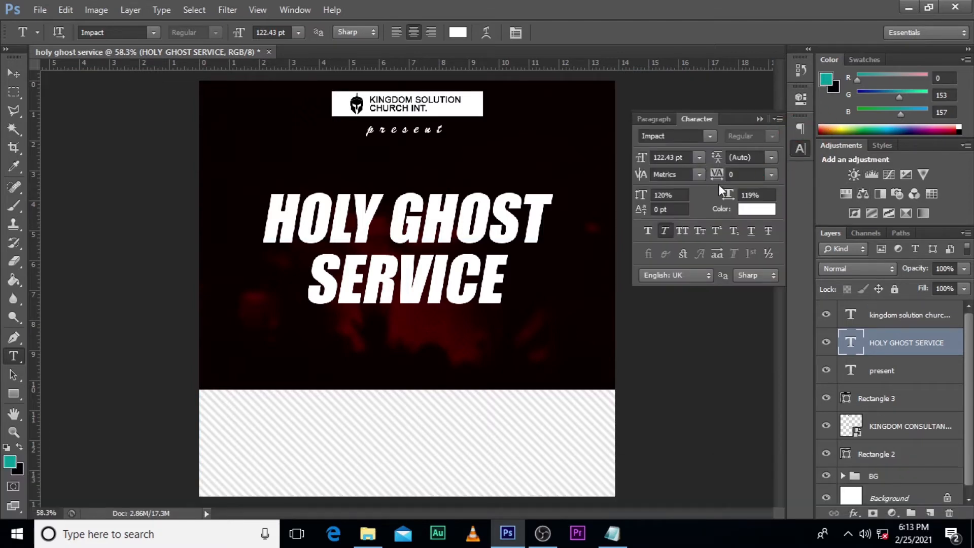
click(718, 159)
mouse_move(721, 161)
mouse_down()
mouse_move(709, 167)
mouse_move(717, 163)
mouse_up()
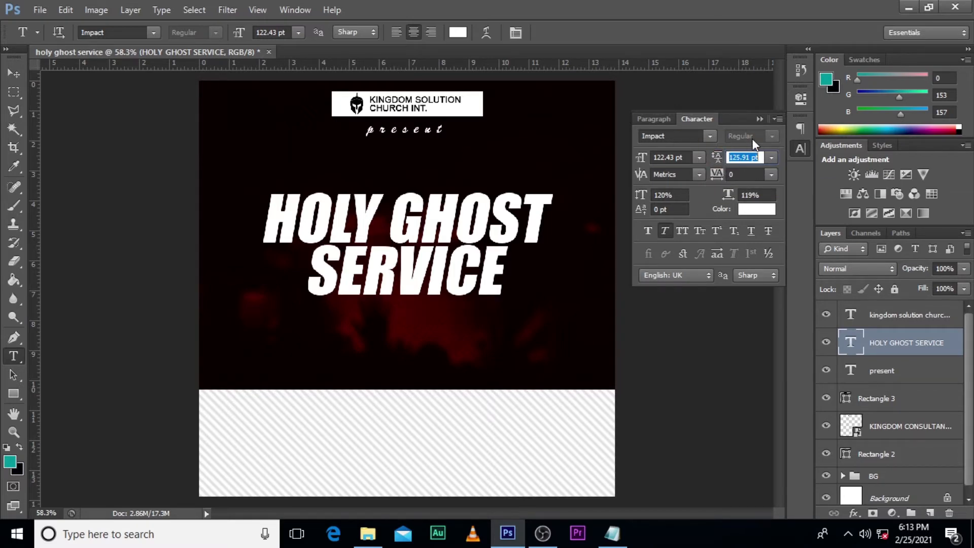
click(760, 118)
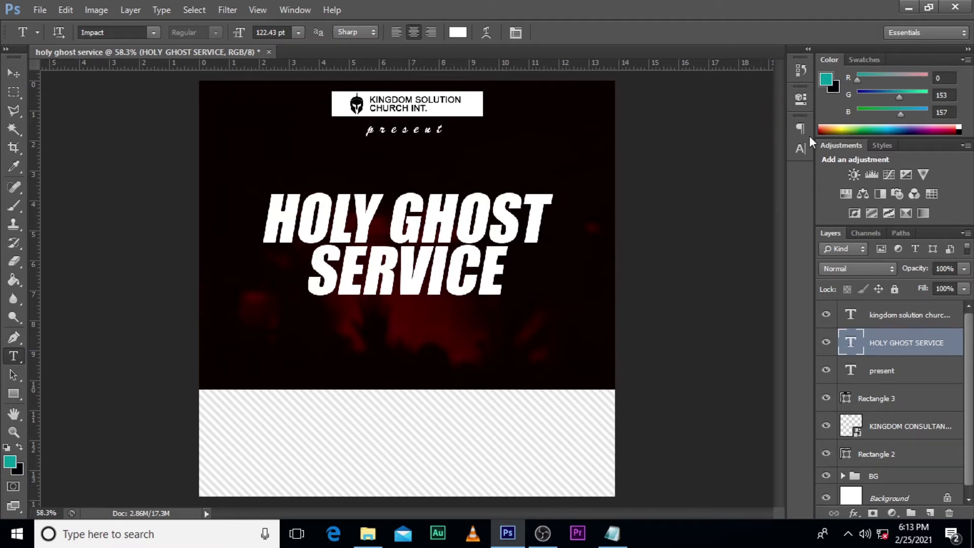
Step: Move the HOLY GHOST SERVICE layer above the church name layer and group the layers from church name through Rectangle 2 as LOGO
drag(896, 344, 895, 311)
click(898, 349)
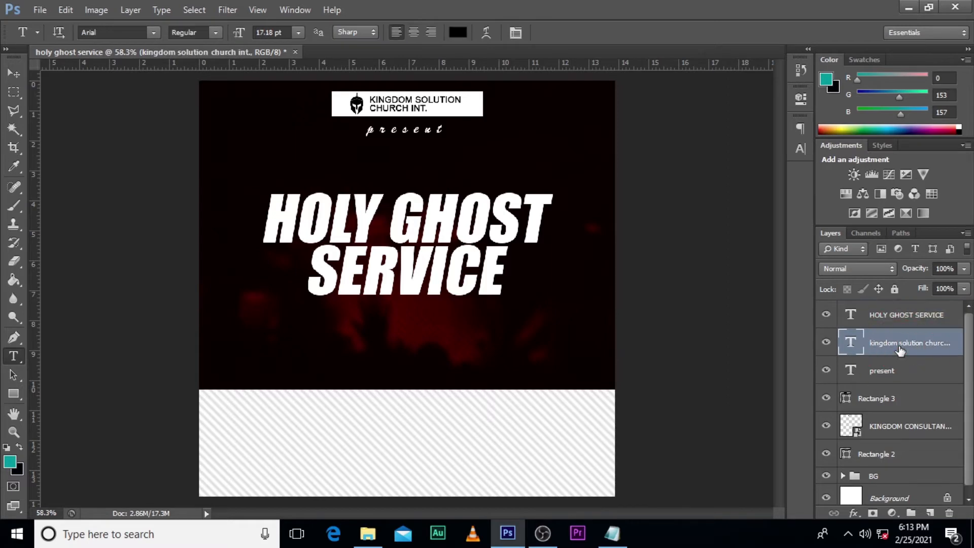
shift+click(887, 454)
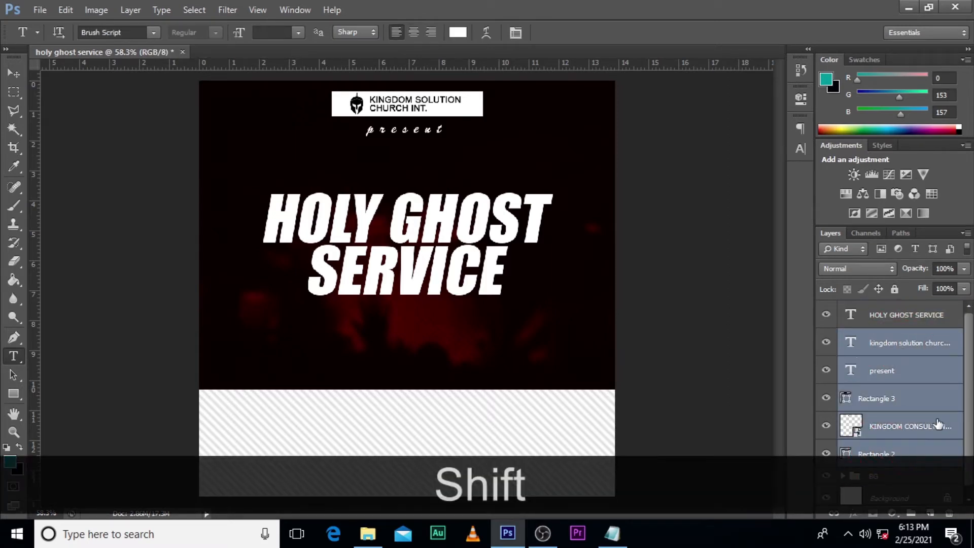
key(ctrl+shift+g)
double_click(885, 337)
text(LOGO)
key(Return)
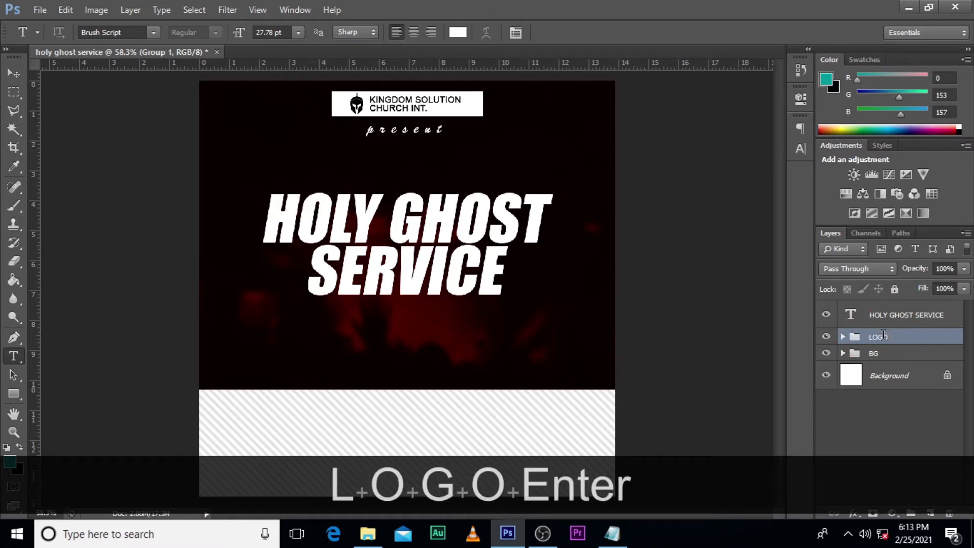
Step: Check the contents of the LOGO group and the HOLY GHOST SERVICE layer by hiding and showing each one
click(879, 319)
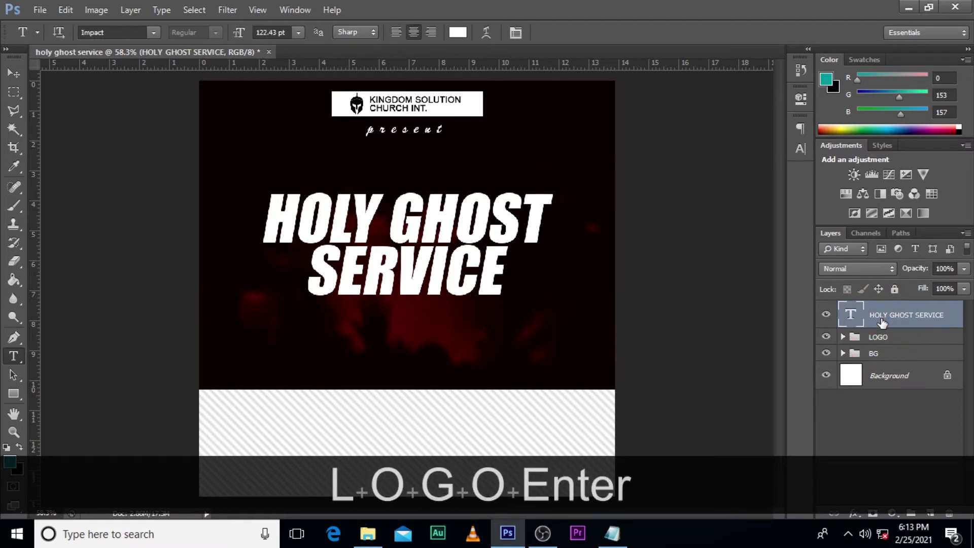
click(826, 337)
click(826, 336)
click(825, 315)
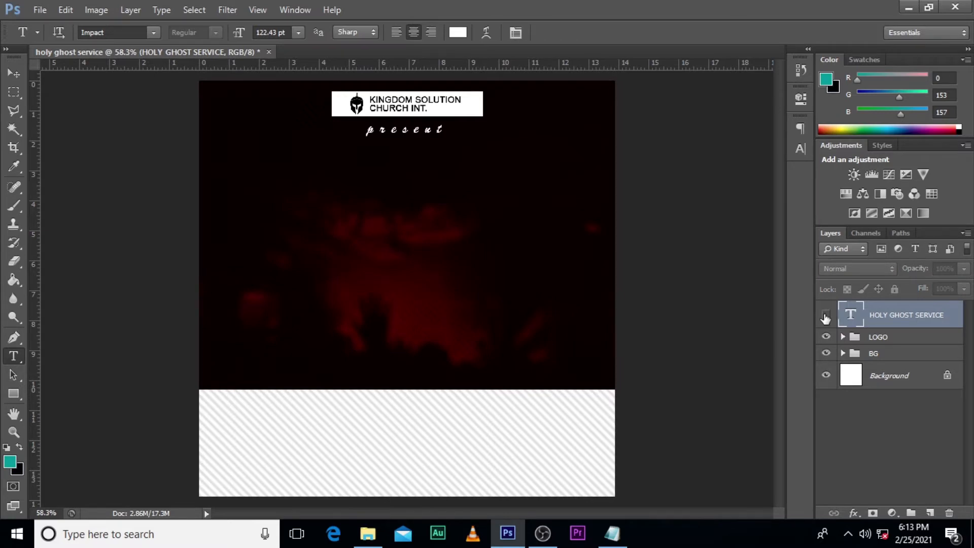
click(826, 315)
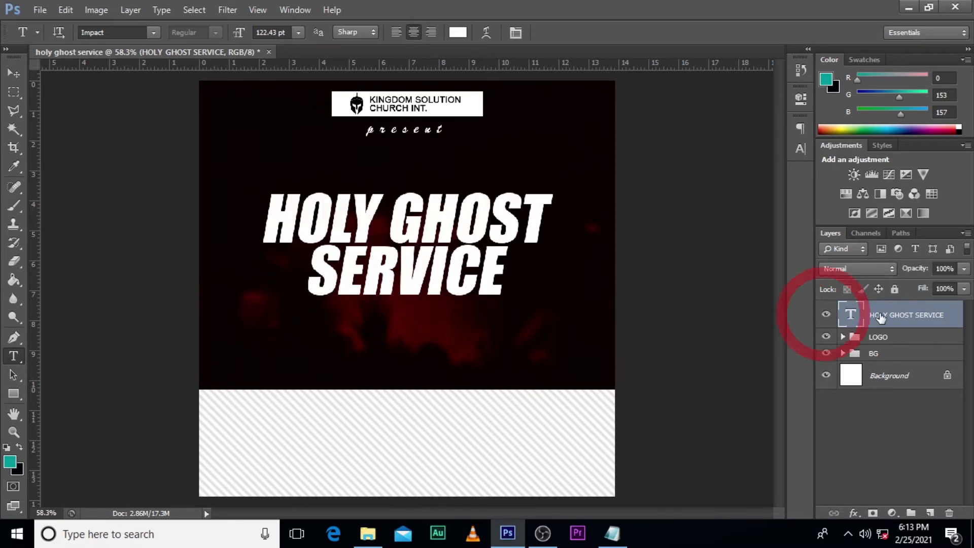
Step: Add a 2 px black outside stroke to the HOLY GHOST SERVICE text layer
double_click(957, 313)
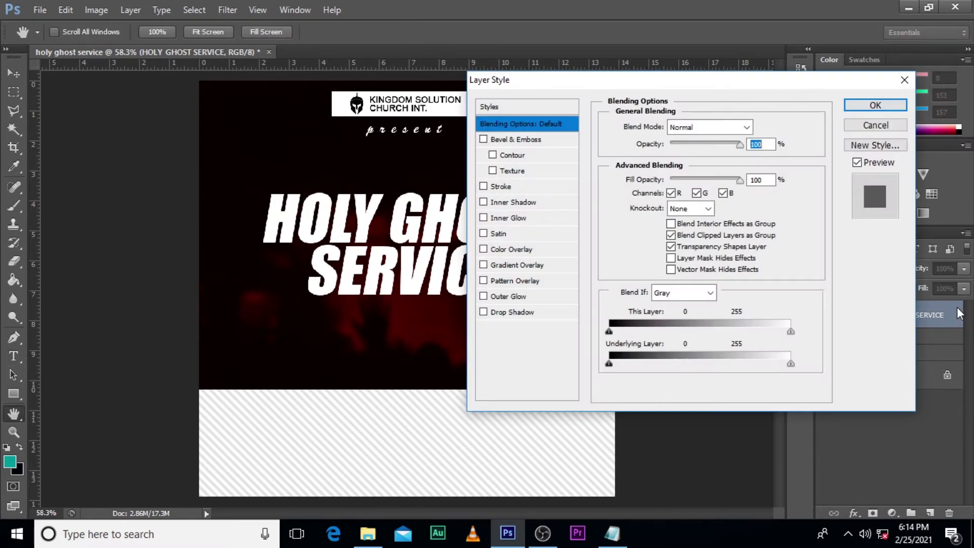
click(501, 186)
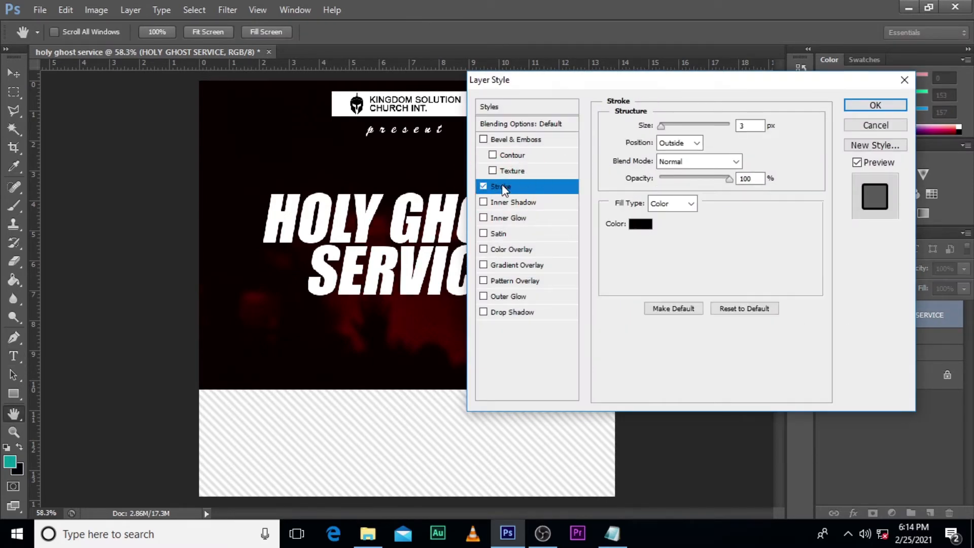
click(744, 126)
double_click(744, 126)
text(2)
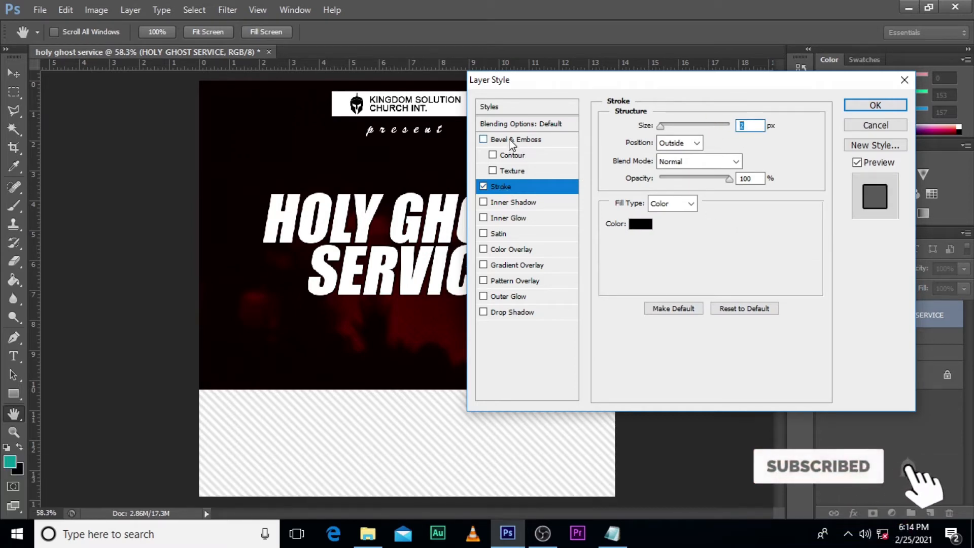
Step: Add a Bevel & Emboss effect with Stroke Emboss style, depth 562%, size 51 px and soften 2 px
click(509, 138)
click(691, 127)
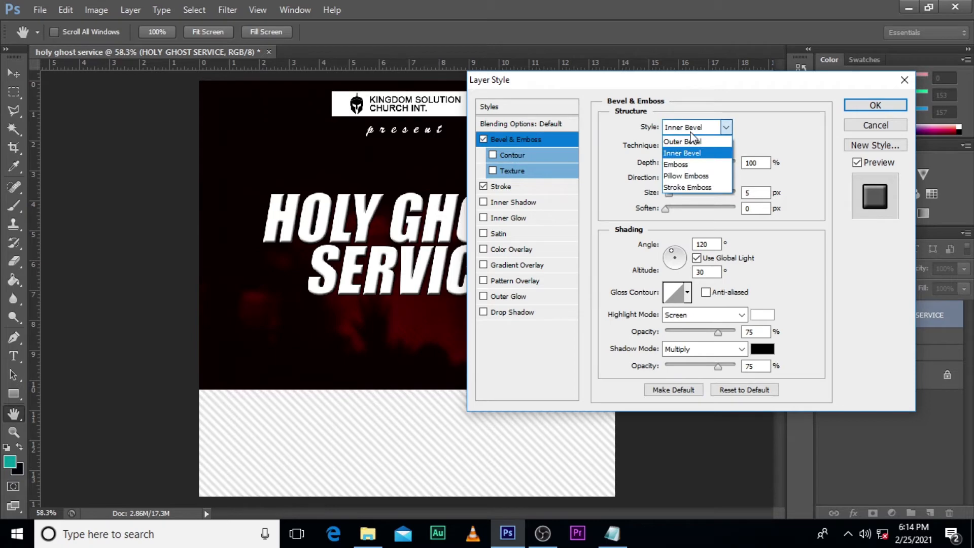
click(691, 188)
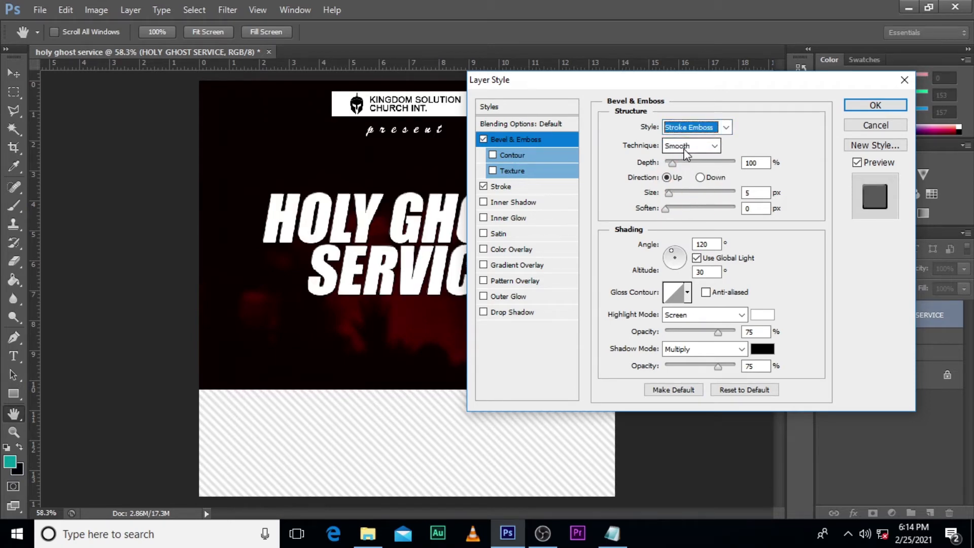
drag(672, 162, 704, 164)
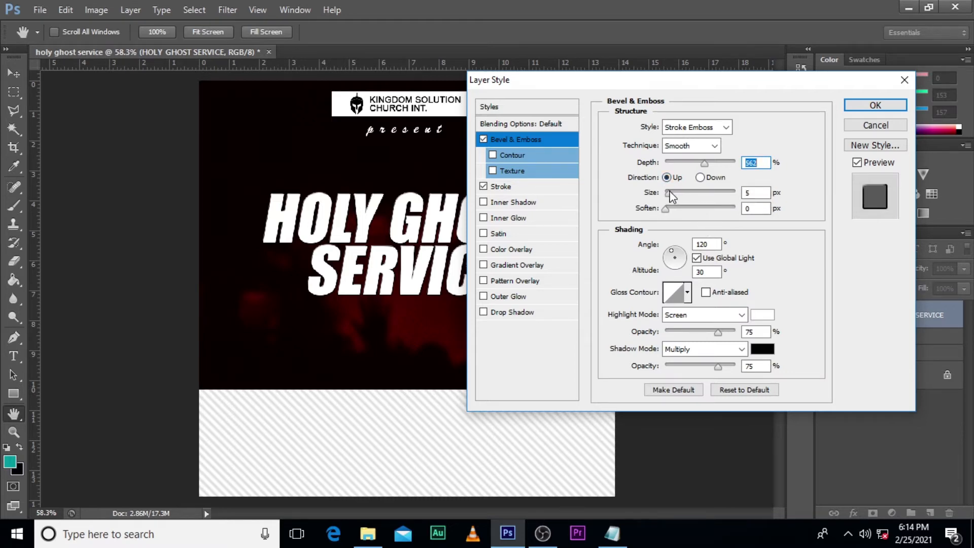
drag(669, 191, 680, 194)
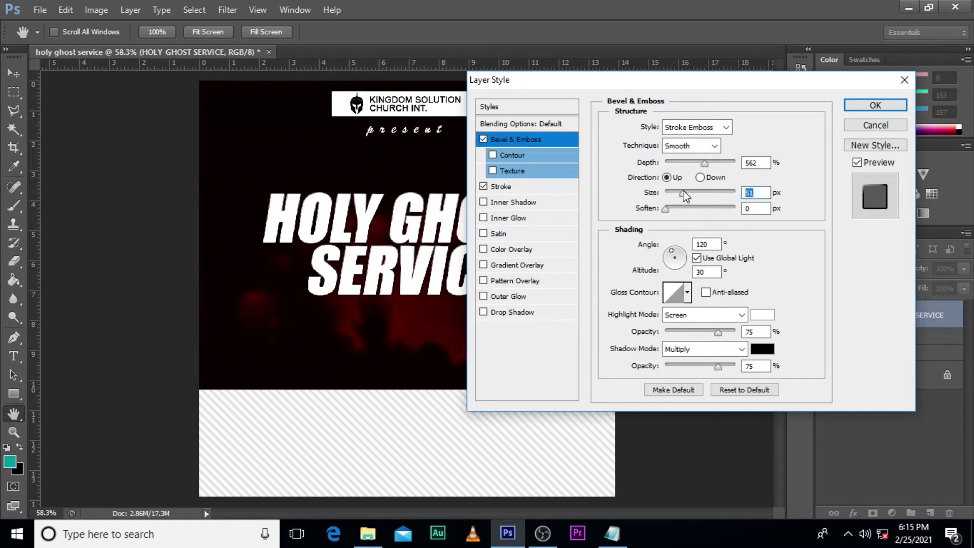
click(666, 209)
Step: Set the bevel's gloss contour to the single-peaked ring shape, second in the second row of presets
click(687, 292)
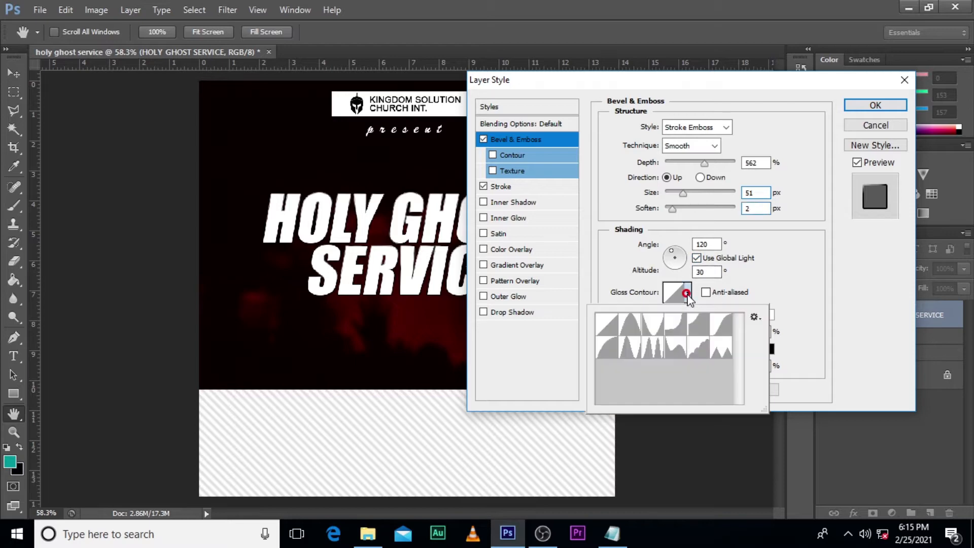
click(625, 355)
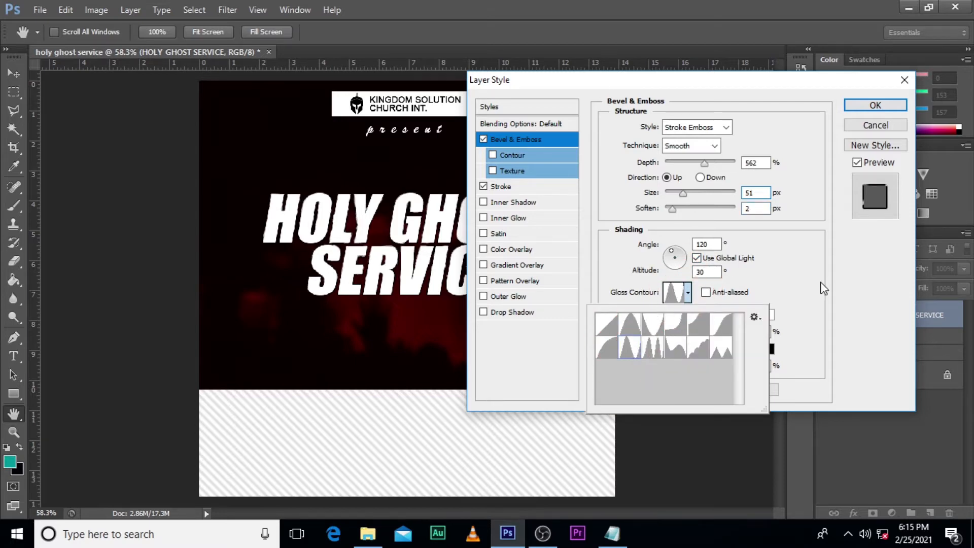
click(823, 261)
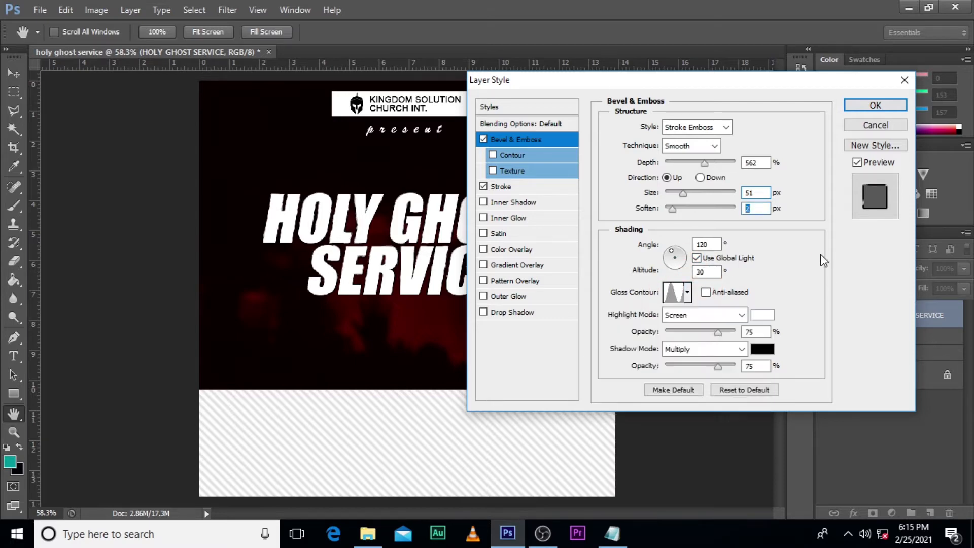
Step: Set the bevel's highlight colour to F9B031 with 94% opacity and apply the layer style
click(761, 314)
text(F)
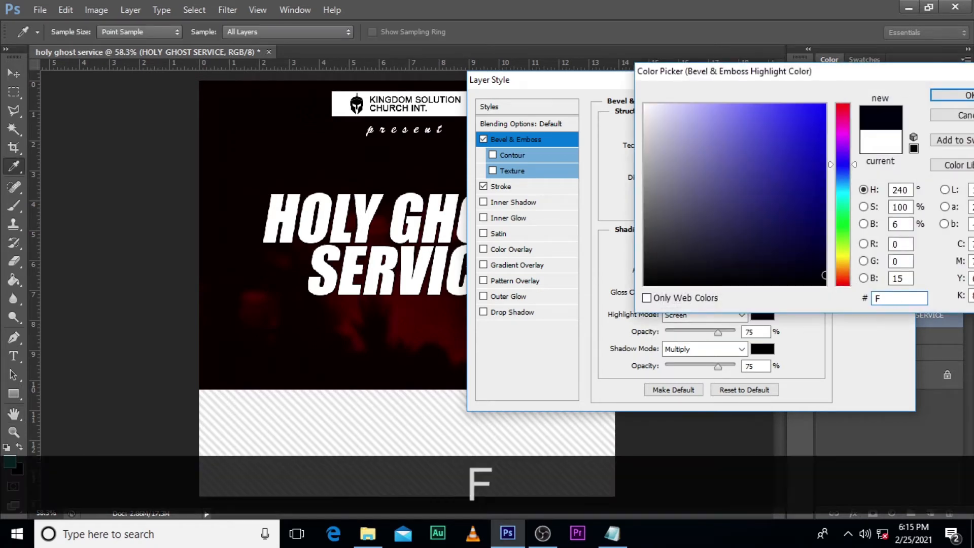
text(9B0)
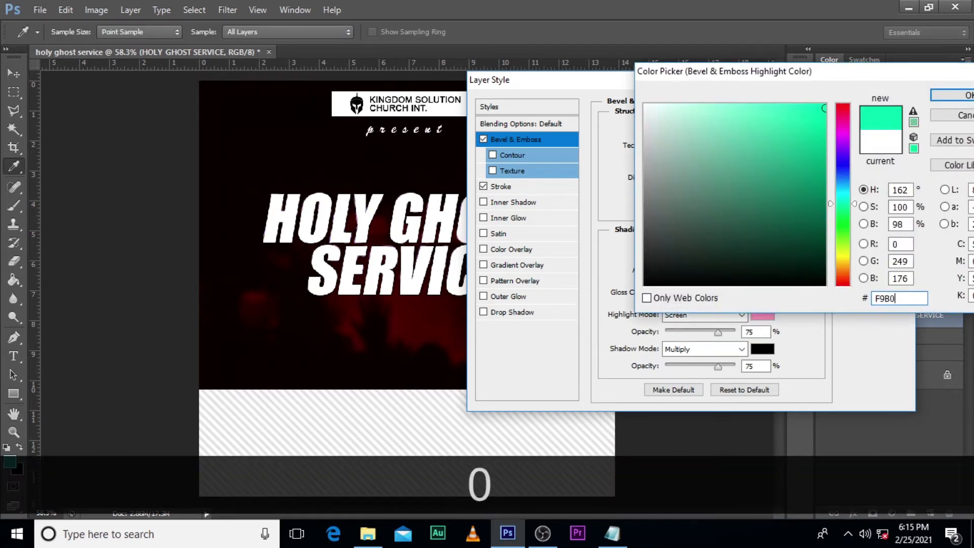
text(31)
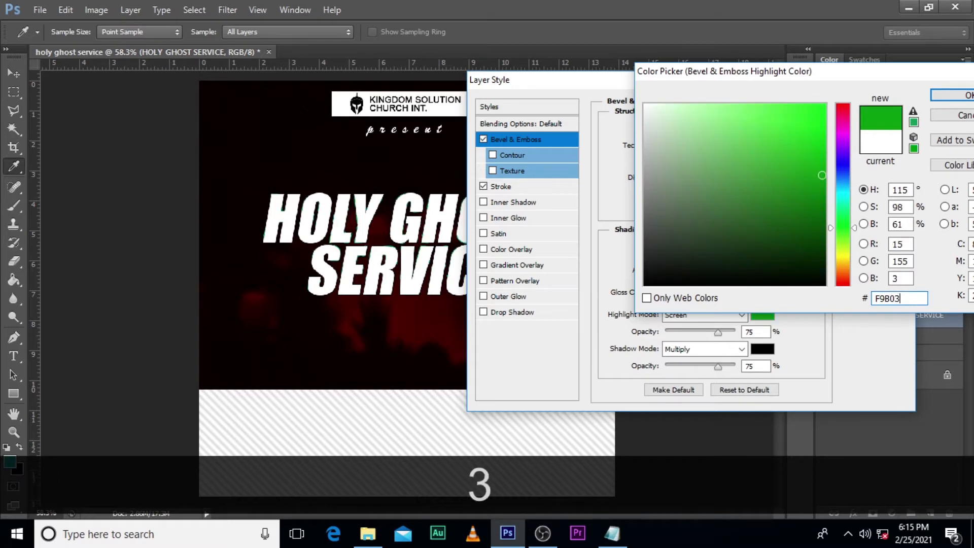
click(952, 95)
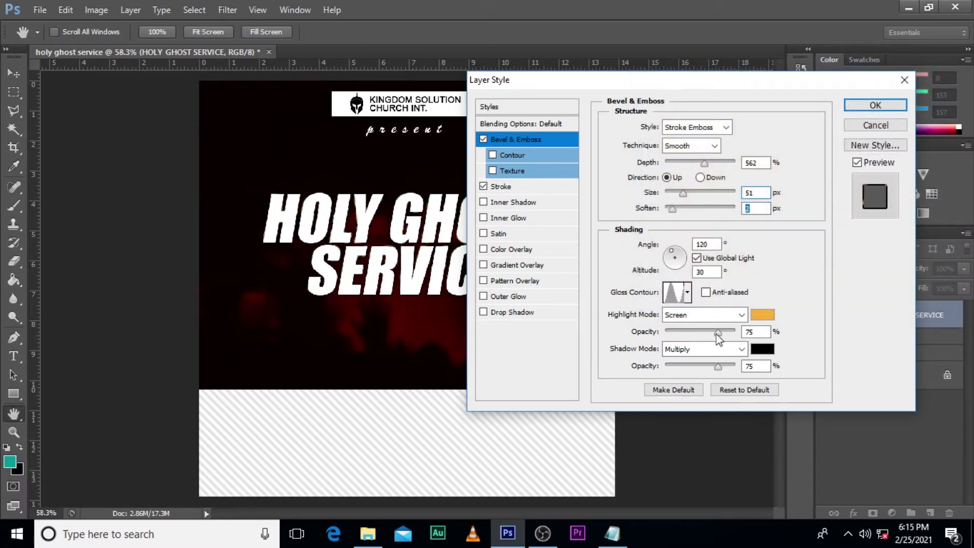
drag(718, 337, 731, 338)
click(855, 105)
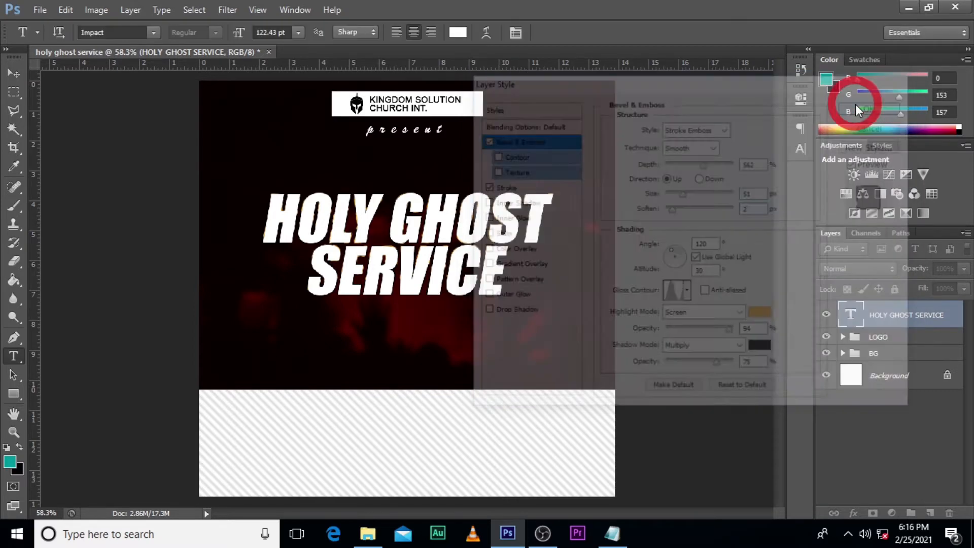
Step: Change the HOLY GHOST SERVICE text colour to orange-yellow f7af32
click(800, 147)
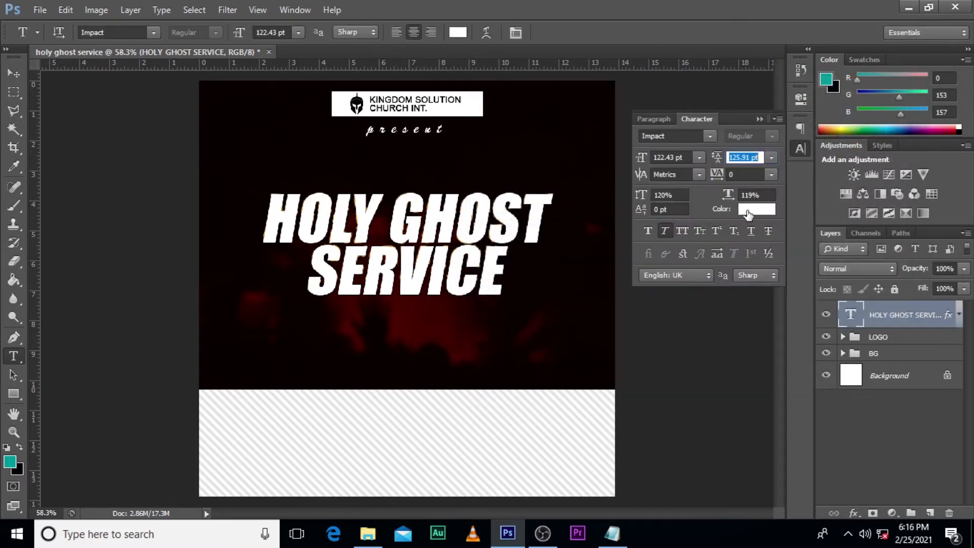
click(748, 210)
text(f)
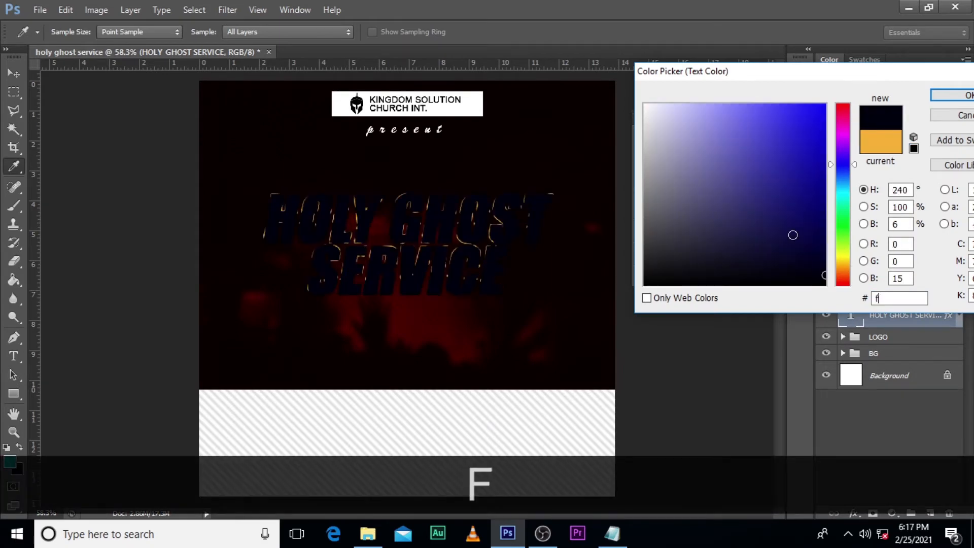
text(7af32)
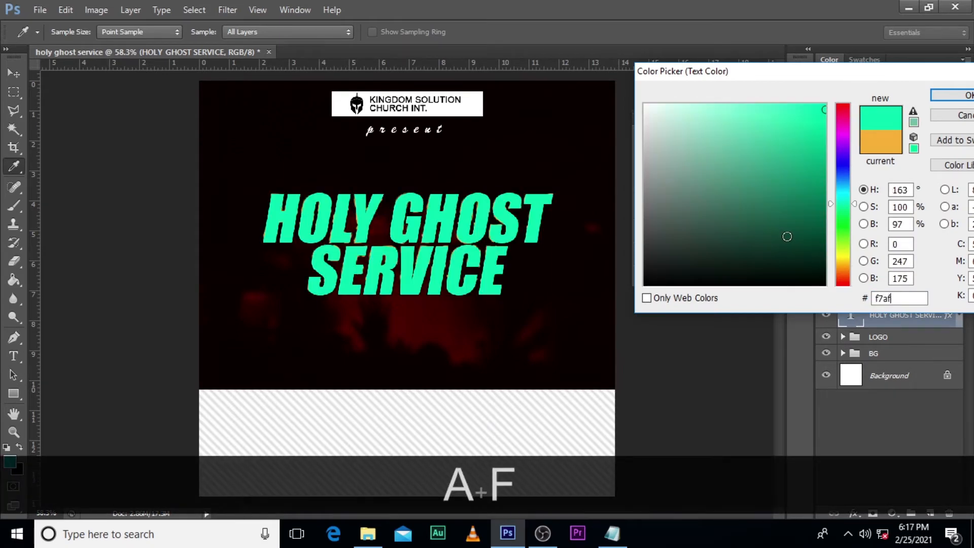
click(960, 97)
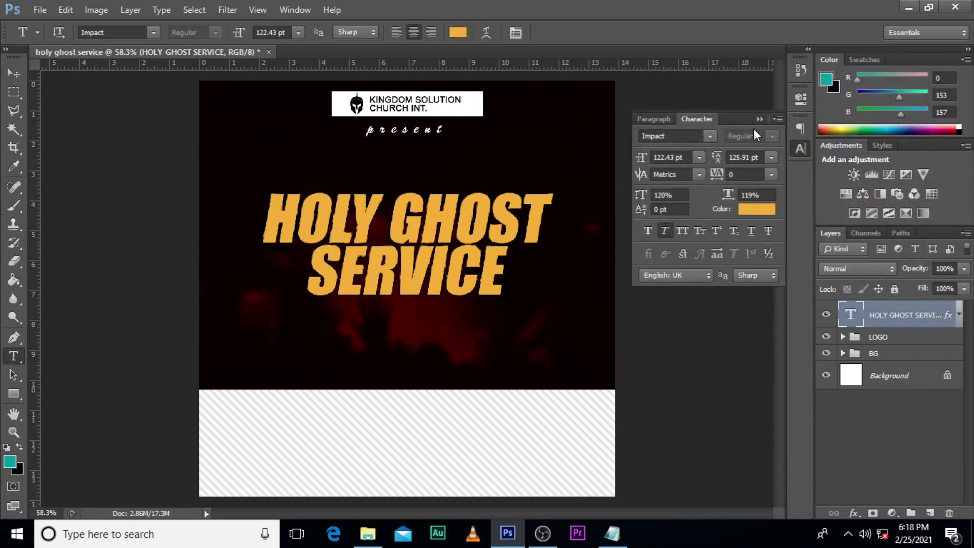
click(758, 121)
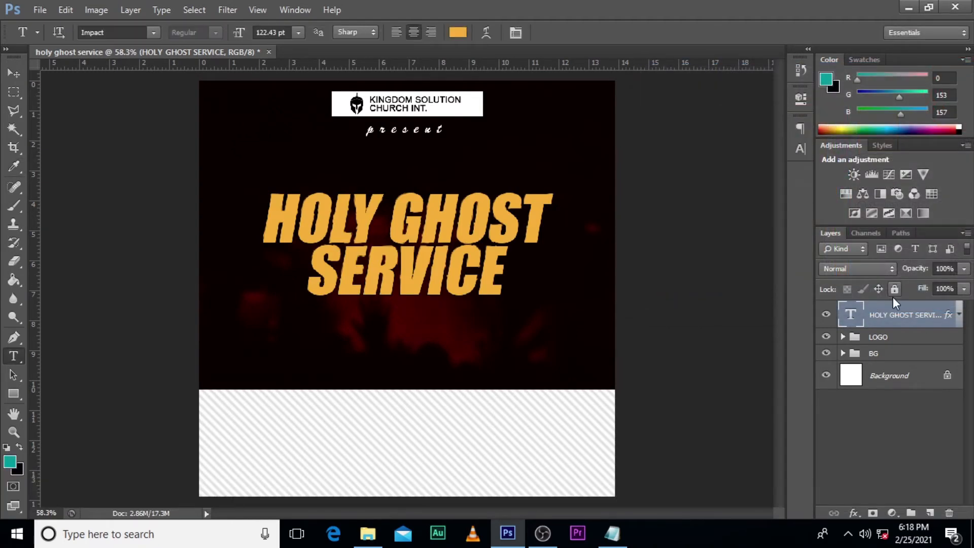
Step: Add a Pattern Overlay effect to the HOLY GHOST SERVICE layer and replace the available patterns with the Artist Surfaces set
double_click(950, 315)
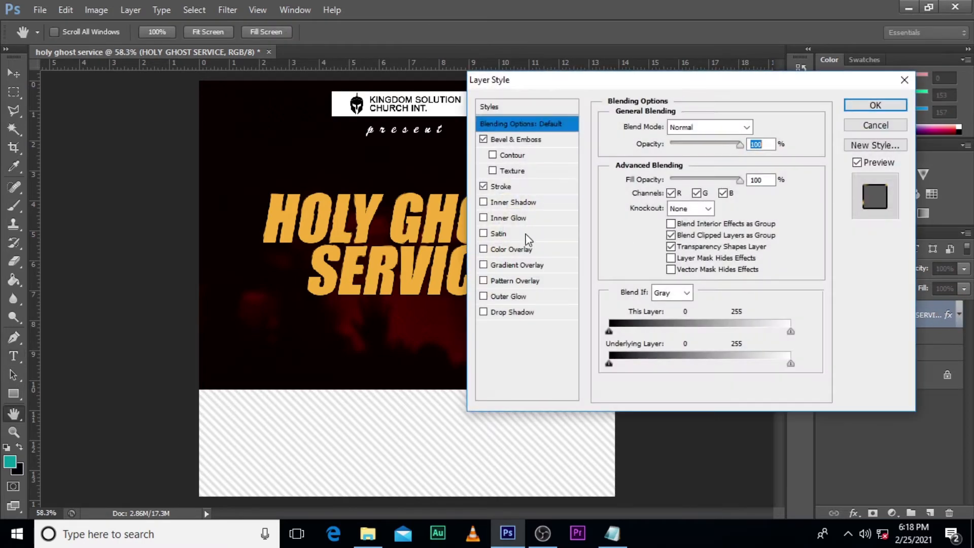
click(483, 281)
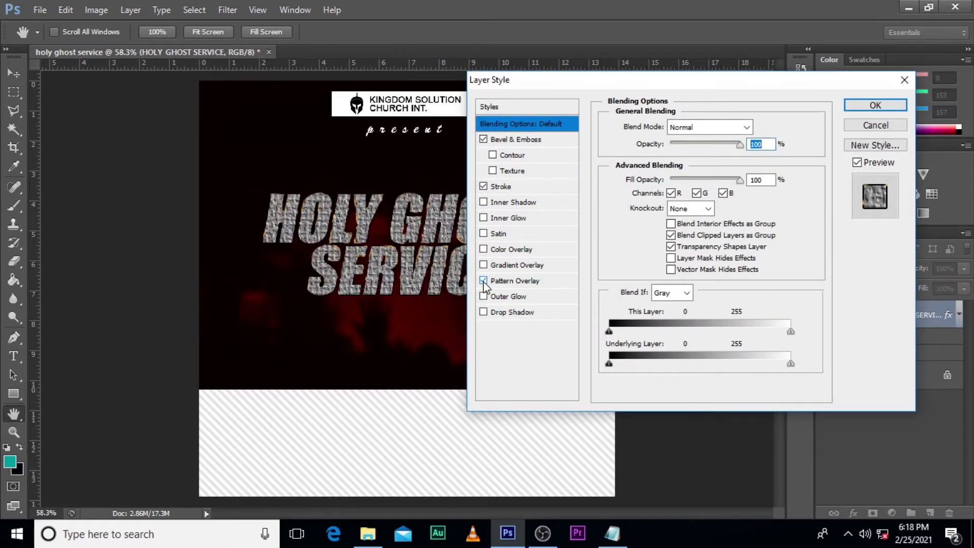
click(525, 286)
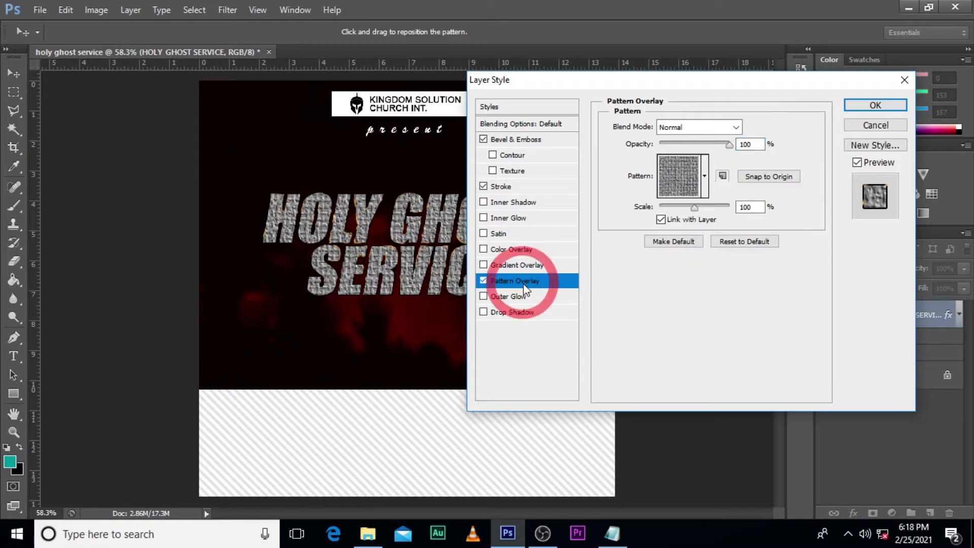
click(705, 177)
click(760, 214)
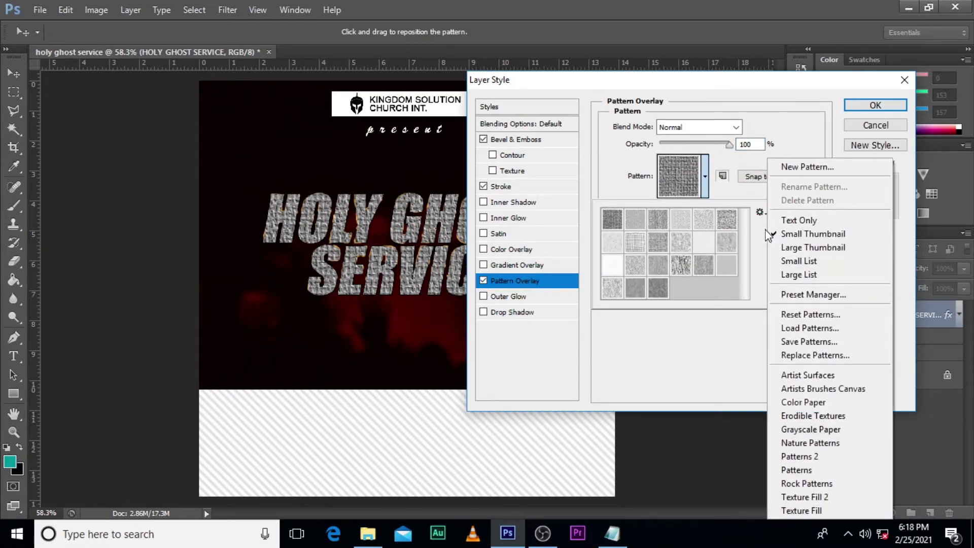
click(811, 373)
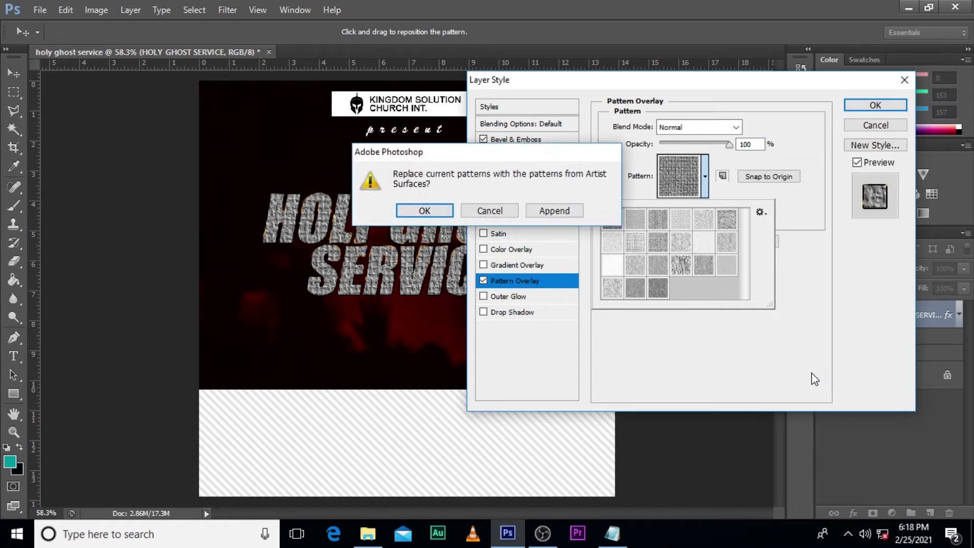
click(424, 210)
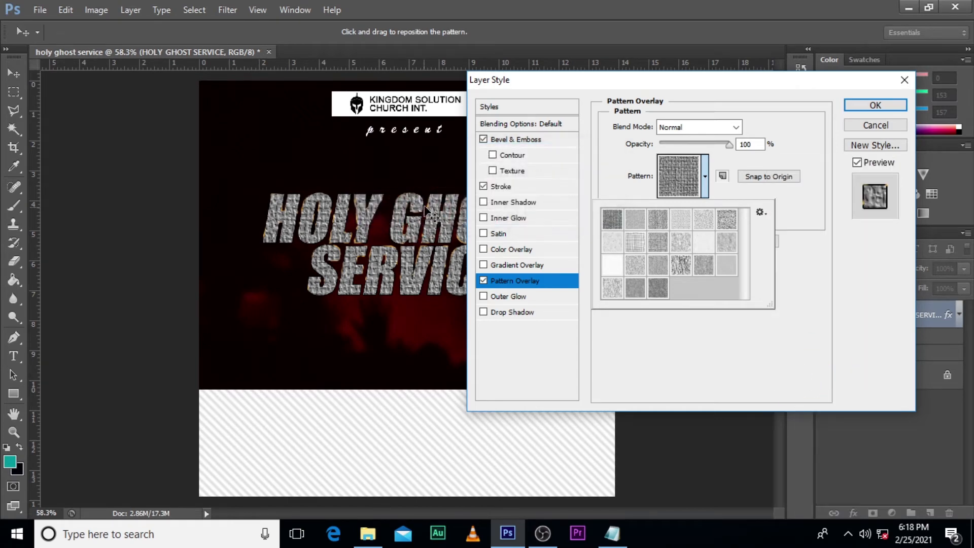
Step: Set the overlay pattern to the light speckled texture, first in the second row of presets, and its blend mode to Multiply
click(634, 223)
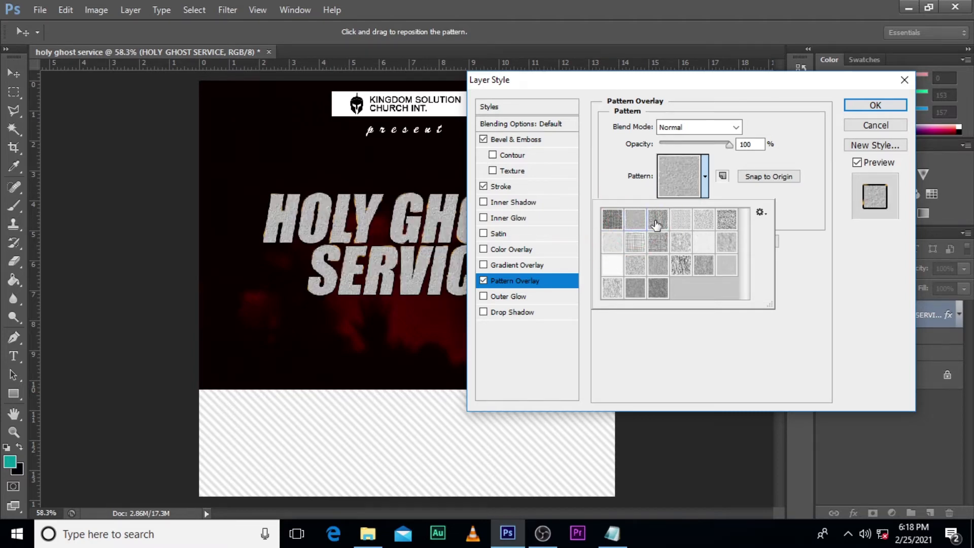
click(656, 225)
click(681, 223)
click(704, 223)
click(727, 220)
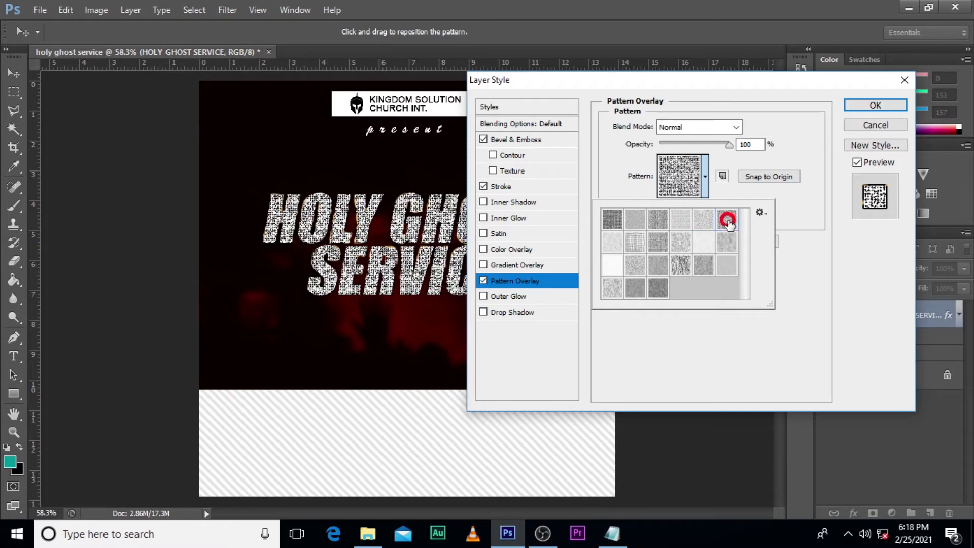
click(611, 244)
click(613, 244)
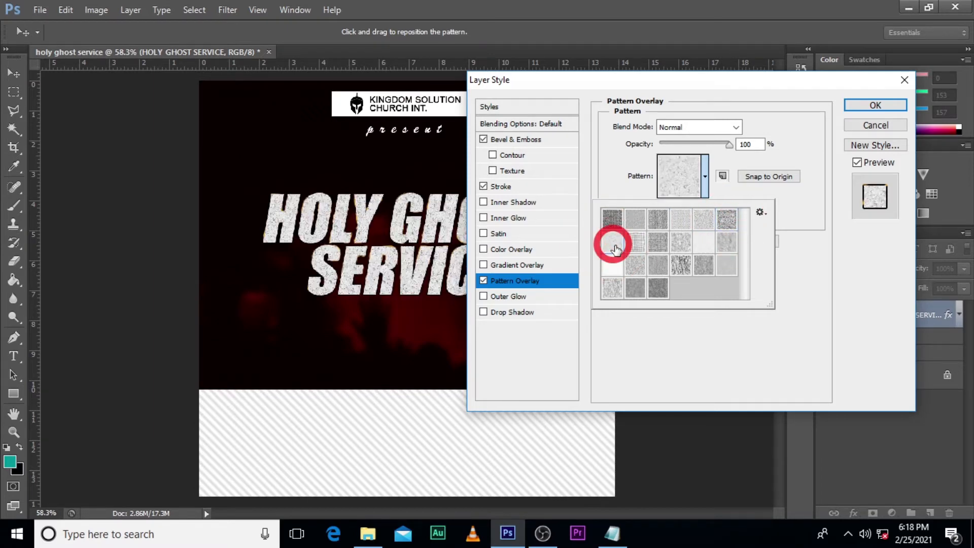
click(801, 212)
click(711, 127)
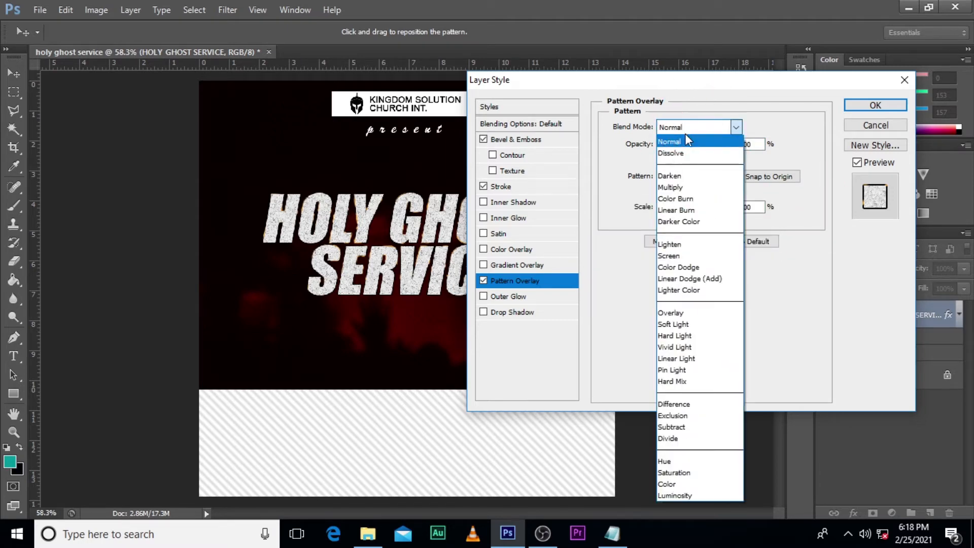
click(681, 187)
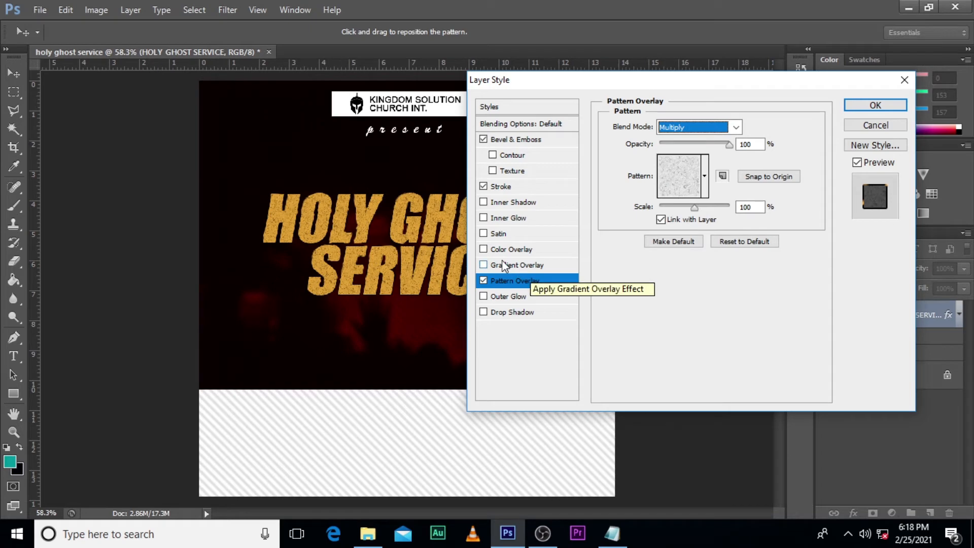
Step: Add a Satin effect to the title with Overlay blend mode, distance 73 px and size 43 px
click(498, 234)
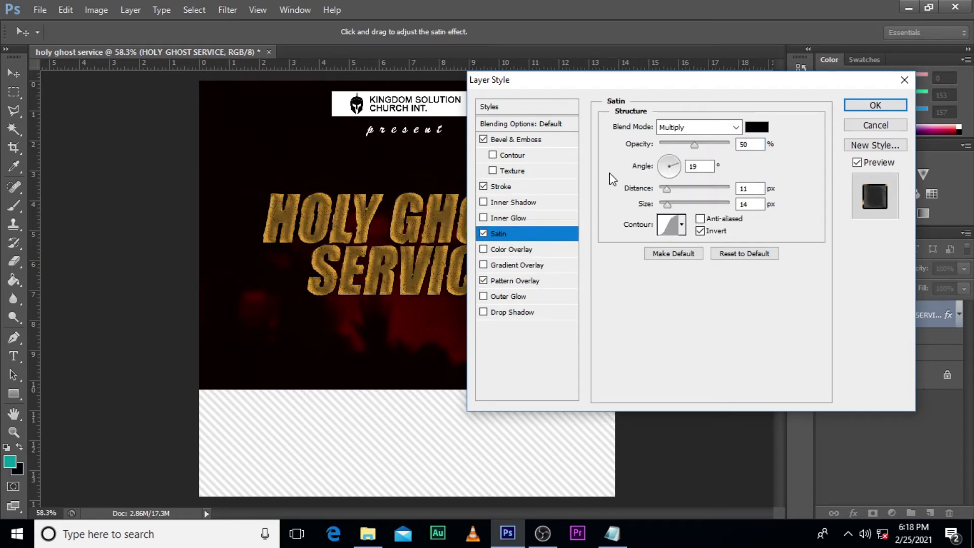
click(687, 131)
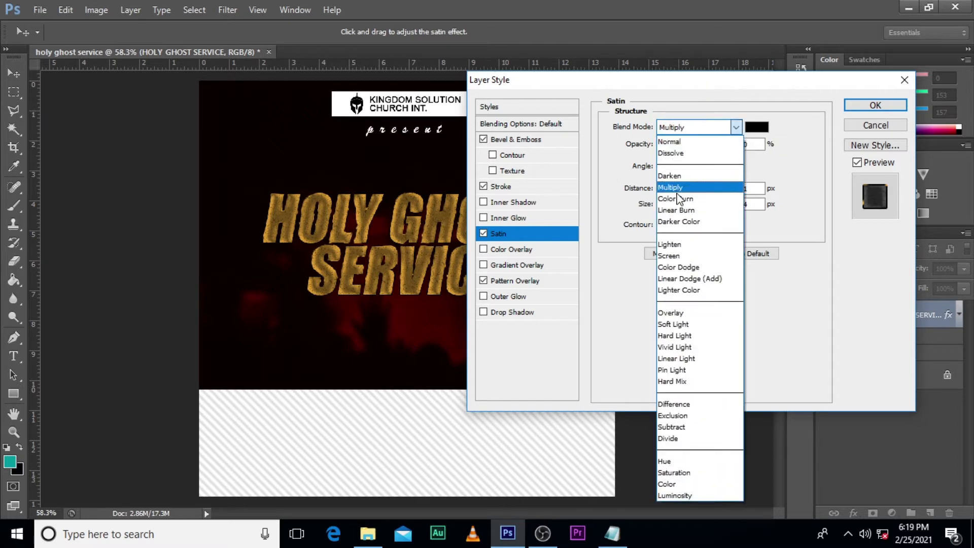
click(665, 313)
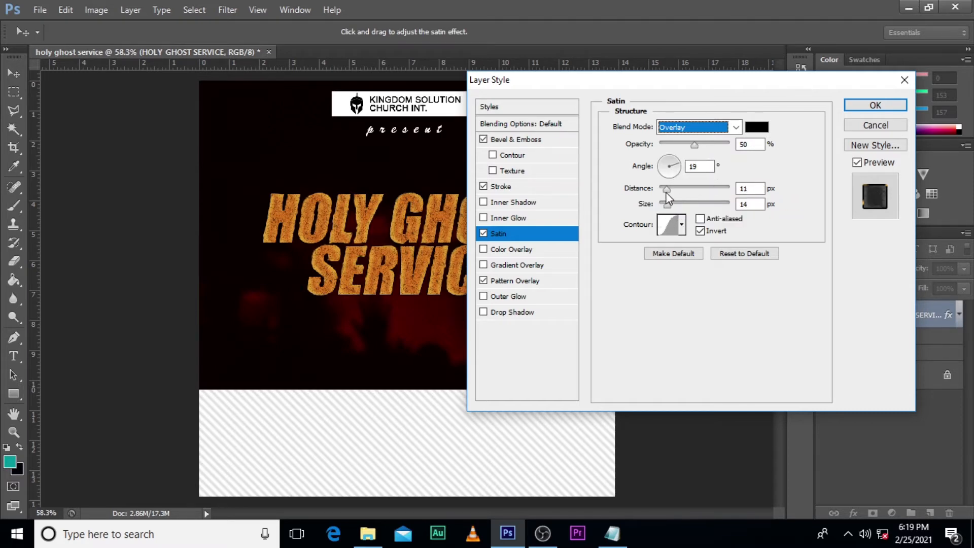
drag(666, 188, 699, 190)
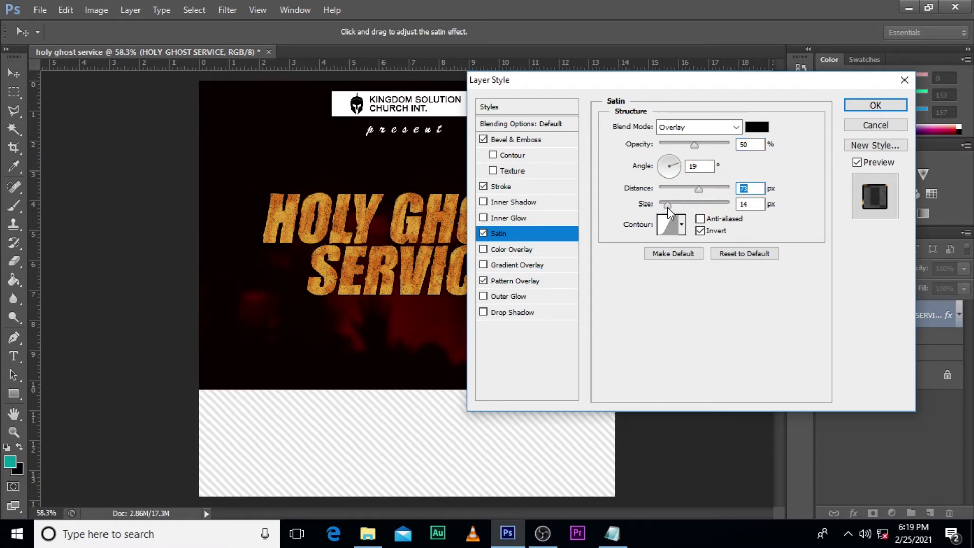
drag(667, 207, 681, 208)
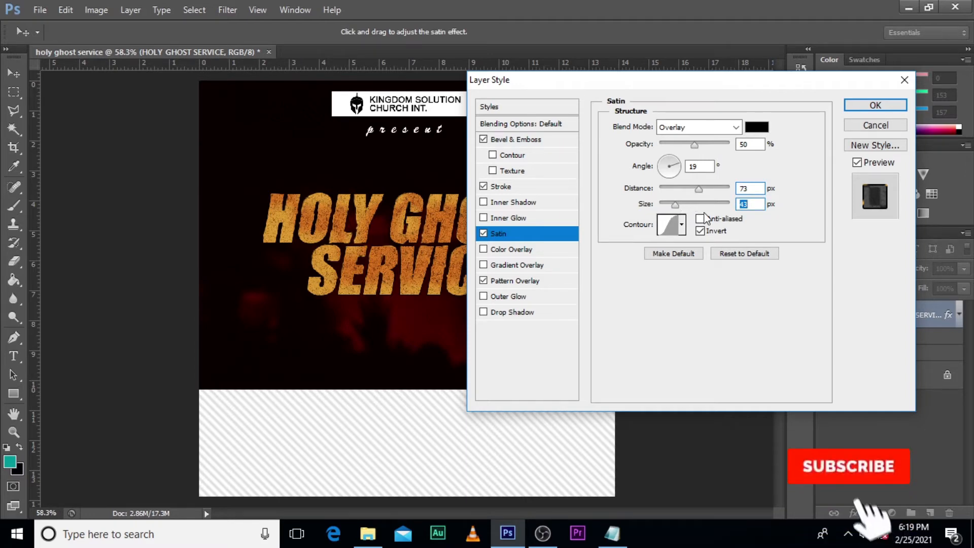
Step: Set the satin contour to the Ring preset and apply the layer style
click(682, 226)
click(622, 287)
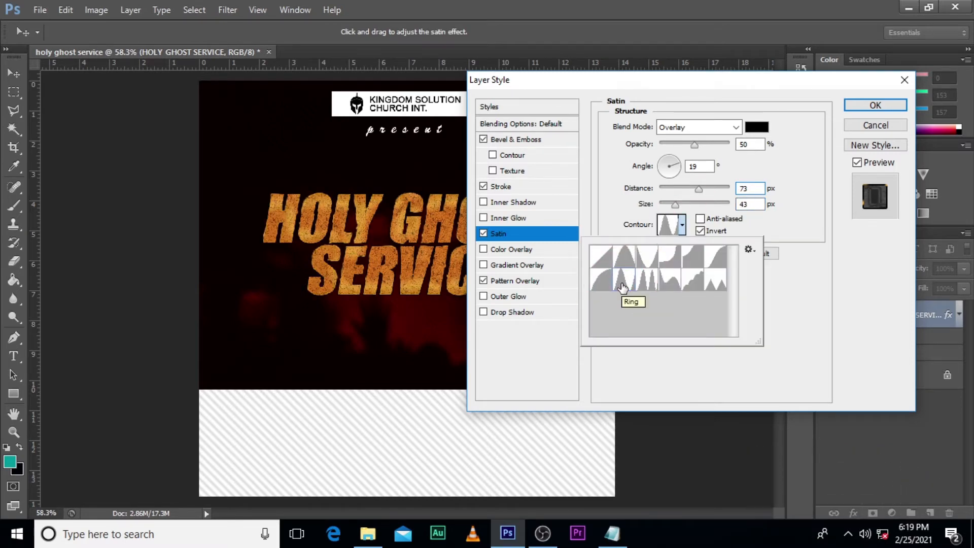
click(798, 292)
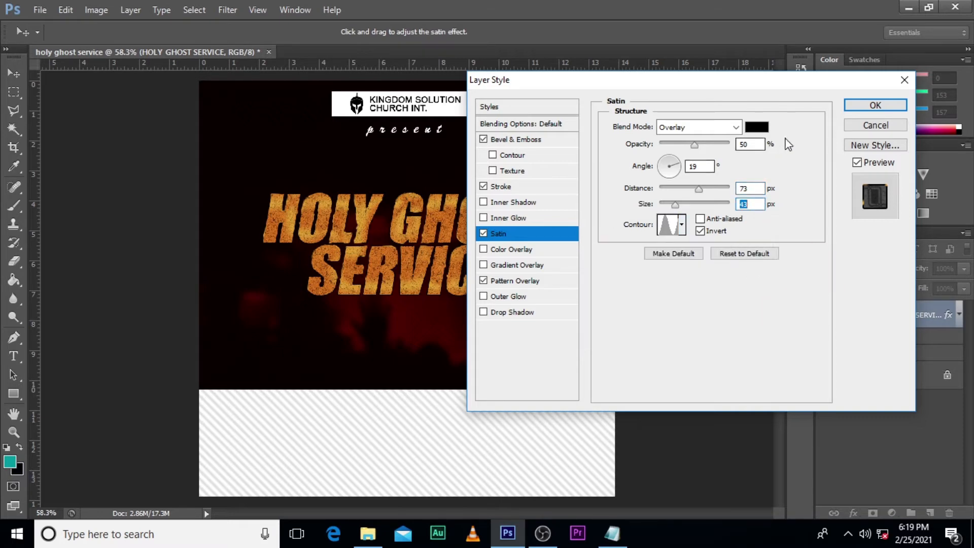
click(874, 105)
Step: Add a small text layer reading "with" below the event title
key(t)
click(303, 341)
text(with)
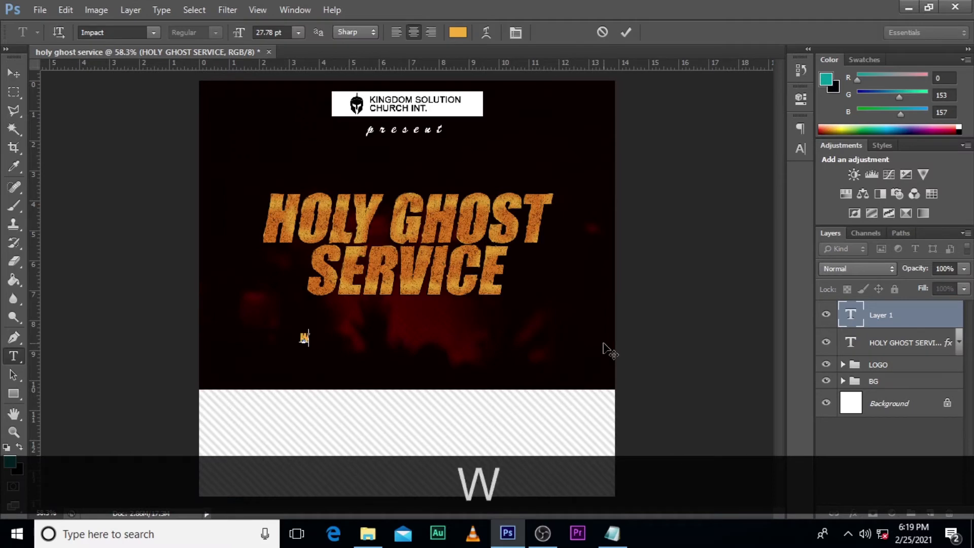
key(ctrl+Return)
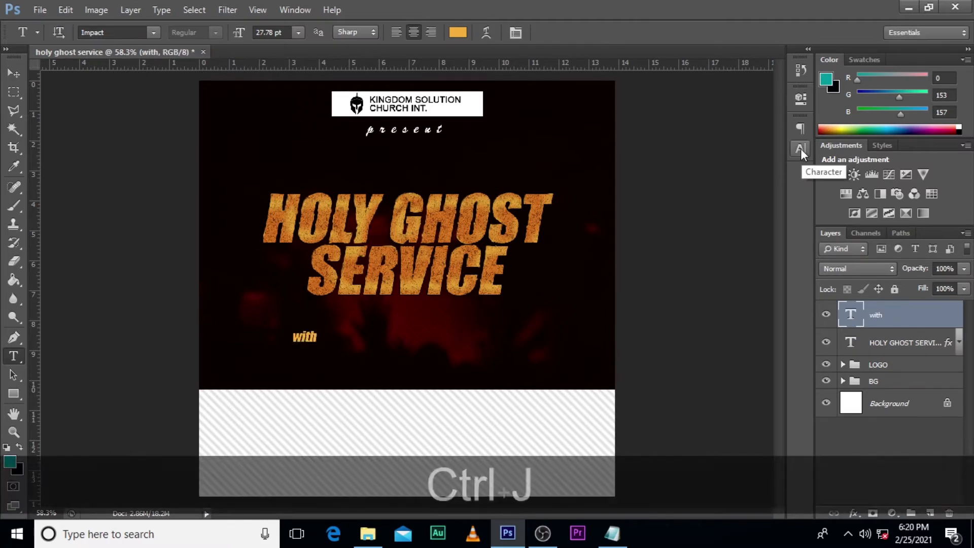
Step: Duplicate the "with" layer, replace the copy's text with the speaker's full name and place it just after "with"
key(ctrl+j)
double_click(854, 314)
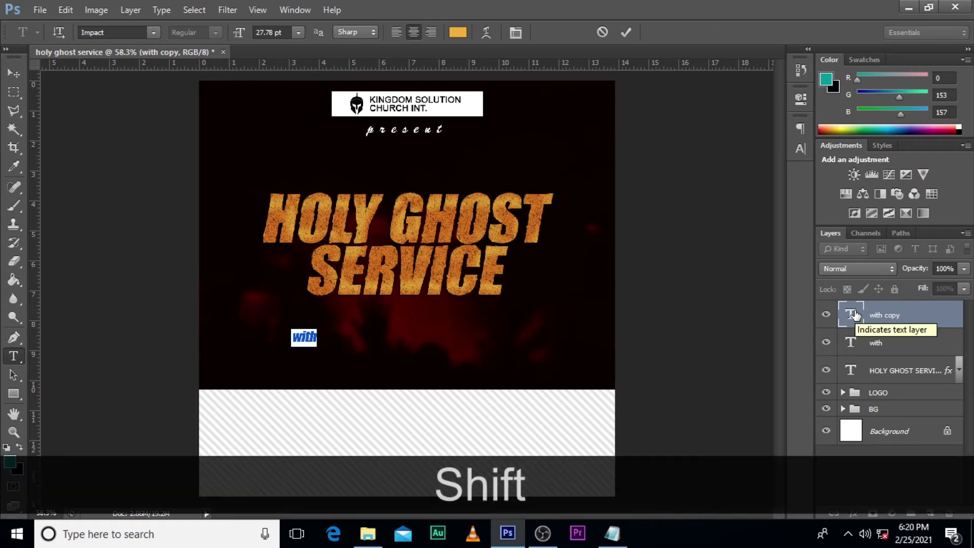
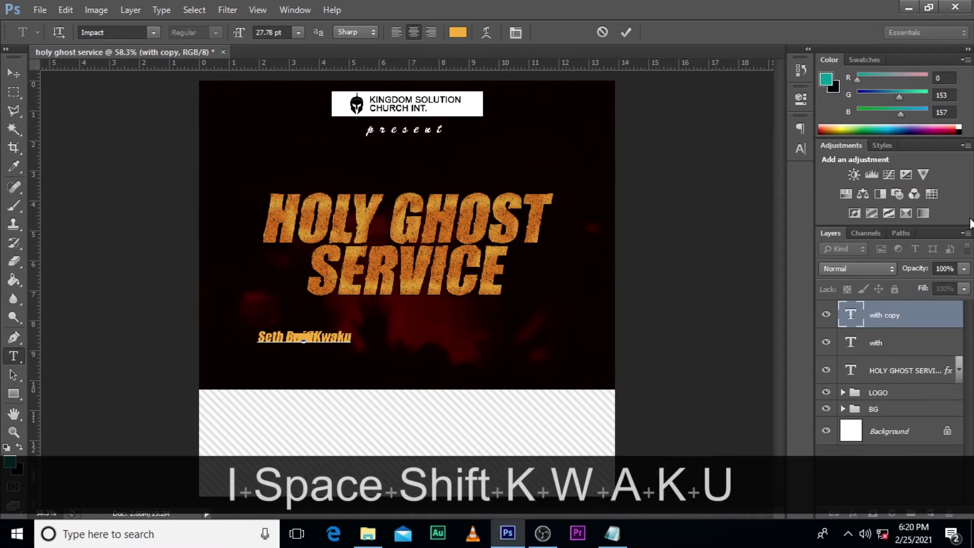
click(924, 318)
key(v)
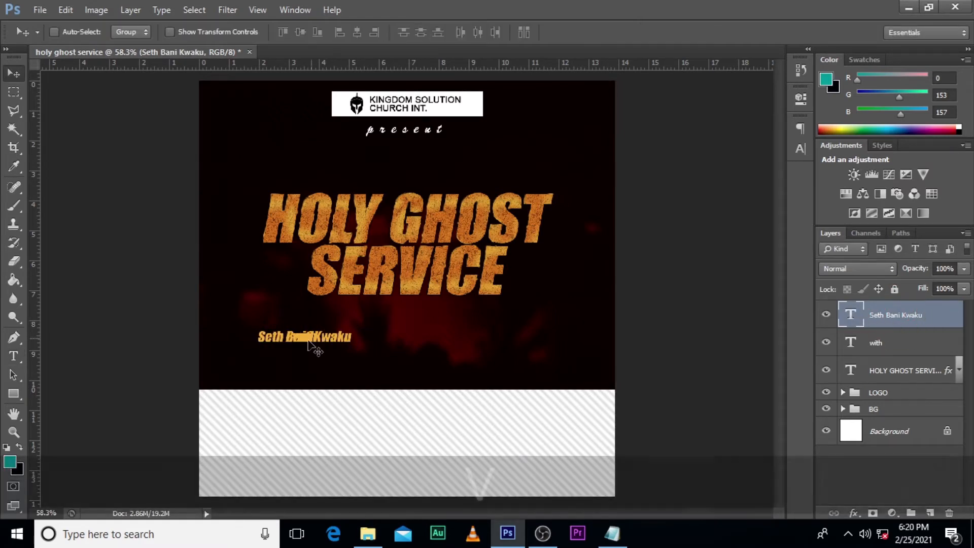
drag(308, 341, 376, 341)
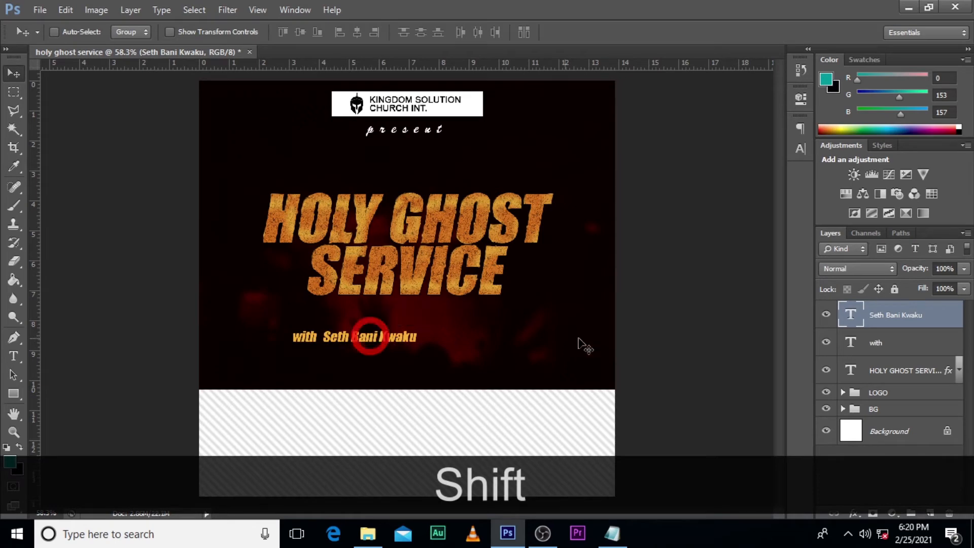
Step: Change the font of the "with" text to Arial and nudge it slightly closer to the speaker's name
click(882, 339)
click(801, 148)
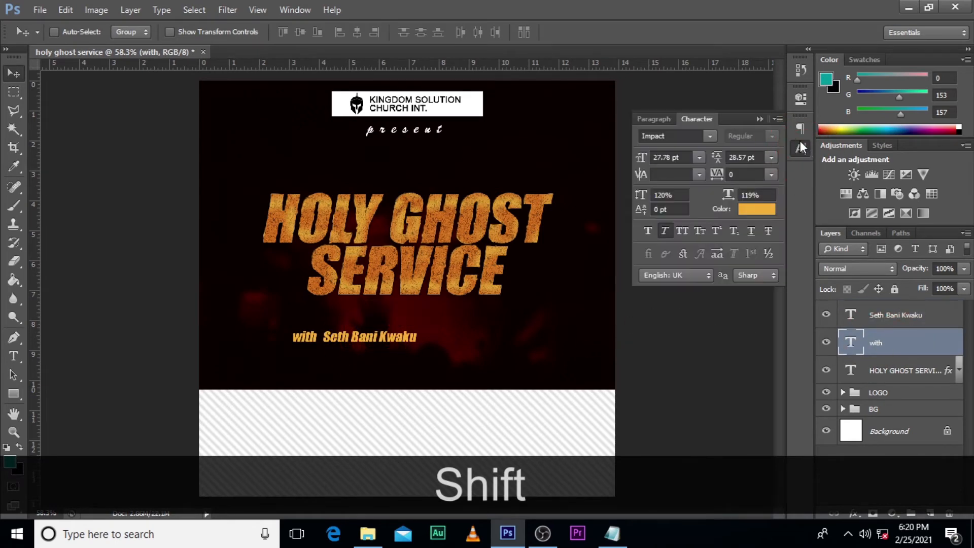
click(711, 137)
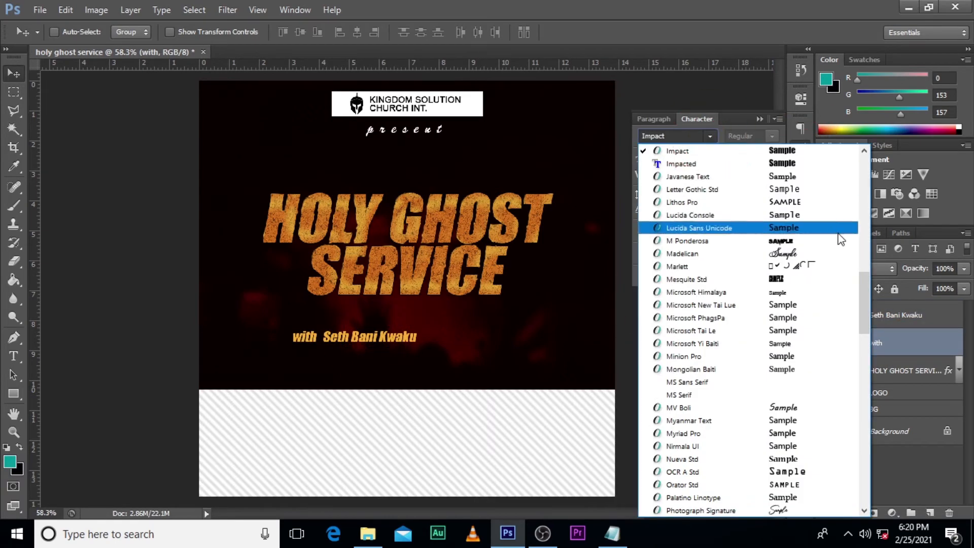
drag(864, 309, 854, 177)
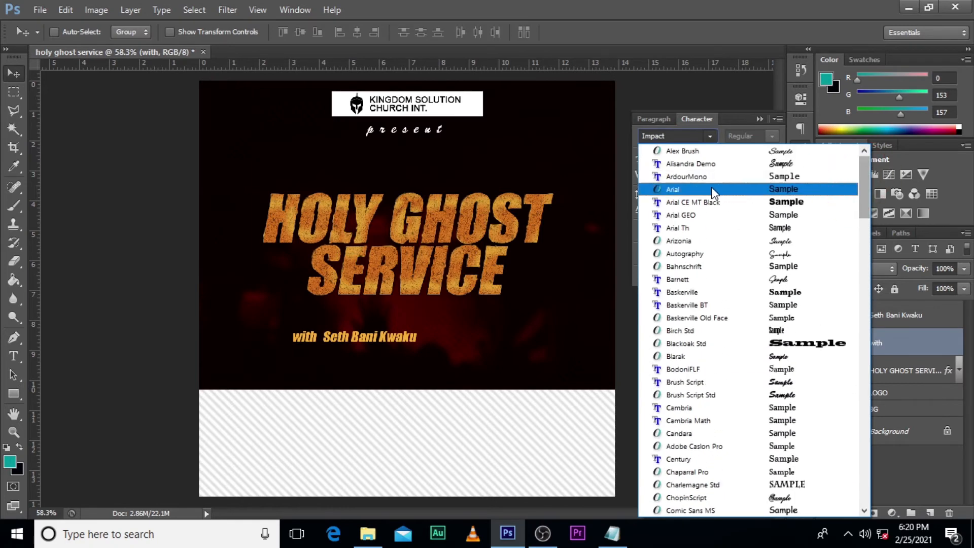
click(731, 190)
key(Right)
key(Right)
key(Right)
key(Right)
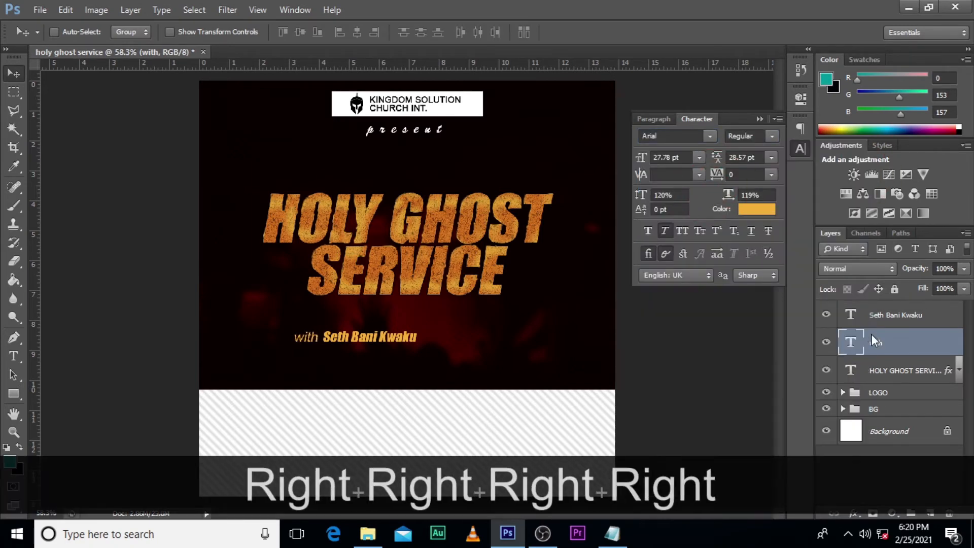
Step: Set the colour of the speaker's name to white ffffff
click(888, 316)
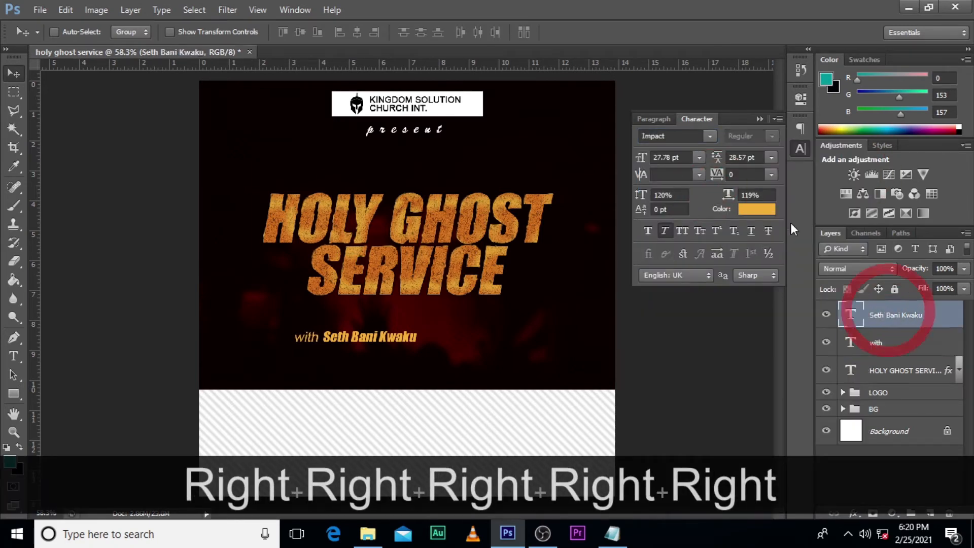
click(755, 208)
drag(649, 139, 643, 104)
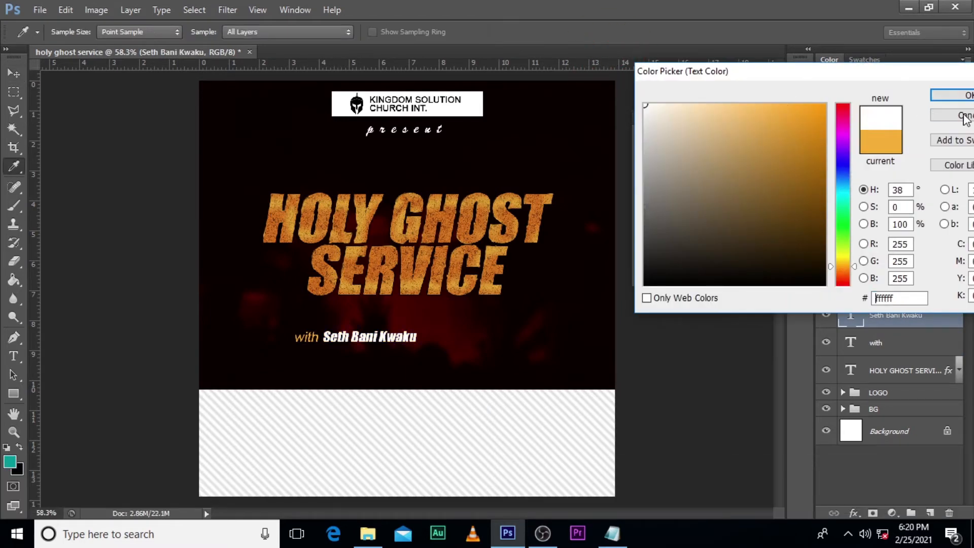
click(952, 95)
Step: Move "with" and the speaker's name together directly beneath SERVICE and scale both up, bringing "with" to about 41.67 pt
ctrl+click(879, 345)
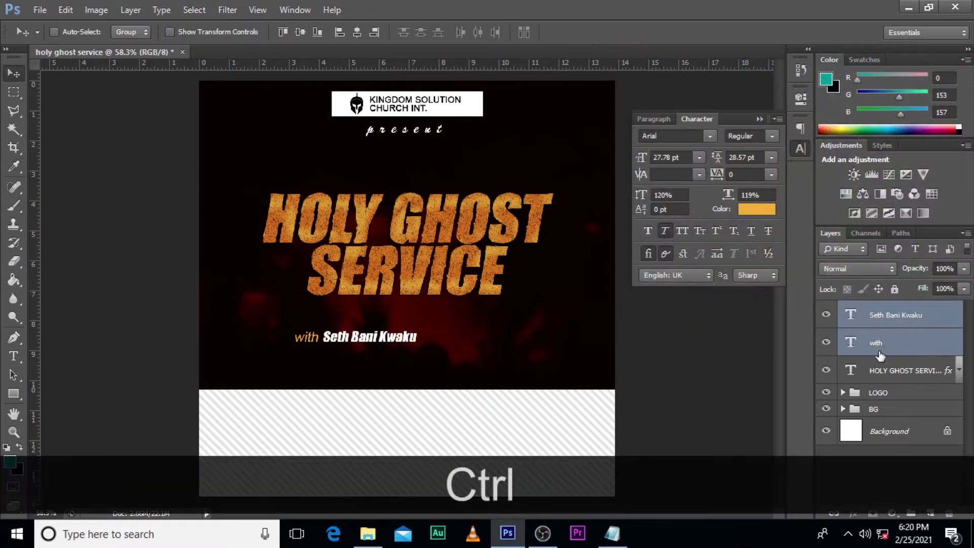
key(ctrl+t)
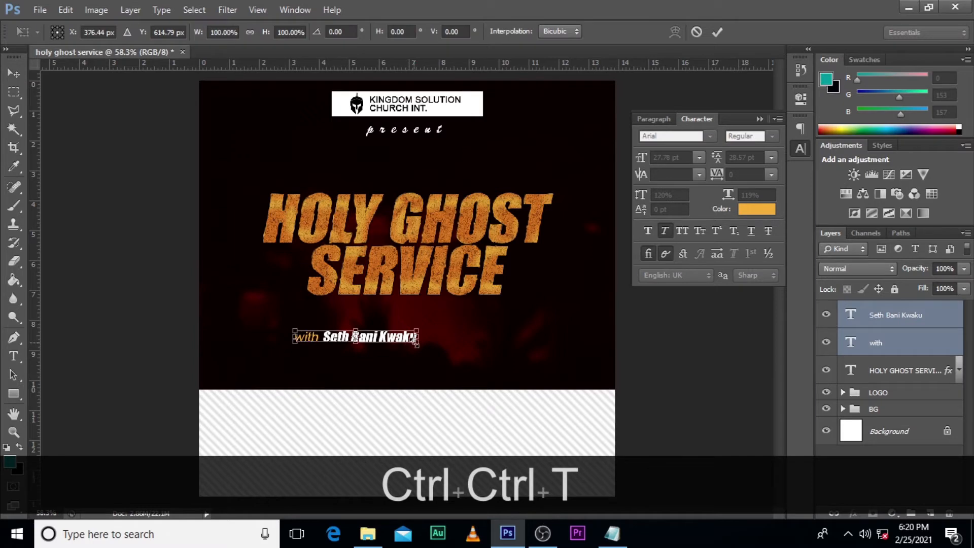
drag(415, 337, 447, 312)
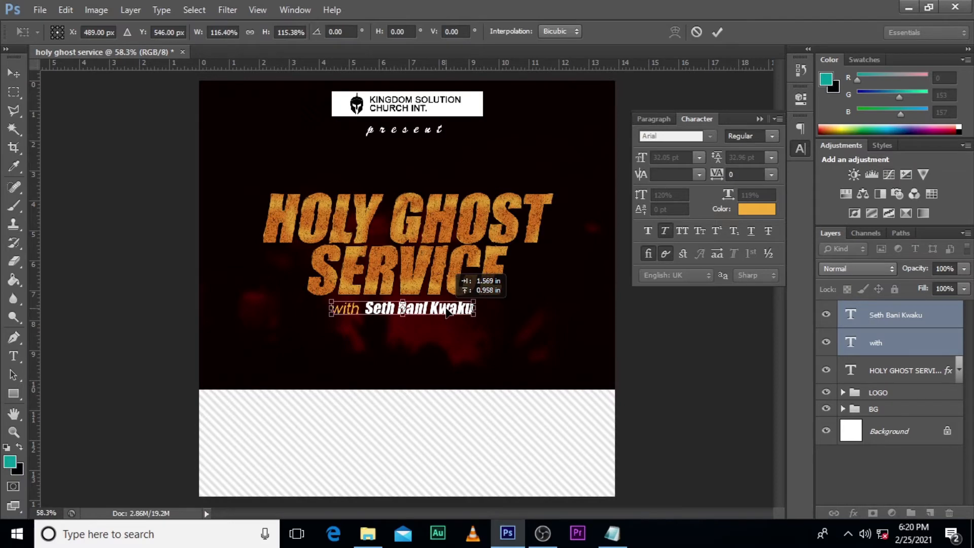
drag(475, 315, 496, 326)
key(alt+shift+Return)
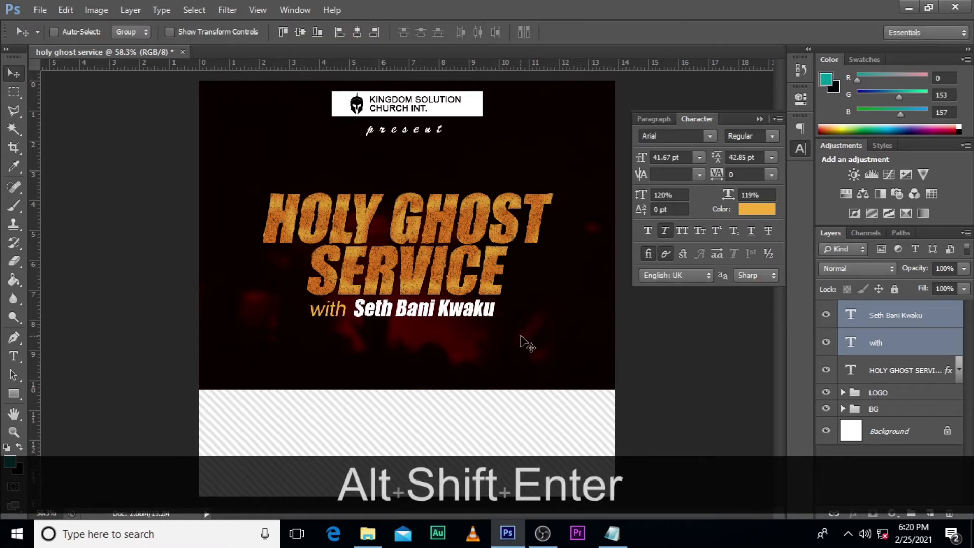
Step: Nudge "with" and the speaker's name up slightly, closer to the bottom of SERVICE
key(v)
key(Up)
key(Up)
key(Up)
key(Down)
key(Down)
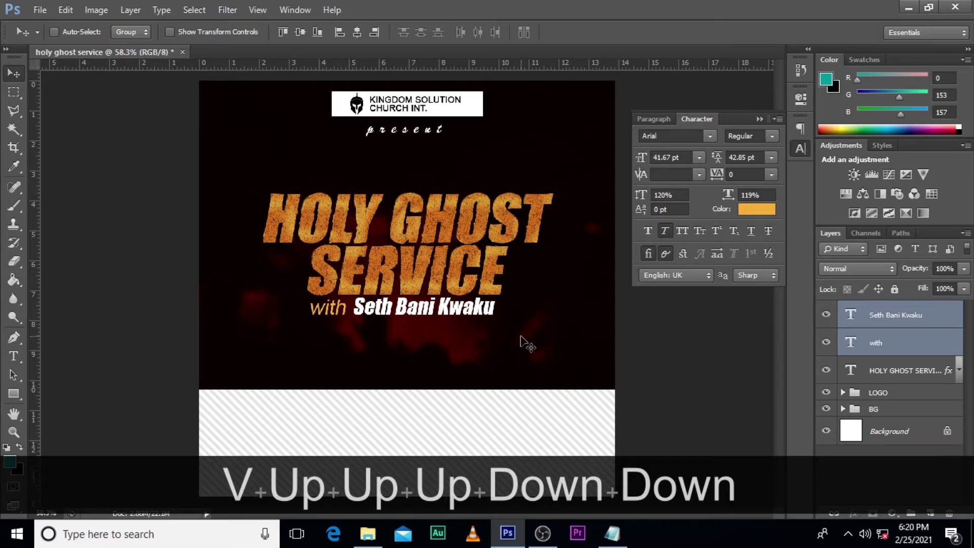
Step: Insert the title "Brother" followed by a space in front of the speaker's name
click(845, 312)
double_click(845, 313)
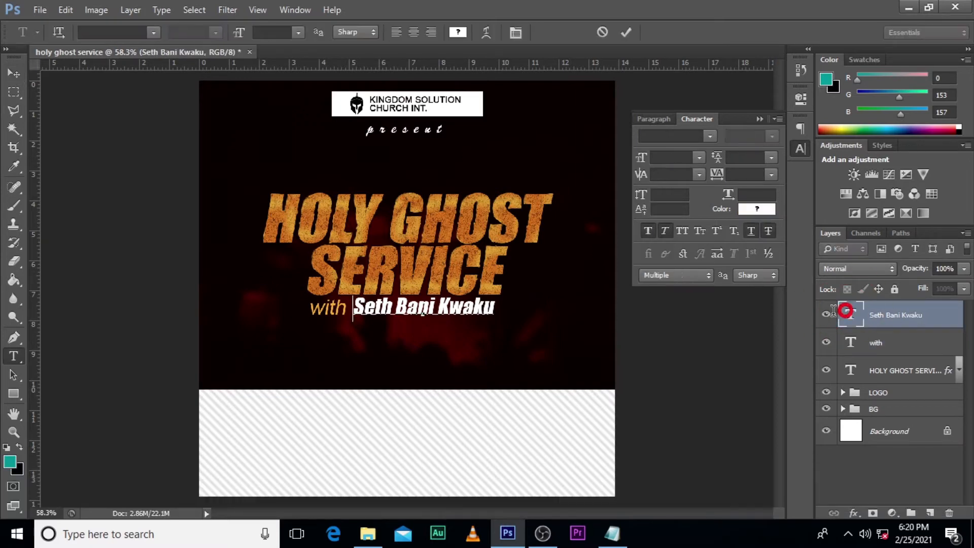
text(Broth)
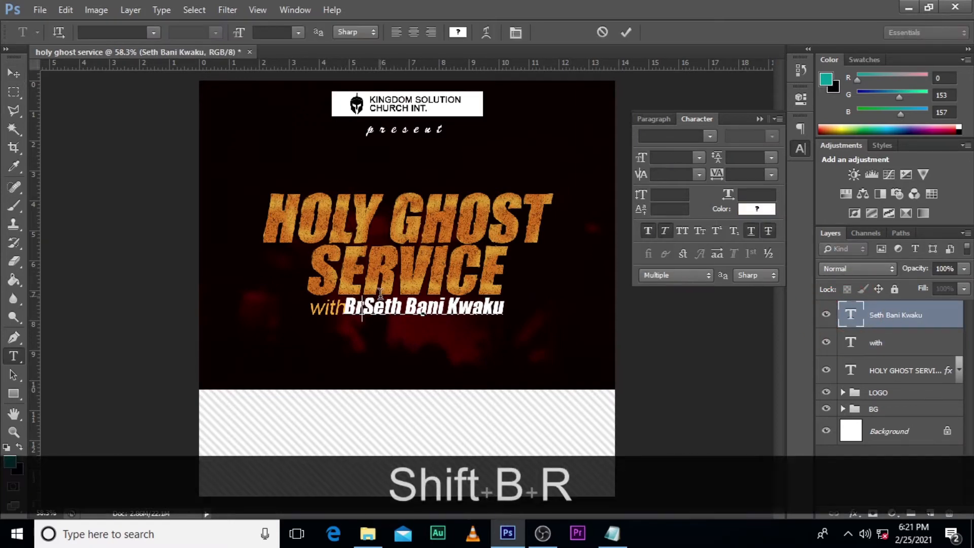
text(er)
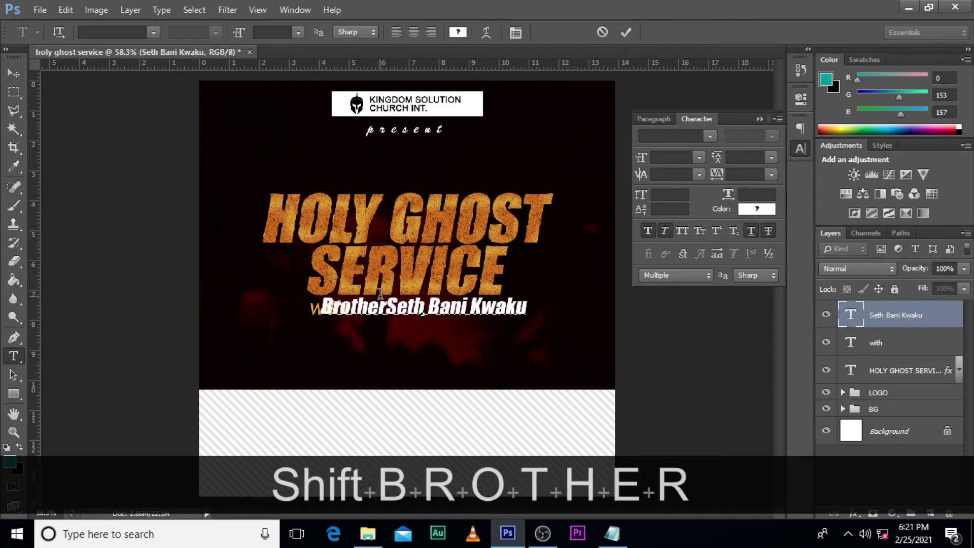
click(862, 285)
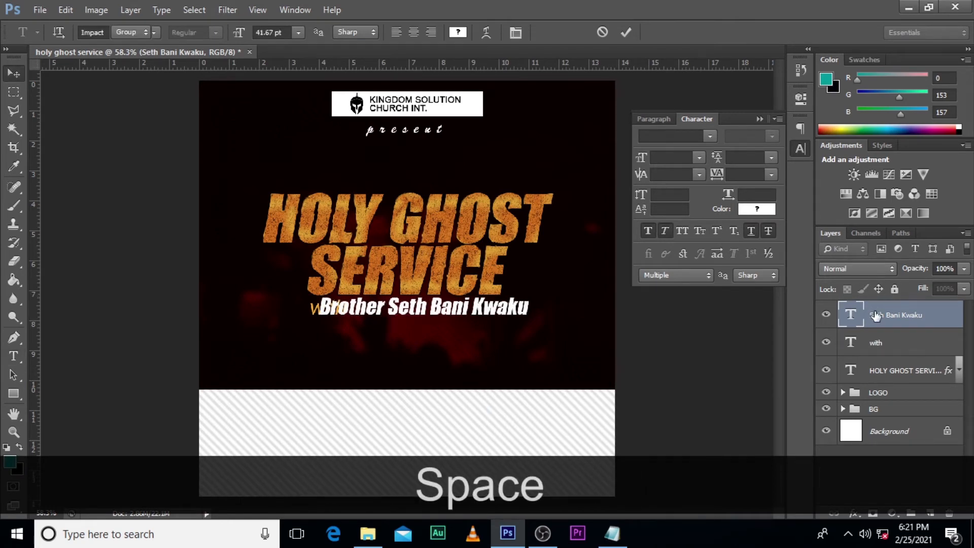
key(ctrl+t)
drag(525, 328, 501, 307)
key(ctrl+alt+shift+z)
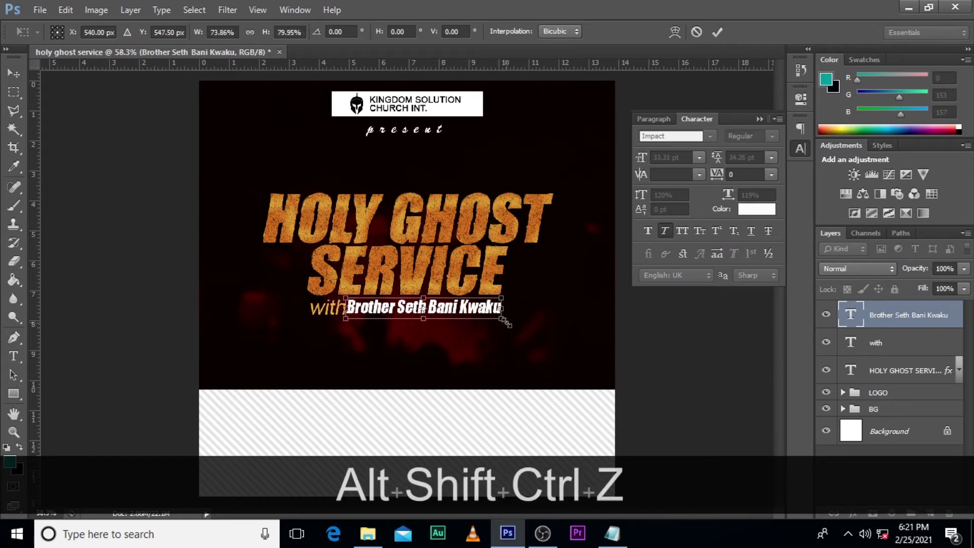
key(ctrl+z)
key(Return)
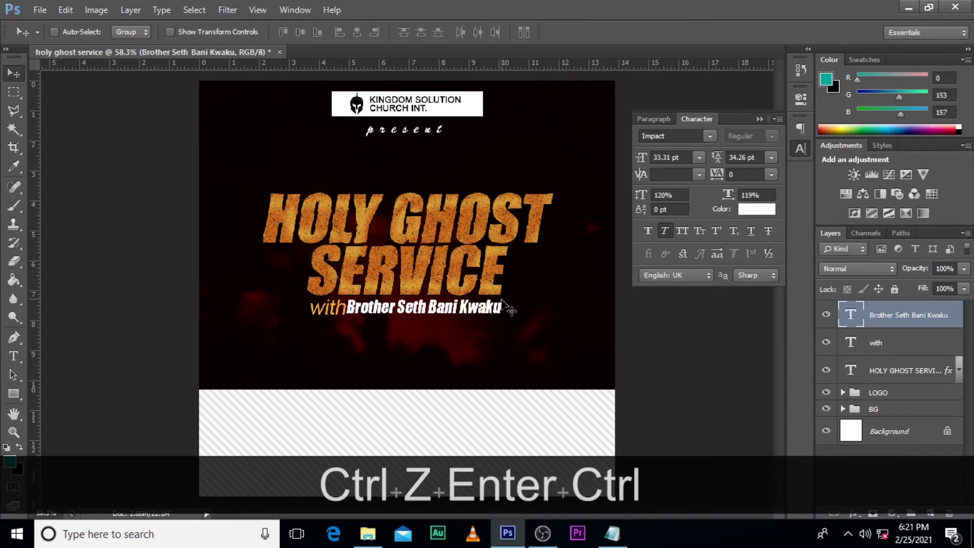
key(ctrl+z)
Step: Scale the speaker's name down to about 33.31 pt and shift it slightly down and right so it starts just after "with"
key(ctrl+t)
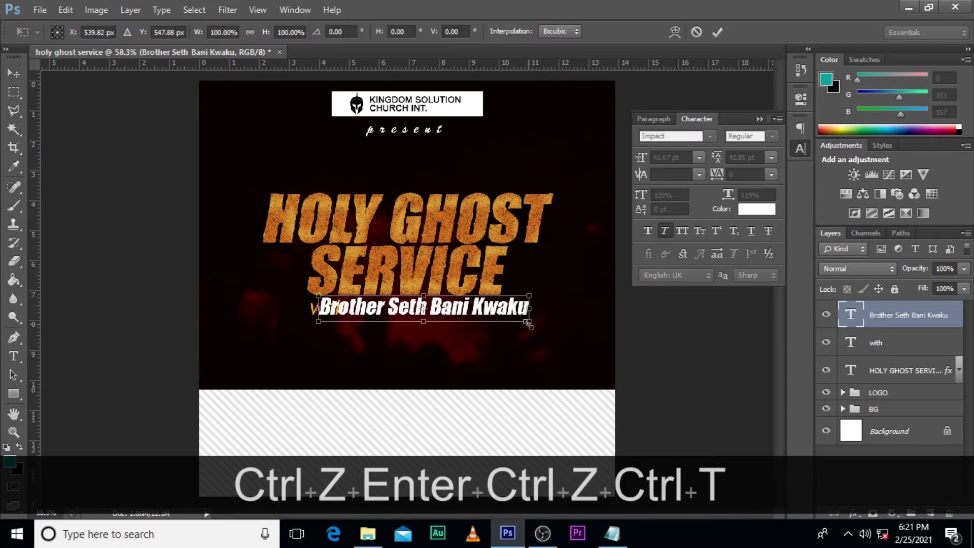
drag(527, 323, 509, 308)
key(alt+shift+Return)
key(Down)
key(Down)
key(Down)
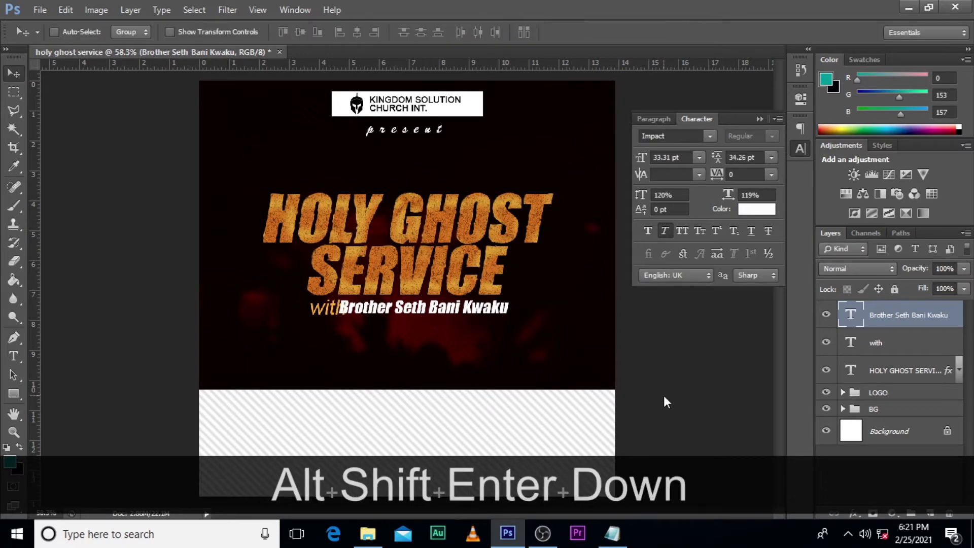
key(Right)
key(Right)
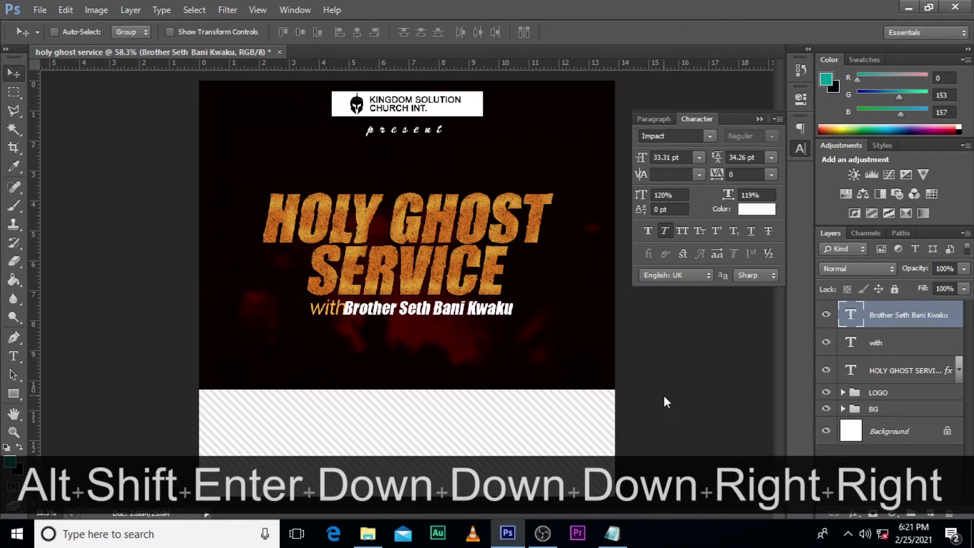
key(Right)
key(Right)
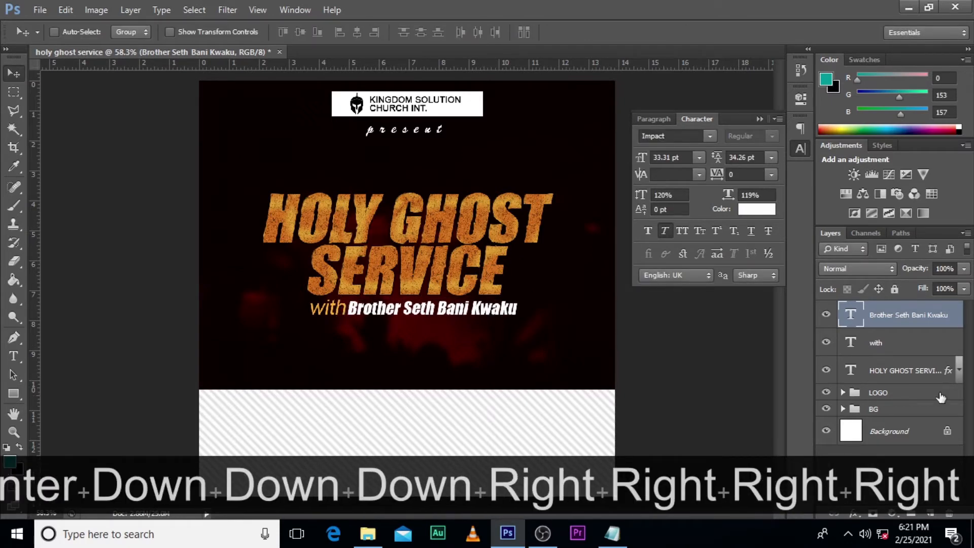
Step: Scale the "with" text down to about 34.52 pt and nudge it into line with the speaker's name
click(915, 343)
key(ctrl+t)
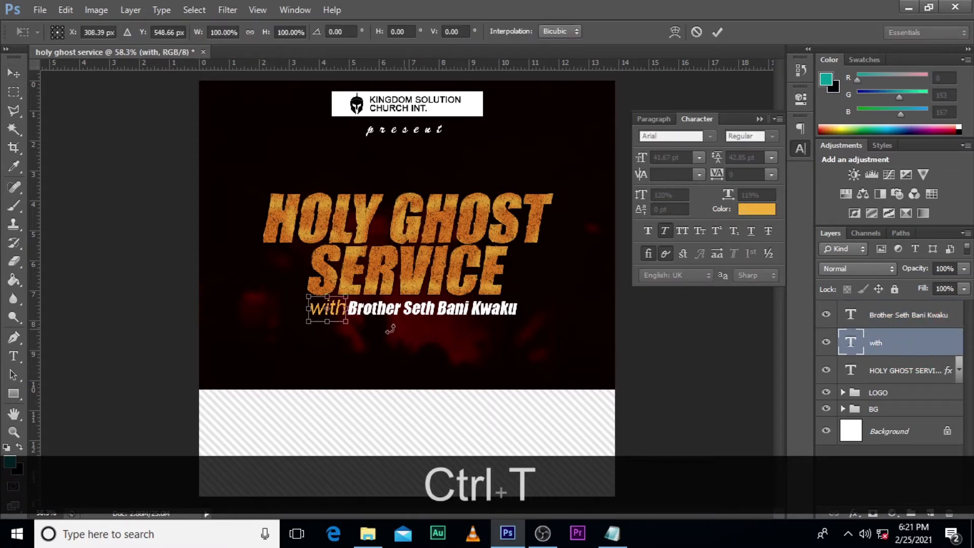
drag(347, 323, 344, 321)
key(Return)
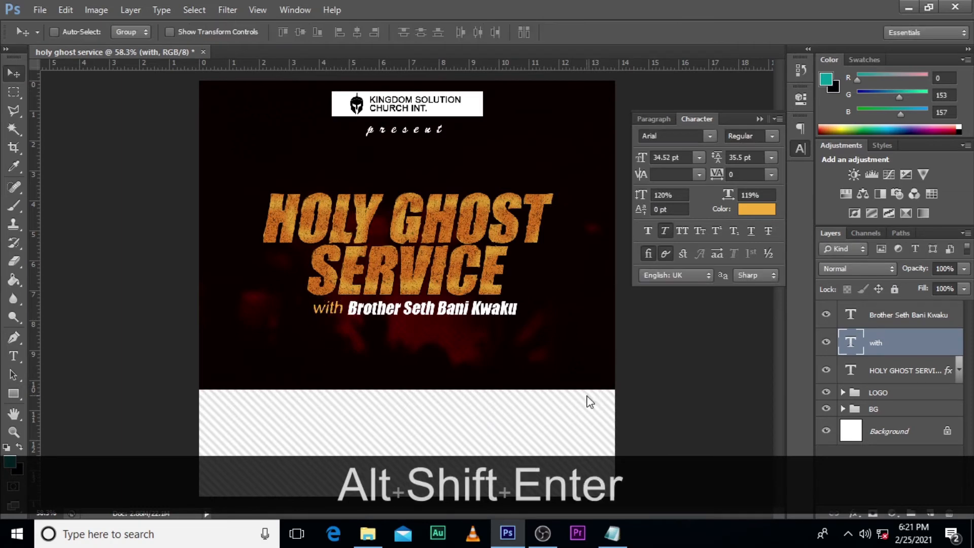
key(Down)
key(Down)
key(Up)
key(Right)
Step: Show the guides and centre "with" and the speaker's name together on the vertical centre guide, close beneath SERVICE
ctrl+click(908, 318)
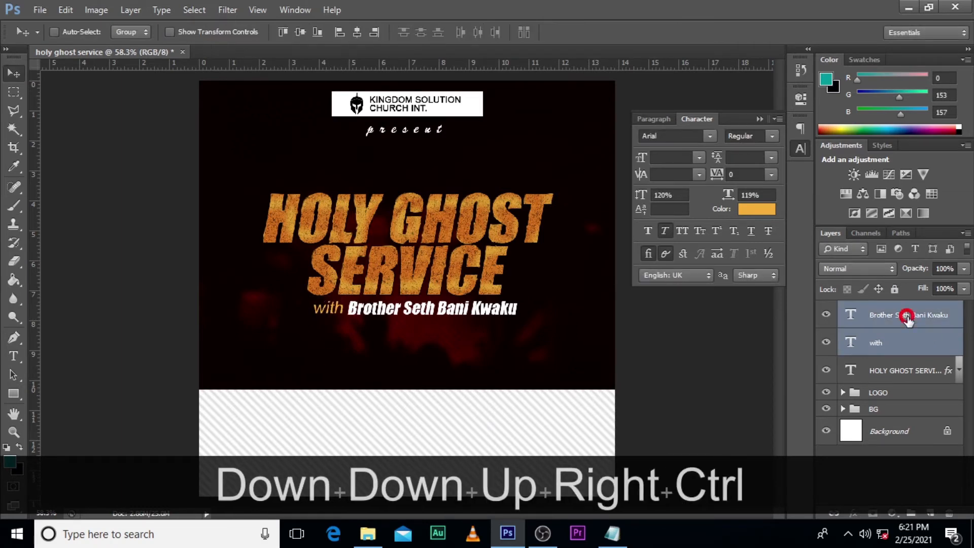
key(ctrl+h)
key(ctrl+t)
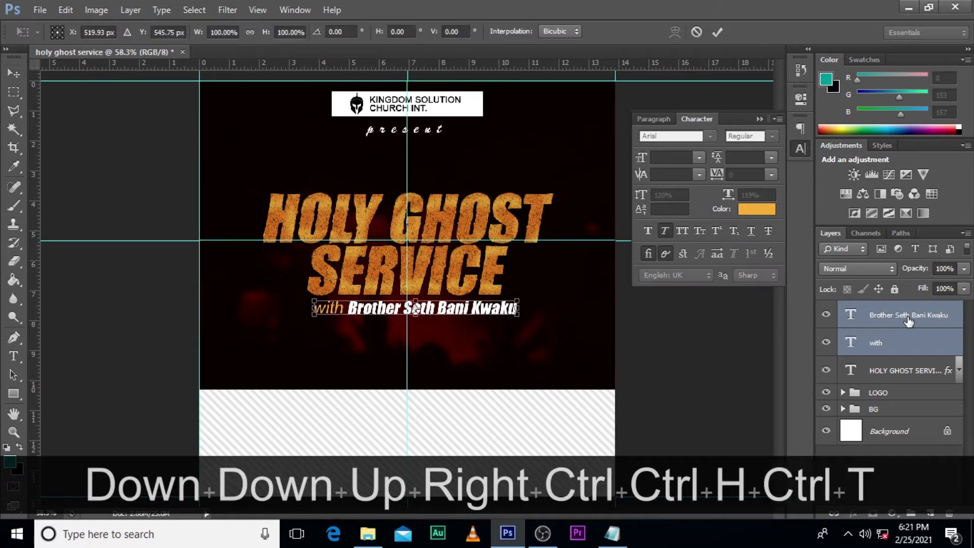
key(Left)
key(Left)
key(Left)
key(Left)
key(Left)
key(Left)
key(Left)
key(Left)
key(Left)
key(Left)
key(Left)
key(Left)
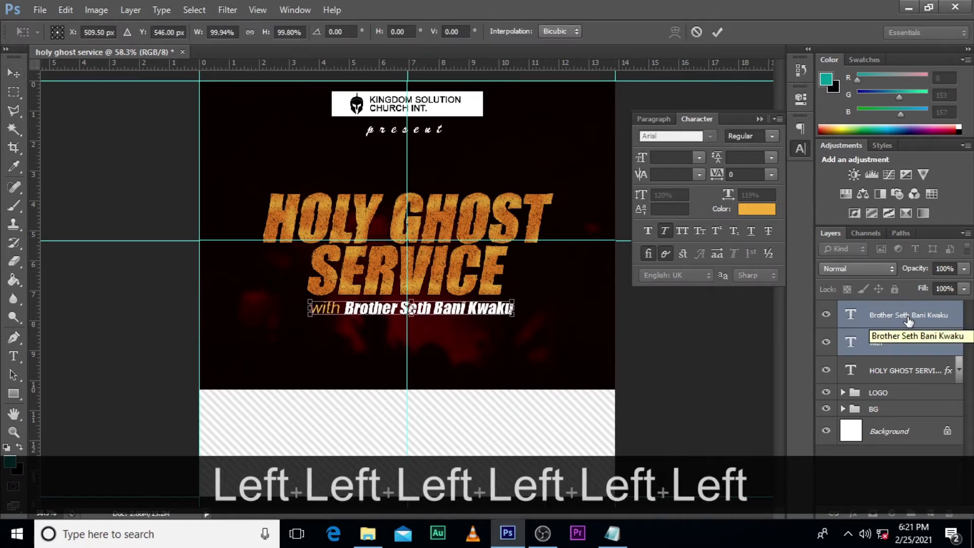
key(Return)
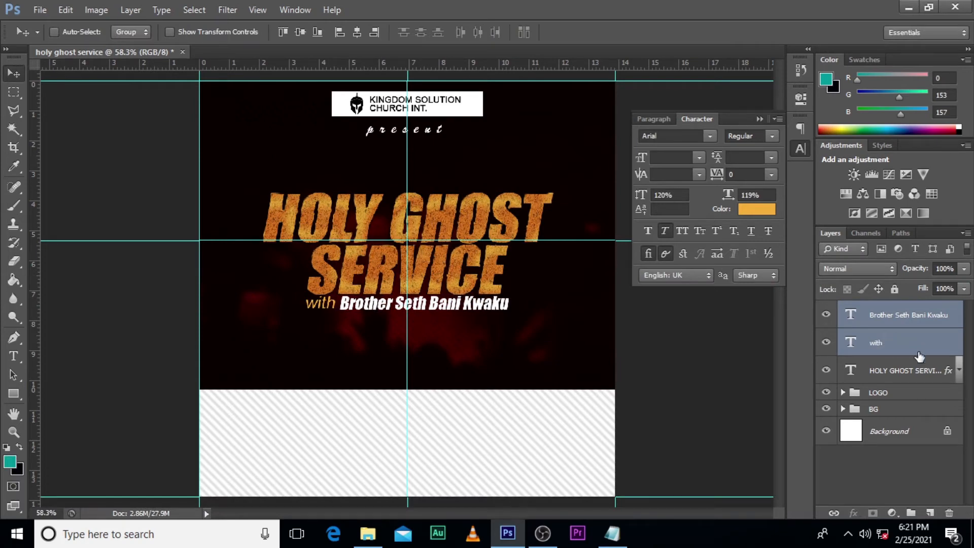
Step: Group the "with" and speaker's name layers and name the group "guest"
key(ctrl+g)
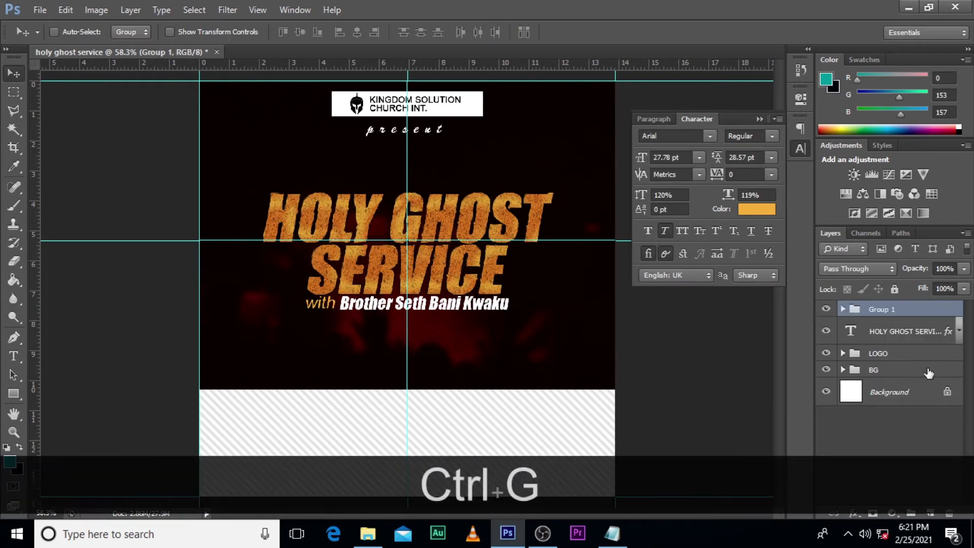
double_click(880, 311)
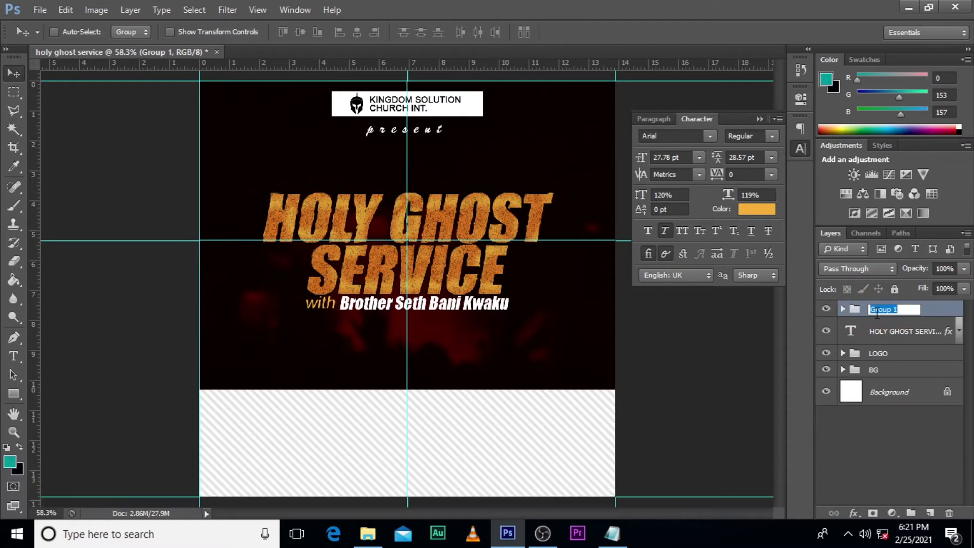
text(guest)
key(Return)
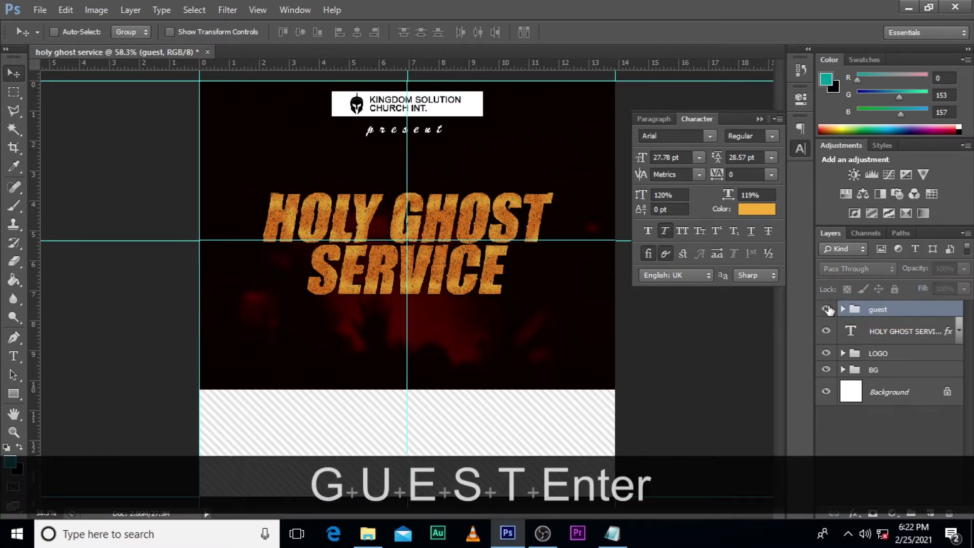
Step: Add a text layer above the footer's left part containing the date fri.26.feb.2021 copied from the Notepad notes
key(t)
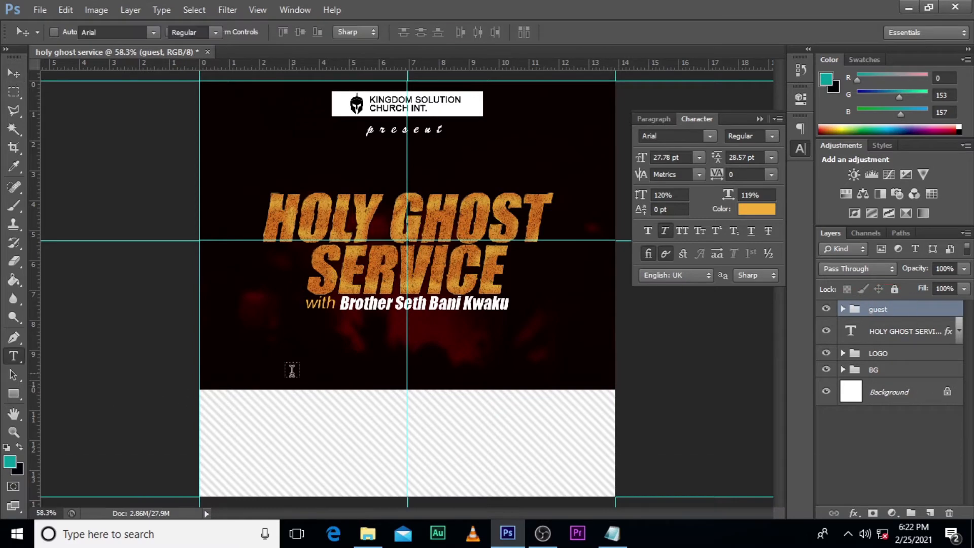
click(264, 380)
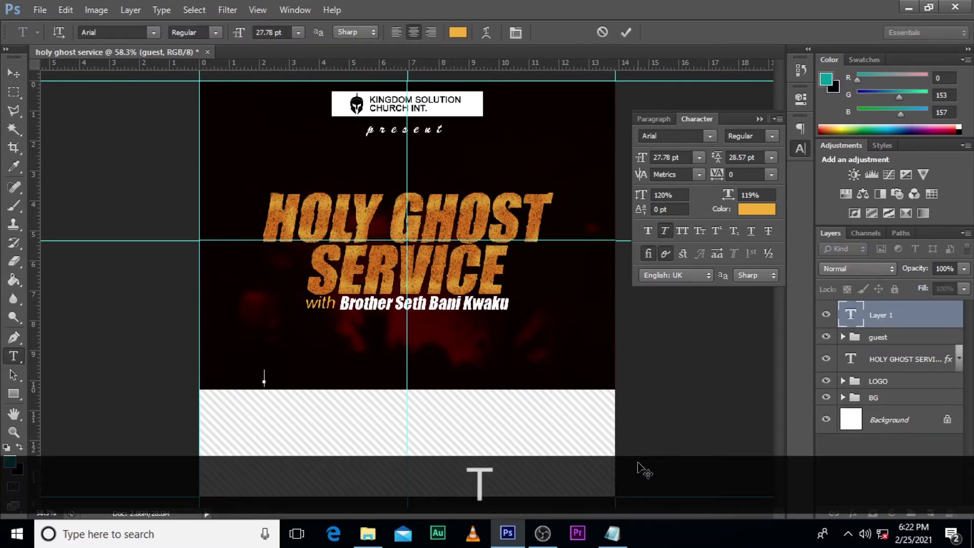
click(612, 533)
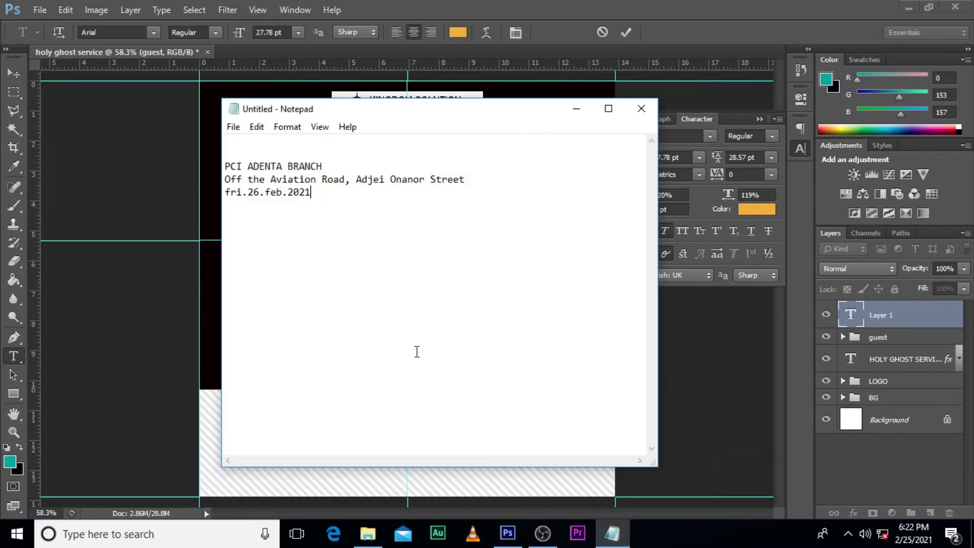
drag(321, 208, 244, 222)
key(ctrl+c)
key(alt+Tab)
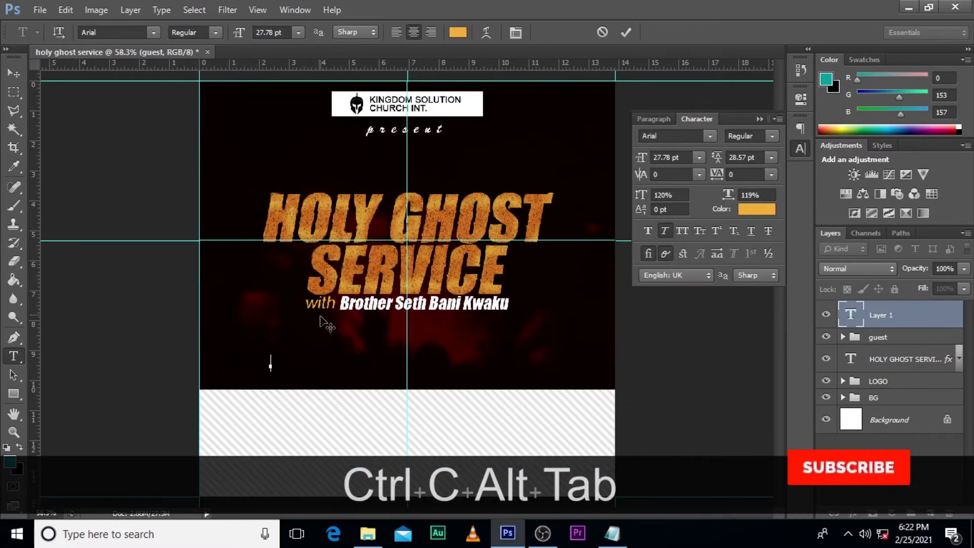
key(ctrl+v)
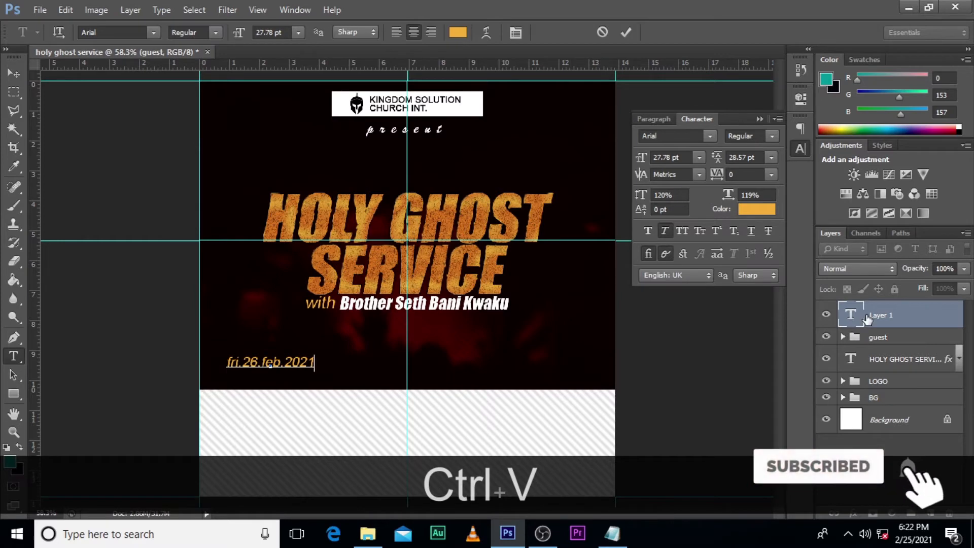
Step: Set the date text to all caps in the Impact font
click(683, 231)
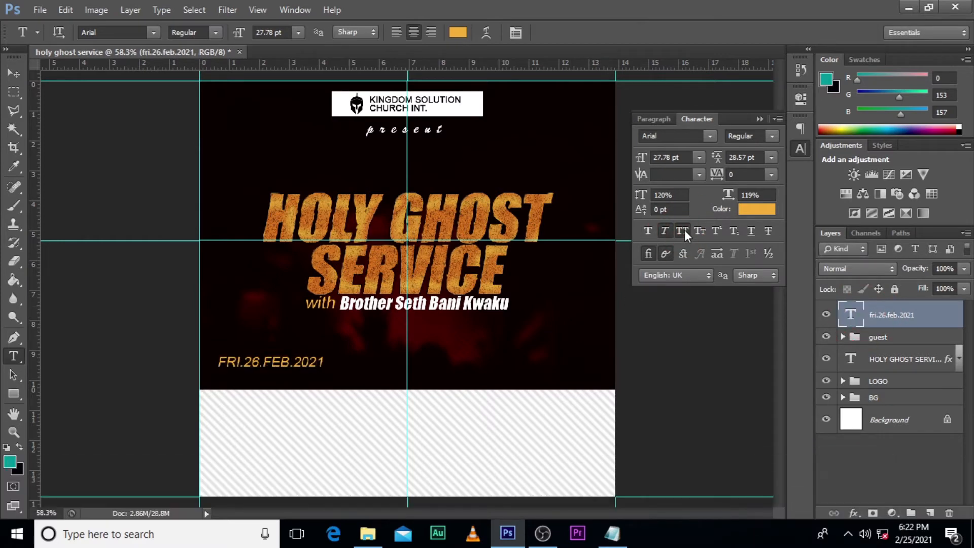
click(709, 137)
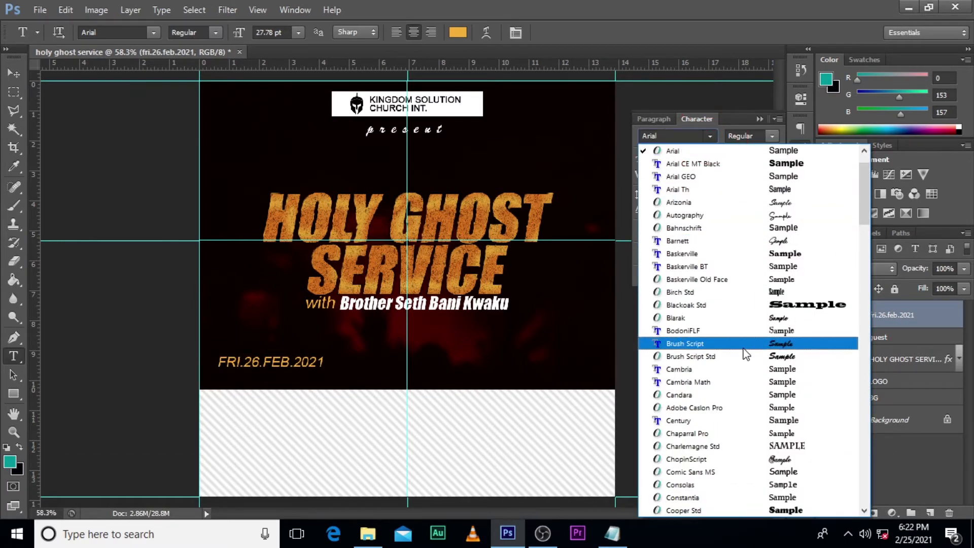
scroll(743, 348, down, 10)
click(705, 417)
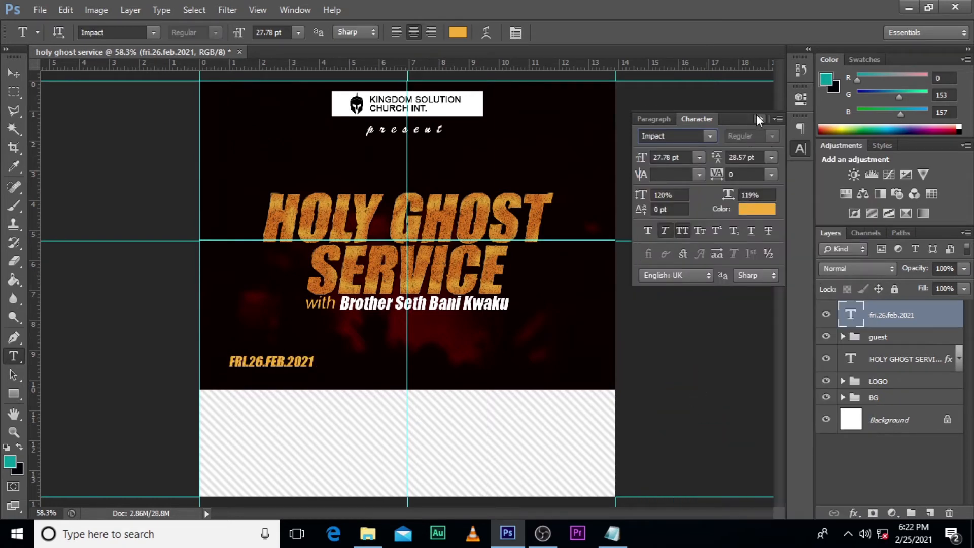
Step: Enlarge the date to about 67.98 pt and place it just above the striped footer, near the flyer's left edge
key(ctrl+t)
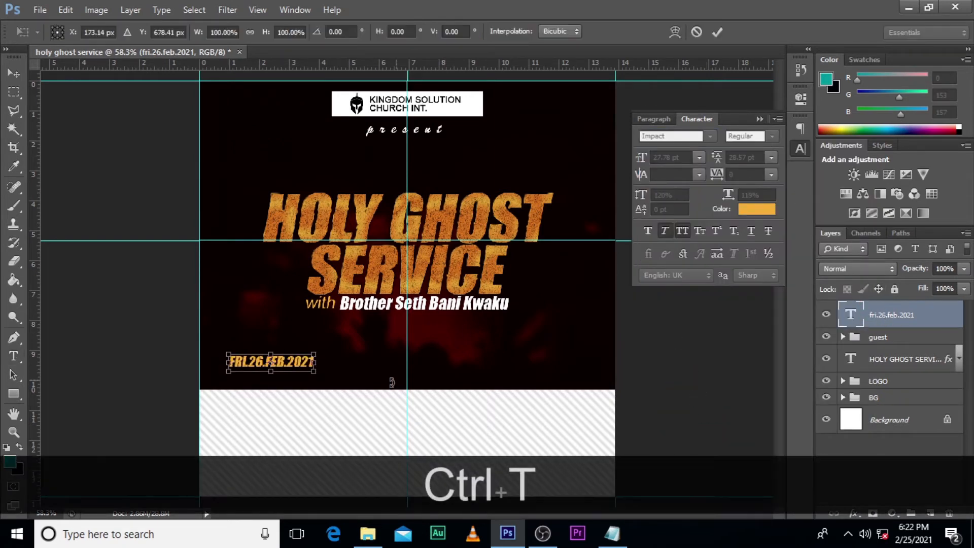
drag(315, 372, 373, 400)
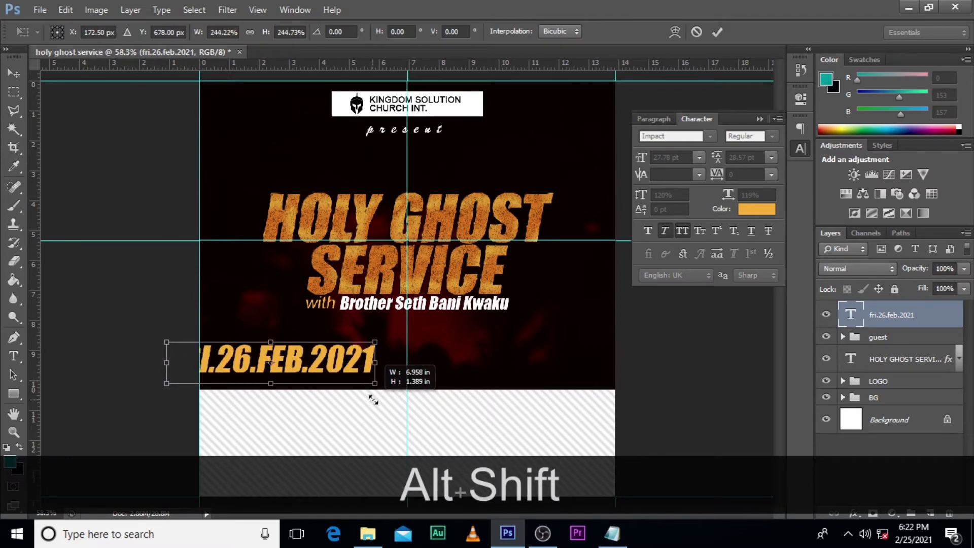
drag(326, 361, 366, 376)
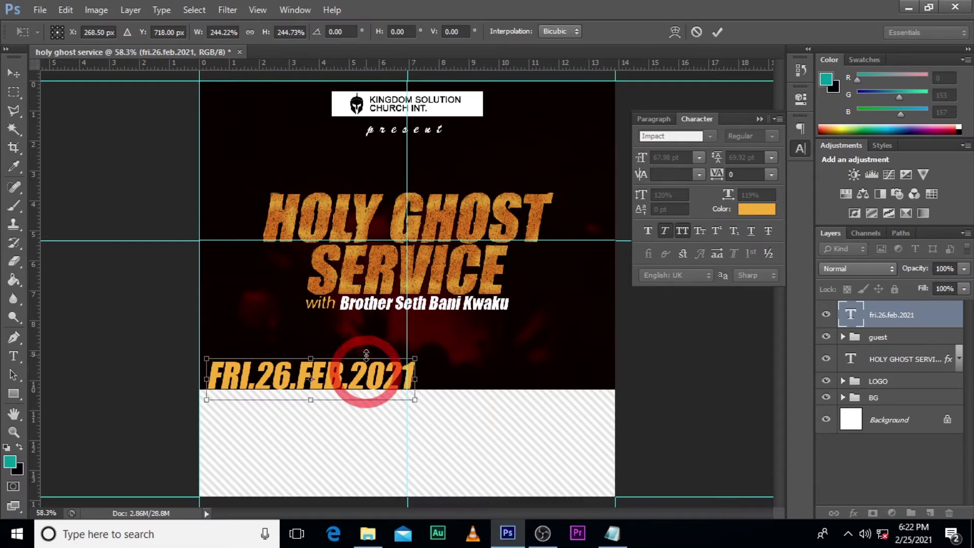
key(Up)
key(Up)
key(Up)
key(Up)
key(Up)
key(Right)
key(Right)
key(Right)
key(Right)
key(Right)
key(Right)
key(Right)
key(Right)
key(Right)
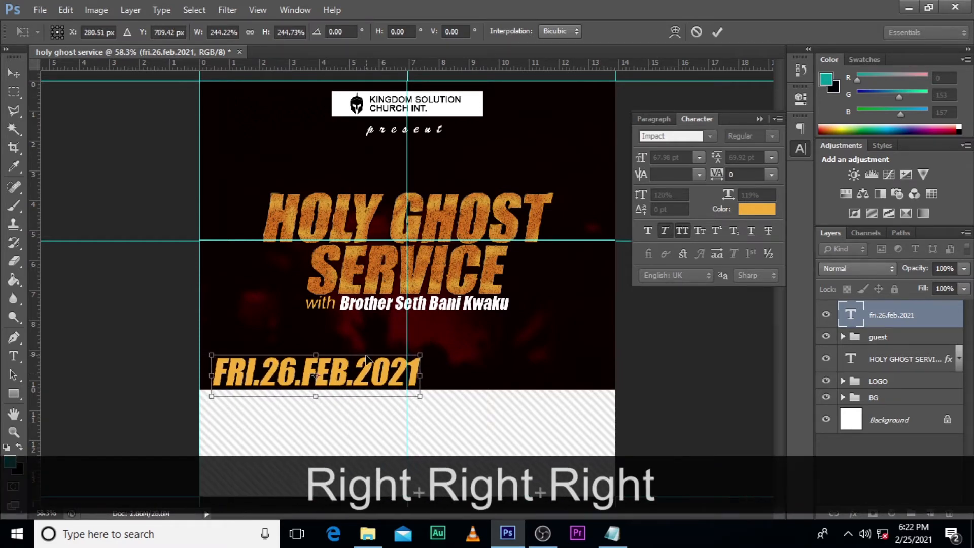
key(Right)
key(Right)
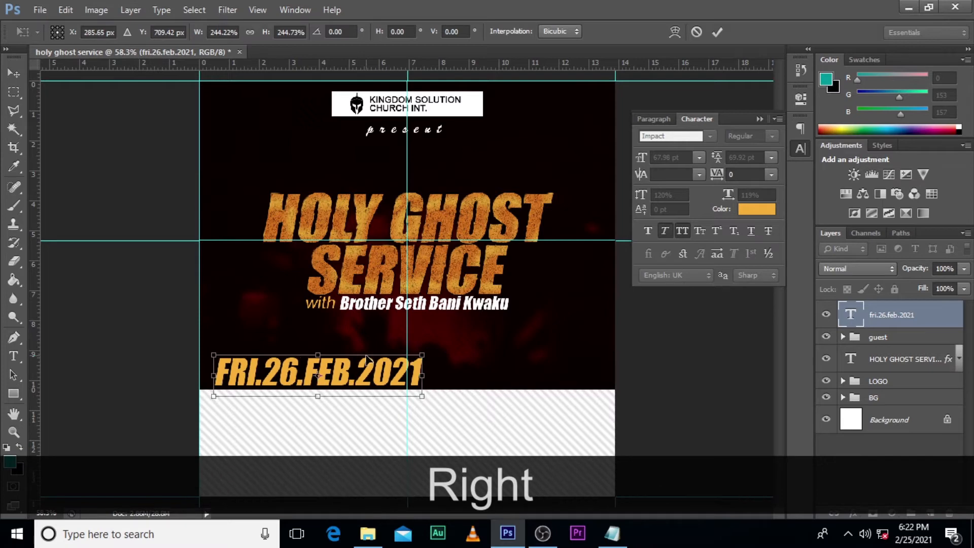
key(Return)
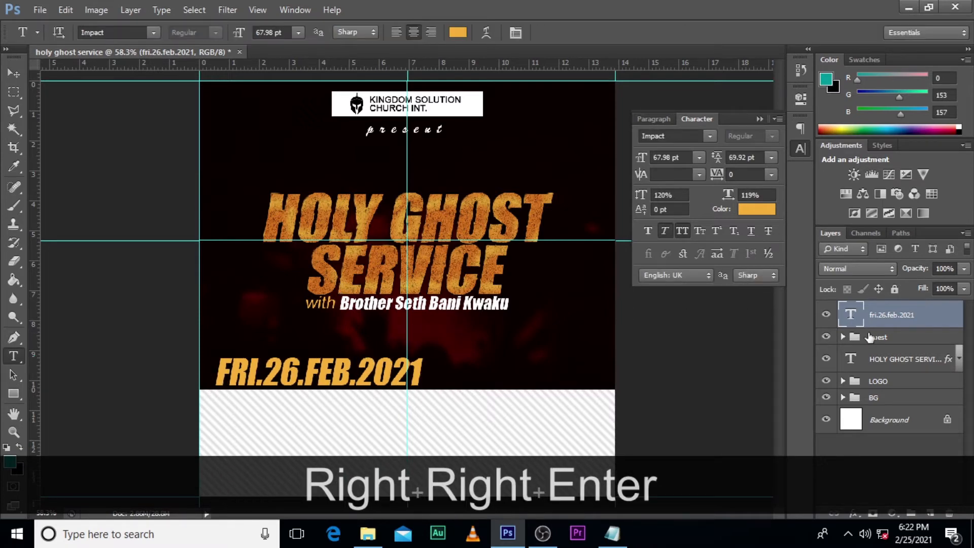
Step: Recolour the whole date text orange (d37218), sampled from the gold "SERVICE" lettering
click(770, 206)
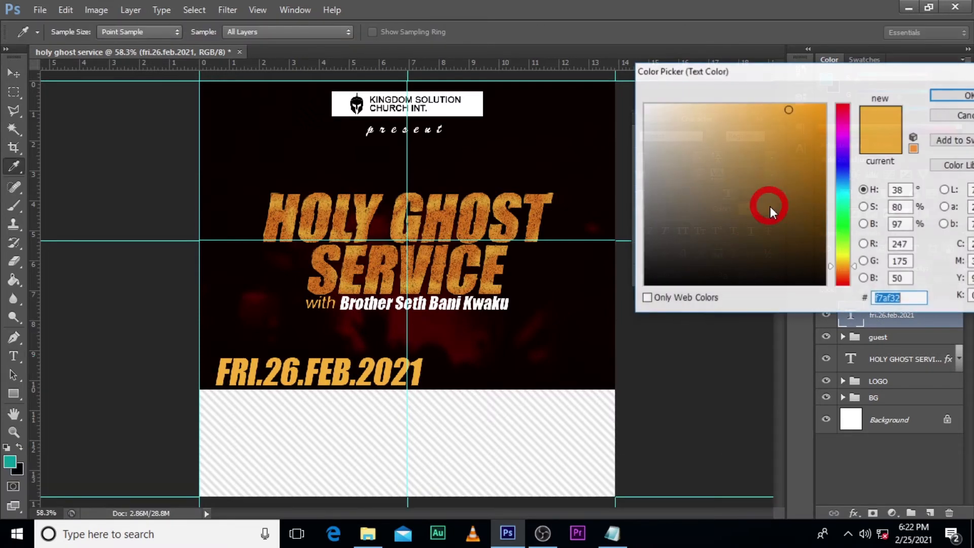
click(391, 258)
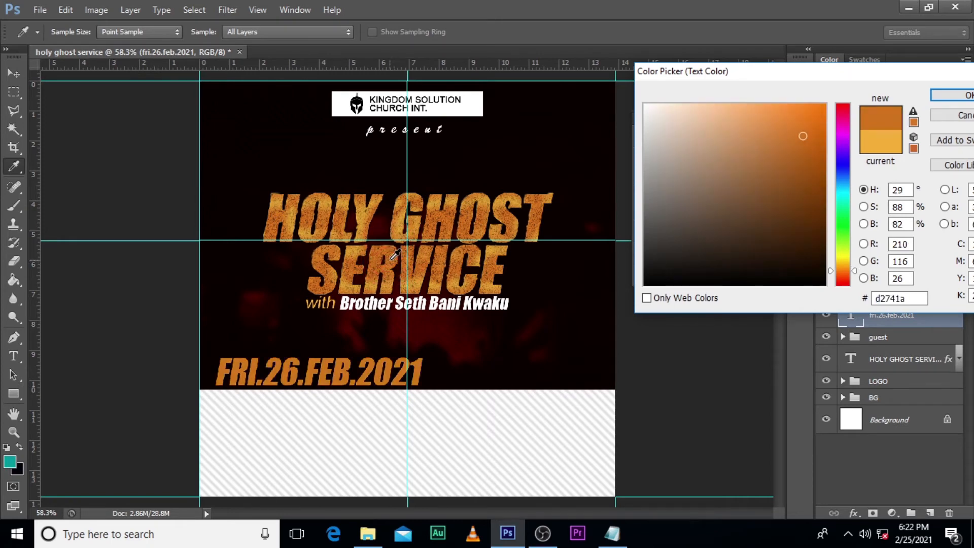
click(394, 251)
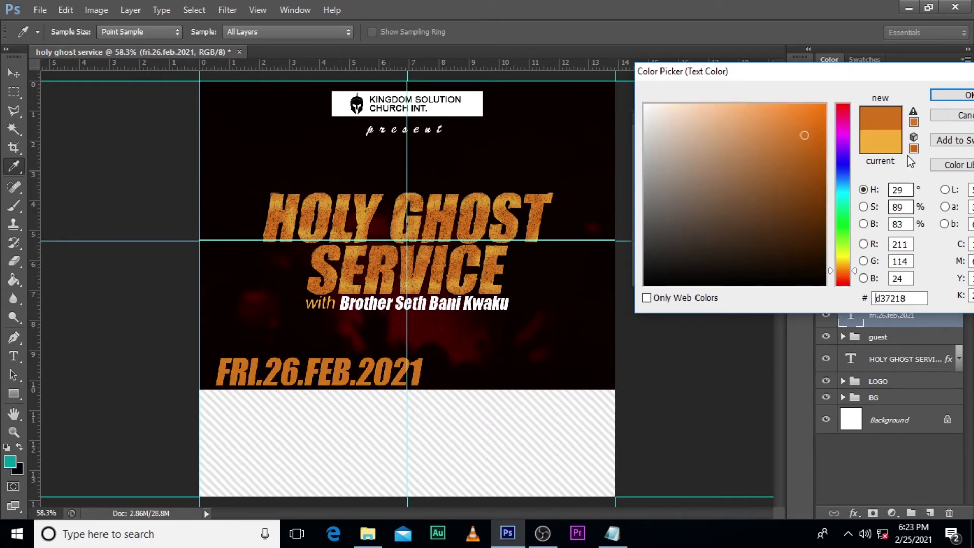
click(965, 95)
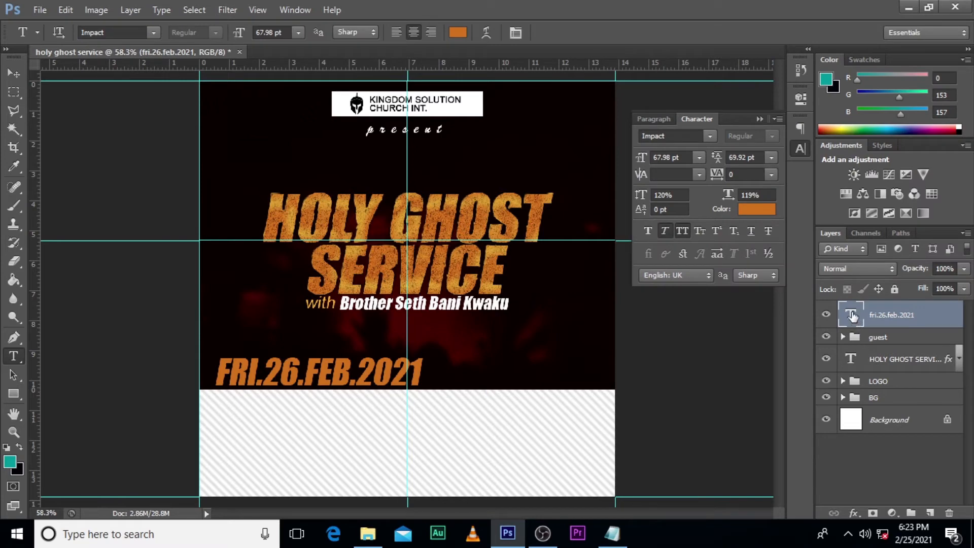
Step: Recolour the "FRI." and "FEB." parts of the date white, leaving the other characters orange
double_click(852, 316)
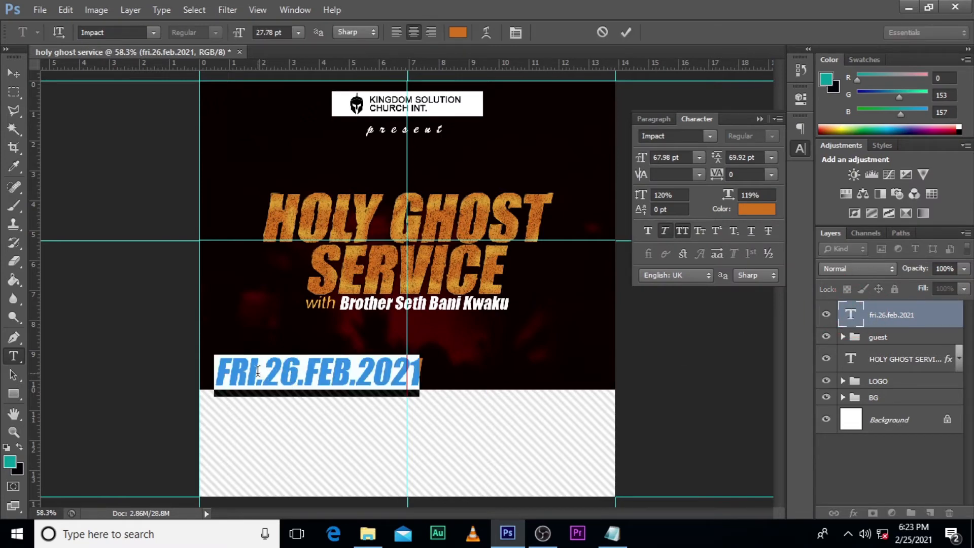
drag(263, 373, 175, 376)
click(757, 209)
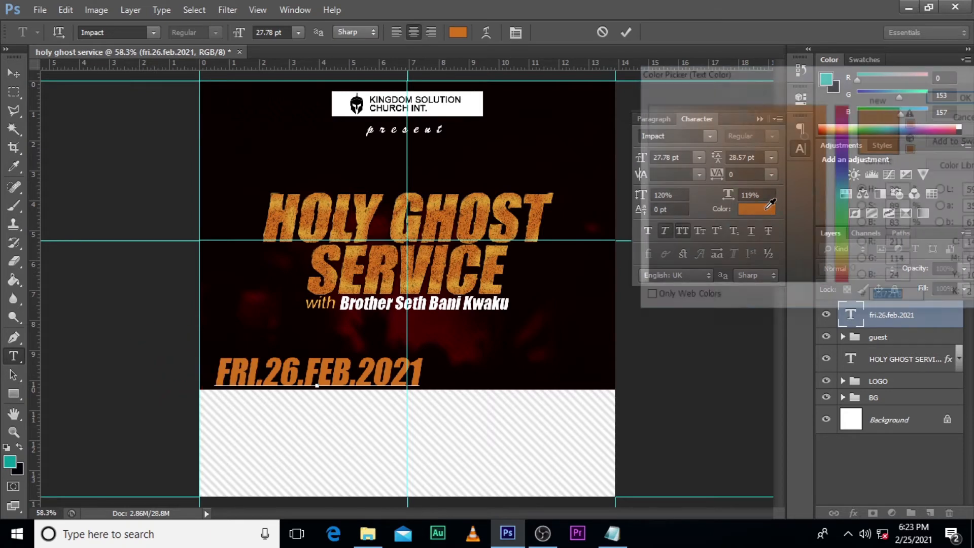
drag(672, 131, 599, 50)
click(957, 94)
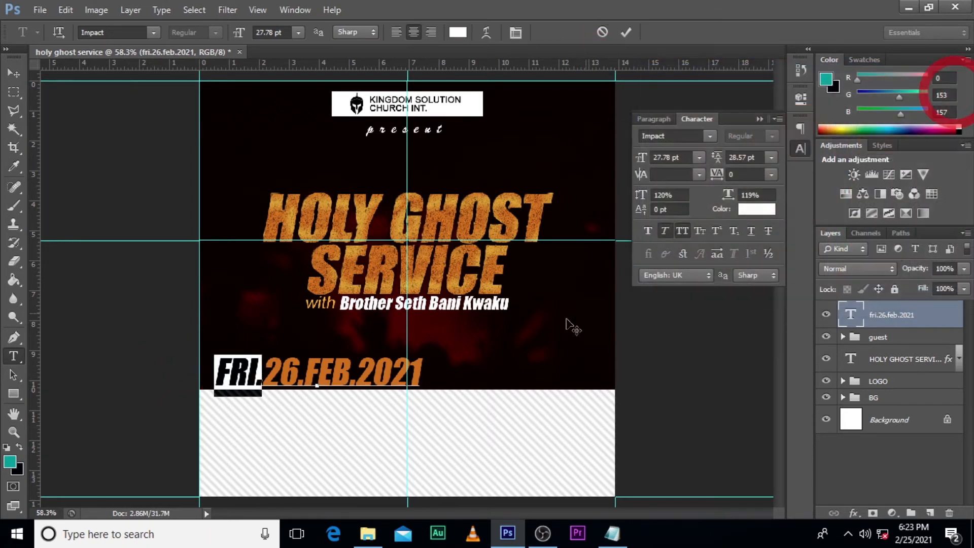
drag(304, 374, 359, 371)
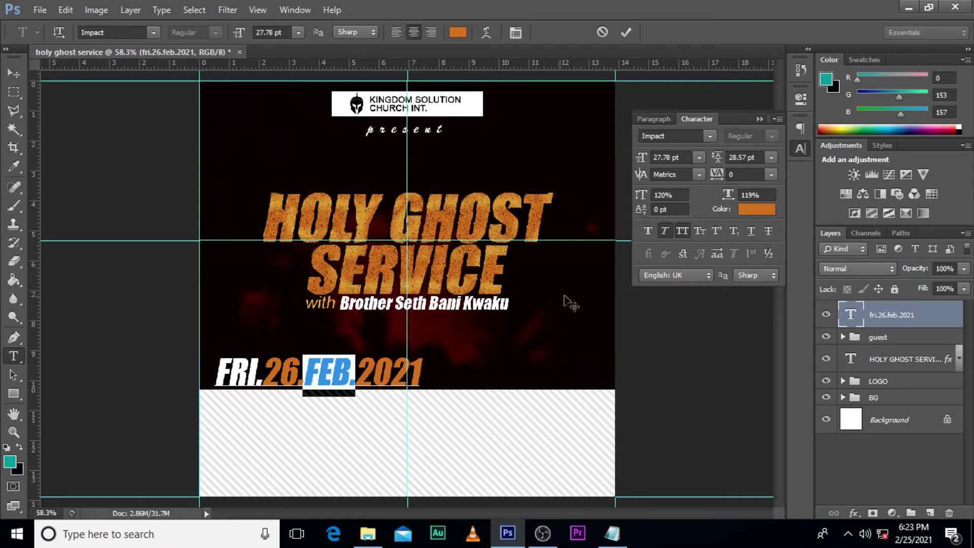
click(776, 210)
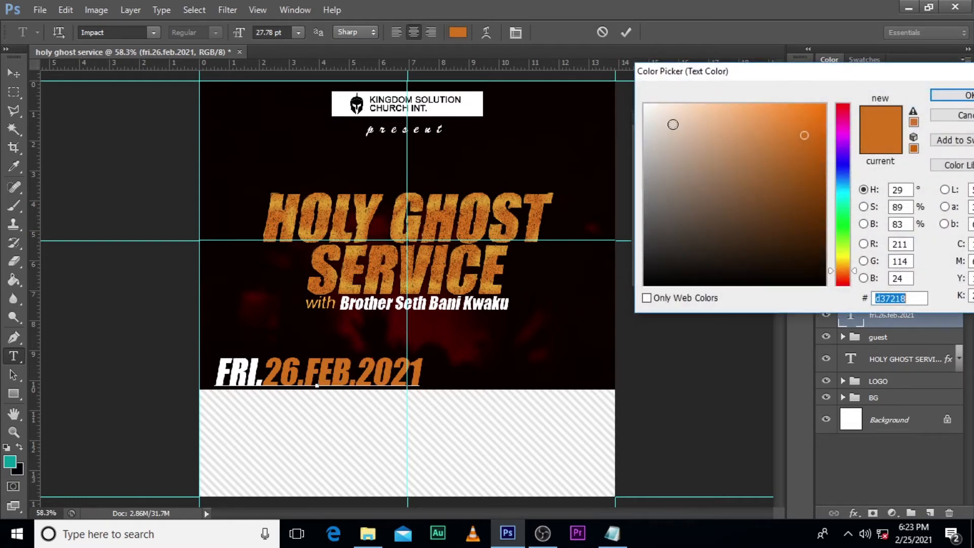
text(ffffff)
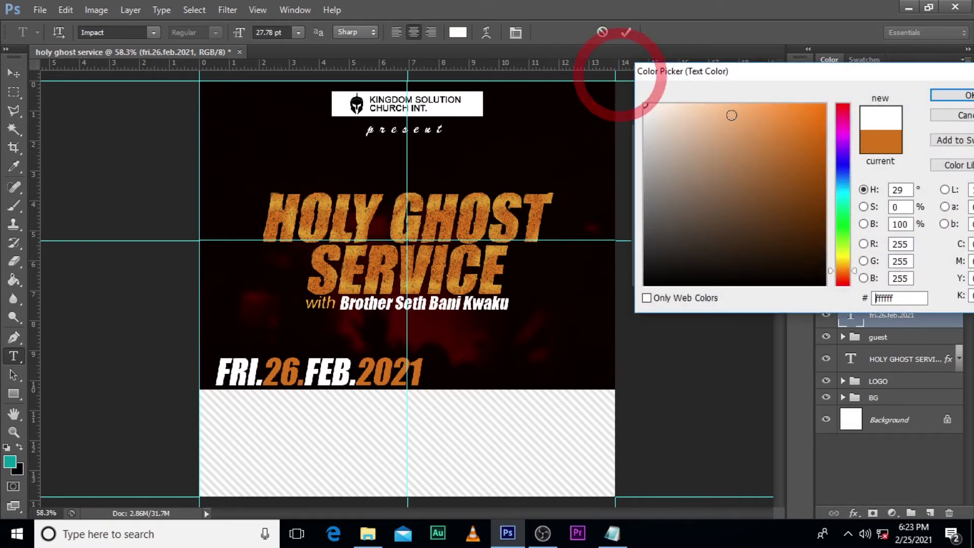
click(949, 97)
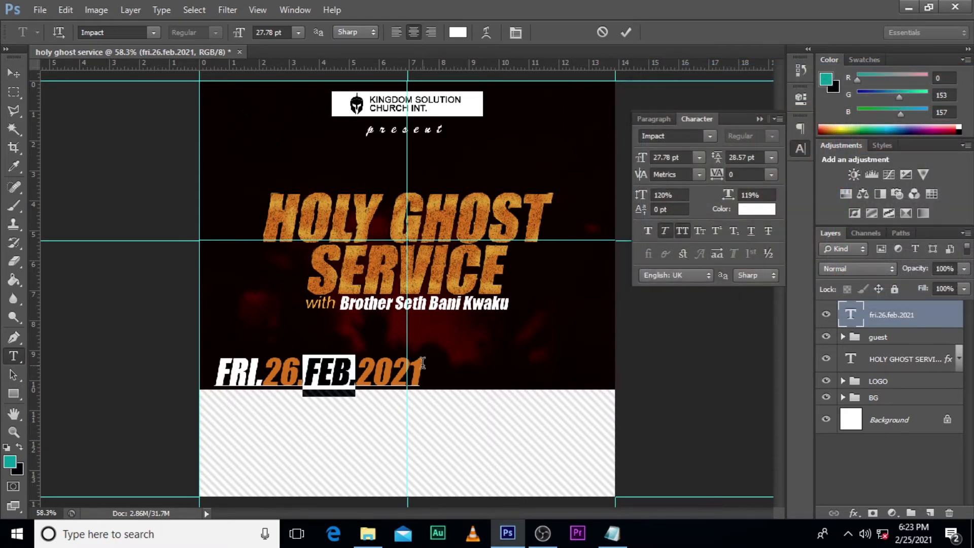
Step: Append a space and a hyphen after "2021" in the date text and colour the hyphen white
click(421, 365)
text(-)
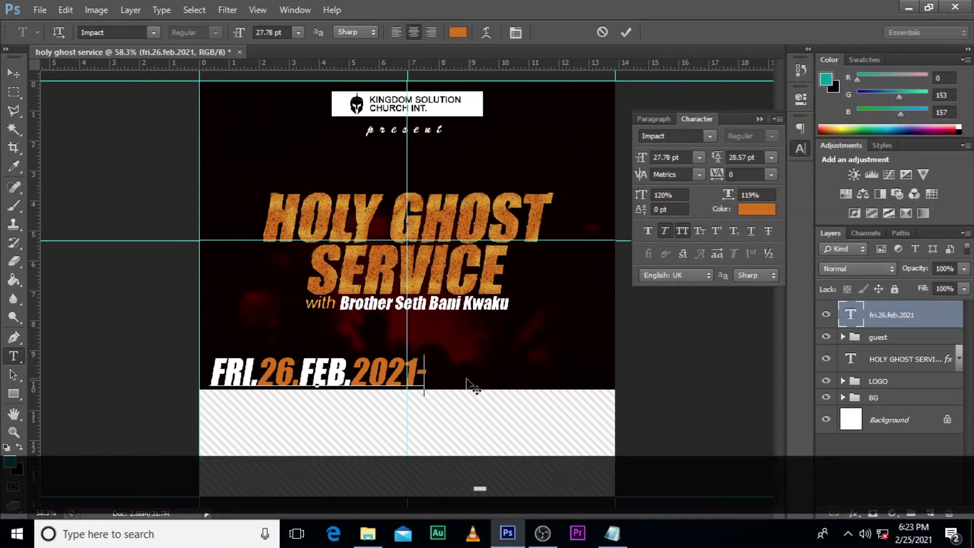
key(Left)
drag(421, 373, 439, 370)
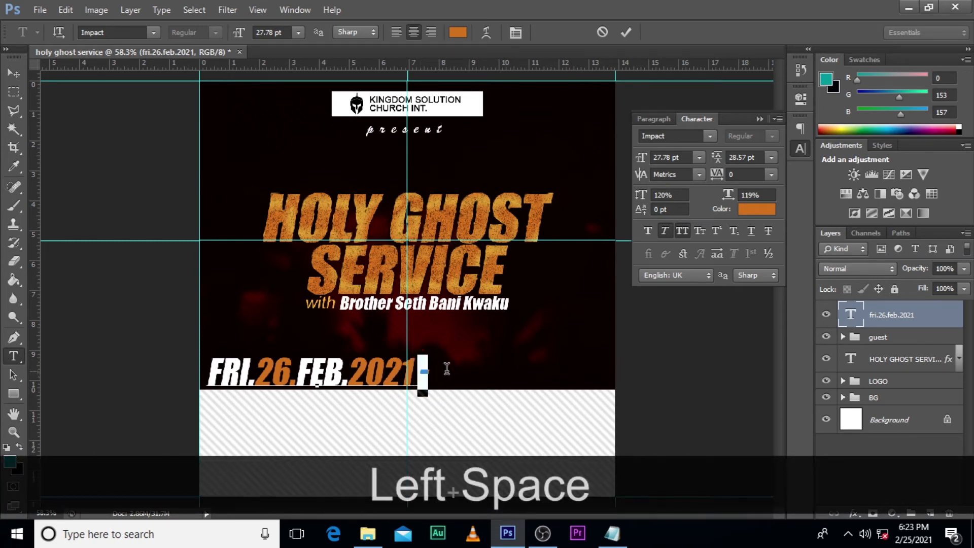
click(750, 211)
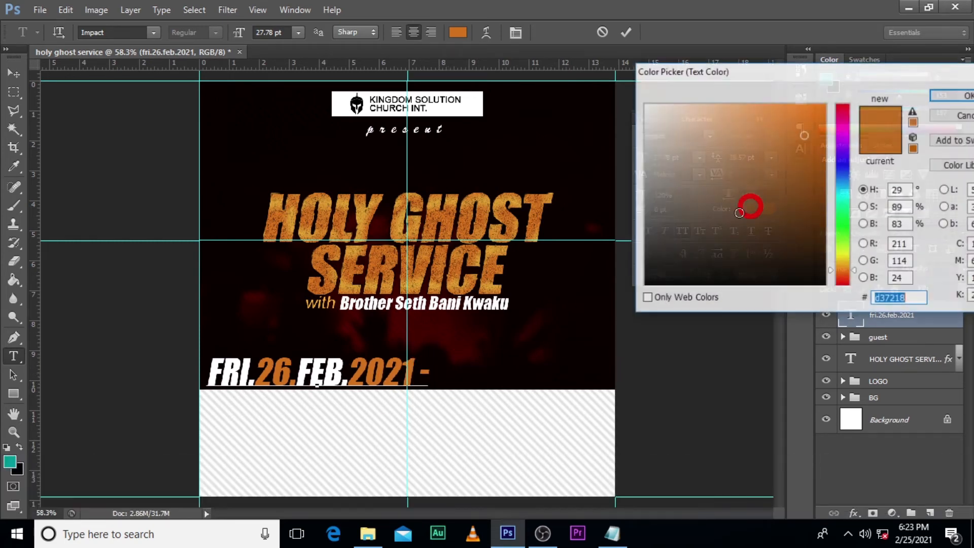
click(645, 105)
click(970, 96)
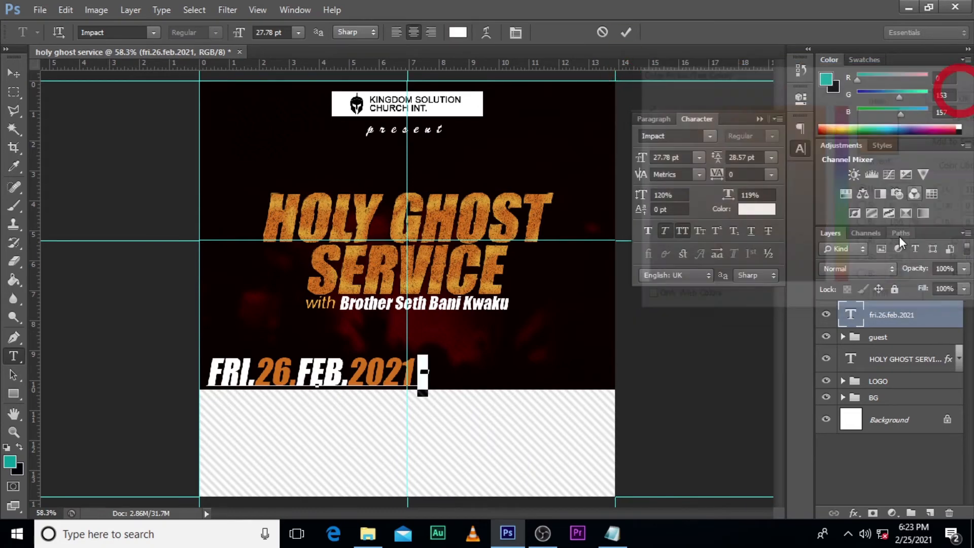
click(893, 318)
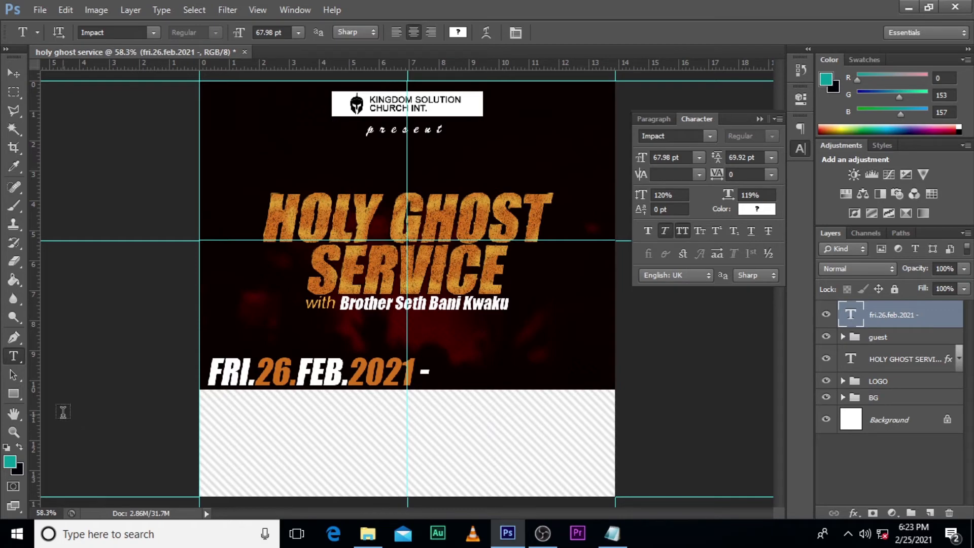
Step: Draw a rectangle of about 269 by 69 px after the date's hyphen, with no stroke
click(13, 393)
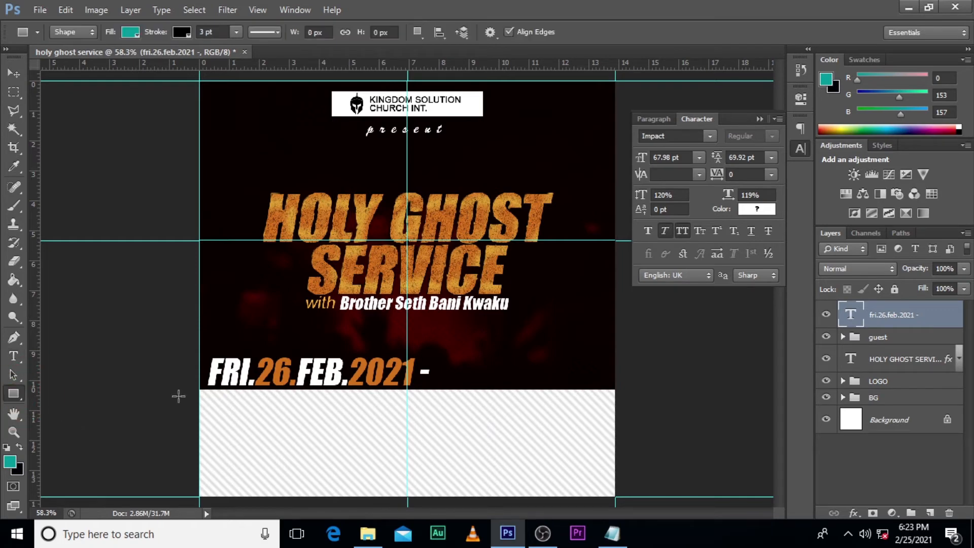
drag(439, 358, 548, 386)
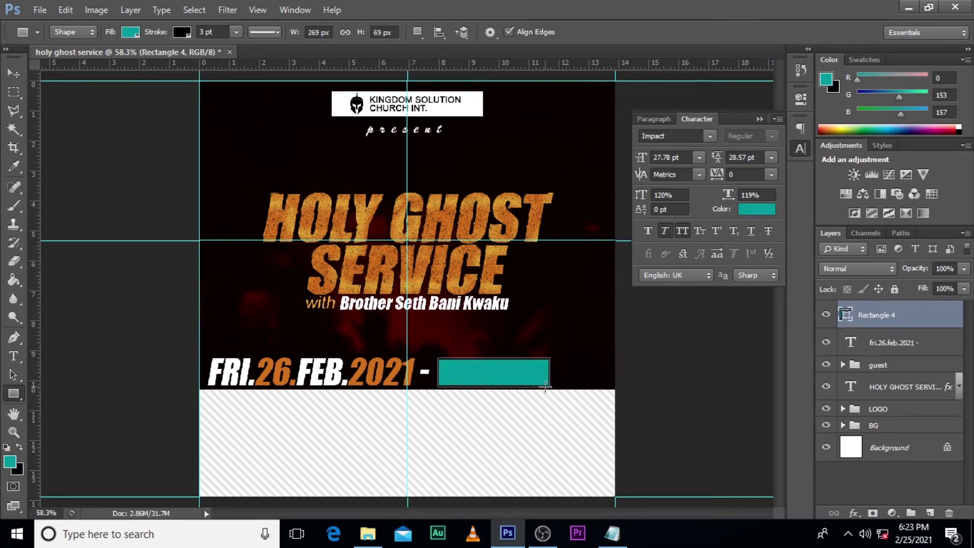
click(180, 32)
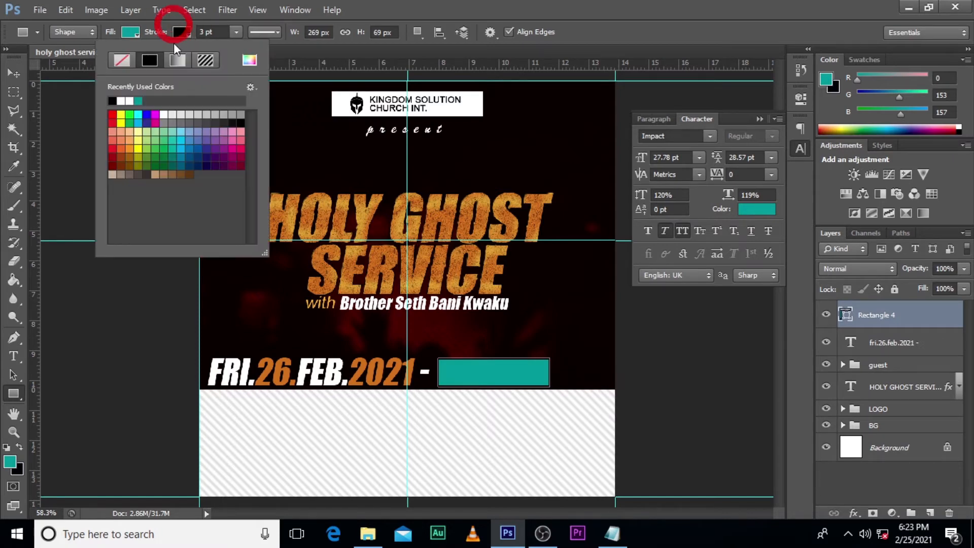
click(130, 59)
Step: Fill the rectangle beside the date with the orange d37218 sampled from the "26" in the date
click(135, 32)
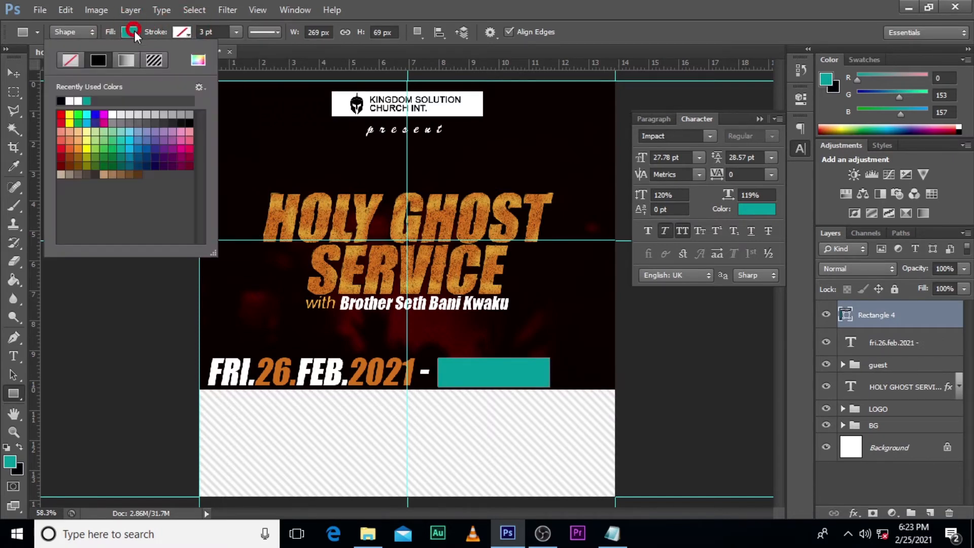
click(198, 59)
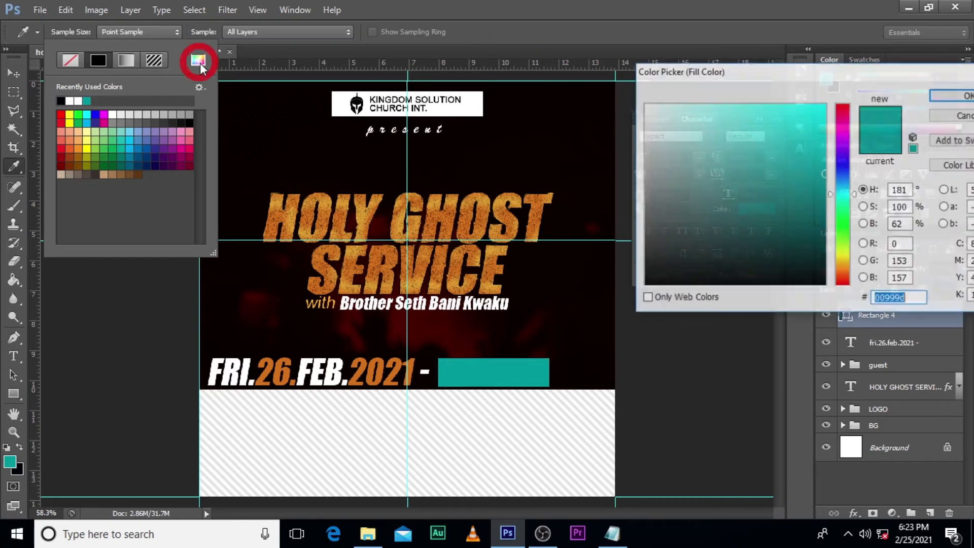
click(281, 365)
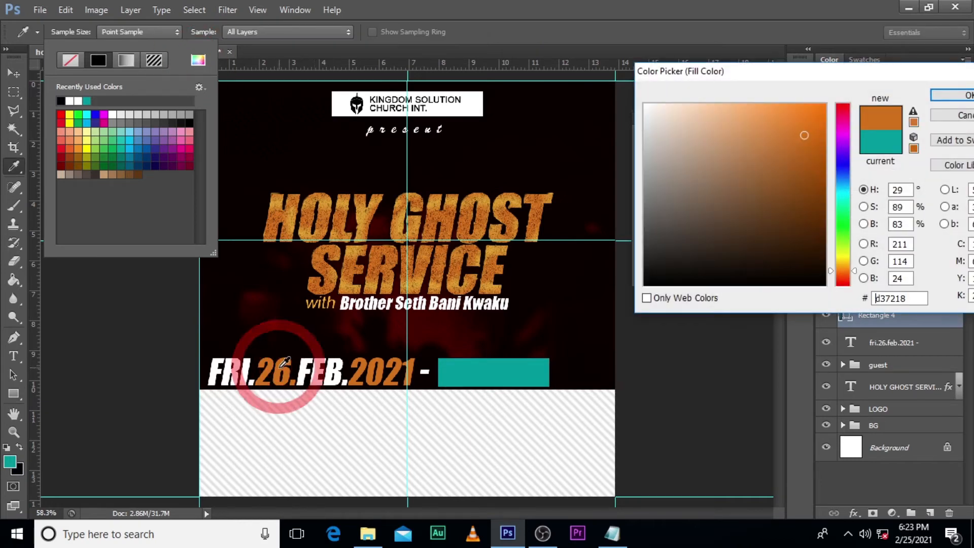
click(952, 95)
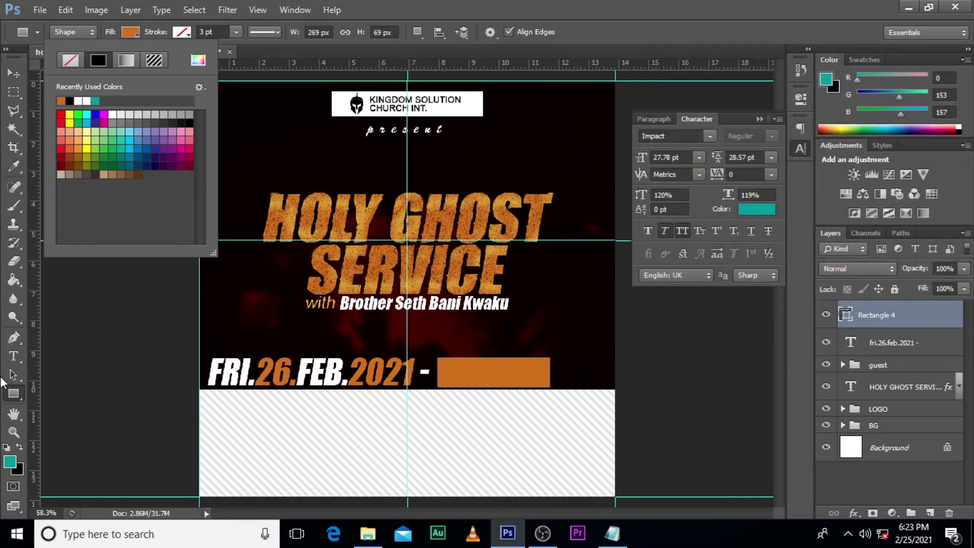
Step: Try to draw a right-pointing three-sided polygon beside the logo header, and undo it
click(12, 395)
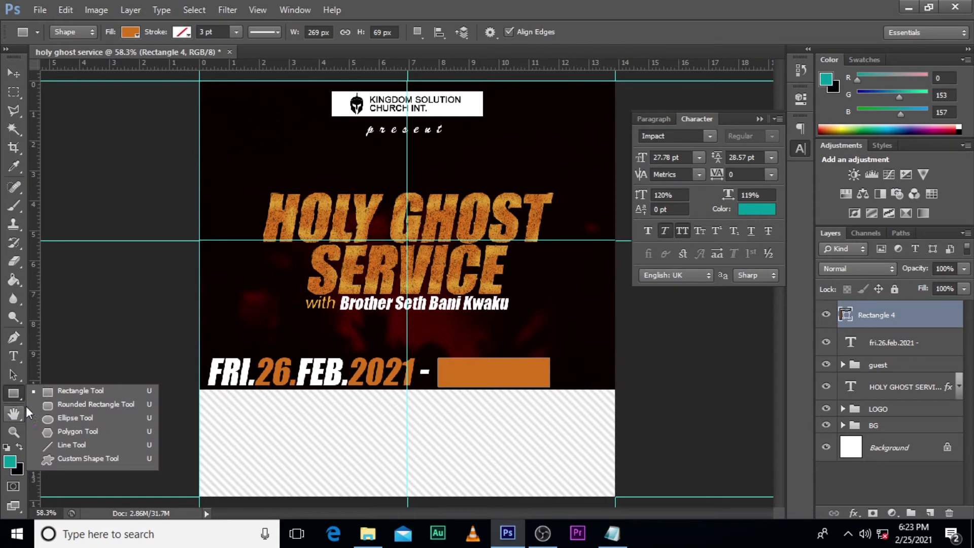
click(80, 432)
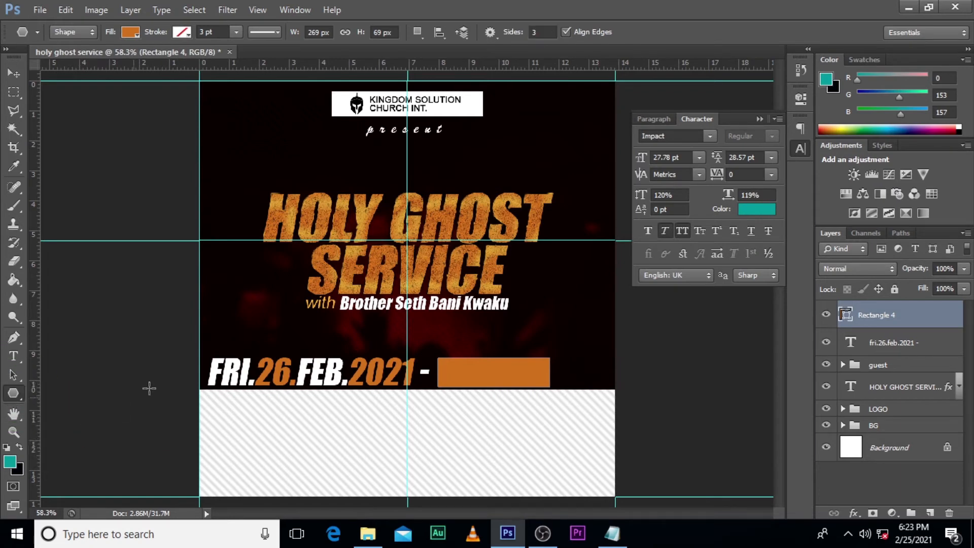
click(885, 345)
key(ctrl+alt+z)
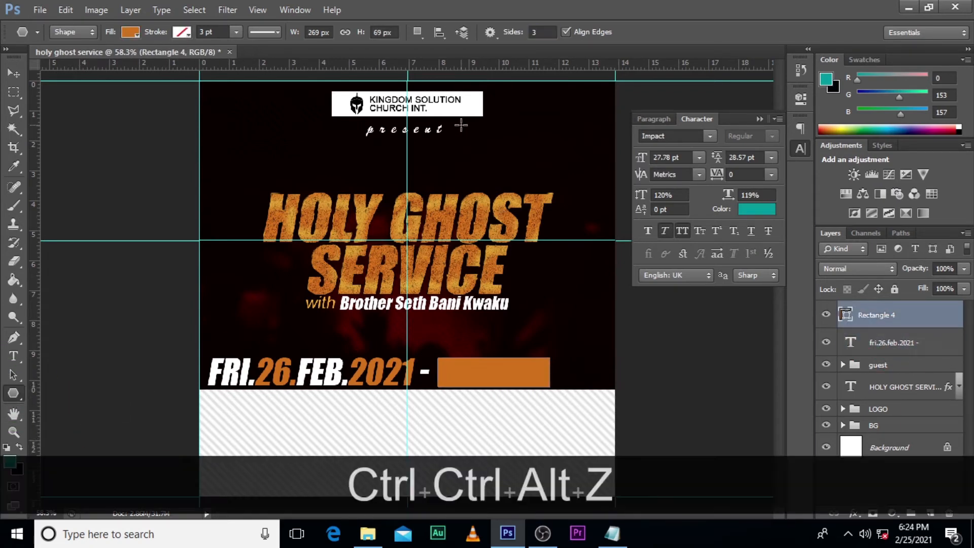
key(shift)
drag(505, 133, 560, 148)
click(561, 147)
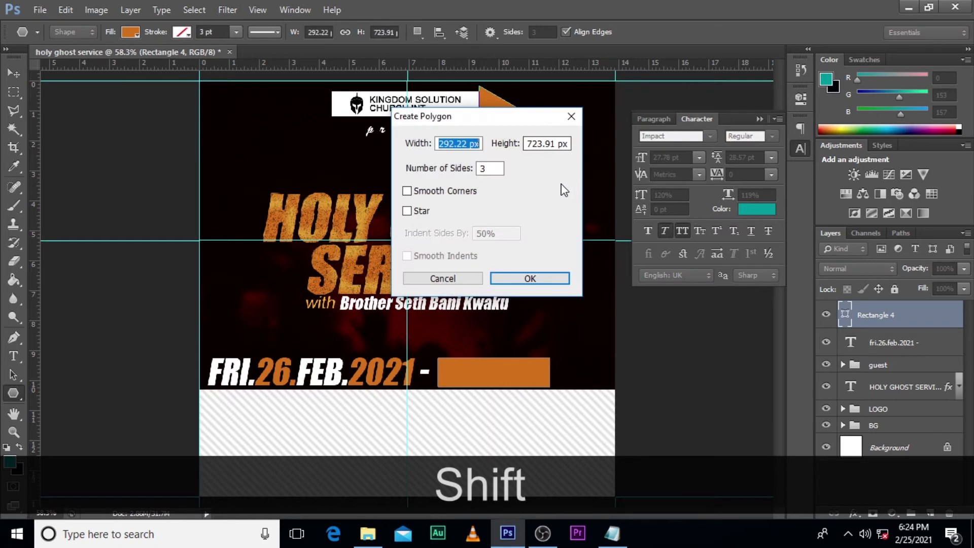
click(528, 279)
key(ctrl+z)
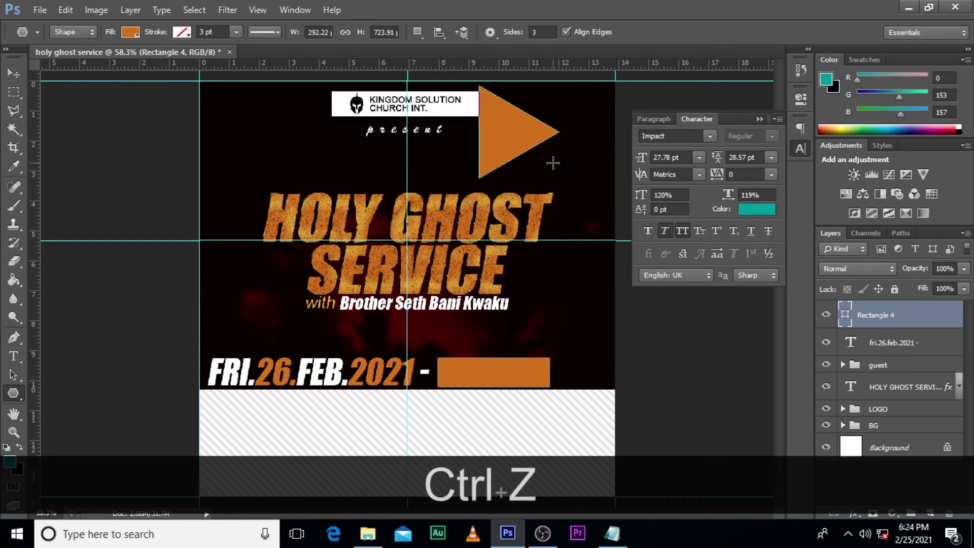
Step: Move the orange triangle to the right end of the rectangle and scale it down to form an arrowhead
key(v)
drag(555, 135, 571, 378)
key(ctrl+t)
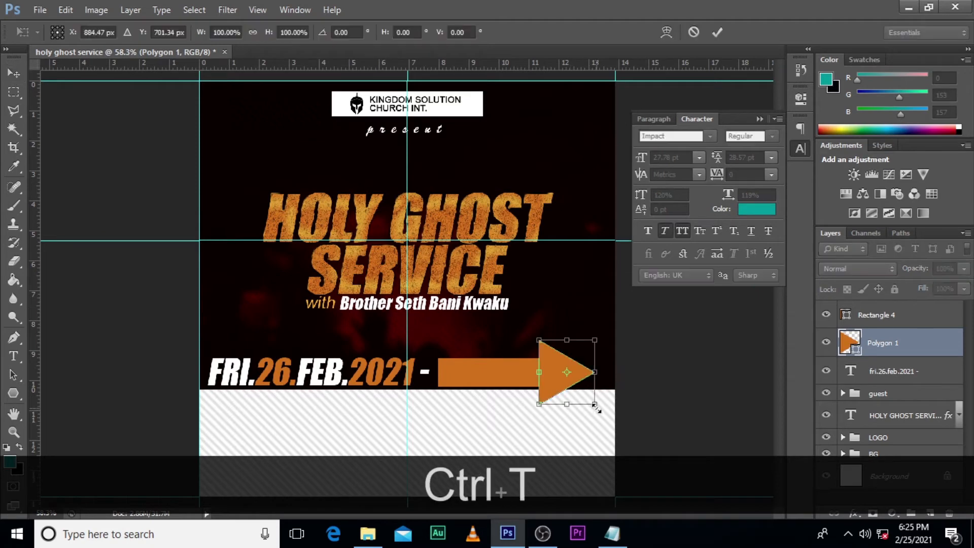
drag(597, 407, 588, 396)
key(alt+shift+Return)
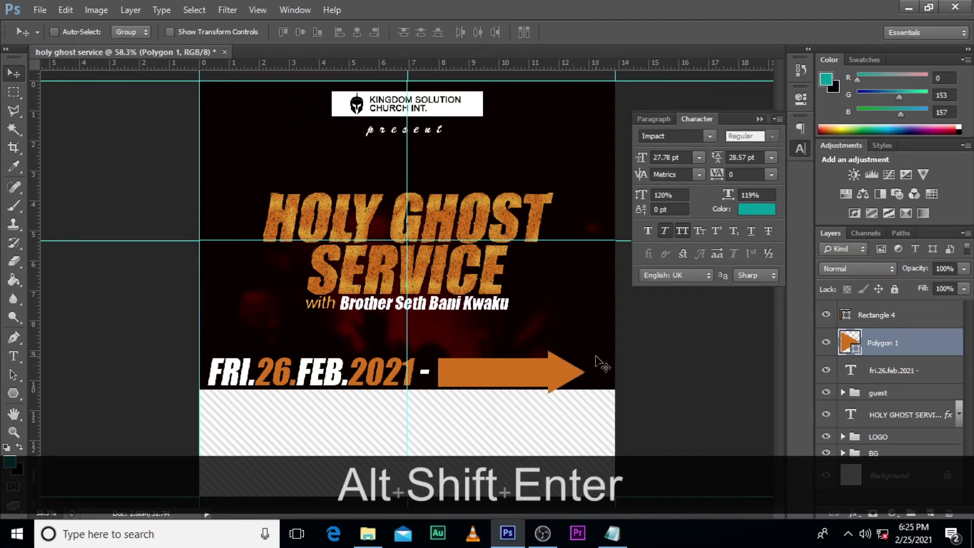
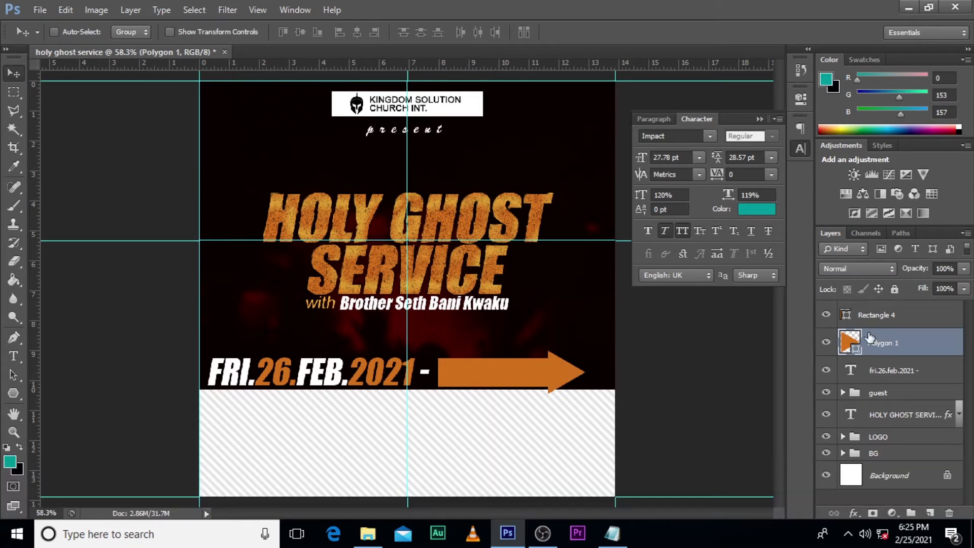
Step: Duplicate the date text, move the copy over the orange arrow and place its layer above the rectangle
click(866, 379)
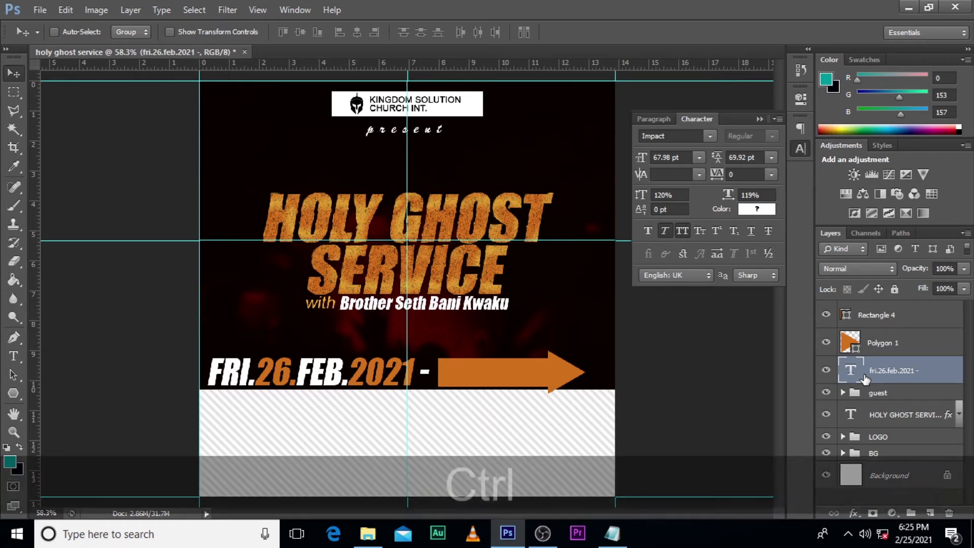
key(ctrl+j)
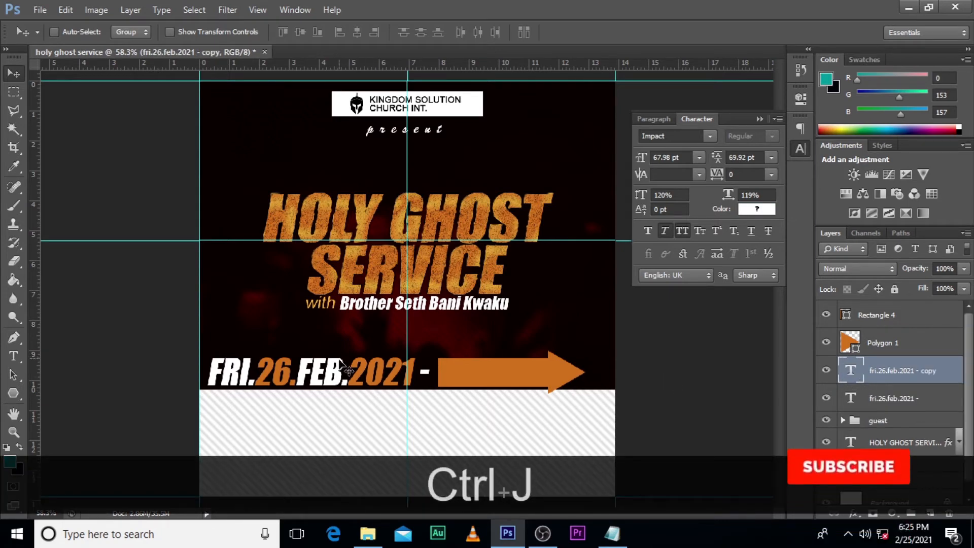
key(v)
drag(316, 383, 564, 391)
drag(908, 372, 896, 316)
Step: Replace the duplicated date text on the arrow with "6:30PM"
double_click(850, 314)
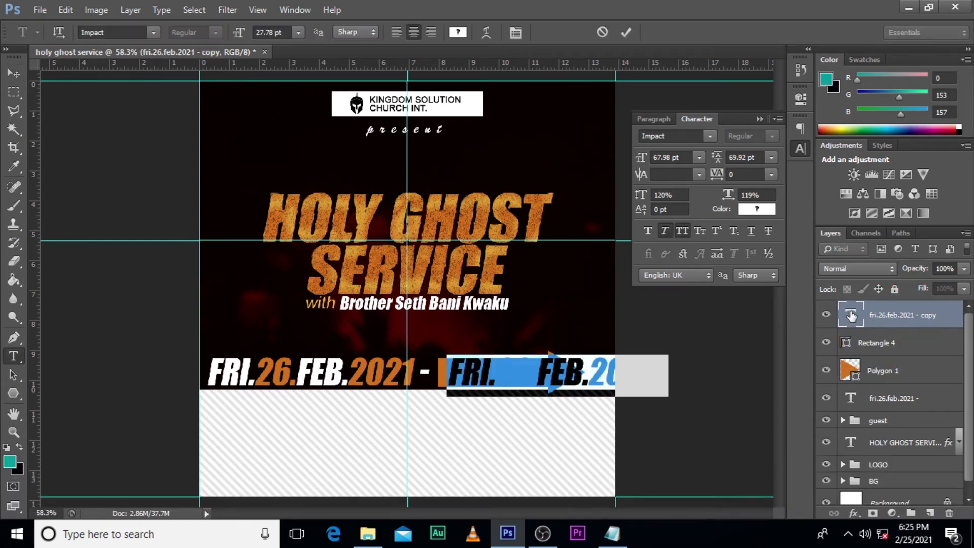
text(6)
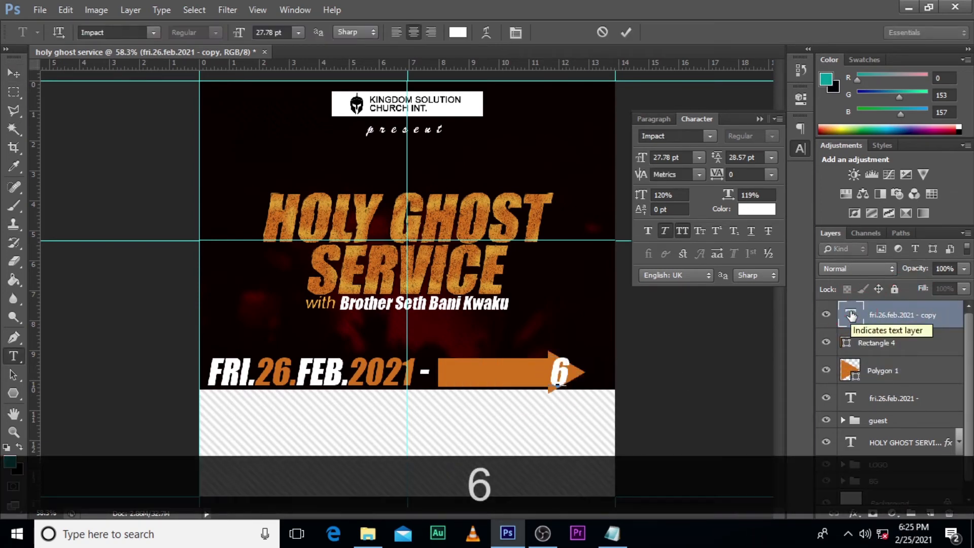
text(:30PM)
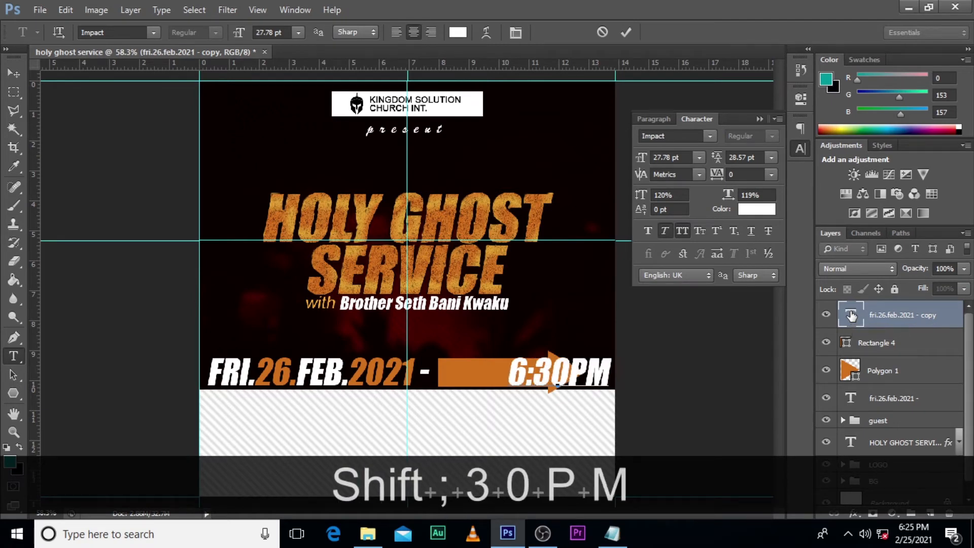
key(ctrl+Return)
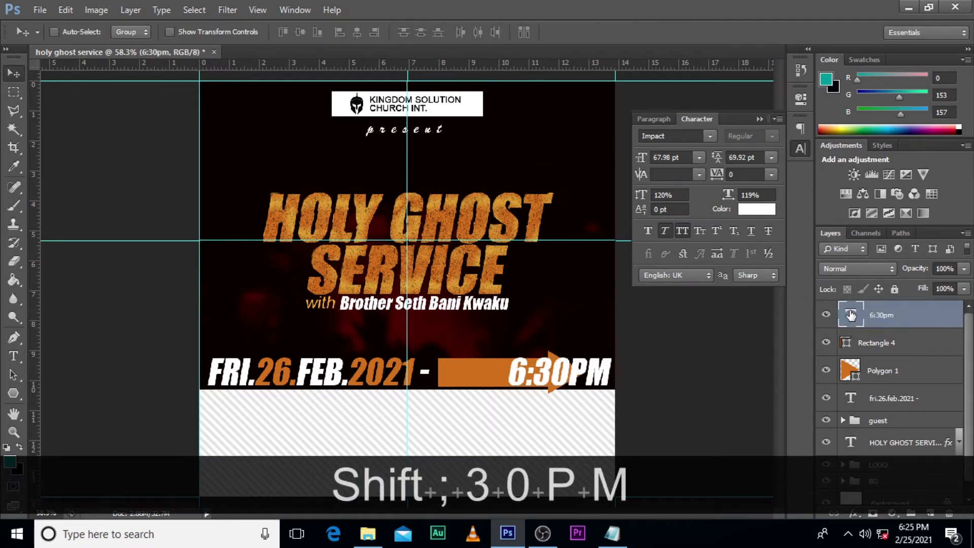
Step: Change the color of the 6:30PM text to black (000000)
click(746, 209)
drag(737, 241, 644, 285)
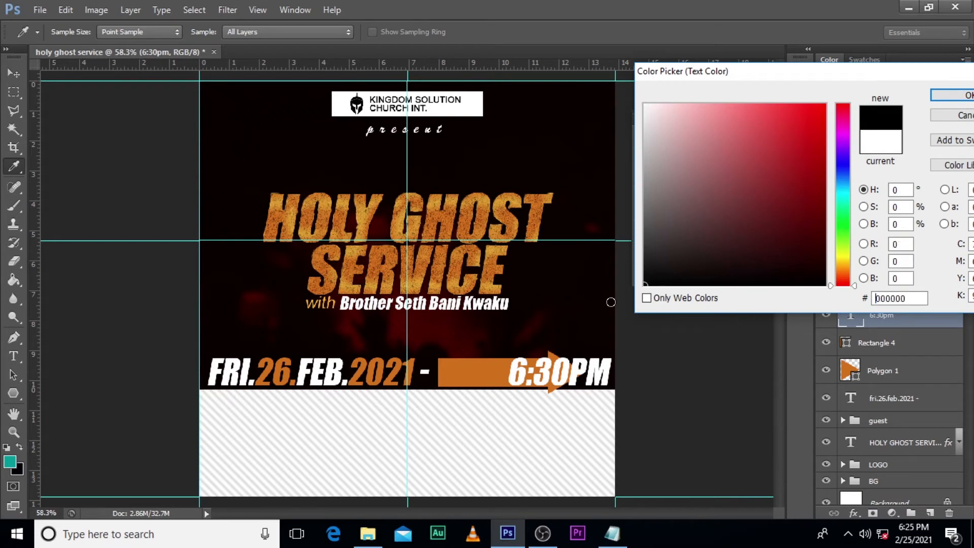
click(953, 96)
Step: Shift the 6:30PM text left until it sits within the orange rectangle, clear of the arrowhead
key(v)
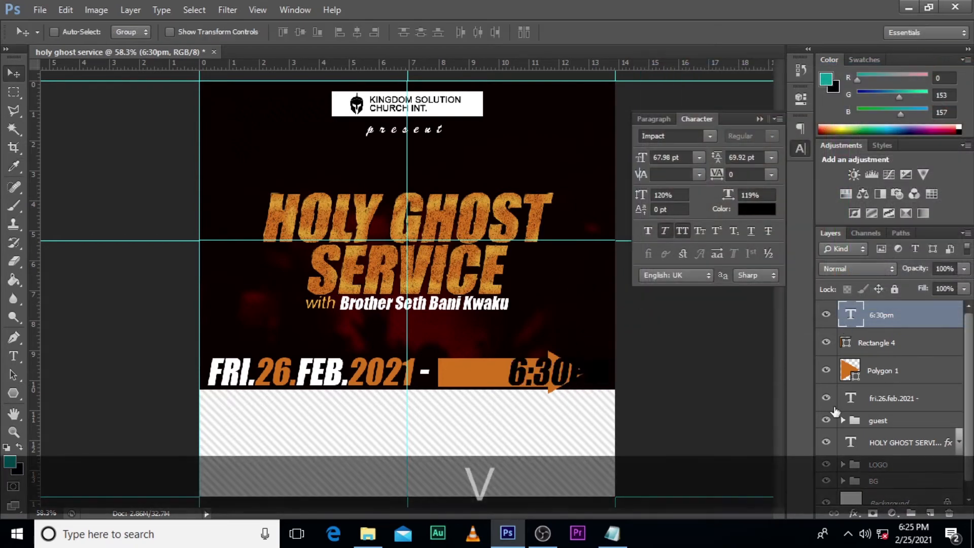
key(shift+Left)
key(shift+Left)
key(shift+Left)
key(shift+Left)
key(shift+Left)
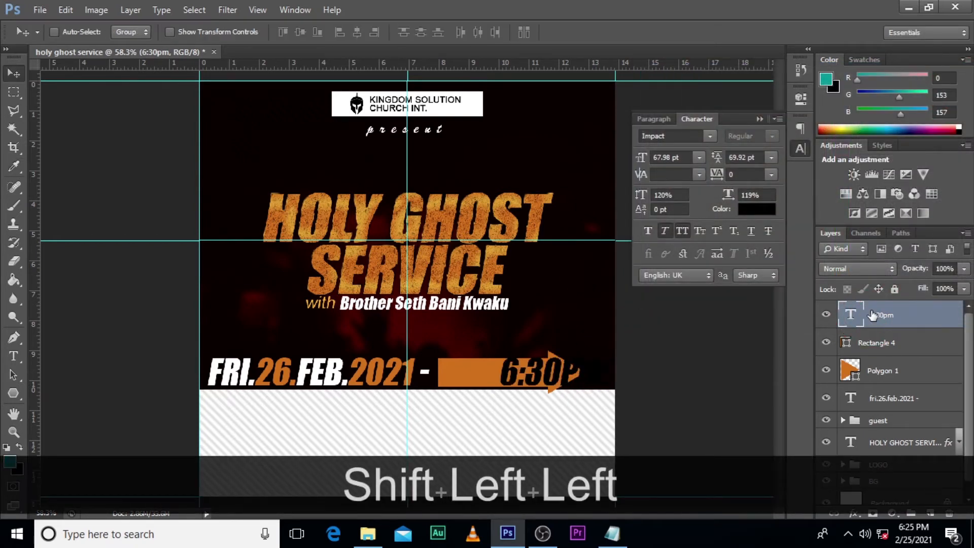
key(shift+Left)
key(shift+Left)
key(shift+Left)
key(shift+Left)
key(shift+Left)
key(shift+Left)
key(shift+Left)
key(shift+Left)
key(shift+Left)
key(shift+Left)
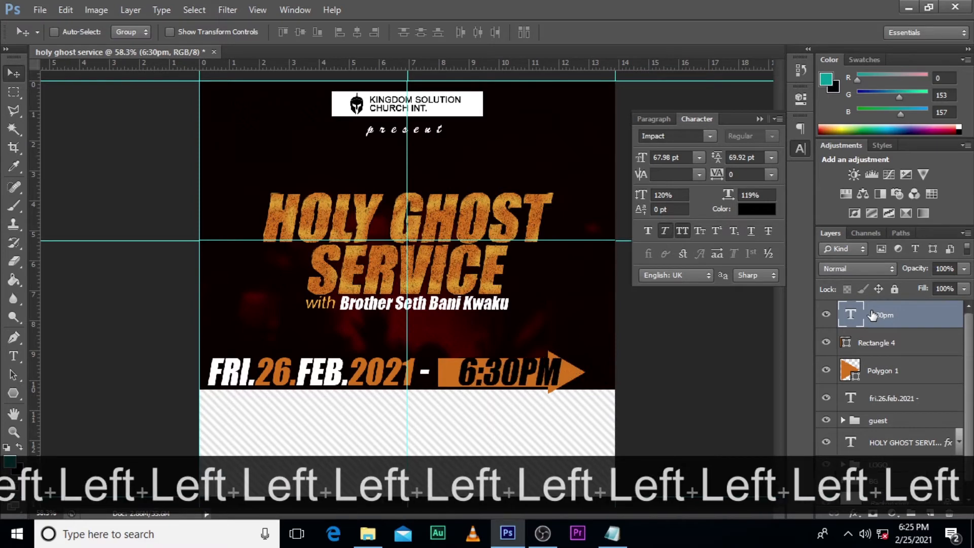
key(shift+Left)
key(shift+Left)
key(shift+Left)
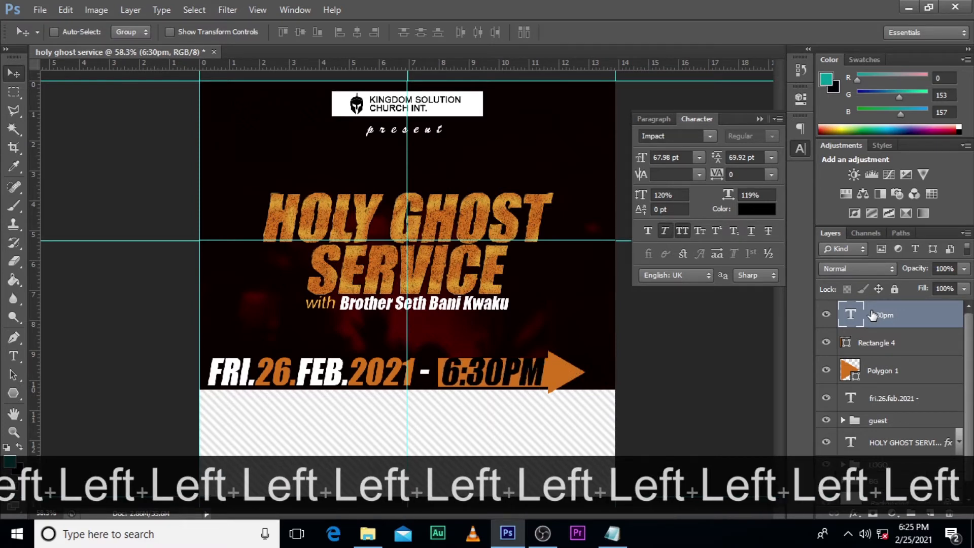
Step: Stretch the orange rectangle behind the time upward to about 126% height and nudge it down slightly
click(852, 350)
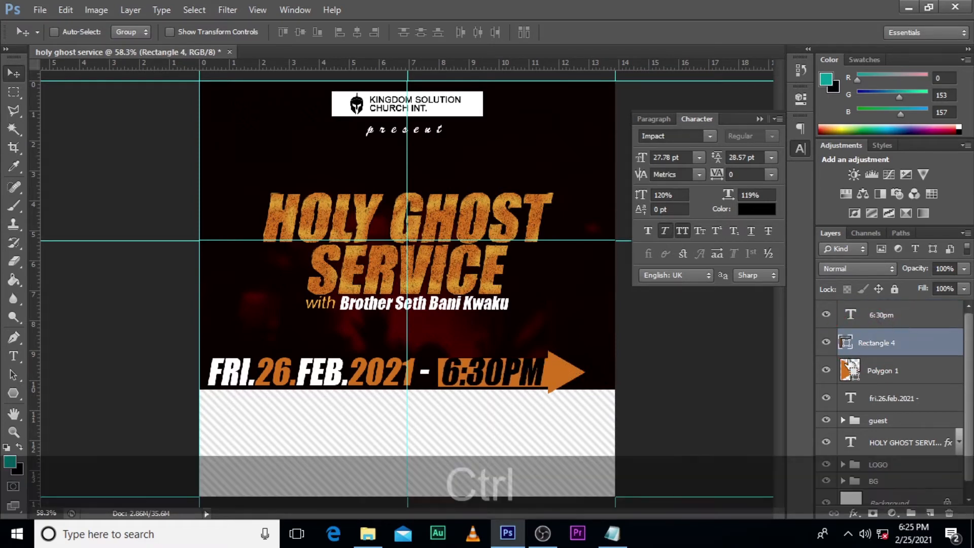
key(ctrl+t)
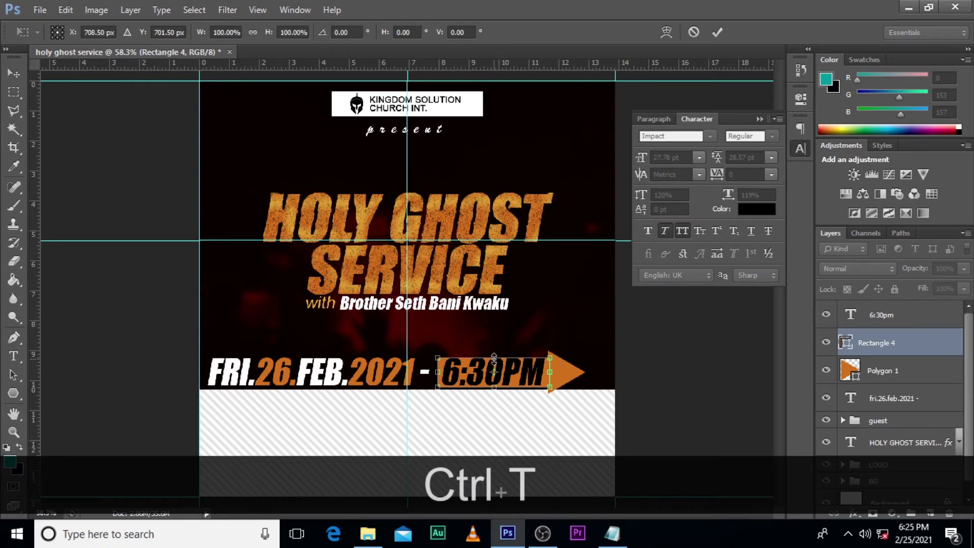
drag(494, 358, 494, 350)
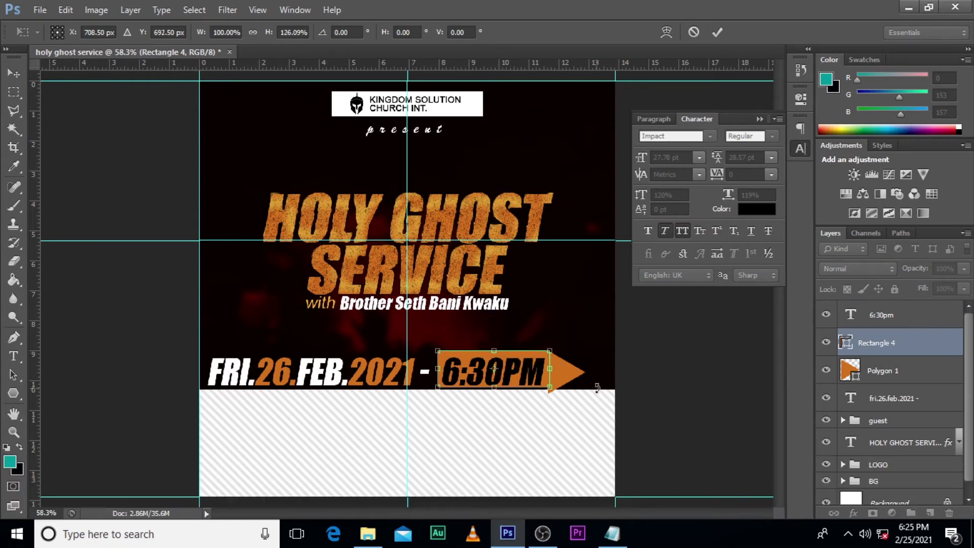
key(Return)
key(Down)
key(Down)
key(Down)
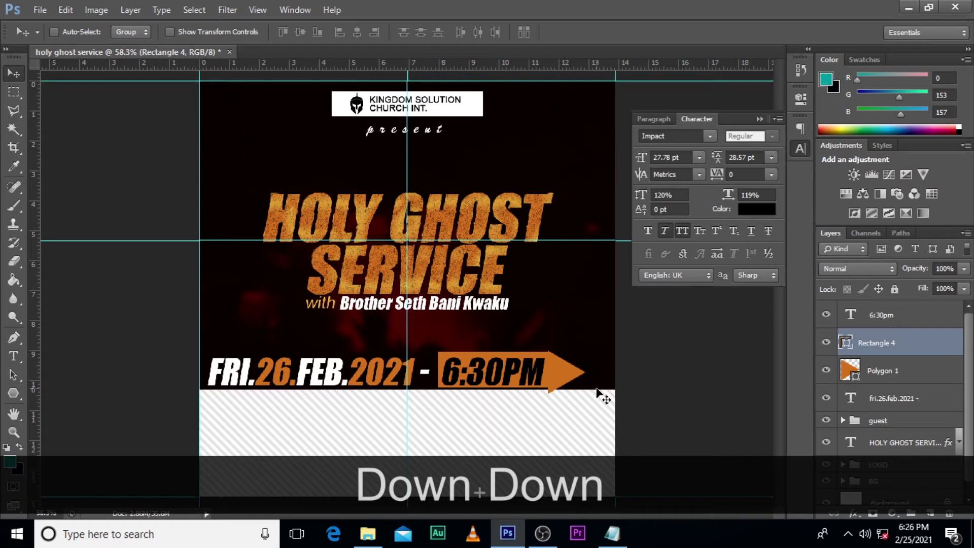
Step: Reduce the orange rectangle's height to about 92% and nudge it down to frame the 6:30PM text
key(ctrl+equal)
key(ctrl+equal)
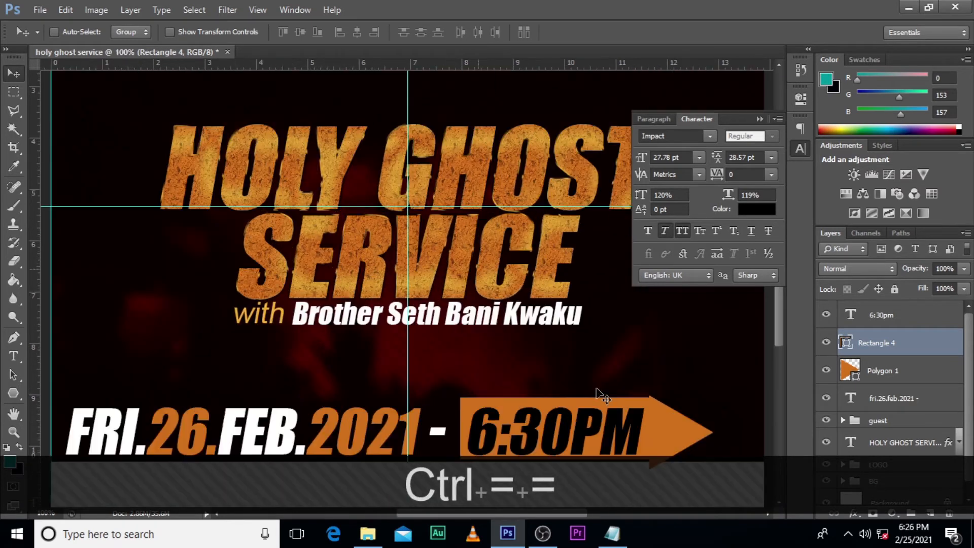
scroll(505, 340, down, 3)
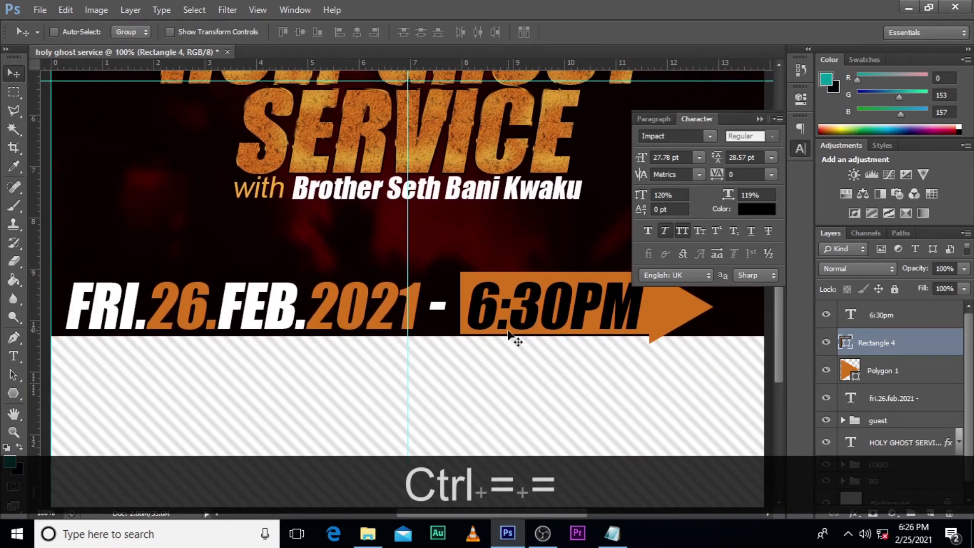
key(ctrl+t)
key(ctrl+equal)
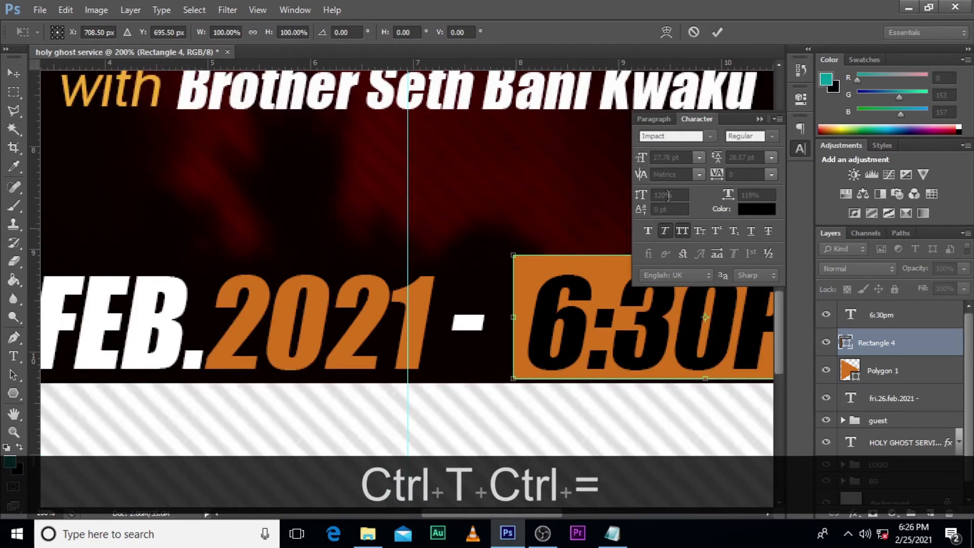
click(760, 120)
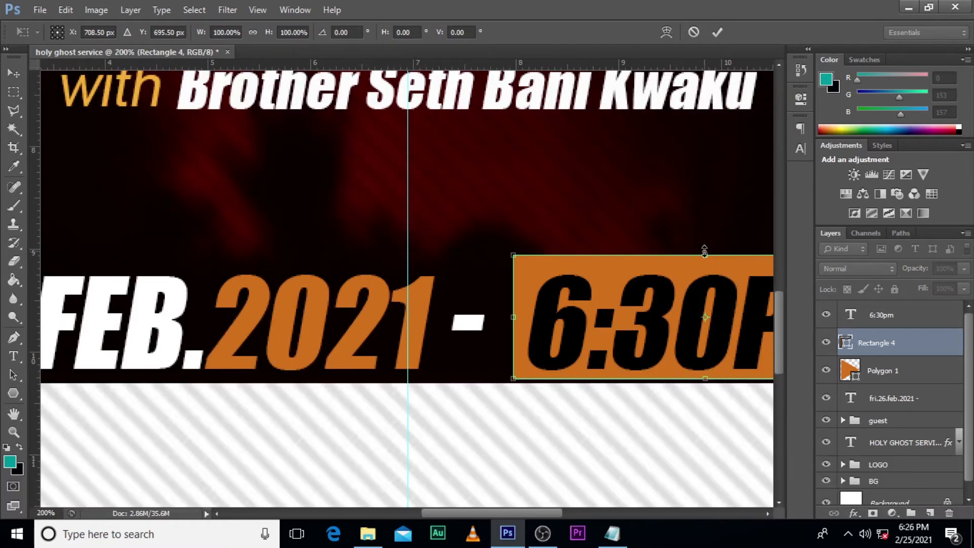
drag(706, 255, 706, 262)
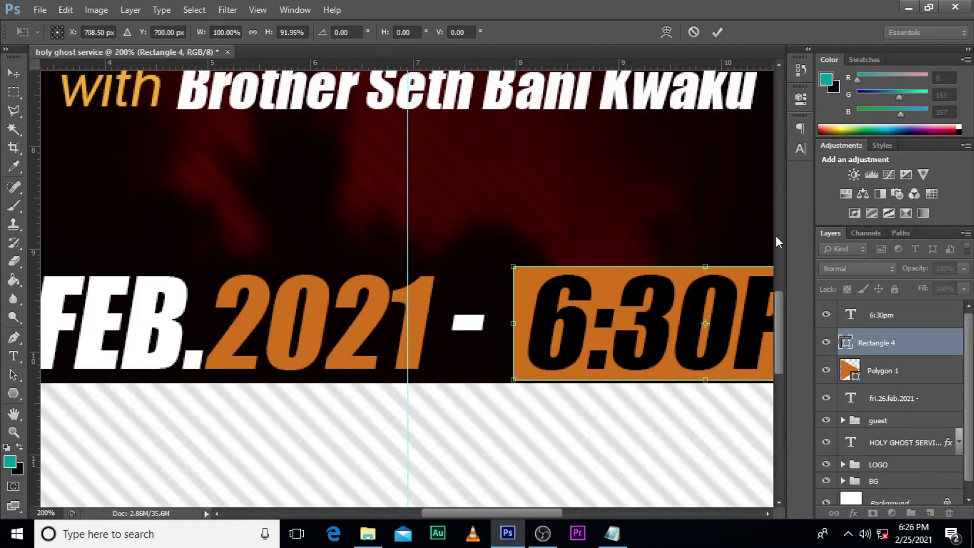
key(Down)
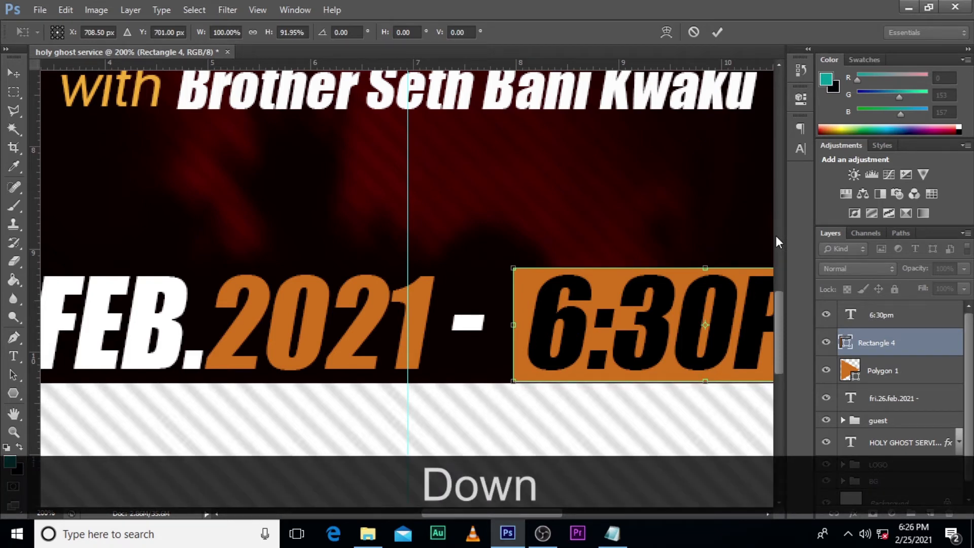
key(Return)
Step: Move the date, time text, rectangle and arrowhead up together, slightly away from the striped footer
drag(434, 513, 486, 517)
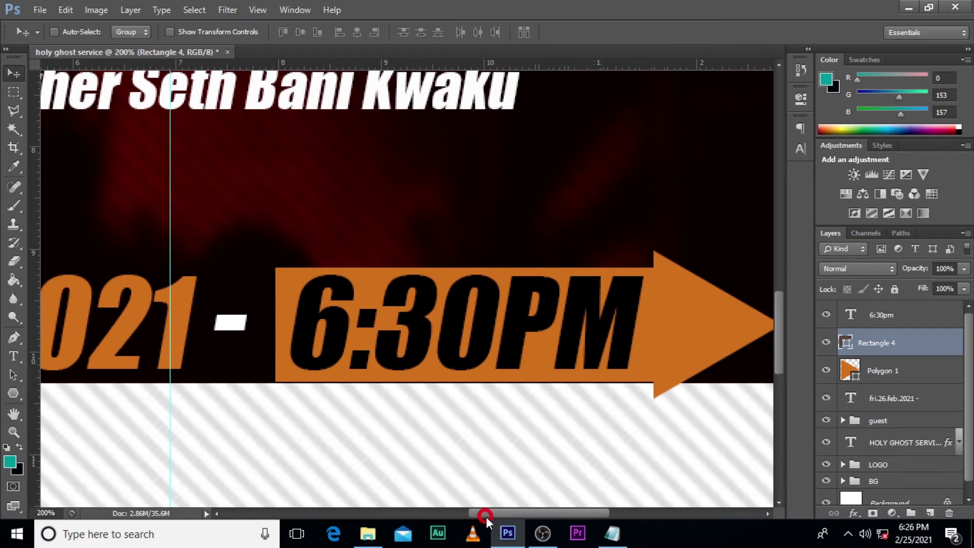
click(883, 315)
shift+click(889, 399)
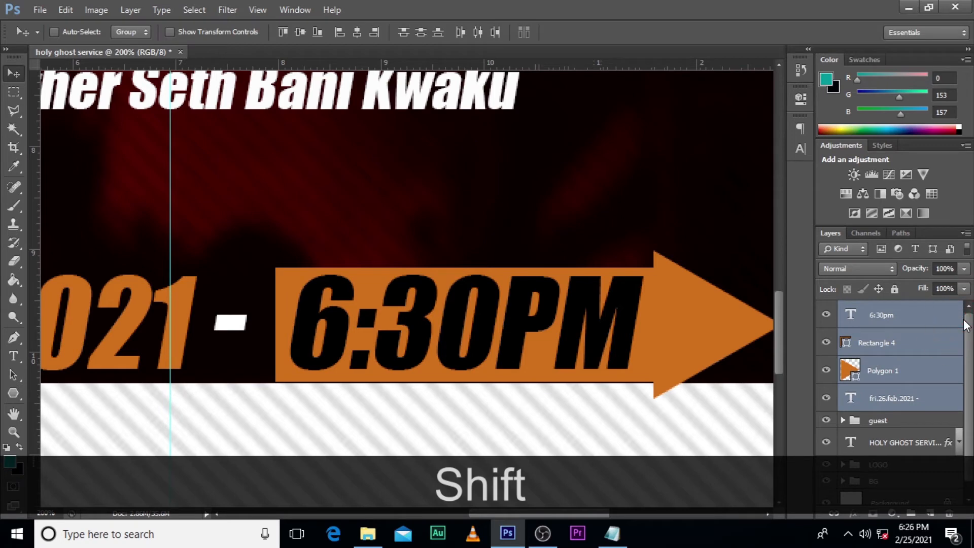
key(v)
key(Up)
key(Up)
key(Up)
key(Up)
key(Up)
key(Up)
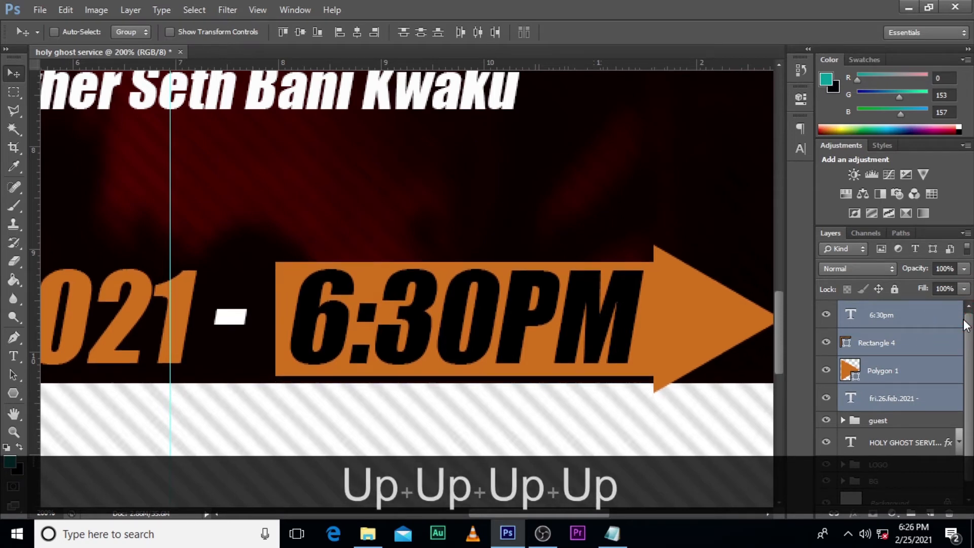
key(Up)
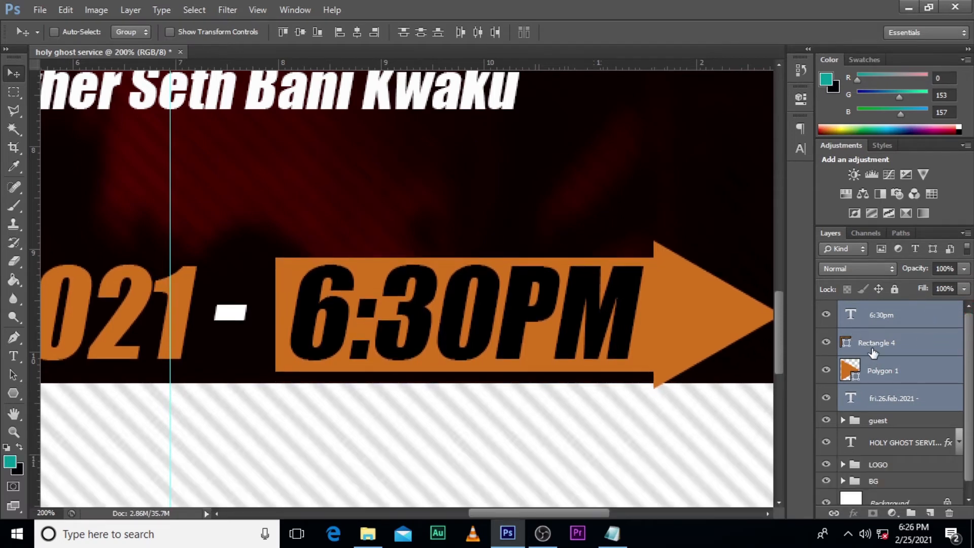
Step: Nudge the orange rectangle and the arrowhead triangle up to center them vertically around the 6:30PM text
click(873, 350)
key(Up)
key(Up)
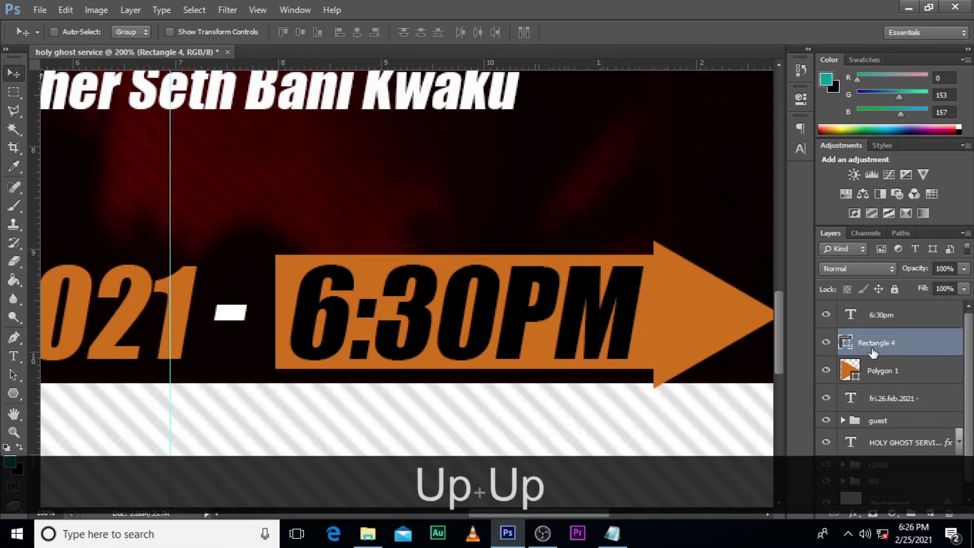
click(879, 374)
key(Up)
key(Up)
key(Up)
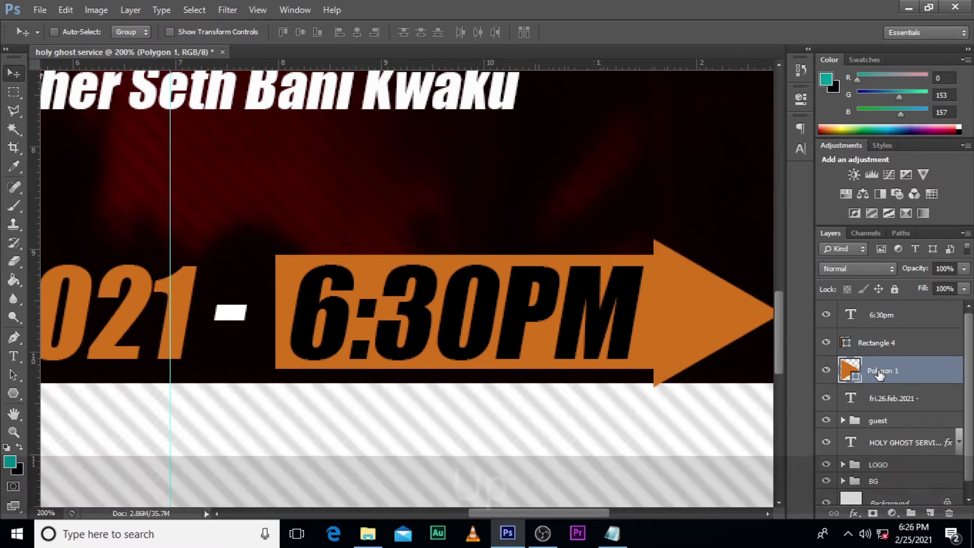
key(Up)
key(Up)
key(Up)
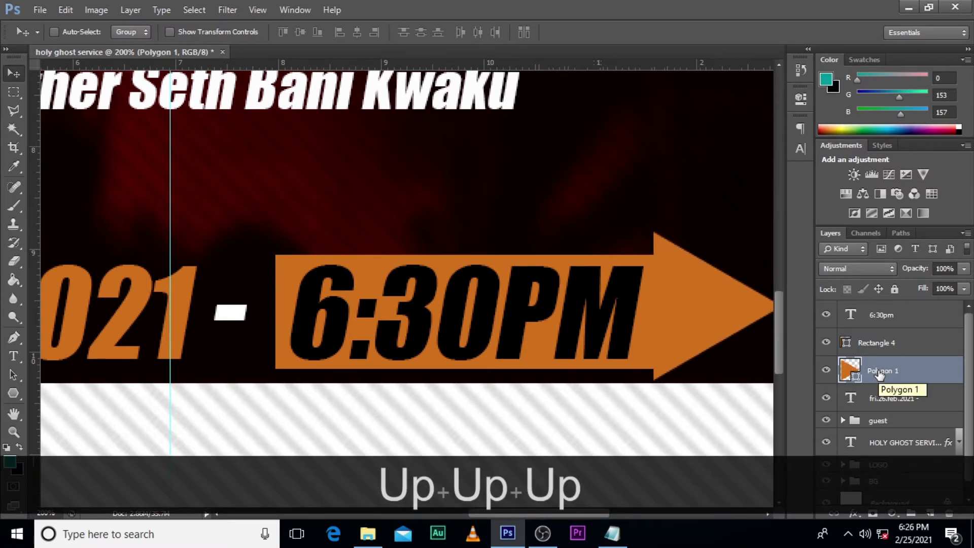
Step: Shift the arrowhead triangle left so that its base lies behind the right part of the orange rectangle
key(Left)
key(Left)
key(Left)
key(Left)
key(Left)
key(Left)
key(Left)
key(Left)
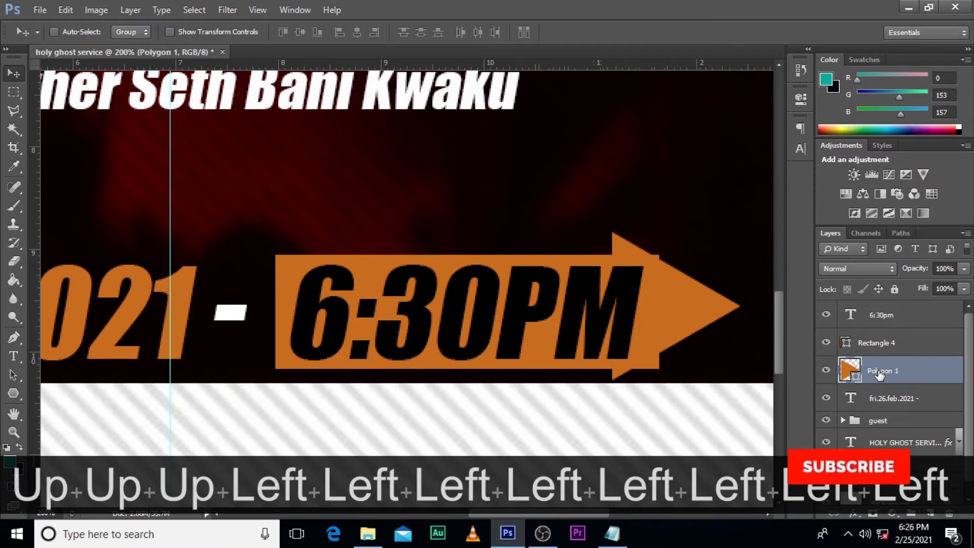
key(Left)
key(Left)
key(Left)
key(Left)
key(Left)
key(Left)
key(Left)
key(Left)
key(Left)
key(Left)
key(Left)
key(Left)
key(Left)
key(Left)
key(Left)
key(Left)
key(Left)
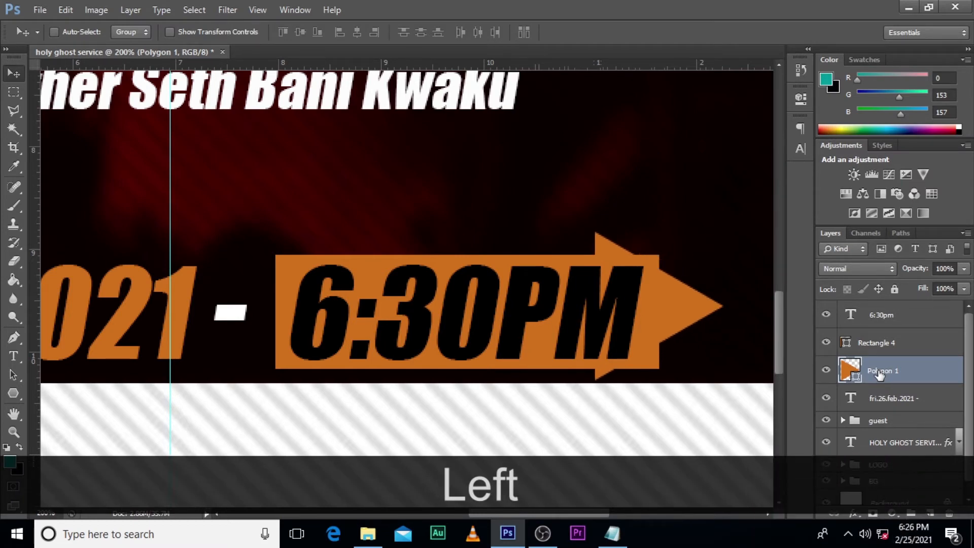
Step: Add a layer mask to the orange rectangle and set up a hard round brush with black as the foreground color
click(879, 346)
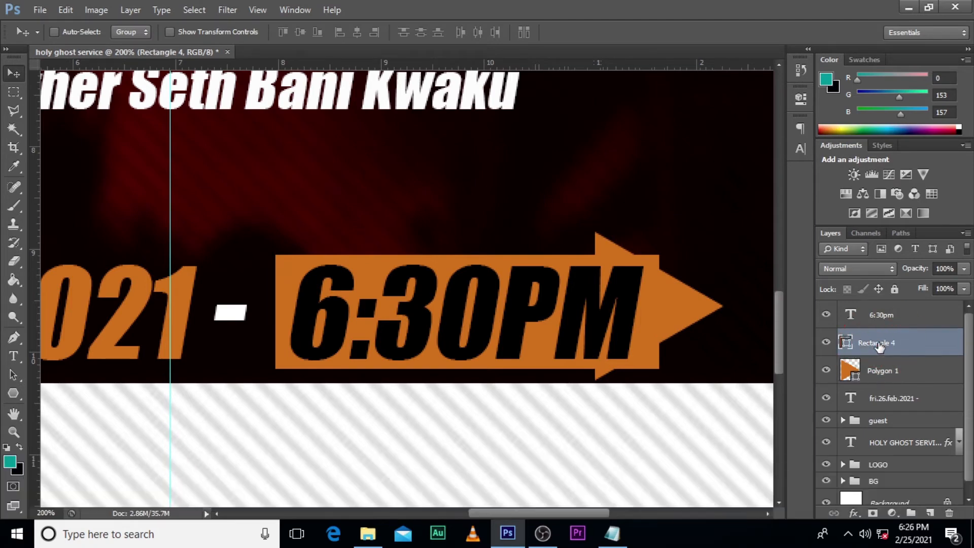
click(873, 513)
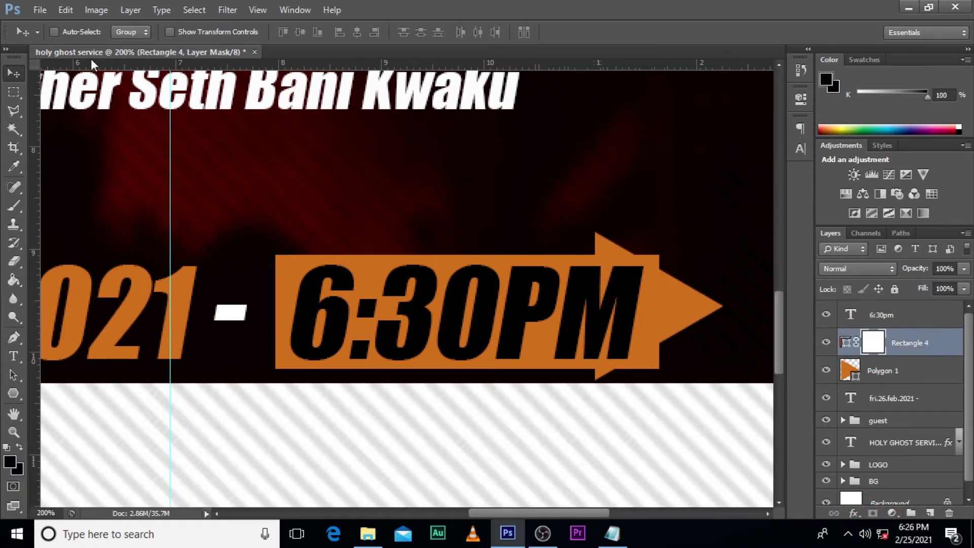
click(19, 204)
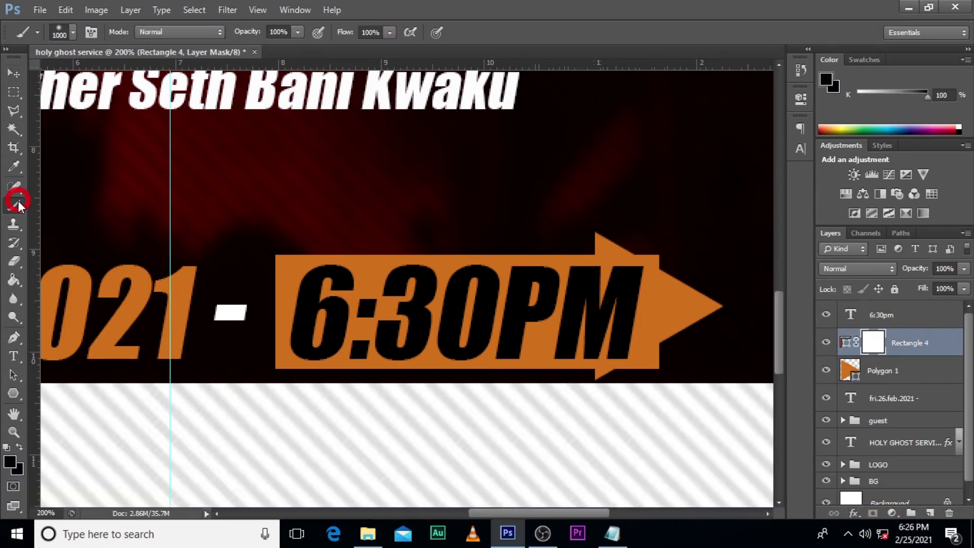
click(73, 32)
click(53, 144)
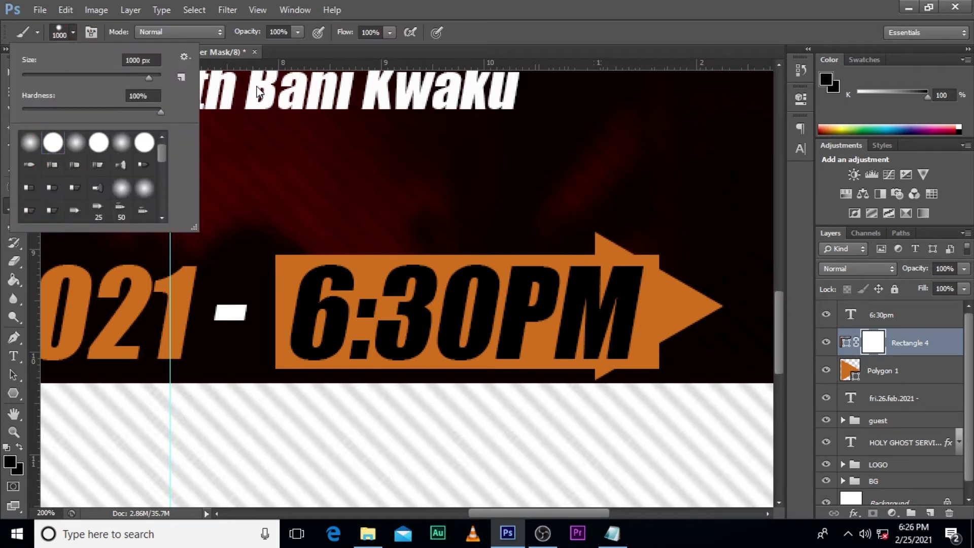
key(Return)
click(9, 462)
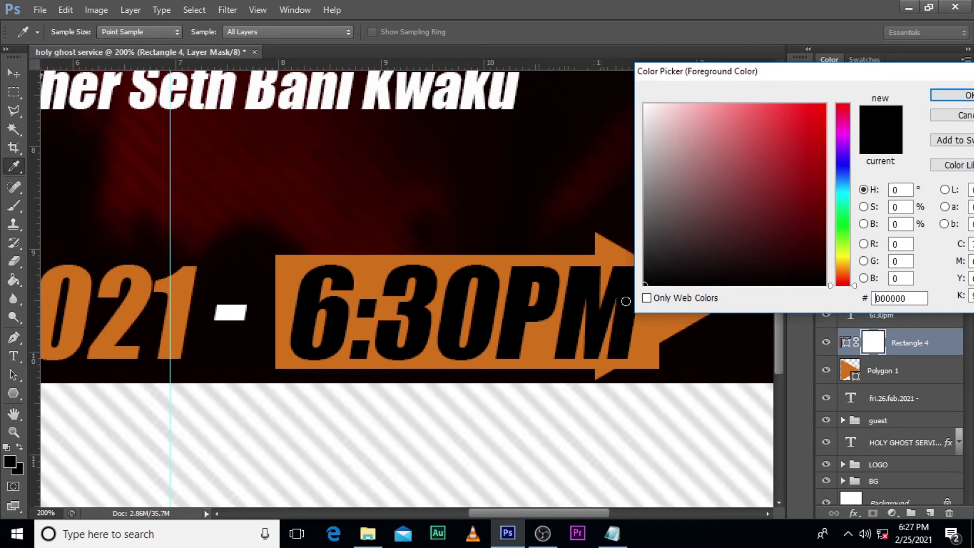
click(962, 95)
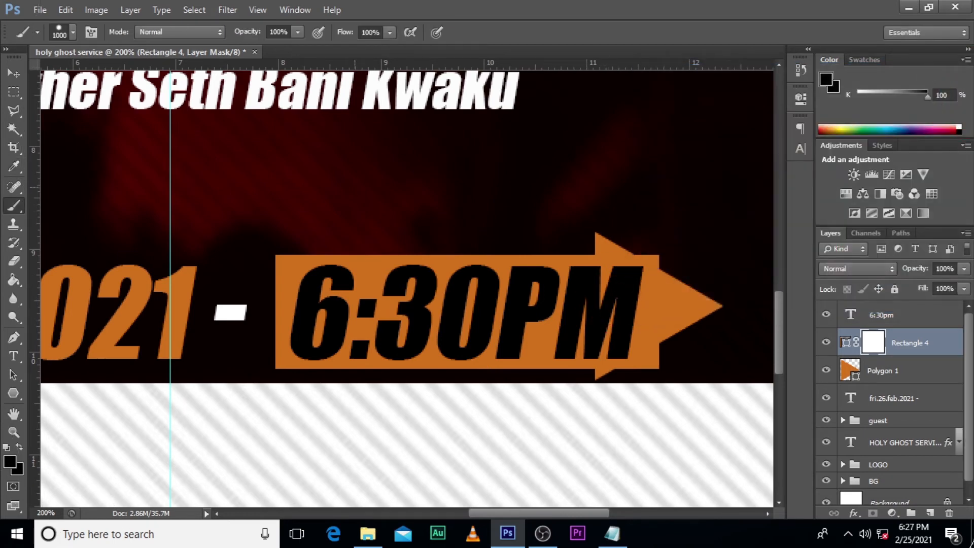
Step: Reduce the brush to 25 px and mask out the rectangle's corners that stick out beyond the arrowhead's slanted edges
key(Caps_Lock)
key(Caps_Lock)
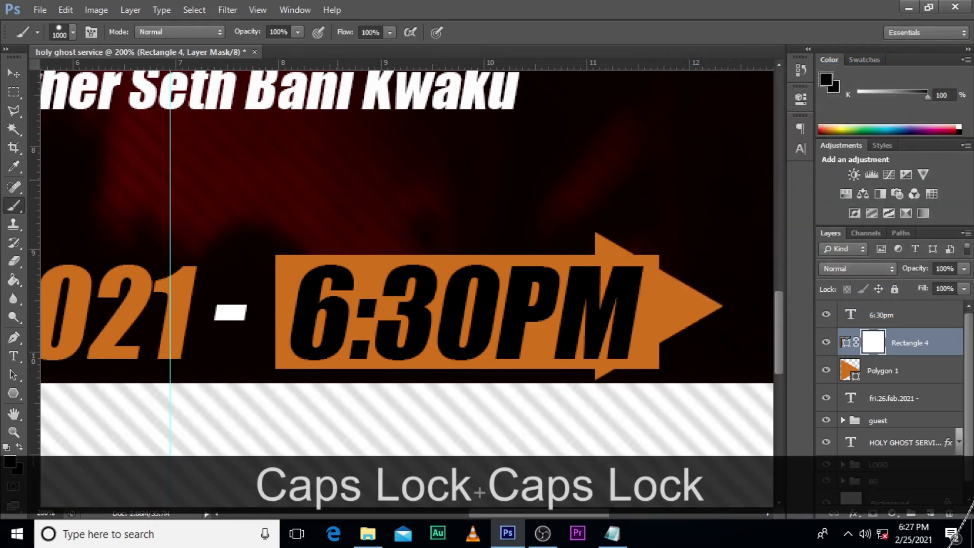
key(bracketleft)
key(bracketleft)
key(bracketleft)
key(bracketleft)
key(bracketleft)
key(bracketleft)
key(bracketleft)
key(bracketleft)
key(bracketleft)
key(bracketleft)
key(bracketleft)
key(bracketleft)
key(bracketleft)
key(bracketleft)
key(bracketleft)
key(bracketleft)
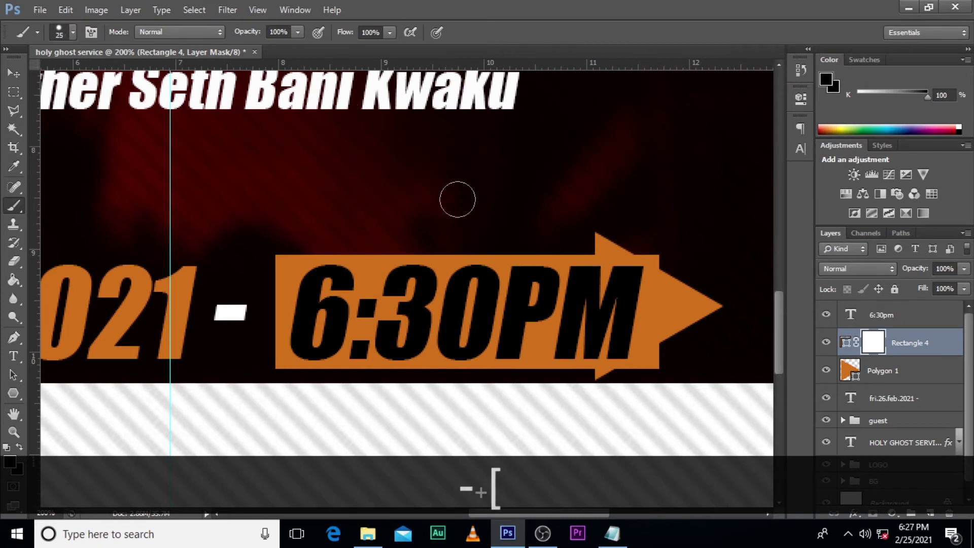
key(ctrl+z)
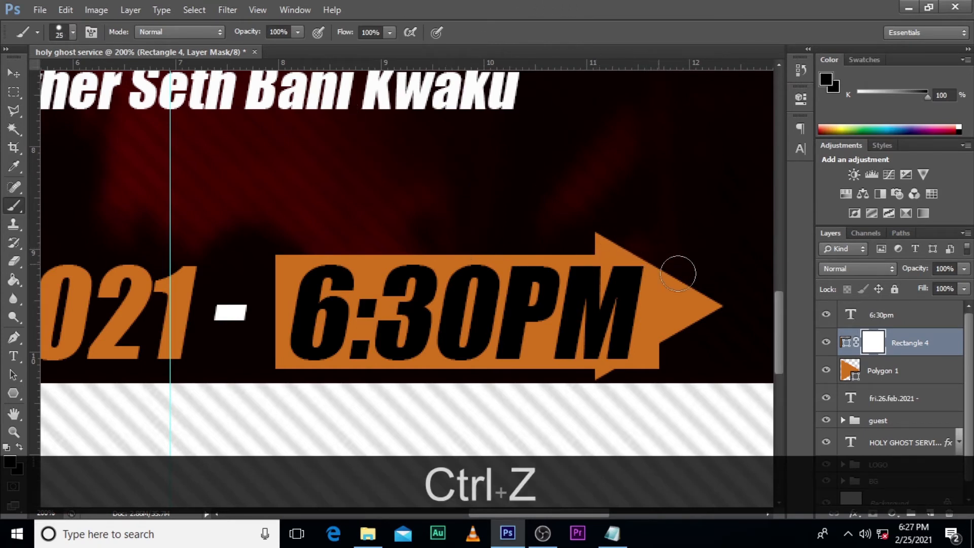
click(628, 377)
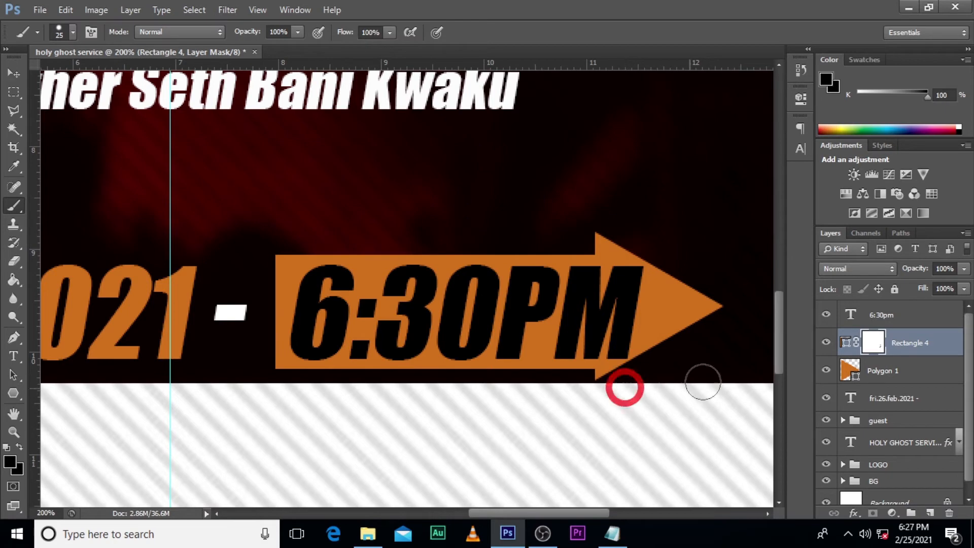
Step: Group the 6:30pm text, rectangle, arrowhead and date layers and name the group "date time"
key(ctrl+0)
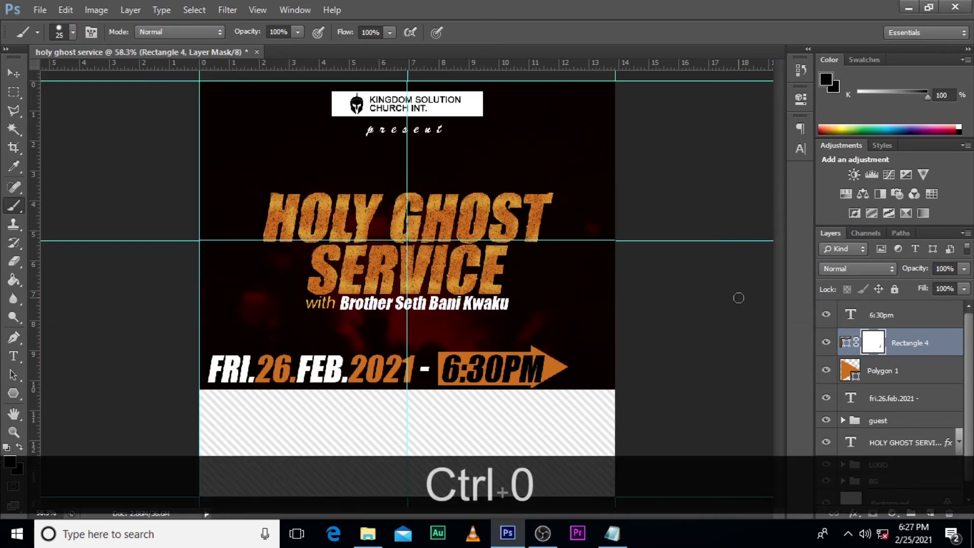
click(894, 315)
shift+click(892, 407)
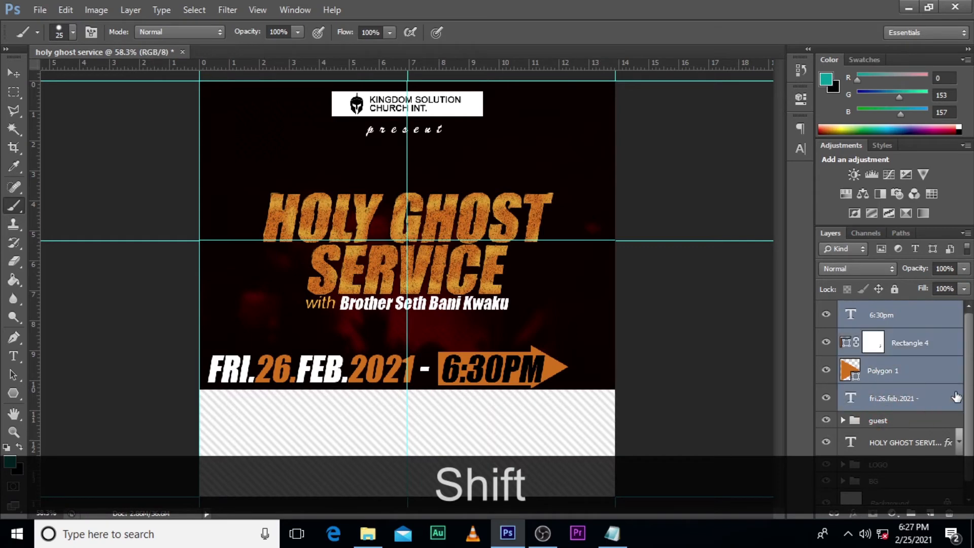
key(ctrl+g)
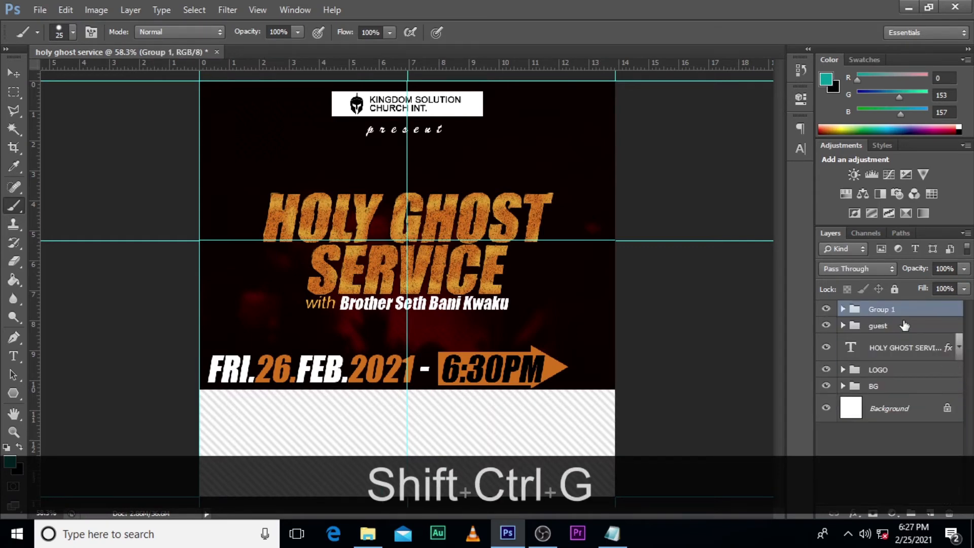
double_click(878, 310)
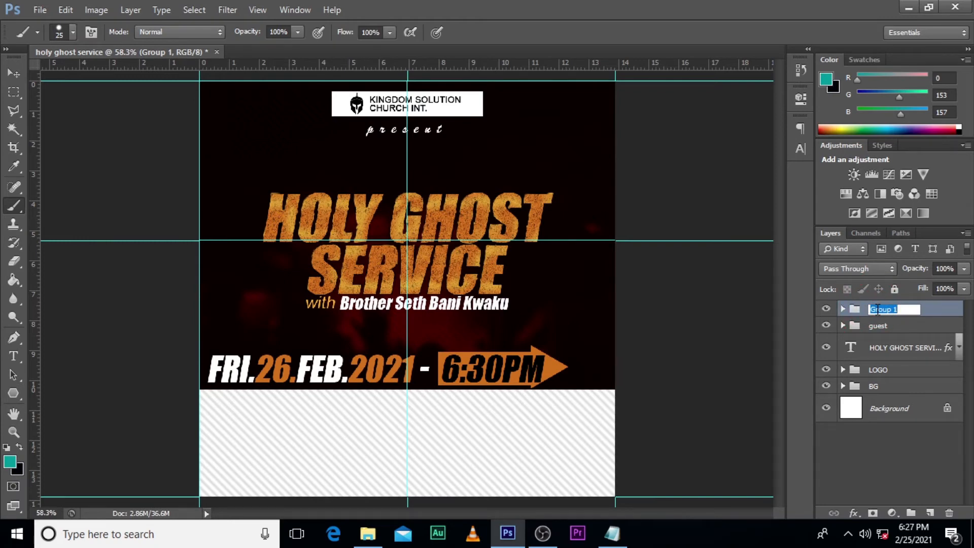
text(date)
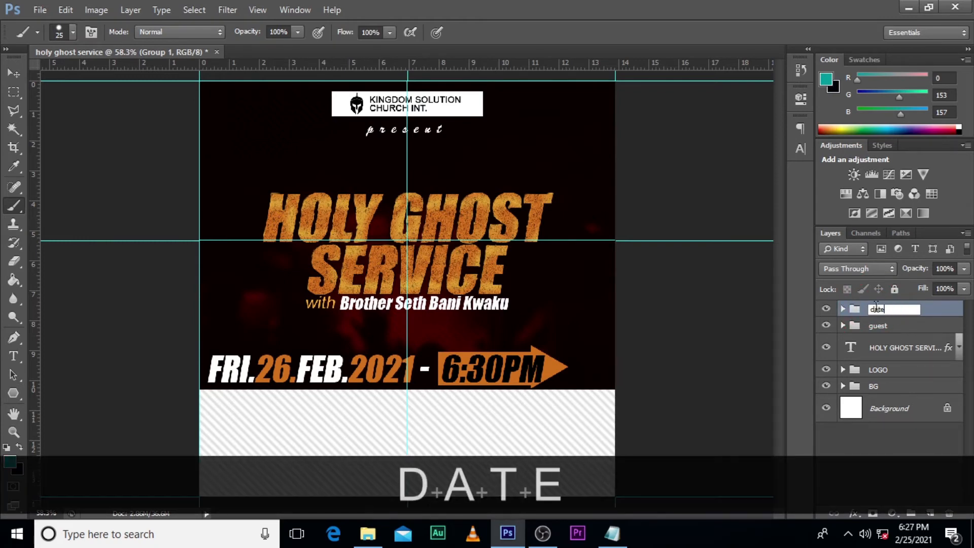
text( time)
key(Return)
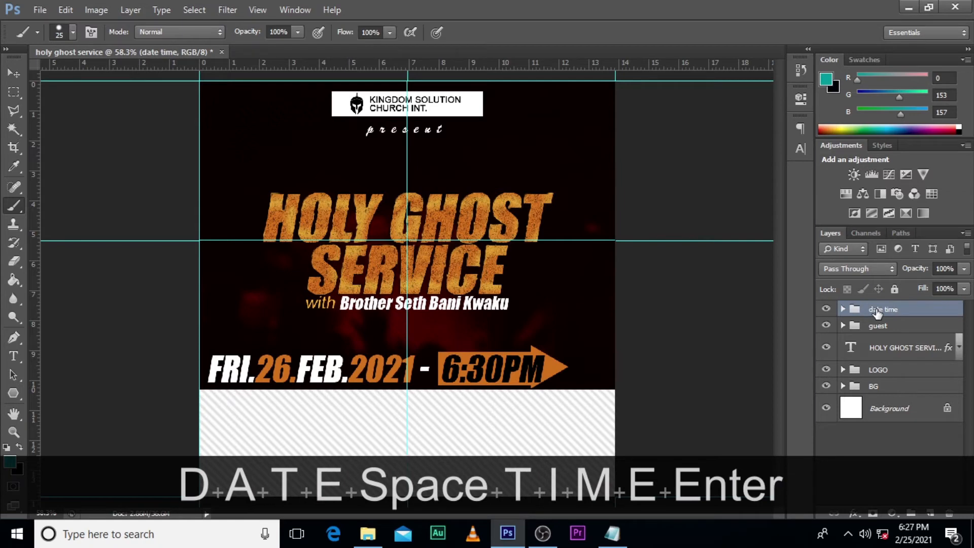
Step: Move the "date time" group right so that it is centered on the flyer's vertical guide
double_click(825, 309)
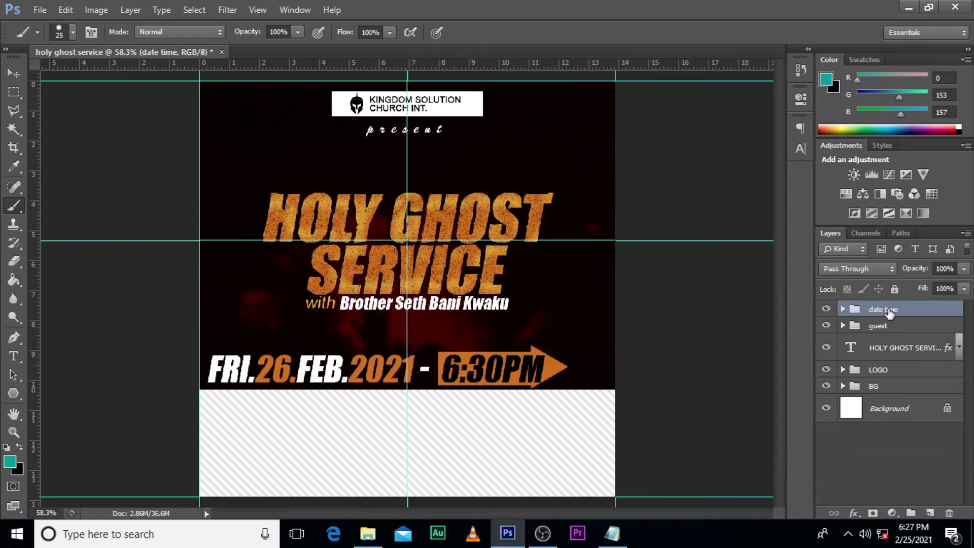
key(ctrl+t)
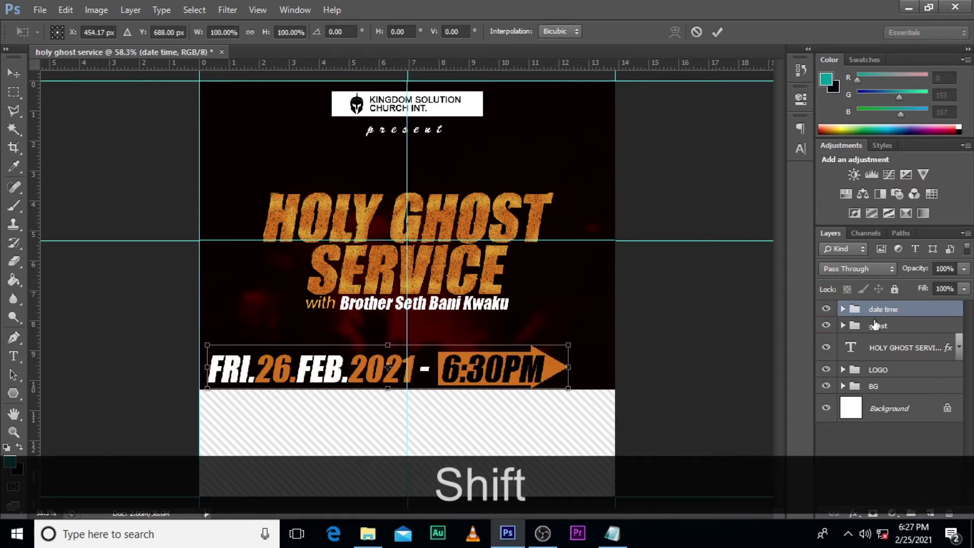
key(shift+Right)
key(shift+Right)
key(shift+Right)
key(shift+Right)
key(shift+Right)
key(Left)
key(Left)
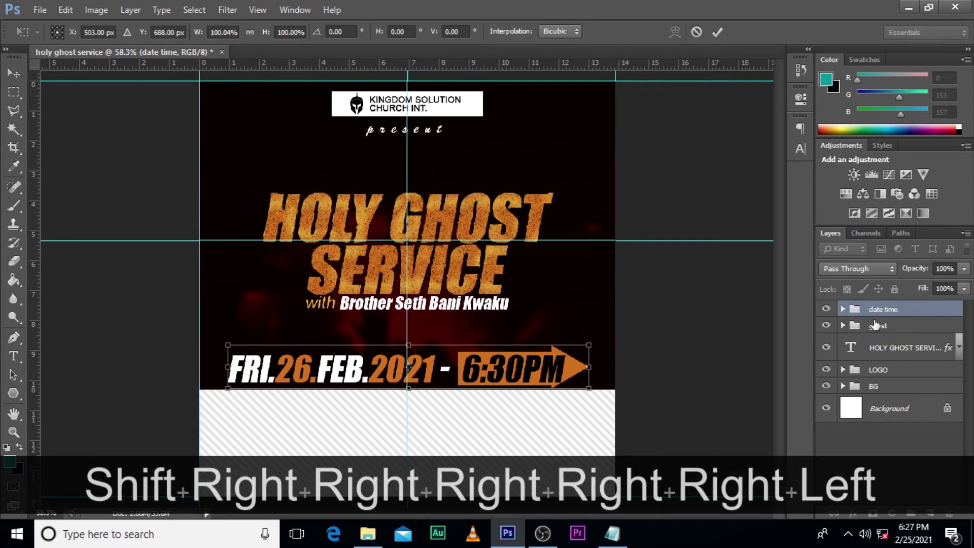
key(Return)
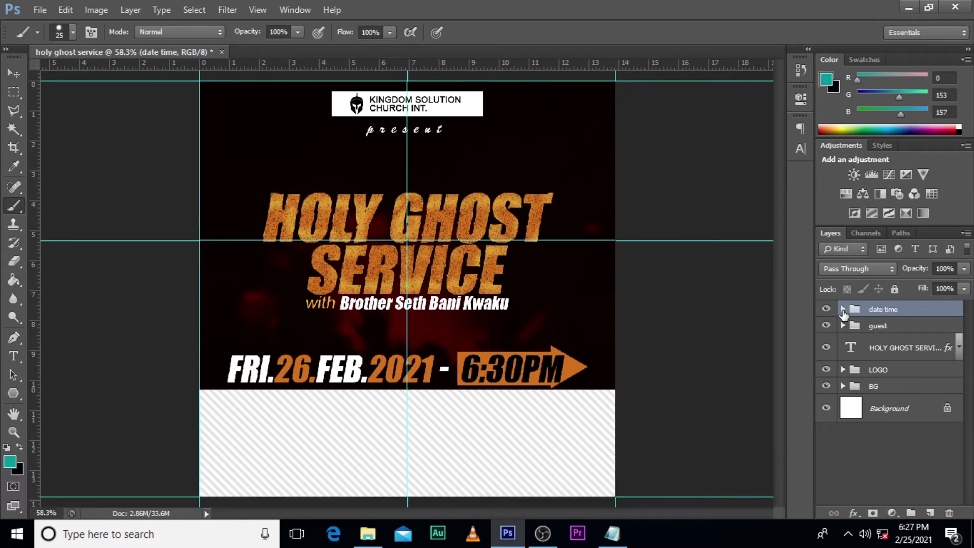
Step: Delete the space between 2021 and the dash in the date text
click(843, 309)
key(t)
click(862, 418)
double_click(862, 421)
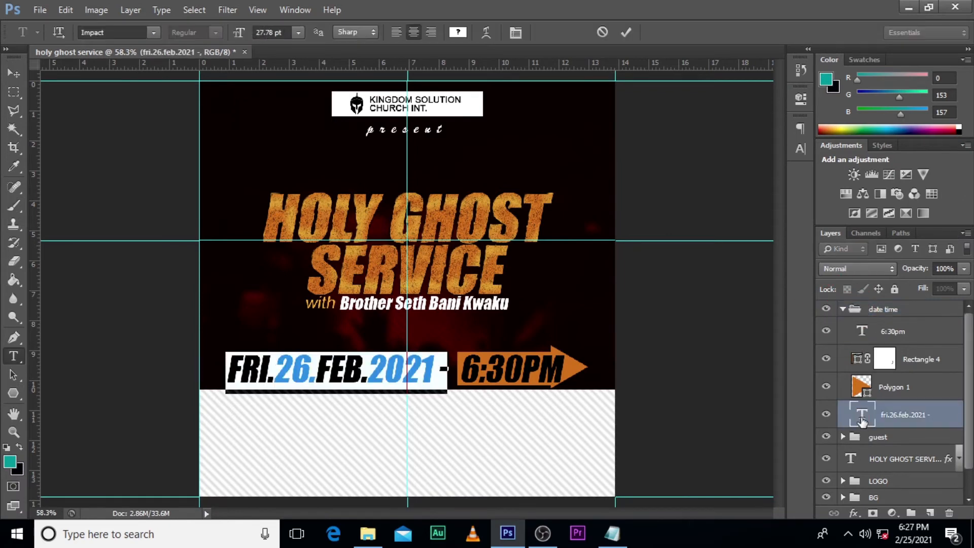
click(442, 373)
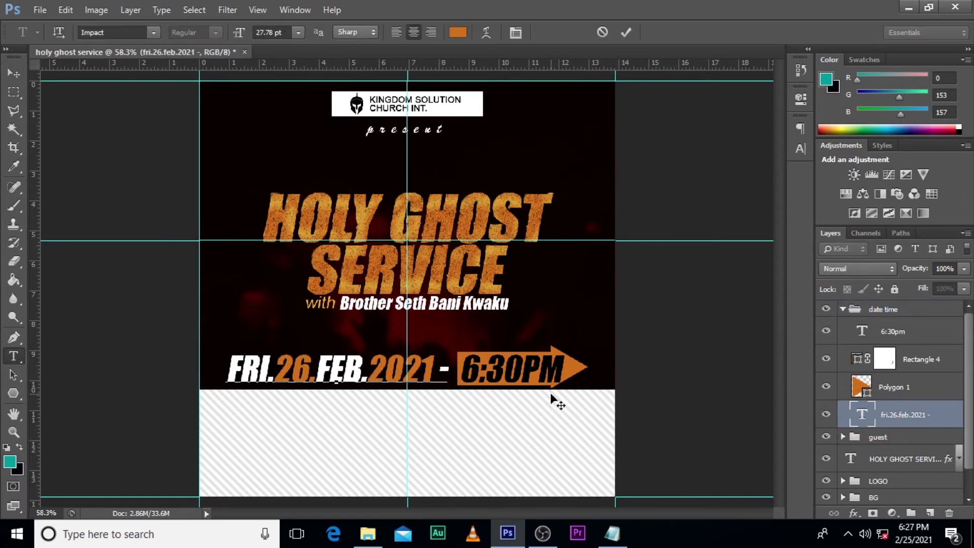
key(BackSpace)
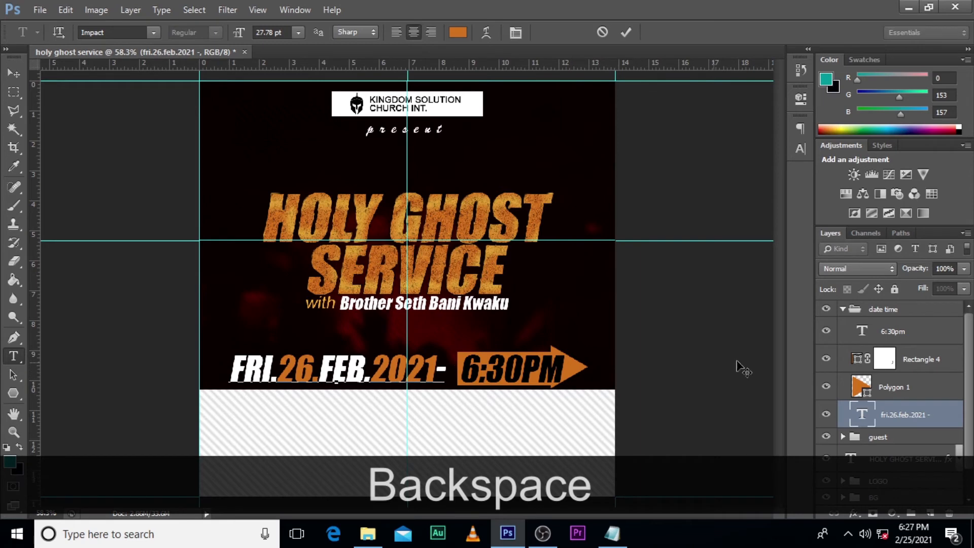
click(900, 407)
Step: Move the 6:30PM text, orange rectangle and arrowhead together left, closer to the dash after the date
click(908, 389)
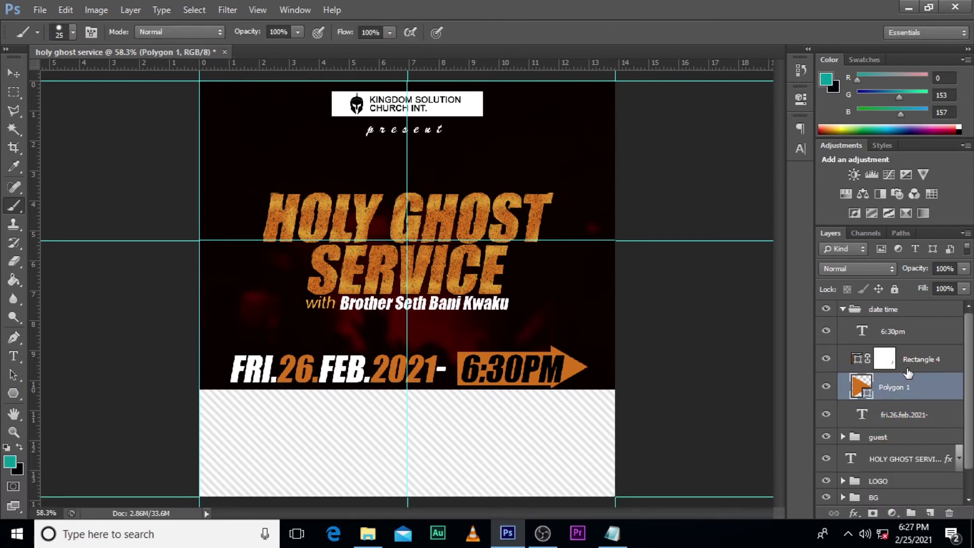
shift+click(909, 333)
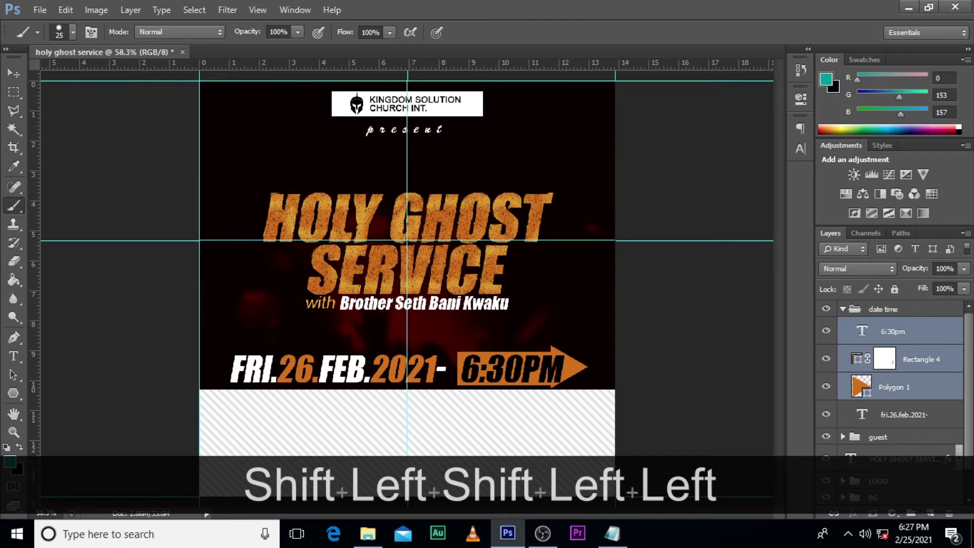
key(v)
key(Left)
key(Left)
key(Left)
key(Left)
key(Left)
key(Left)
key(Left)
key(Left)
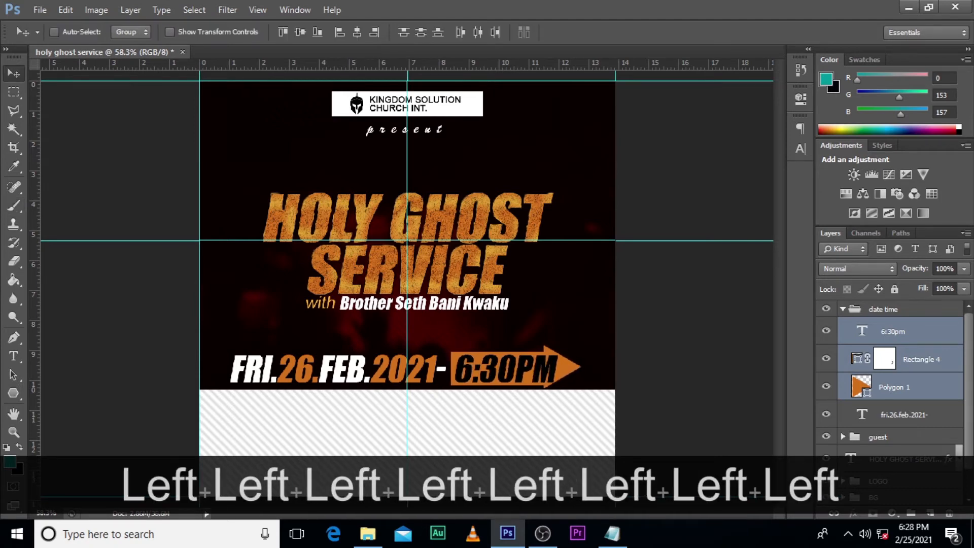
Step: Skew the orange rectangle and arrowhead horizontally by about -4.7° to match the slanted text, and collapse the "date time" group
click(902, 387)
ctrl+click(913, 358)
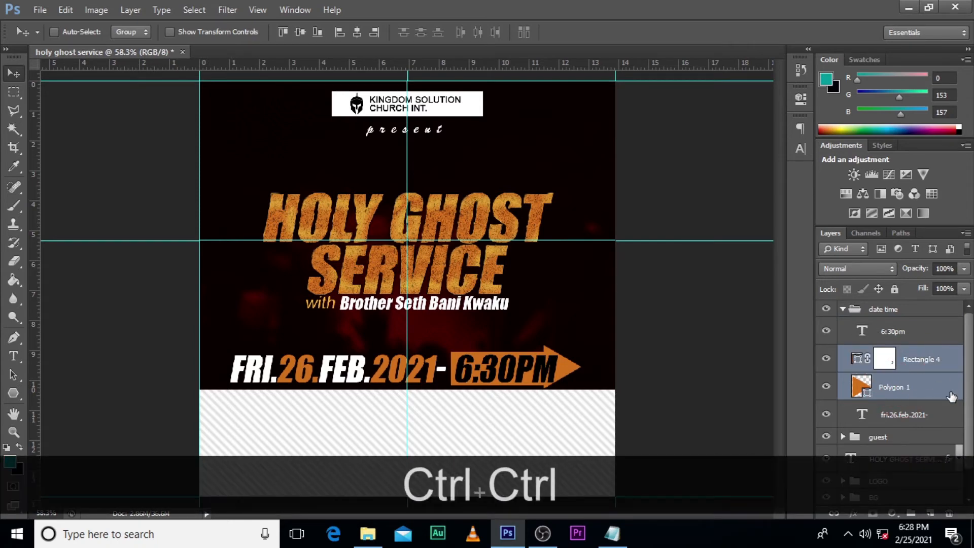
key(ctrl+t)
right_click(500, 310)
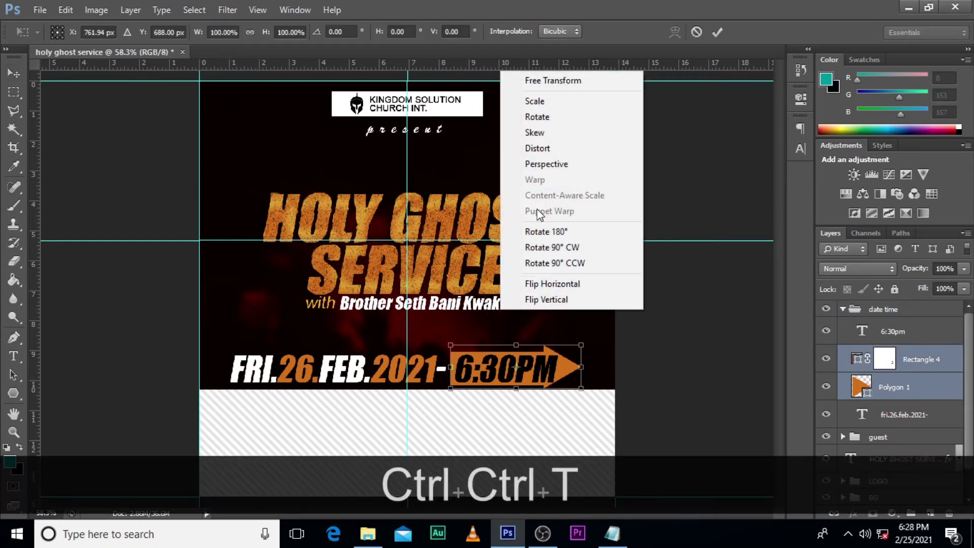
click(536, 133)
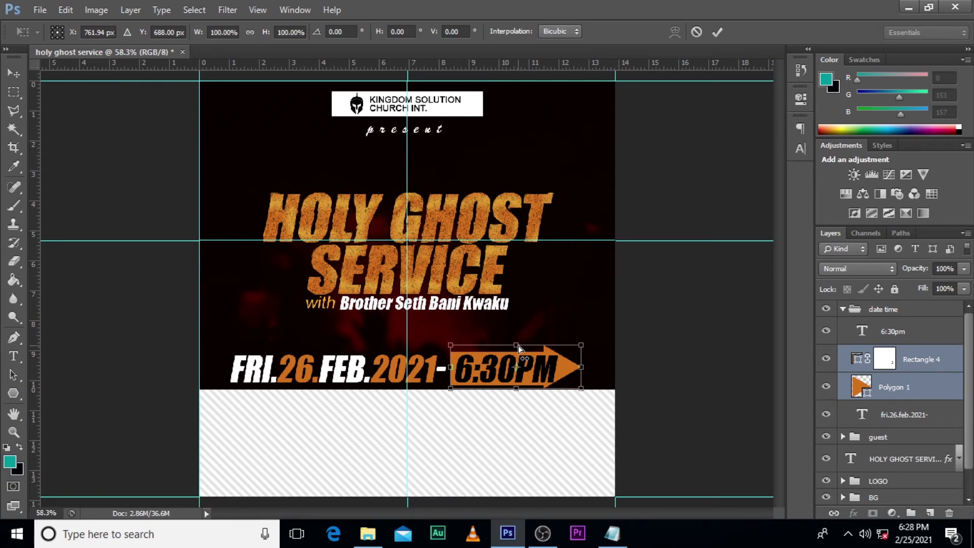
drag(519, 346, 521, 345)
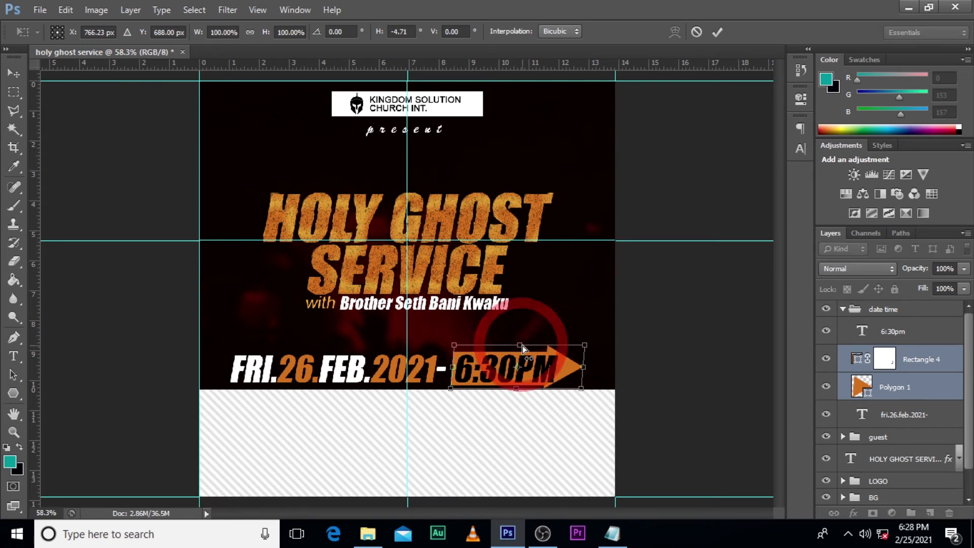
key(Return)
click(842, 309)
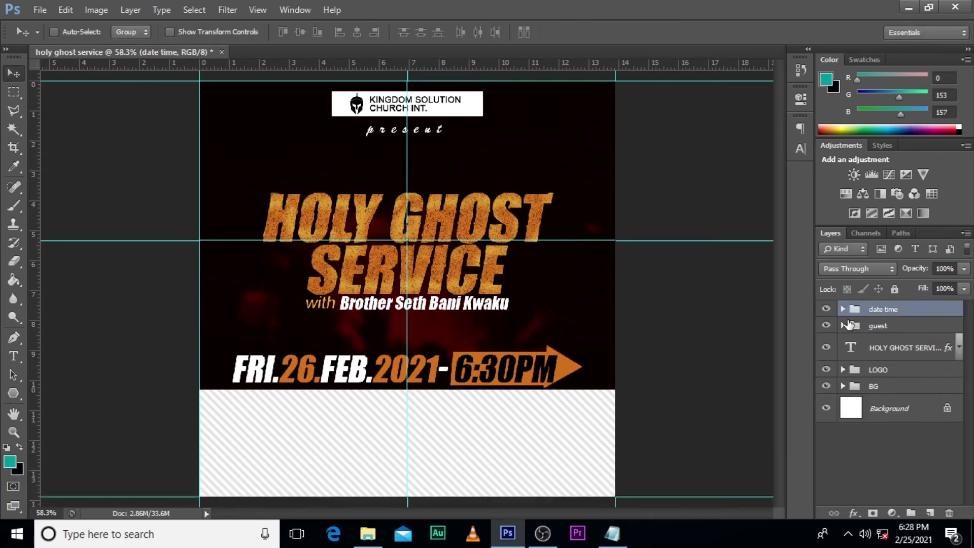
Step: Scale the "guest" group and HOLY GHOST SERVICE title together to about 113% around their center, and nudge them down slightly
click(882, 331)
ctrl+click(898, 352)
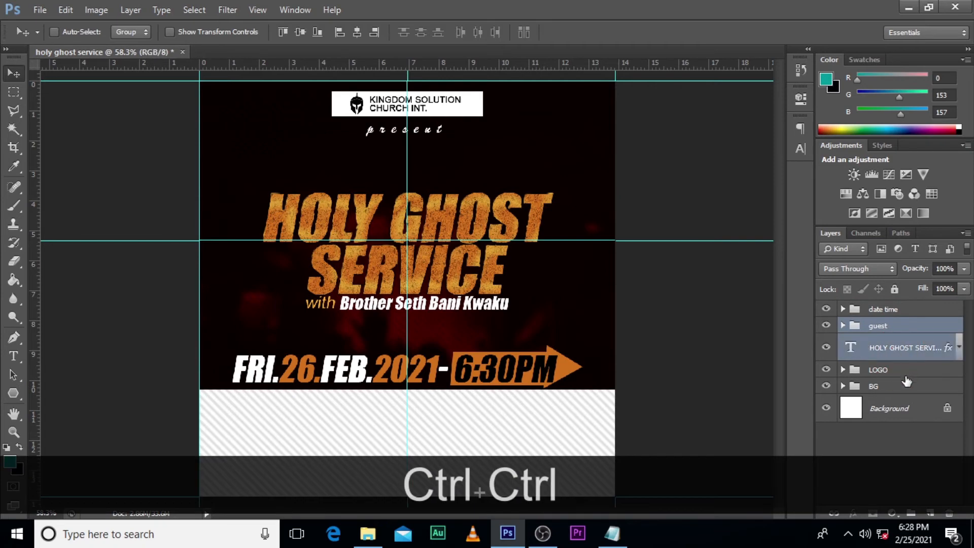
key(ctrl+t)
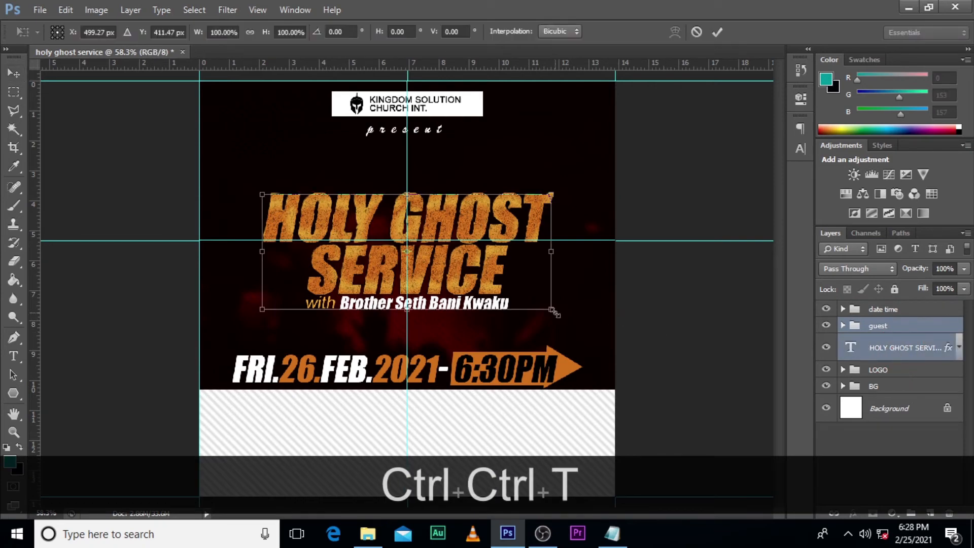
drag(554, 312, 570, 330)
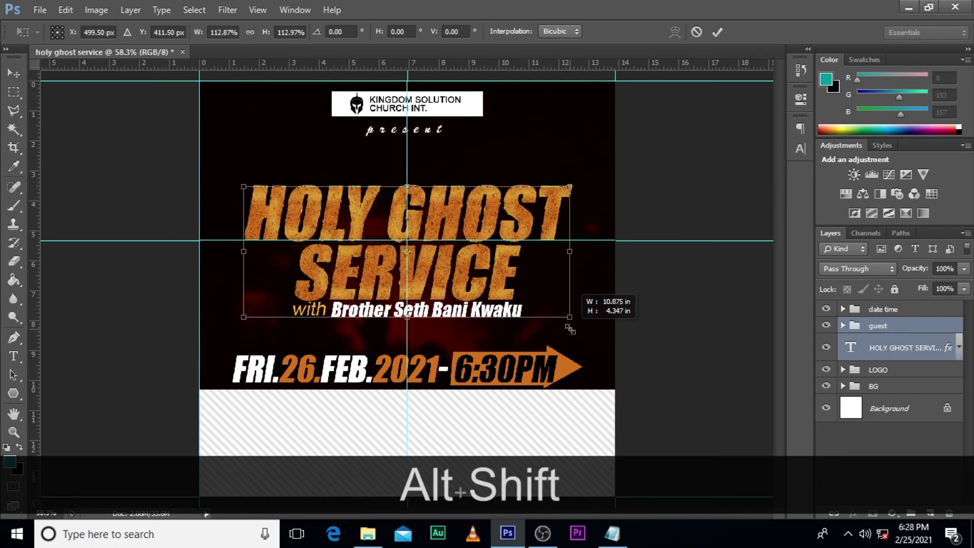
alt+shift+click(570, 329)
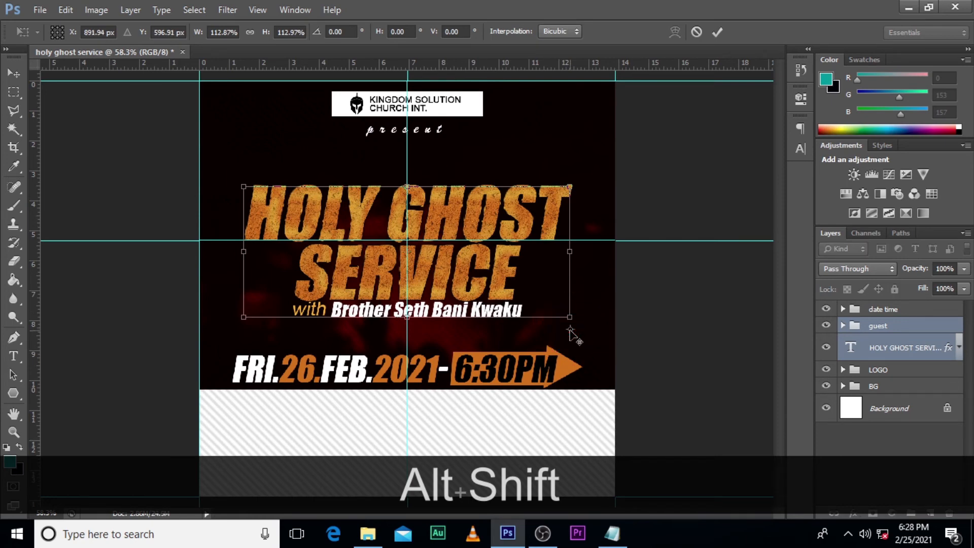
key(Down)
key(Down)
key(Down)
key(Down)
key(Down)
key(Down)
key(Down)
key(Down)
key(Down)
key(Down)
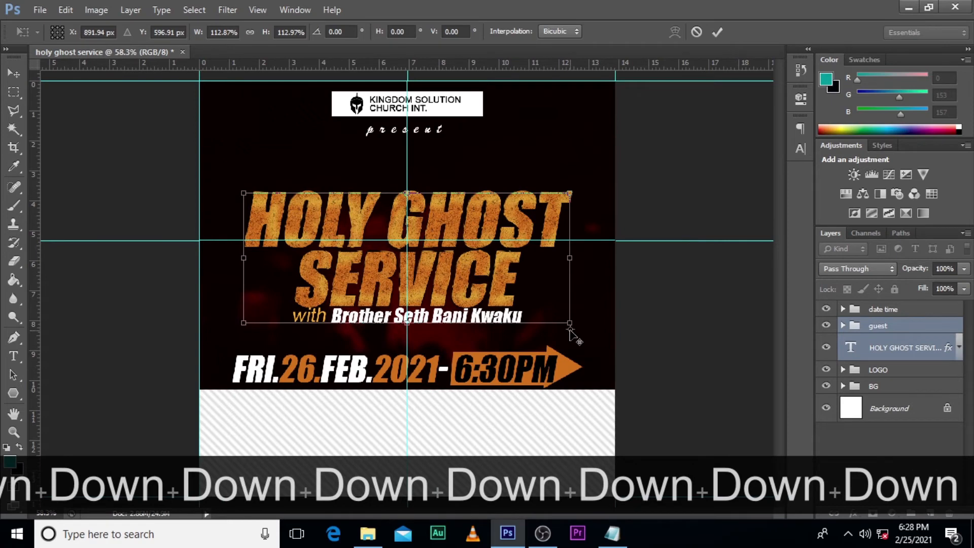
key(Return)
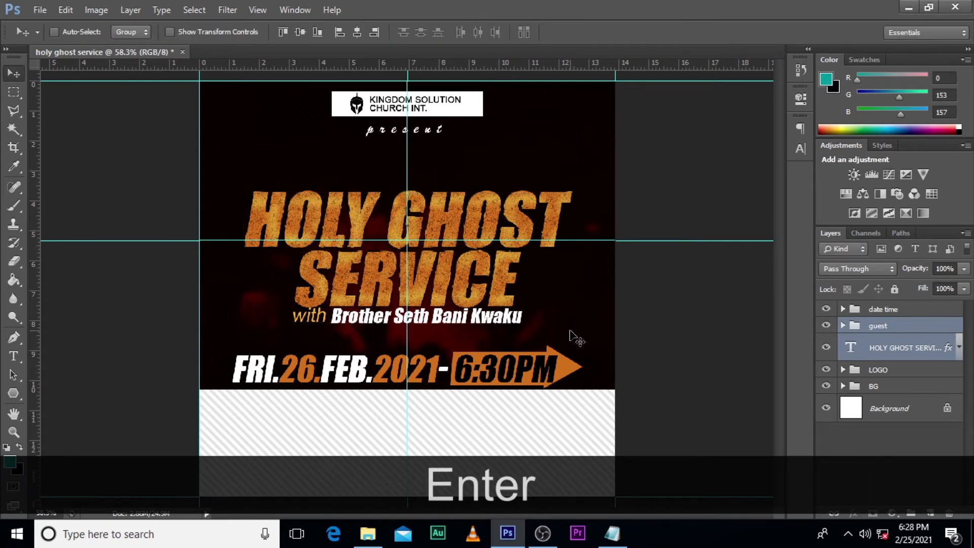
Step: Nudge the "date time" group up slightly, closer to the speaker line
click(893, 312)
key(Up)
key(Up)
key(Up)
key(Up)
key(Up)
key(Up)
key(Up)
key(Up)
key(Up)
key(Up)
key(Up)
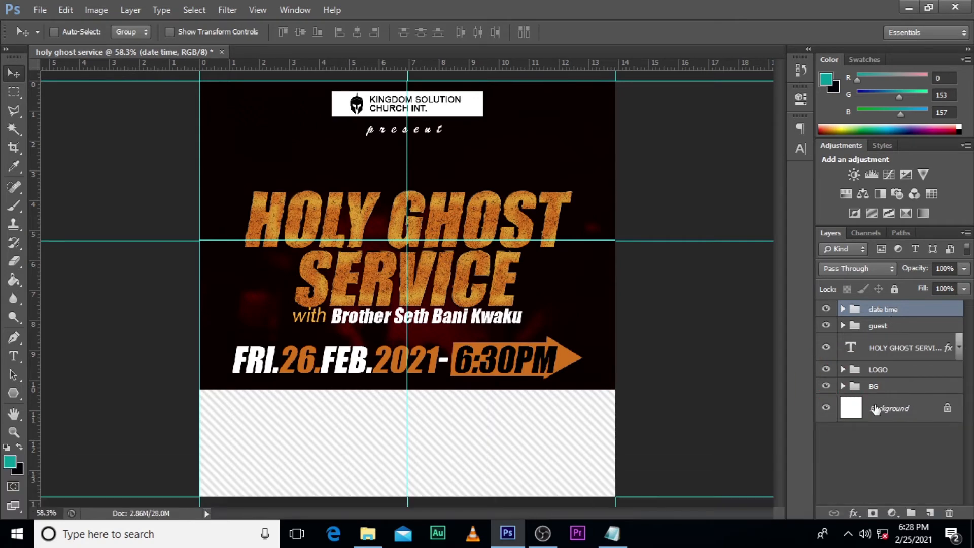
Step: Extend the striped footer's Rectangle 1 in the "BG" group upward to about 109% height, and collapse the group
click(855, 389)
click(843, 387)
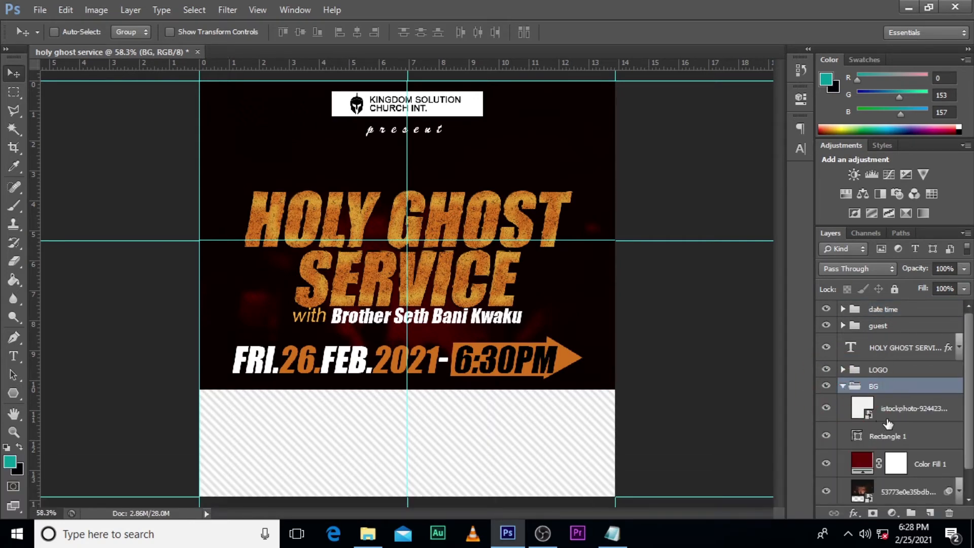
click(893, 438)
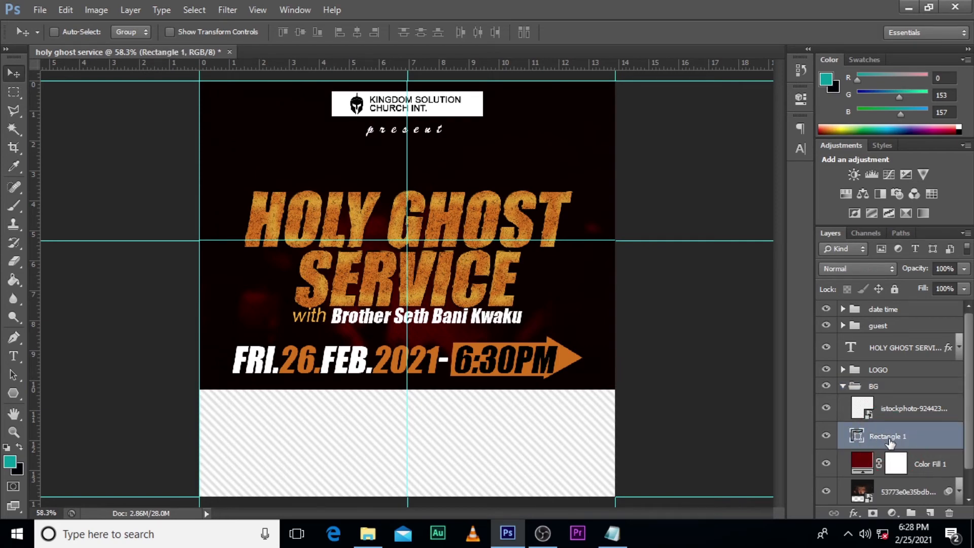
key(ctrl+t)
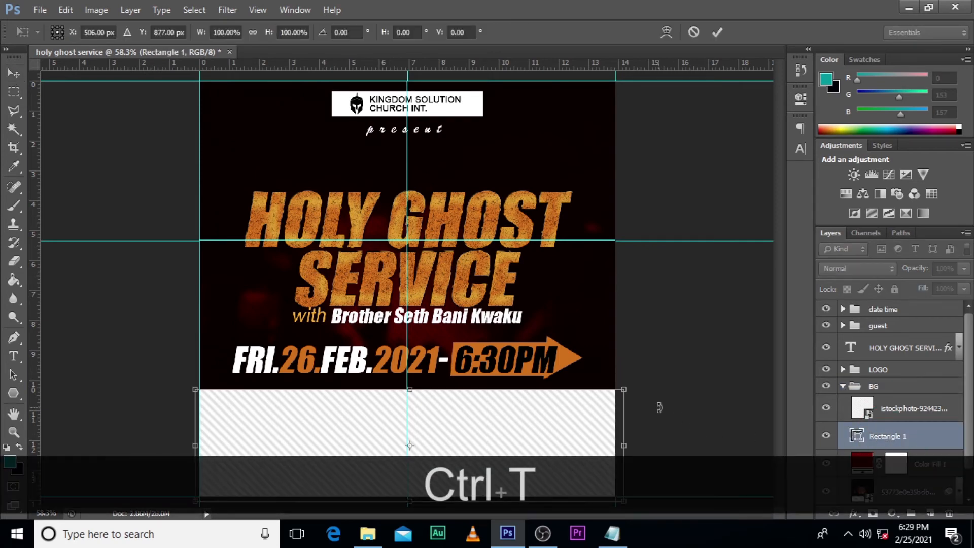
drag(411, 388, 410, 380)
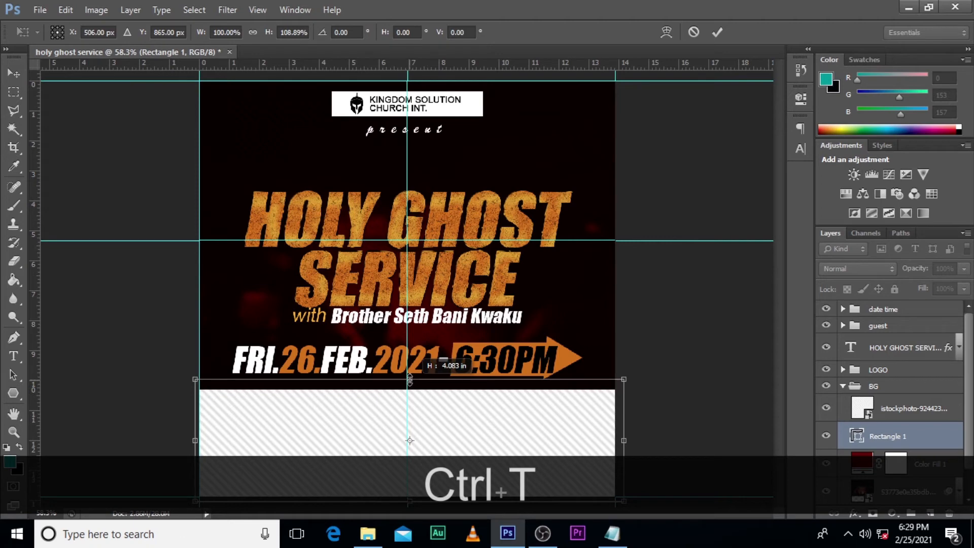
key(Return)
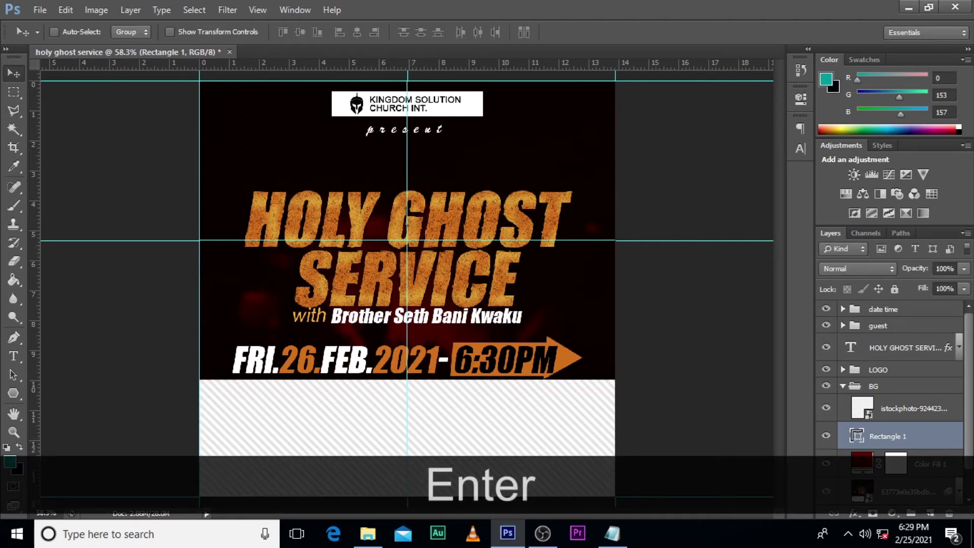
click(863, 351)
click(843, 387)
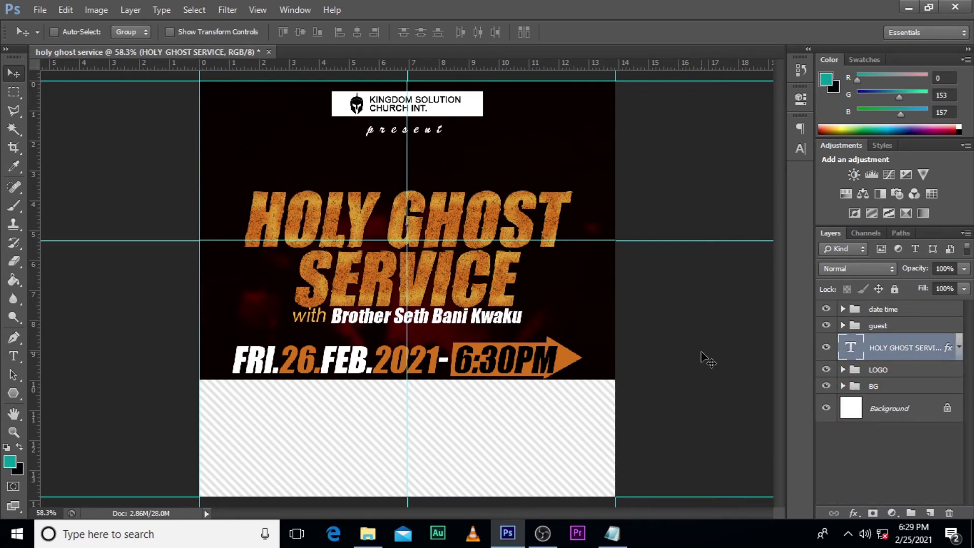
Step: Expand the "date time" group and nudge the orange arrowhead Polygon 1 down slightly
click(844, 310)
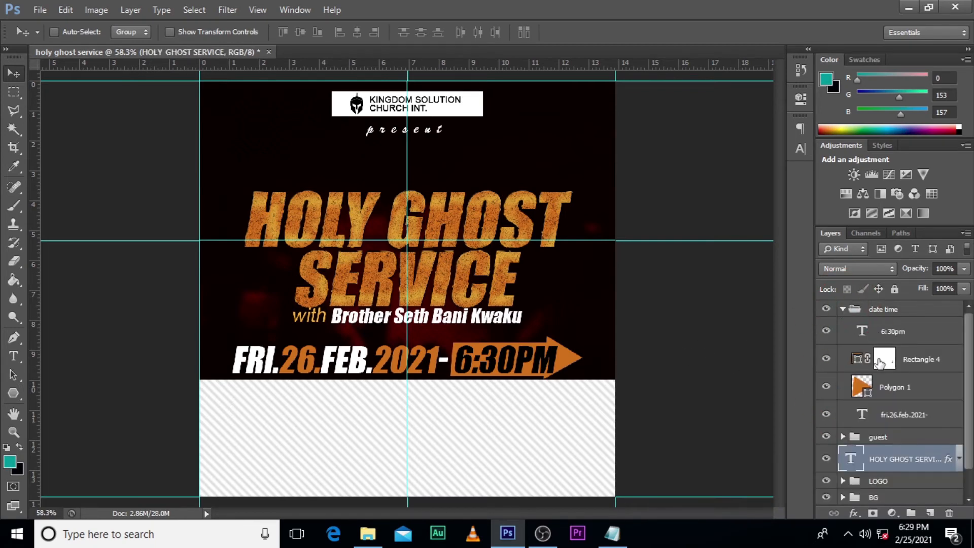
click(892, 388)
key(Down)
key(Down)
key(Down)
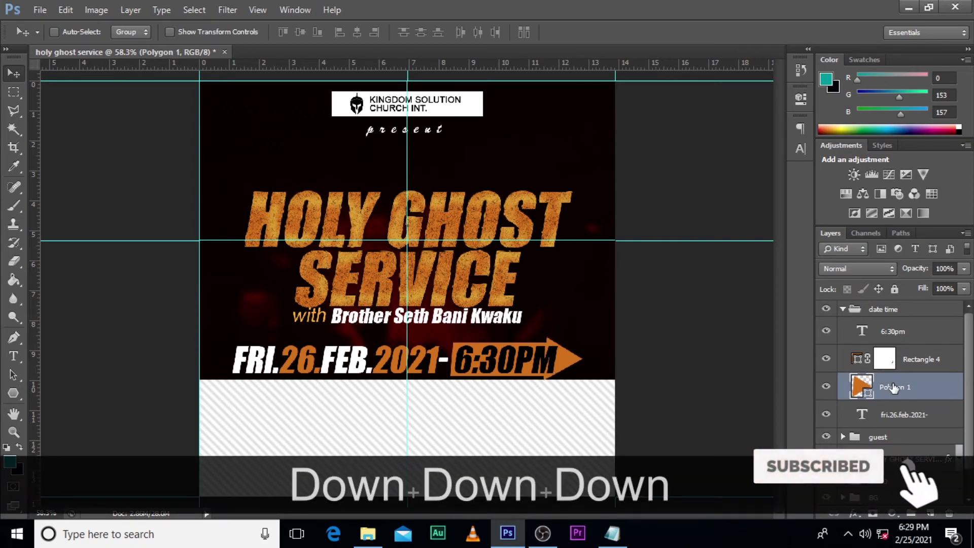
Step: Hide the guides, draw a thin rectangle of about 798 × 4 px across the footer's upper edge, and fill it black
key(ctrl+h)
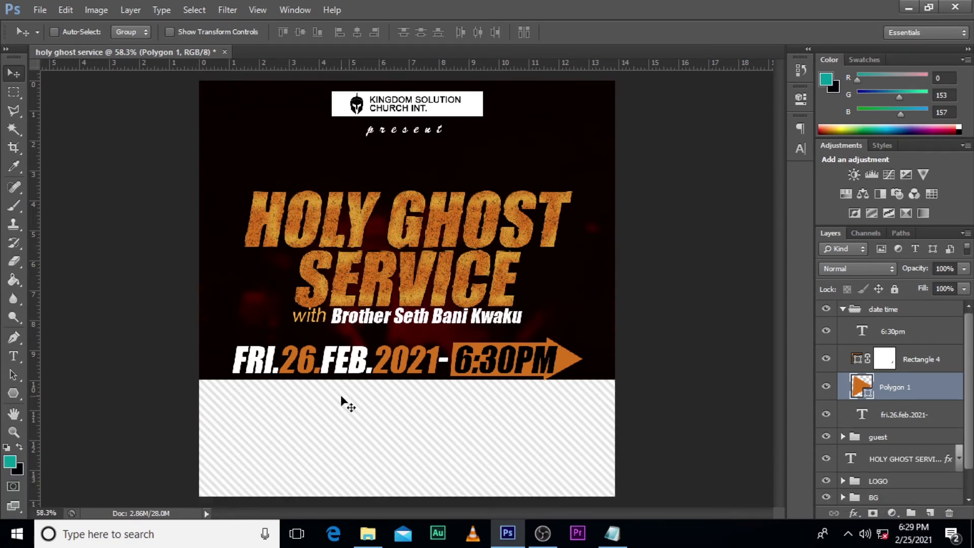
click(14, 392)
click(50, 394)
drag(250, 391, 582, 391)
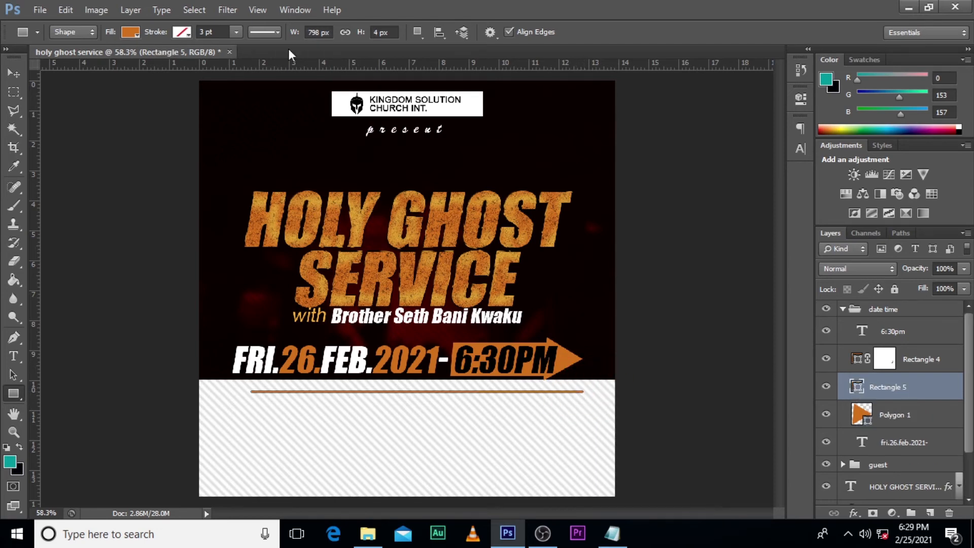
click(131, 33)
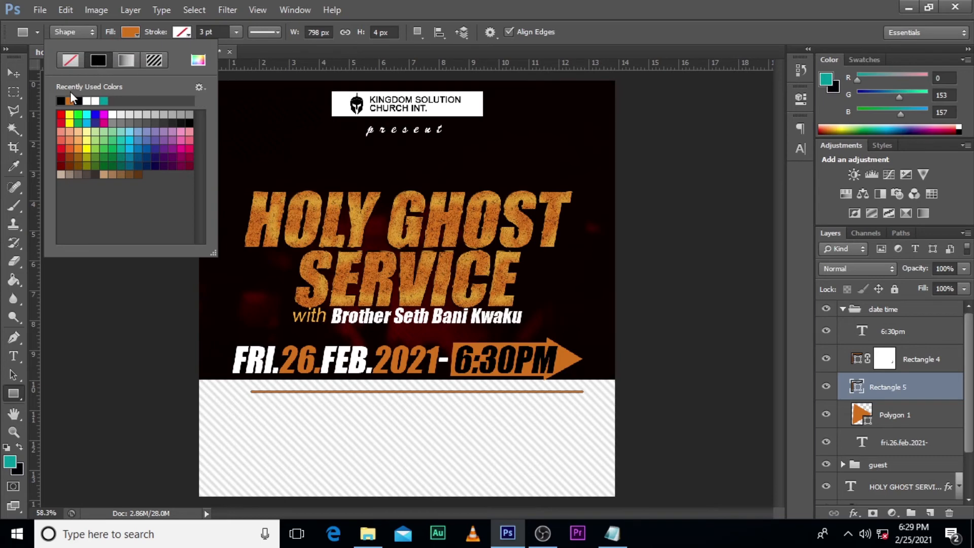
click(61, 100)
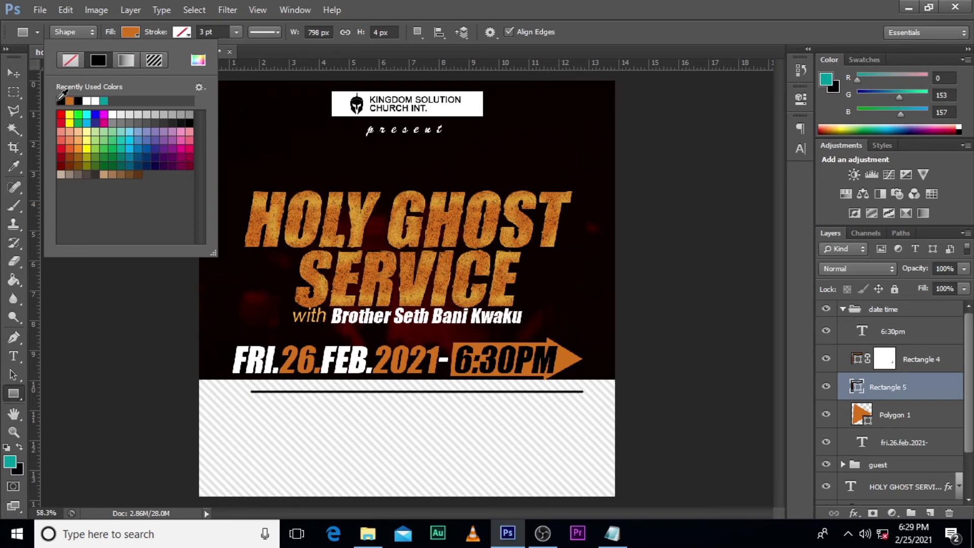
Step: Move the Rectangle 5 layer out of the "date time" group to the top of the layer stack, and collapse the group
click(905, 397)
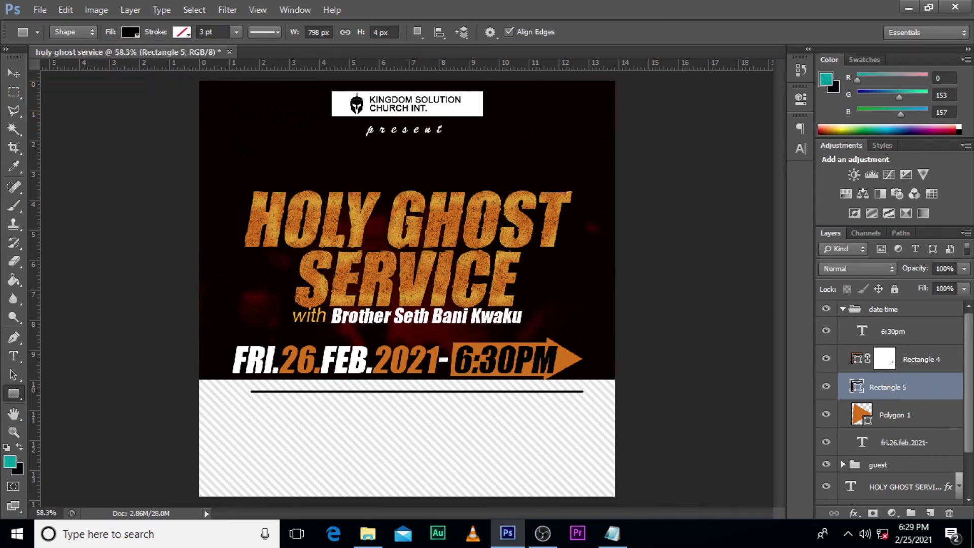
key(t)
drag(885, 390, 888, 304)
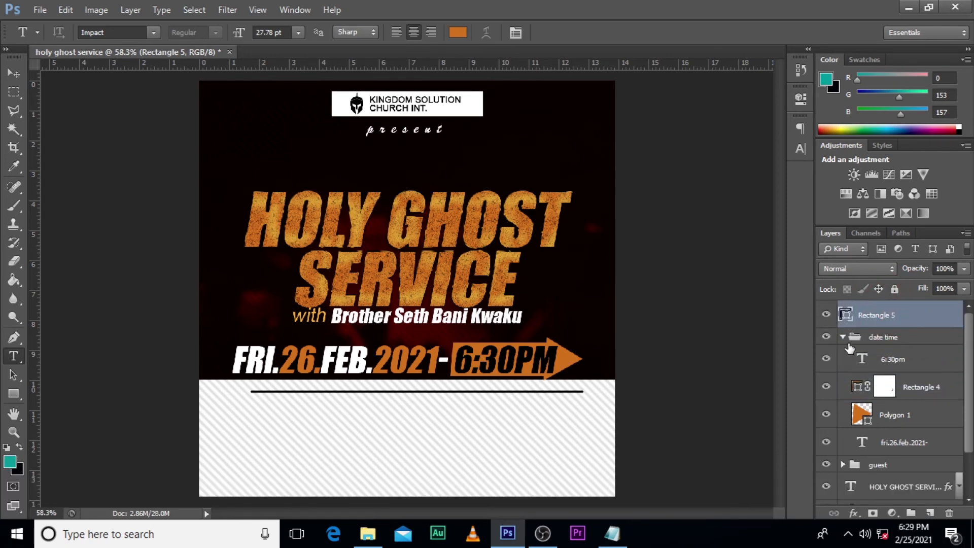
click(842, 337)
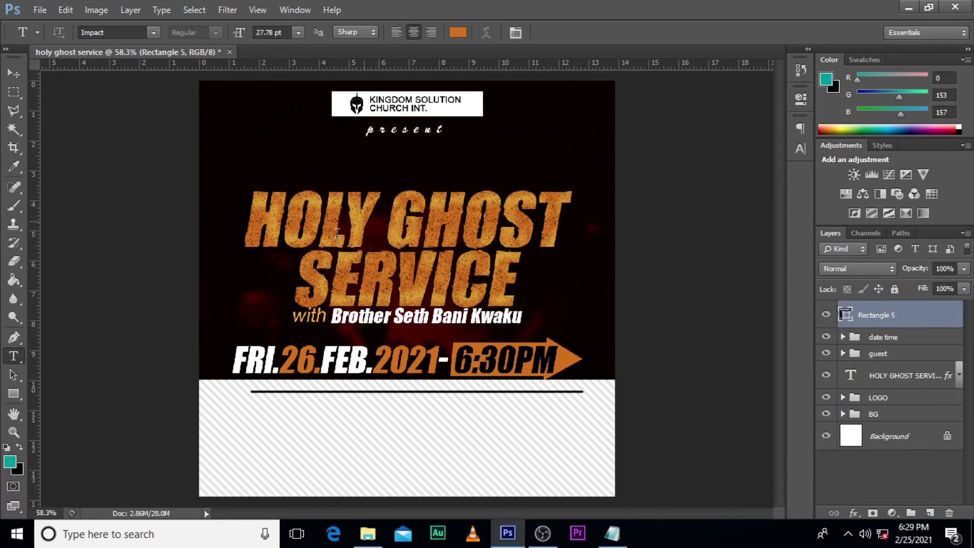
Step: Add the text "KINGDOM SOLUTION CHURCH" in the striped footer below the thin black line
key(t)
click(283, 419)
key(Caps_Lock)
text(KING DO)
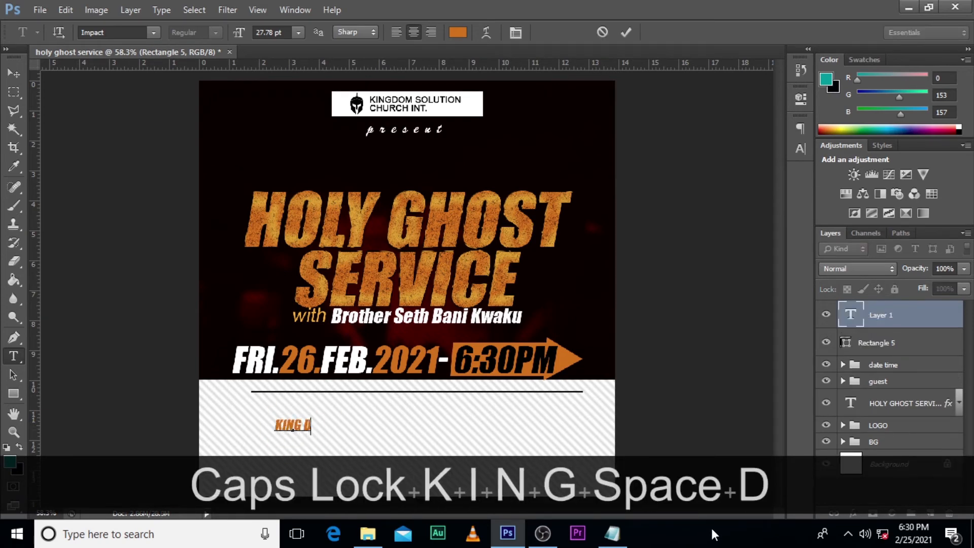
key(BackSpace)
key(BackSpace)
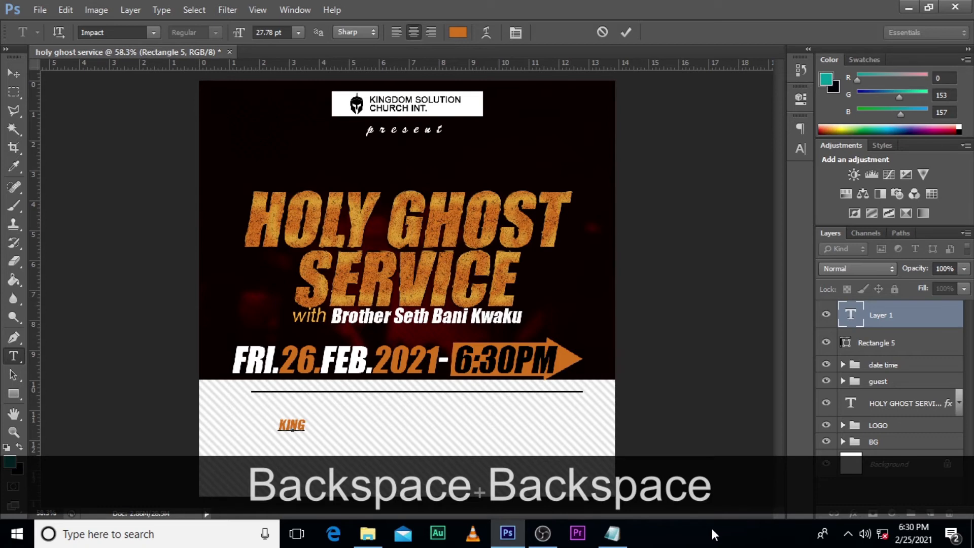
key(BackSpace)
text(DOM SOL)
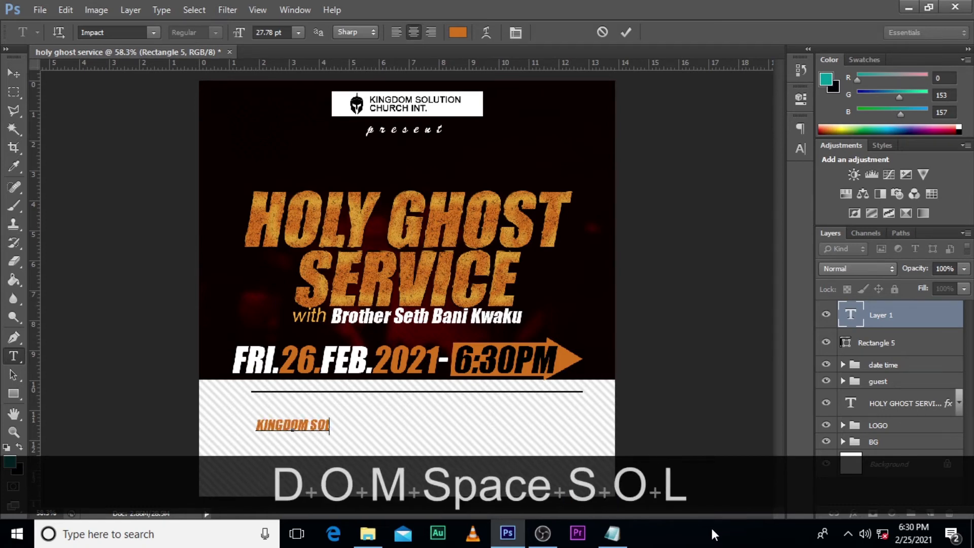
text(UTION)
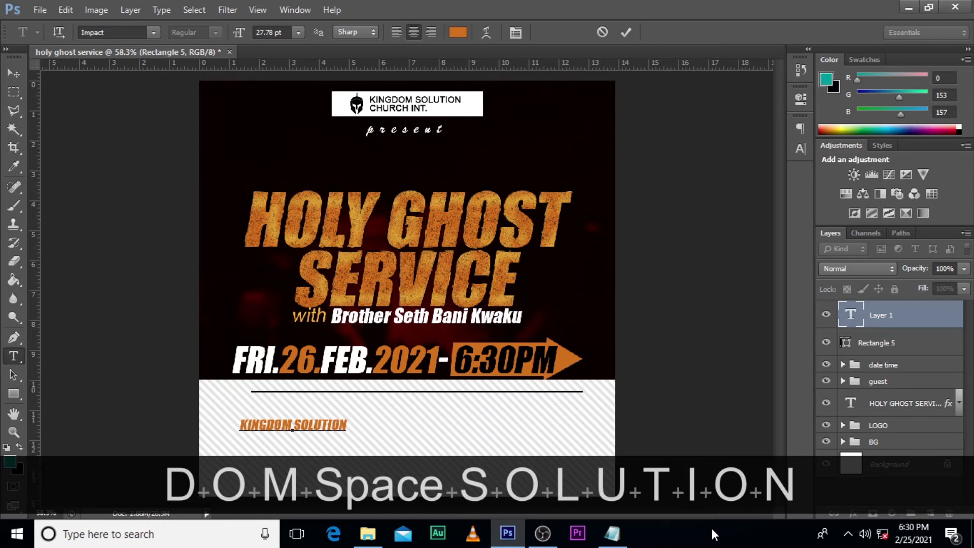
text( CHURCH)
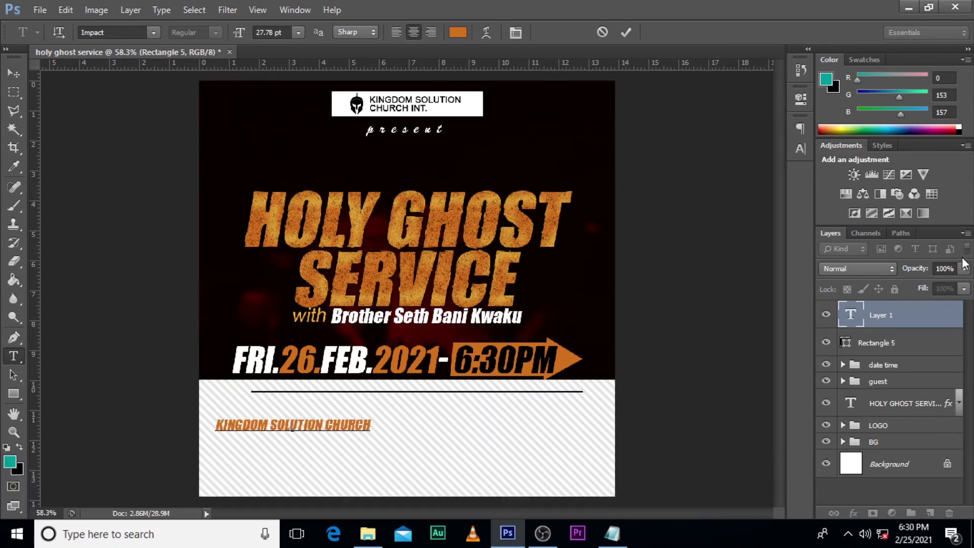
click(893, 315)
Step: Show the guides, remove the faux italic from the footer church name, and set its text color to black (000000)
key(ctrl+h)
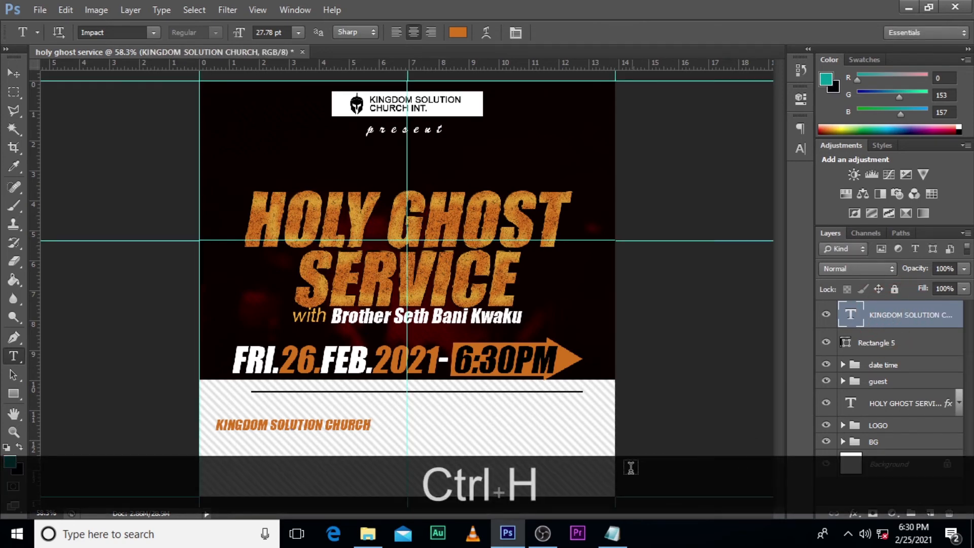
click(801, 128)
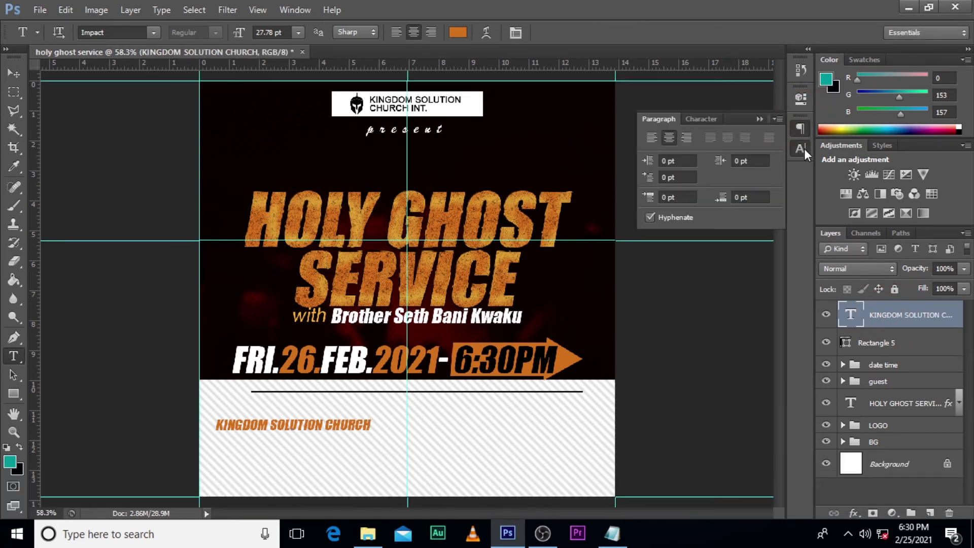
click(801, 148)
click(664, 232)
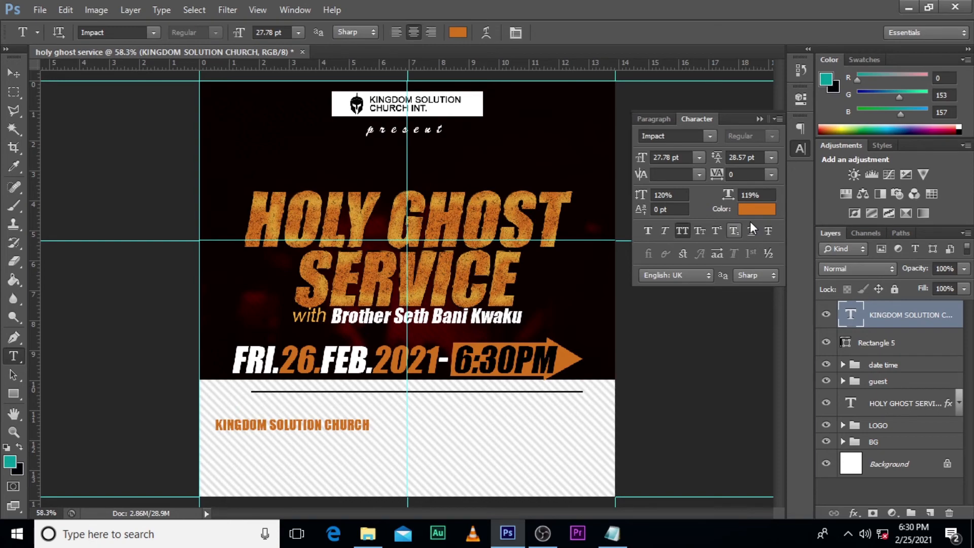
click(756, 209)
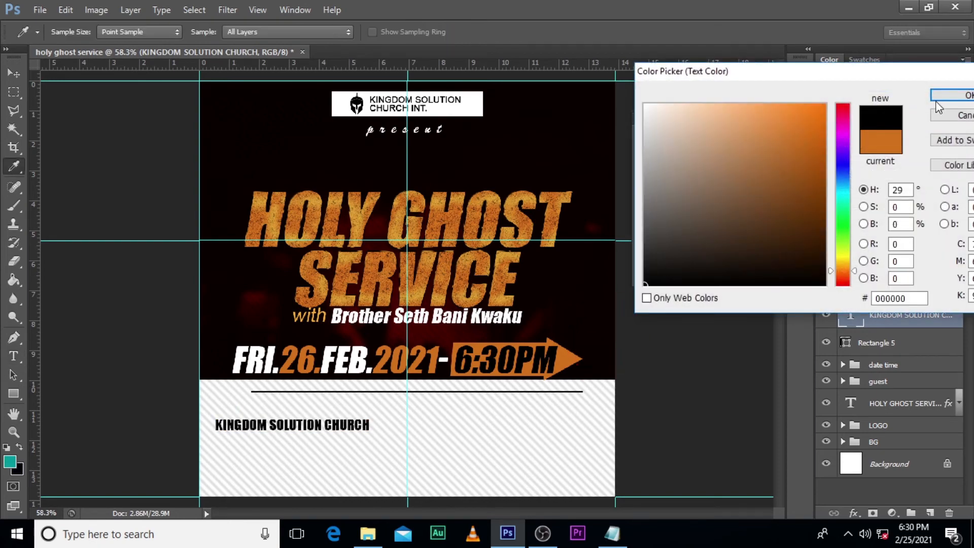
click(947, 96)
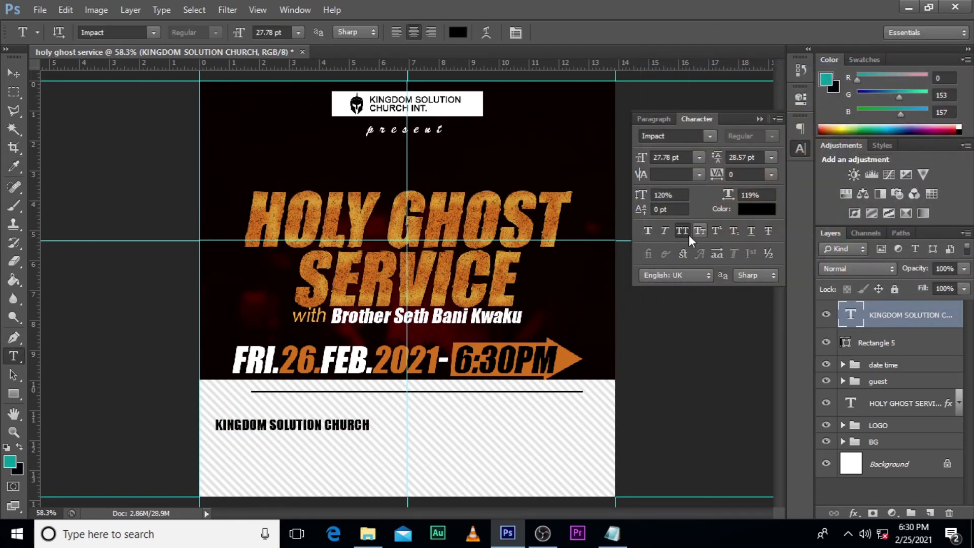
Step: Scale the footer church name to about 138% and center it on the vertical guide just below the thin black line
key(ctrl+t)
drag(370, 435, 484, 413)
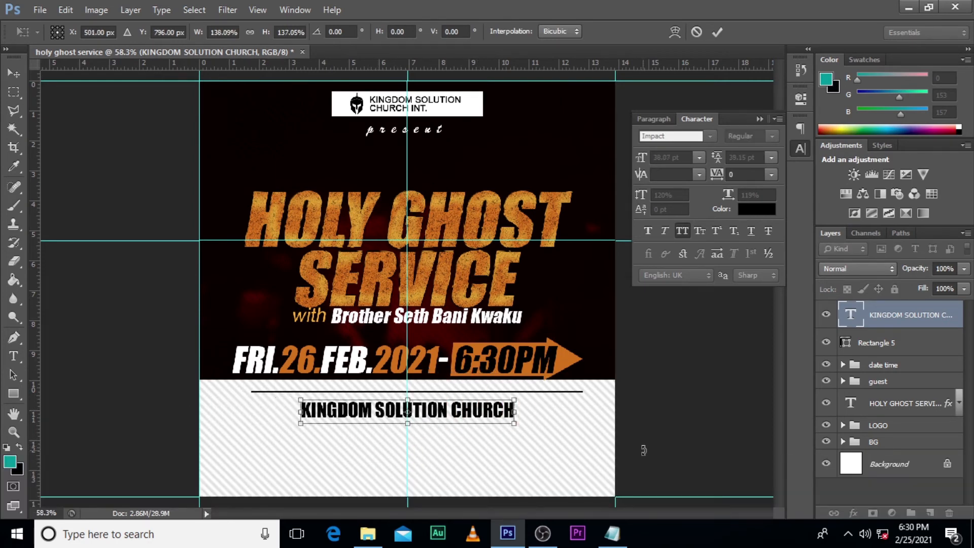
key(Return)
Step: Set the footer church name in Franklin Gothic Demi and scale it down to 34.35 pt
click(710, 136)
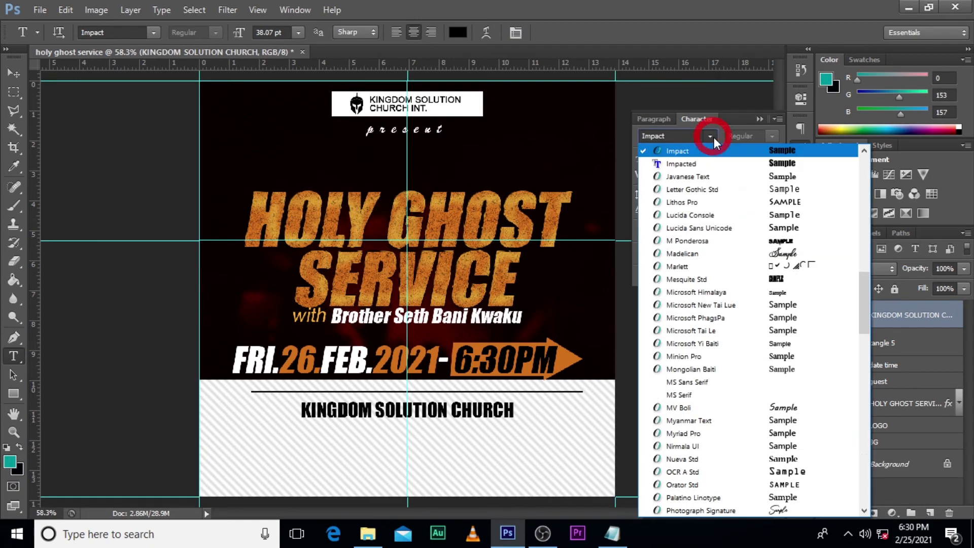
drag(868, 297, 865, 259)
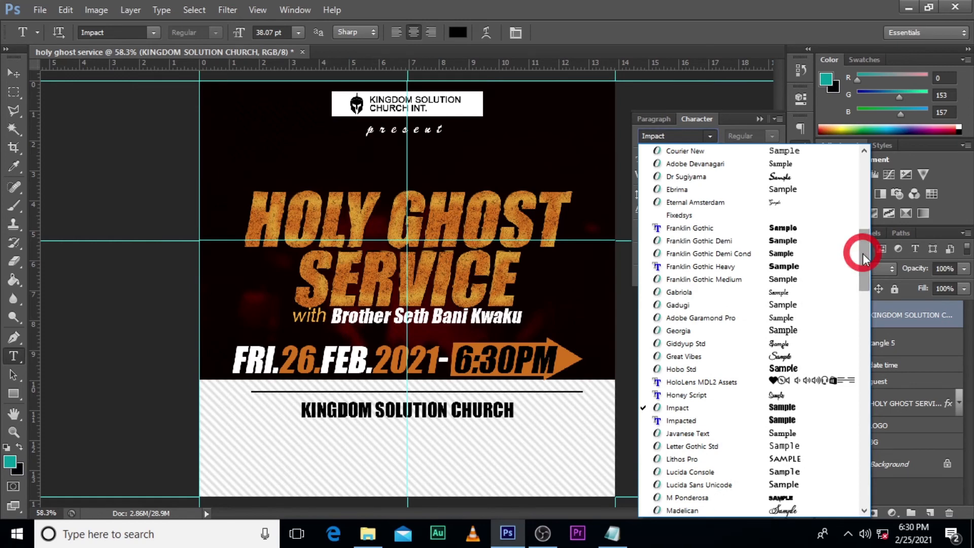
click(786, 228)
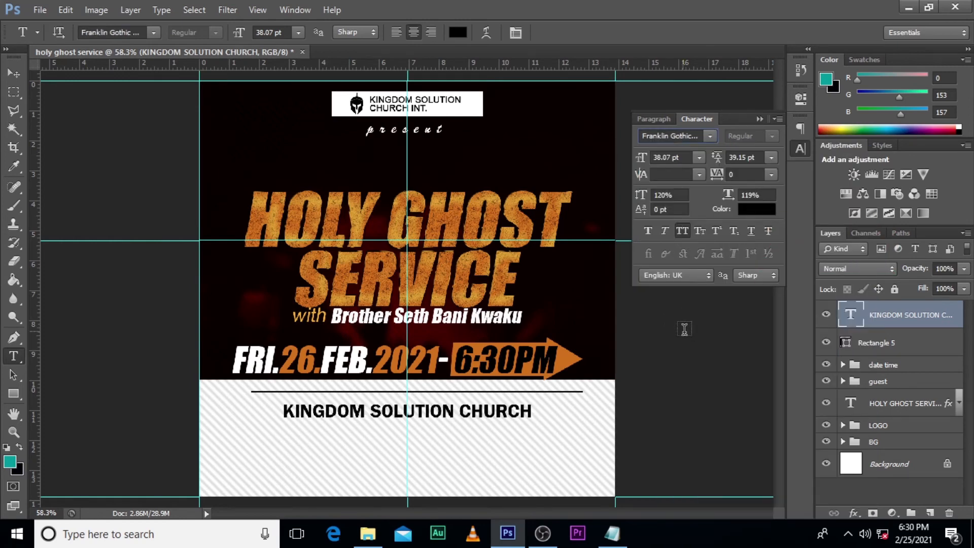
key(ctrl+t)
drag(532, 421, 522, 421)
key(Return)
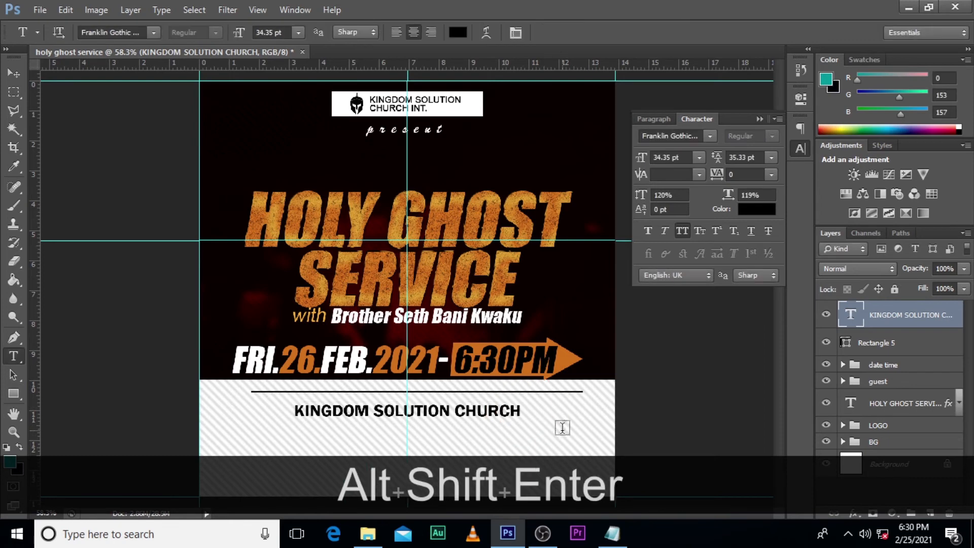
Step: Nudge the footer church name up slightly, closer to the thin black line
key(Up)
key(Up)
key(v)
key(Up)
key(Up)
key(Up)
key(Up)
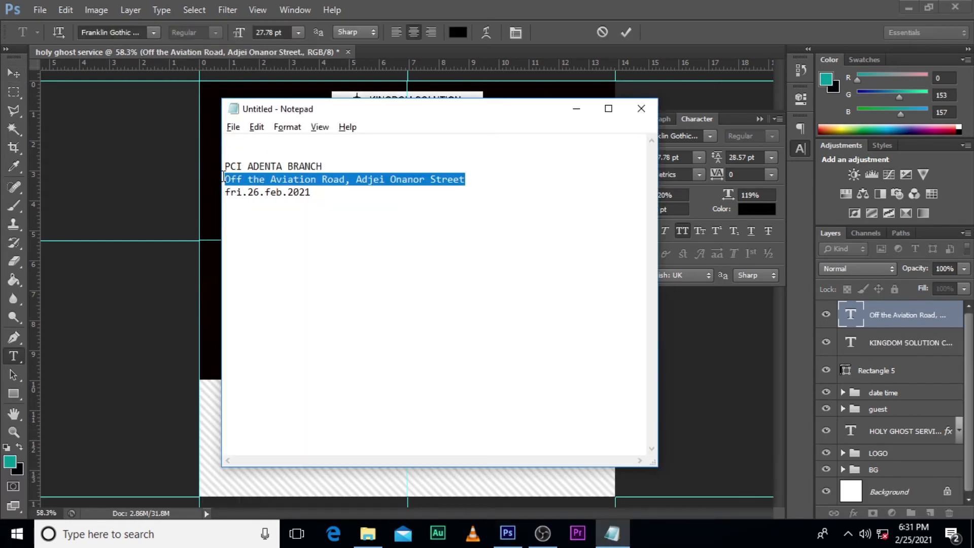
Step: Copy the street address from Notepad and paste it into the new footer text layer below the church name
key(ctrl+c)
key(alt+Tab)
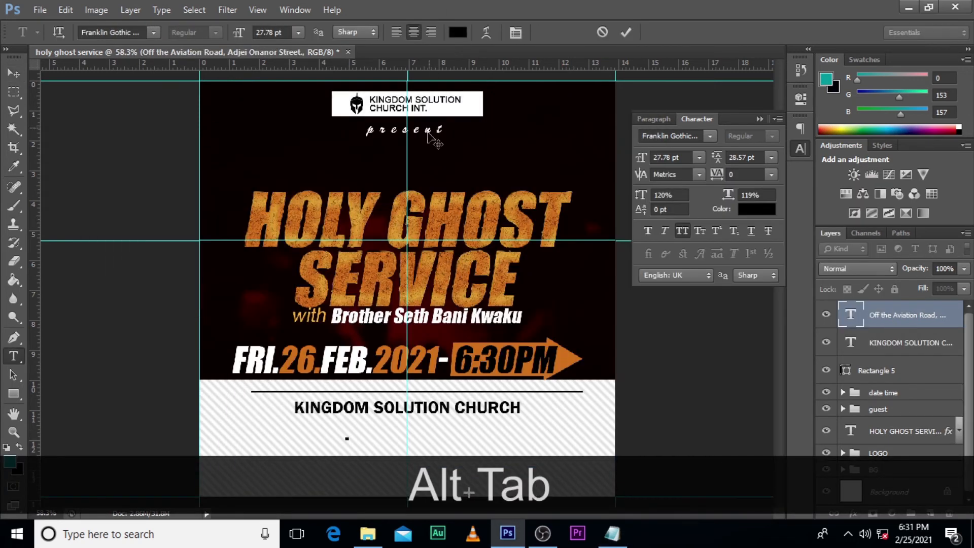
key(ctrl+v)
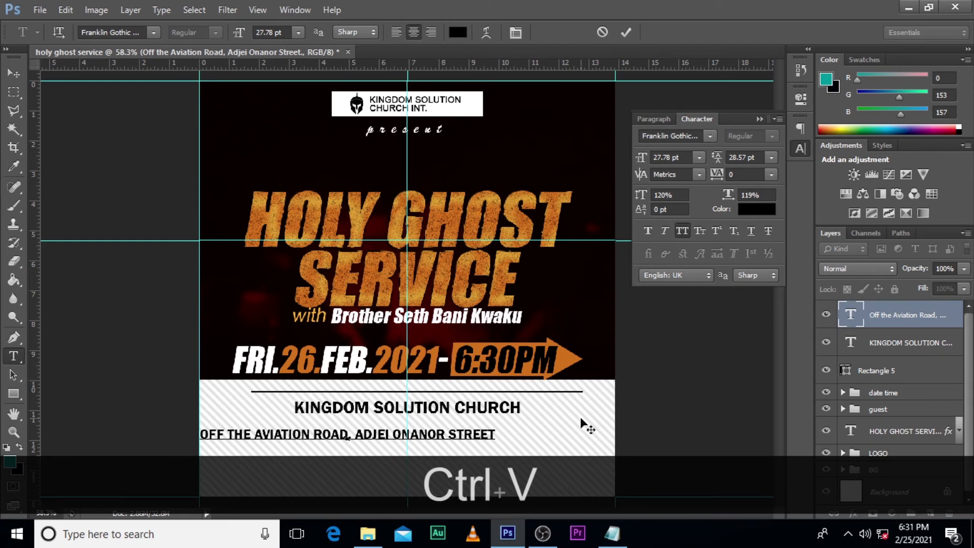
click(855, 317)
Step: Move the address line horizontally until it is centered on the vertical guide
key(ctrl+t)
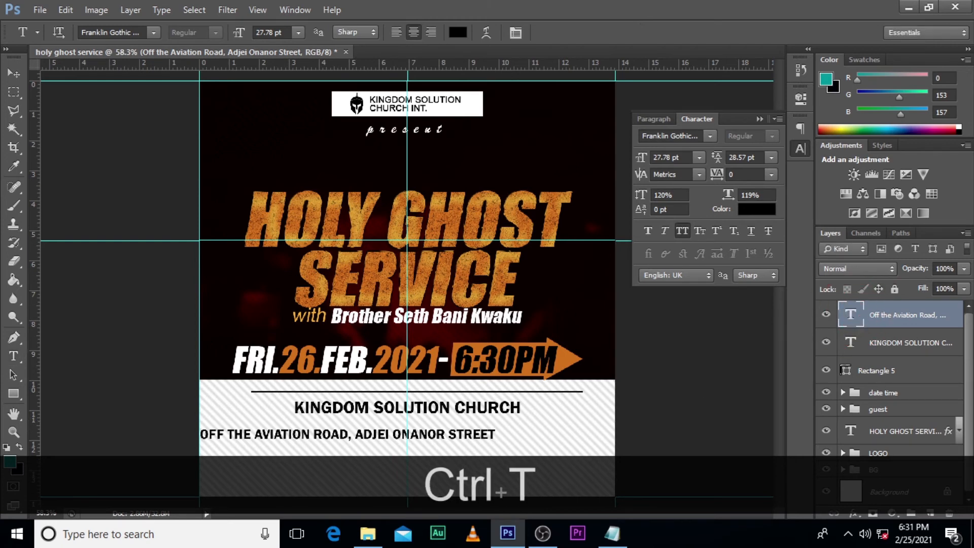
key(shift+Right)
key(Right)
key(Right)
key(Right)
key(shift+Right)
key(shift+Right)
key(shift+Right)
key(shift+Right)
key(shift+Right)
key(shift+Right)
key(shift+Right)
key(shift+Right)
key(shift+Right)
key(shift+Right)
key(shift+Right)
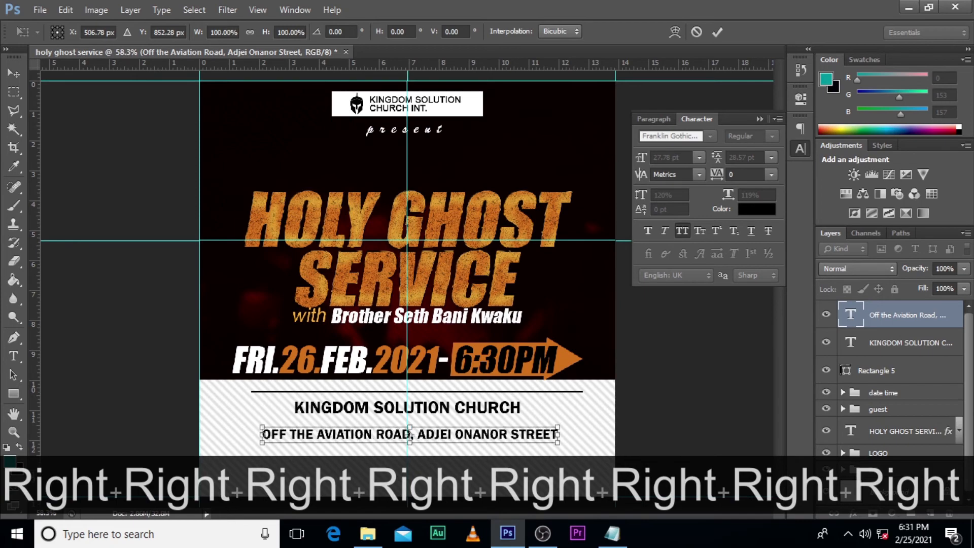
key(Return)
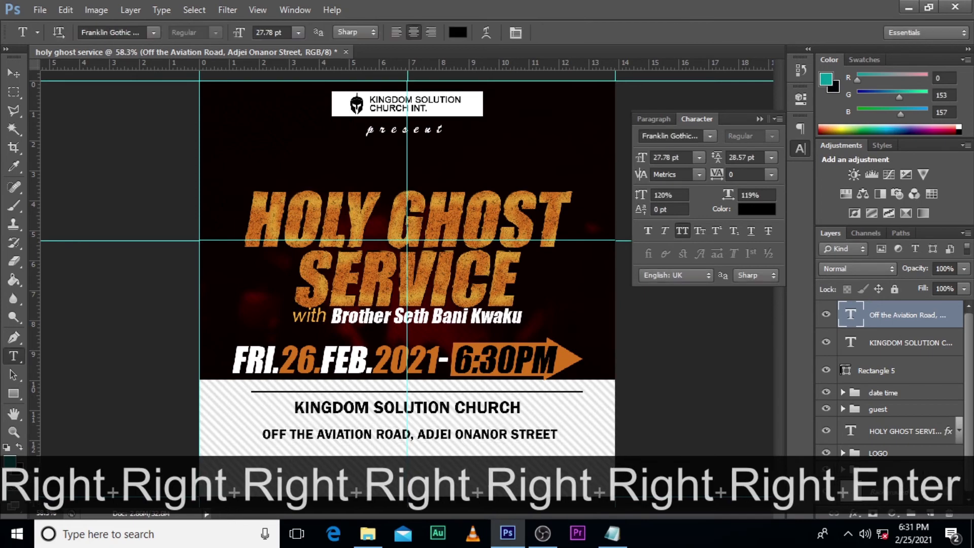
Step: Remove all caps from the address line and change its font to Arial Regular
click(683, 231)
click(709, 135)
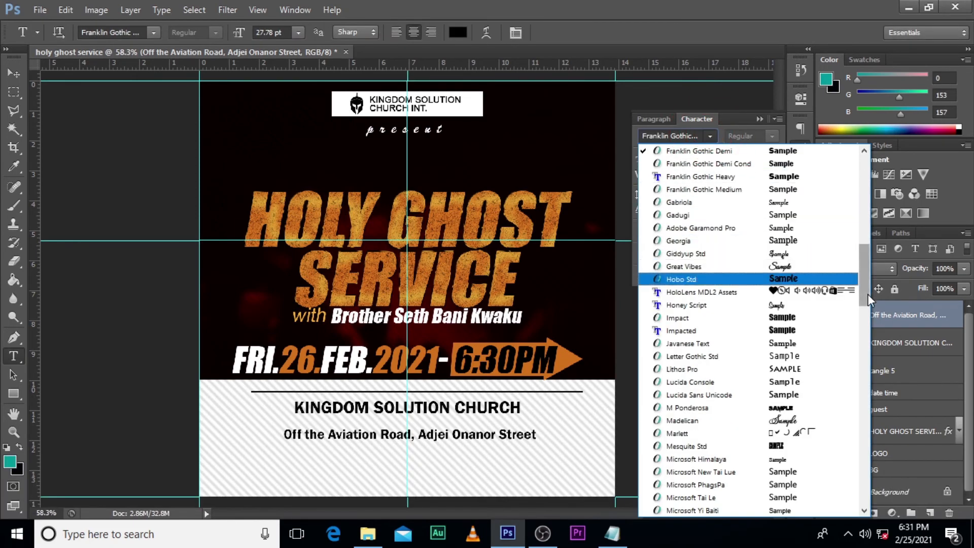
drag(868, 293, 863, 200)
click(705, 189)
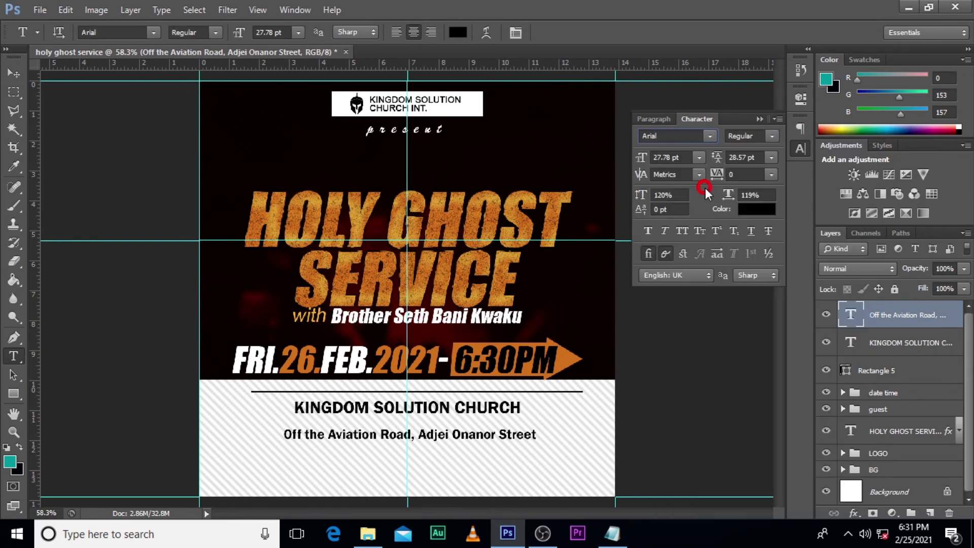
click(759, 118)
Step: Nudge the address line up so it sits directly beneath the church name
key(v)
key(Up)
key(Up)
key(Up)
key(Up)
key(Up)
key(Up)
key(Up)
key(Up)
key(Up)
key(Up)
key(Up)
key(Up)
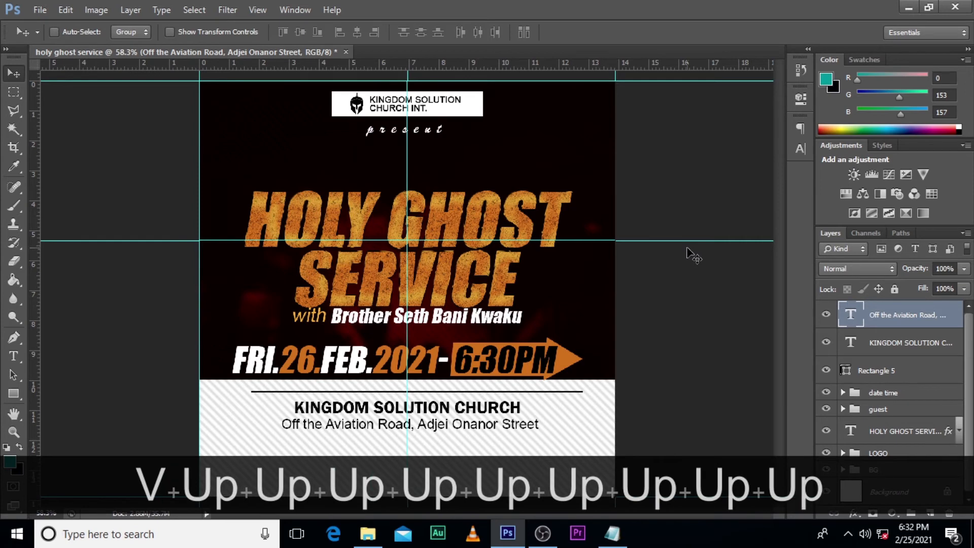
key(Down)
key(Down)
key(Down)
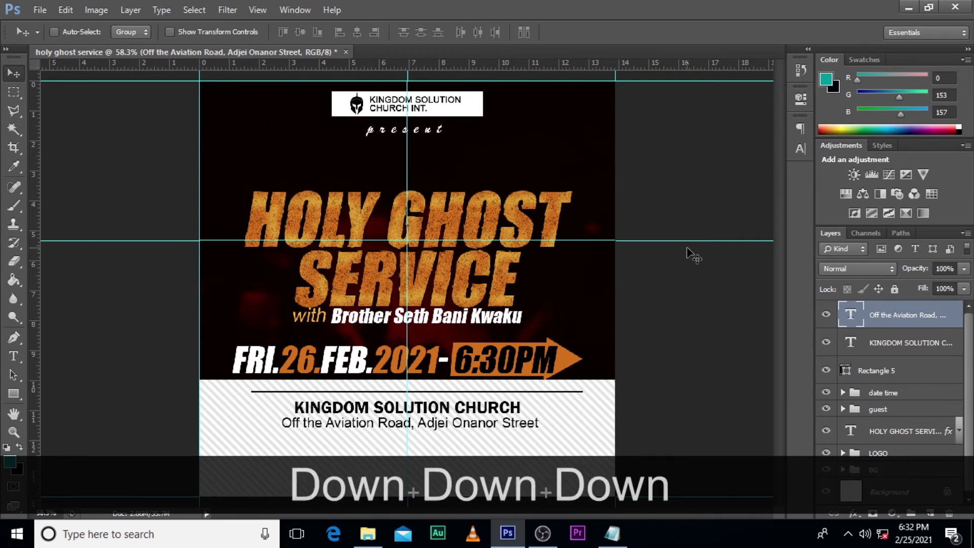
Step: Duplicate the thin black Rectangle 5 line and move the copy straight down below the address line
click(800, 149)
click(893, 370)
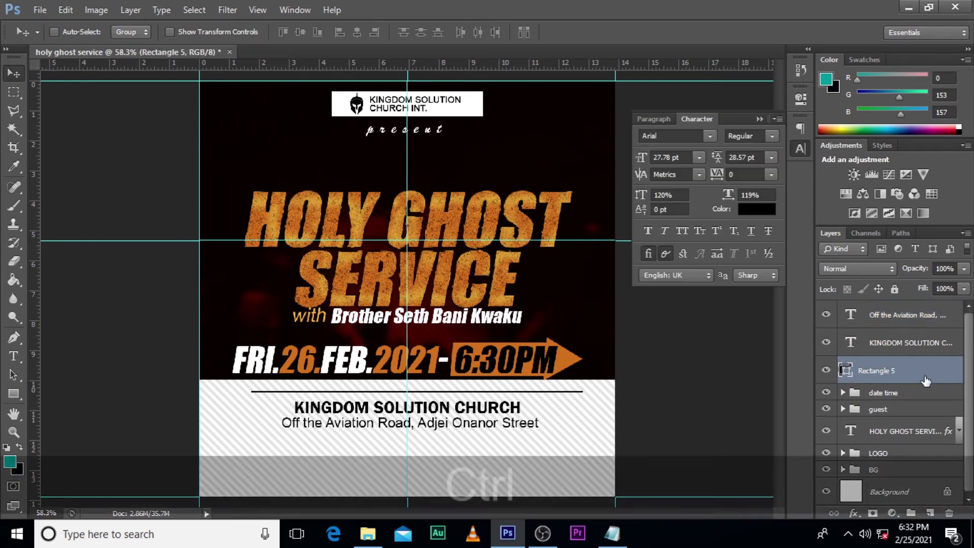
key(ctrl+j)
key(shift+Down)
key(shift+Down)
key(shift+Down)
key(shift+Down)
key(shift+Down)
key(shift+Down)
key(shift+Down)
key(shift+Down)
key(shift+Down)
key(shift+Down)
key(shift+Down)
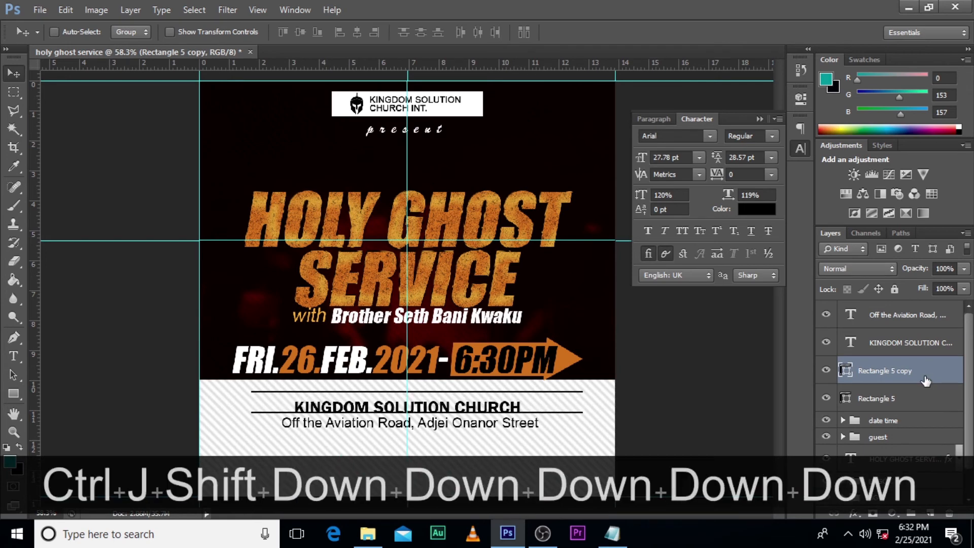
key(shift+Down)
key(shift+Down)
key(shift+Down)
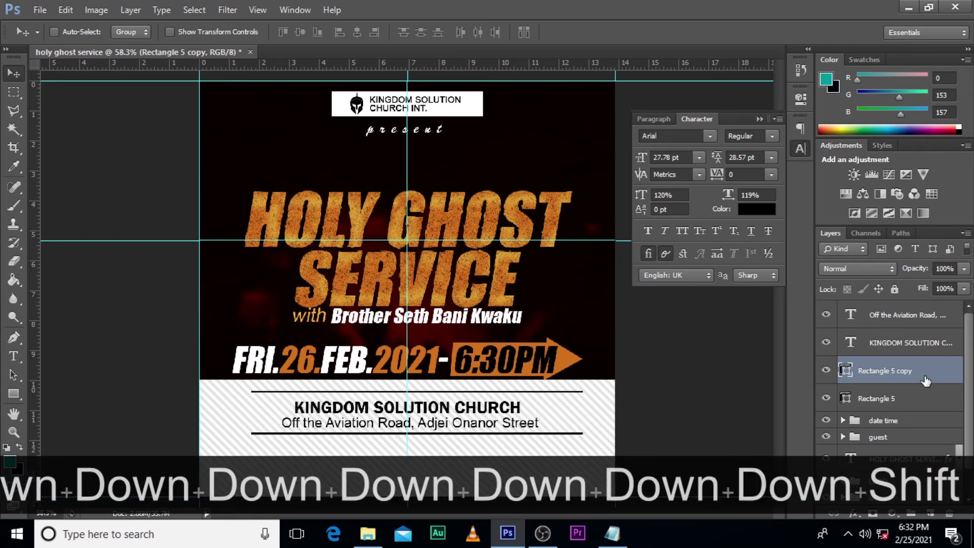
key(shift+Down)
Step: Scale both thin black lines together to about 85% and center them on the vertical guide around the footer text
ctrl+click(890, 401)
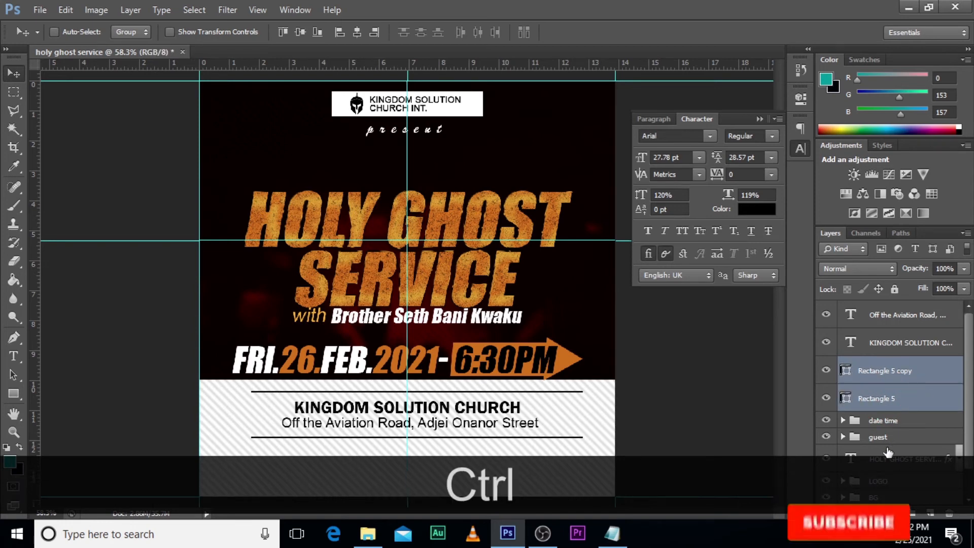
key(ctrl+t)
drag(584, 439, 558, 431)
key(shift+Left)
key(shift+Left)
key(shift+Left)
key(shift+Left)
key(shift+Left)
key(shift+Left)
key(shift+Left)
key(shift+Left)
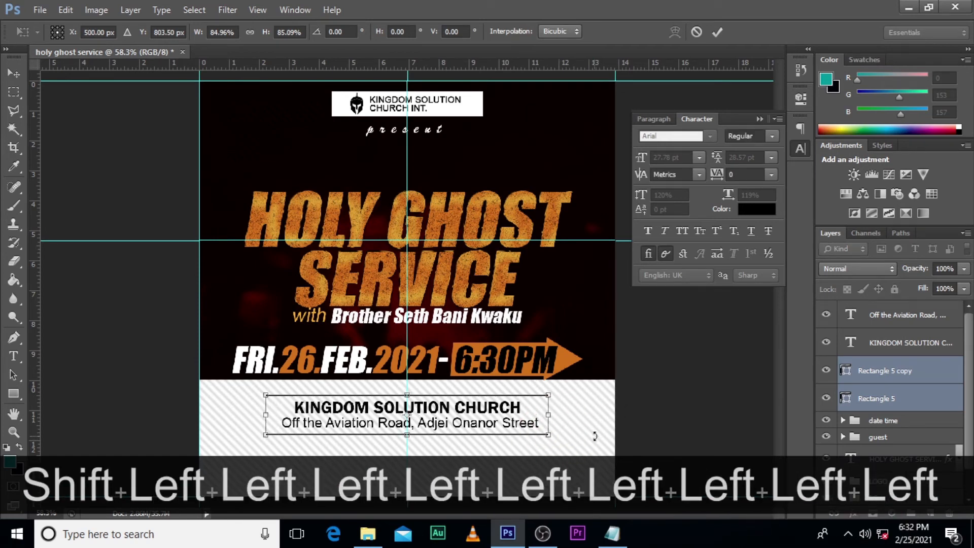
key(Return)
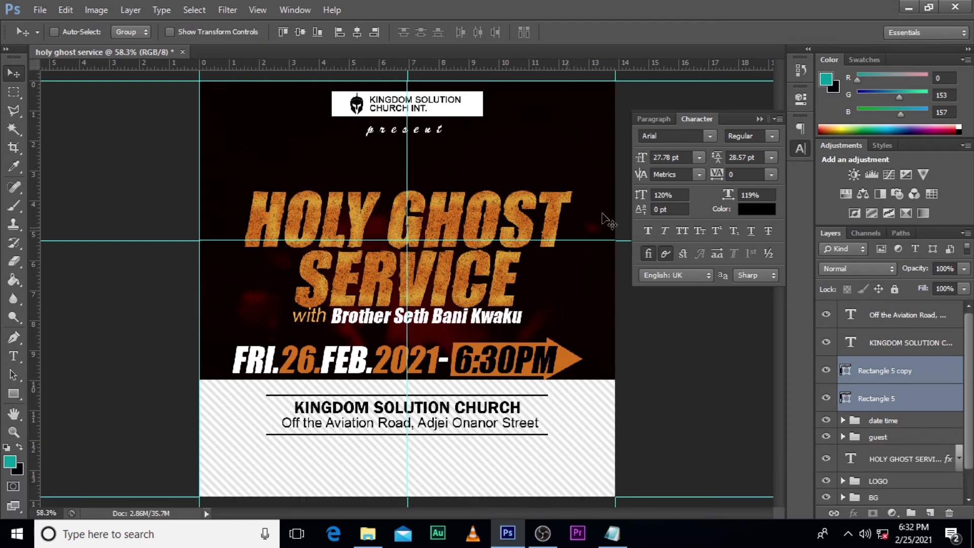
Step: Place the pngtree black-and-white circular social media icons image from the "1" folder into the flyer
click(367, 534)
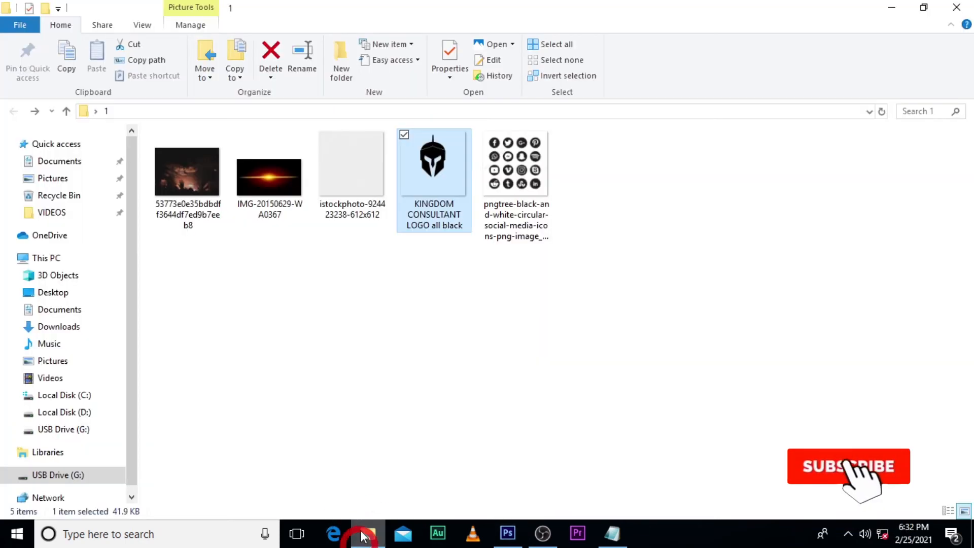
drag(515, 170, 426, 409)
key(Return)
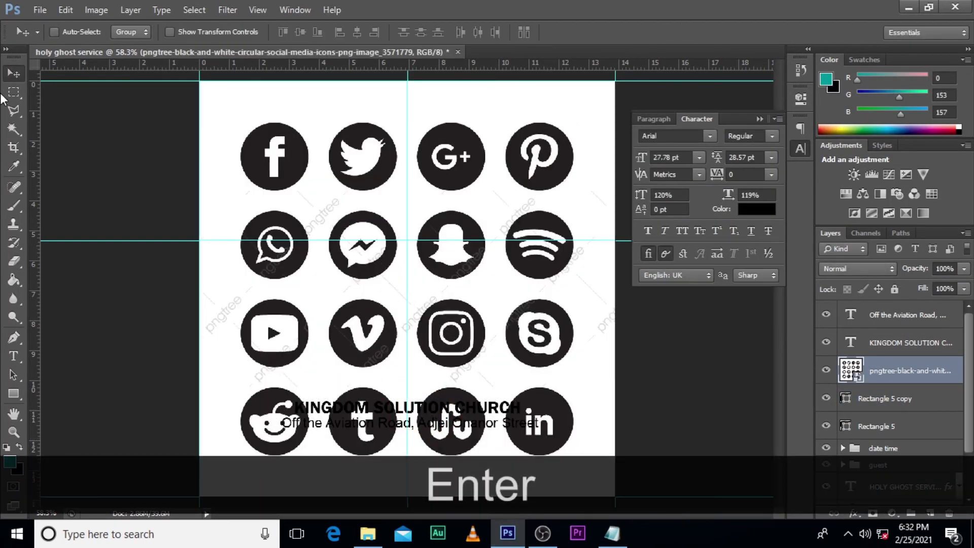
Step: Copy the Facebook, Instagram and YouTube icons from the placed icon sheet onto separate layers using rectangular selections
click(11, 93)
drag(229, 112, 313, 200)
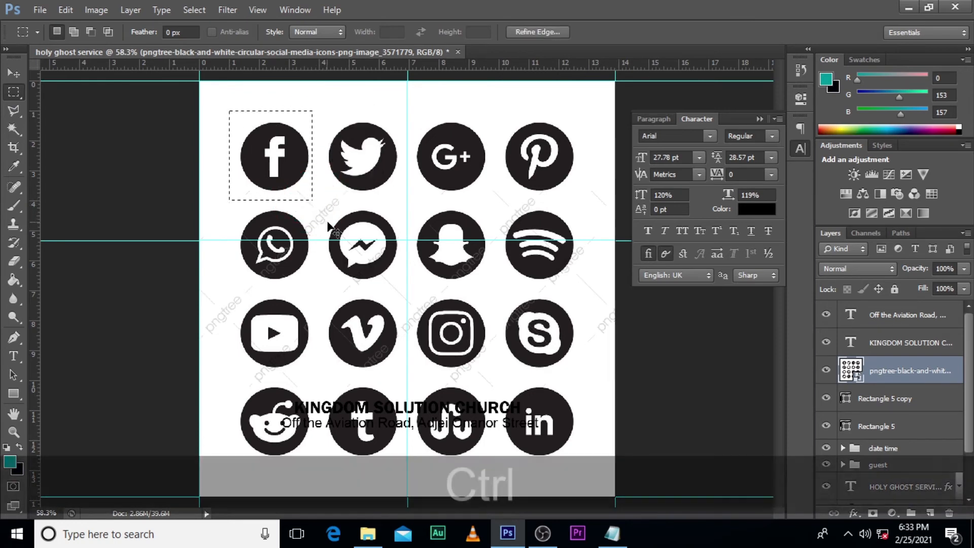
key(ctrl+j)
click(878, 401)
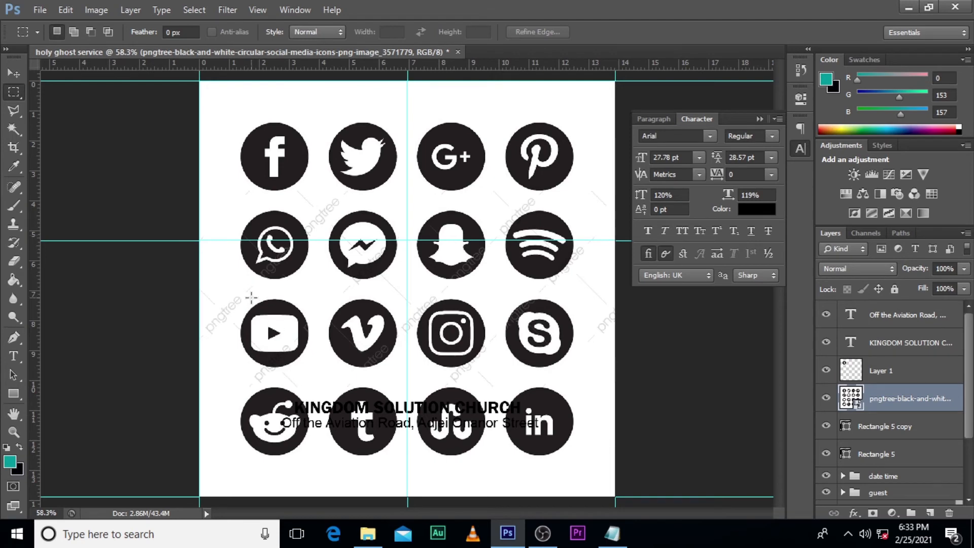
drag(408, 292, 490, 370)
key(ctrl+j)
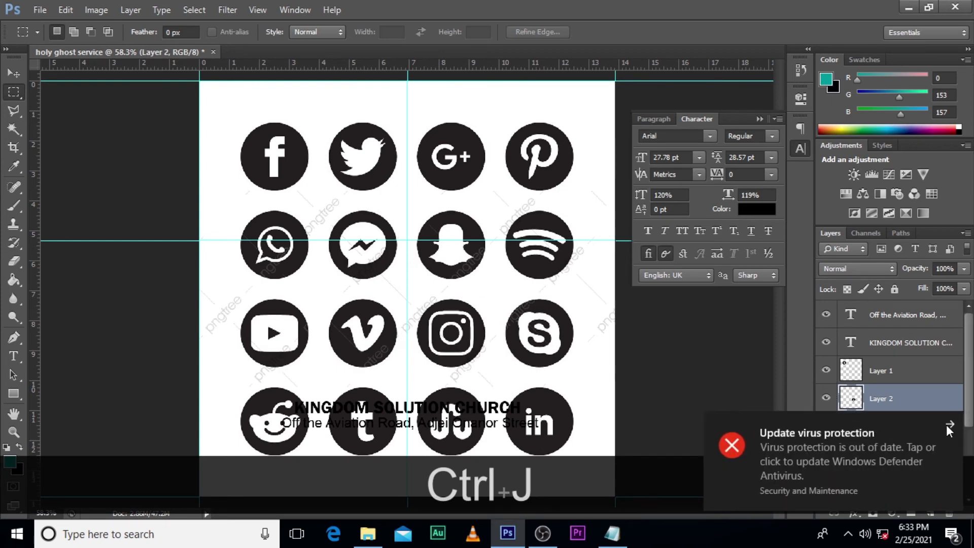
click(948, 423)
click(881, 434)
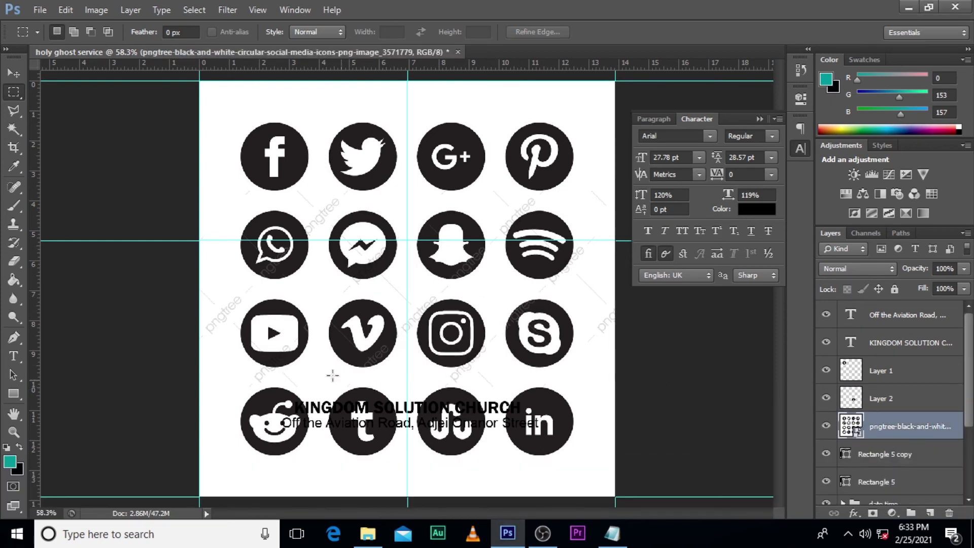
drag(231, 296, 317, 371)
key(ctrl+j)
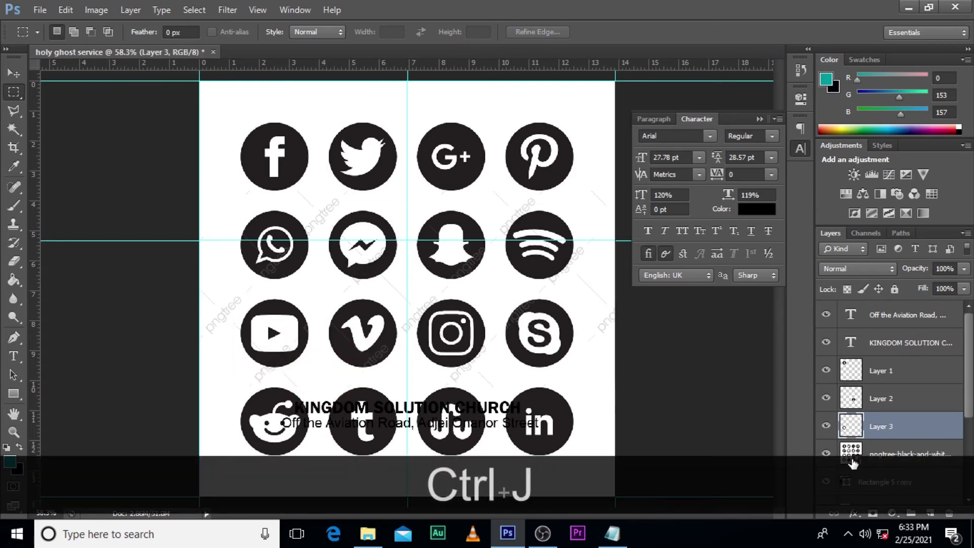
Step: Delete the placed social media icon sheet layer, keeping the three extracted icons
click(853, 462)
key(Delete)
key(w)
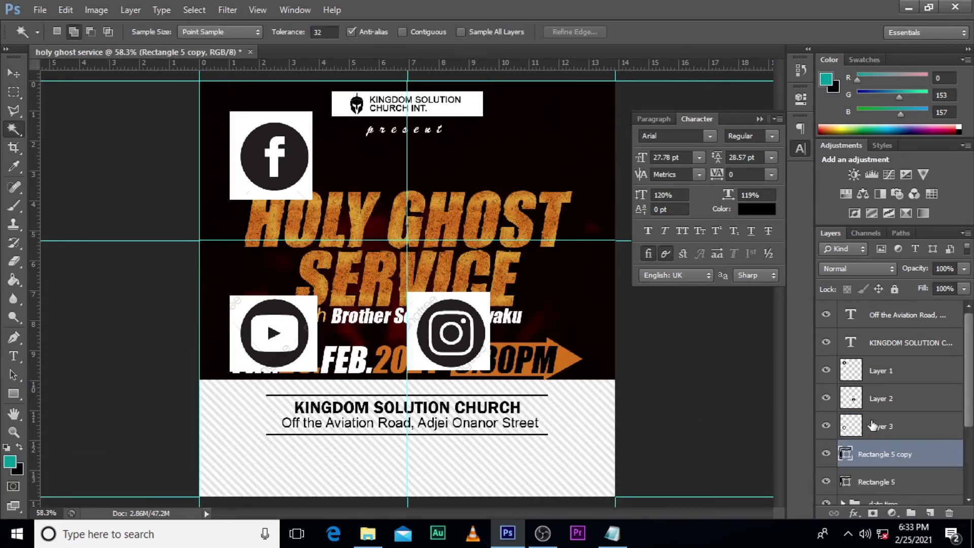
Step: Rename the YouTube icon's layer as "y"
click(875, 427)
click(826, 426)
click(826, 426)
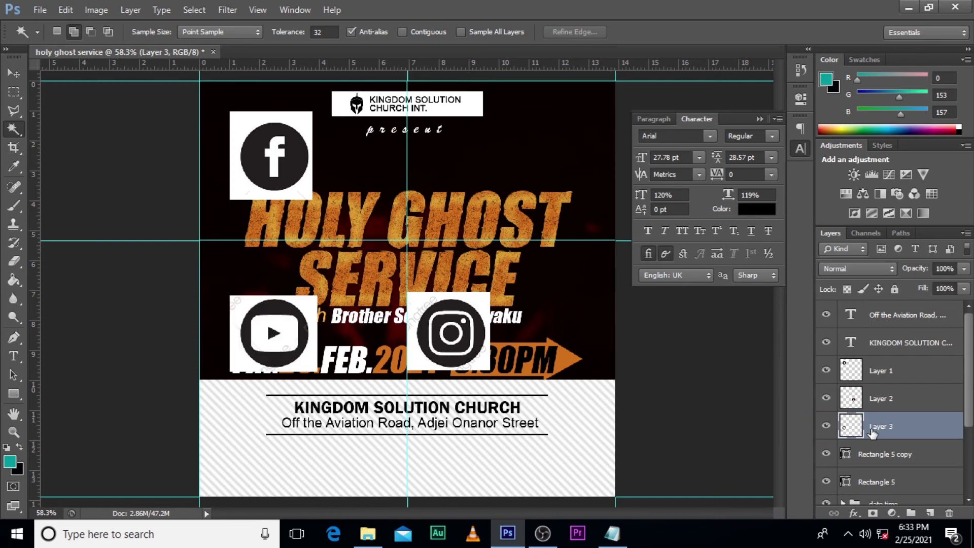
text(y)
key(Return)
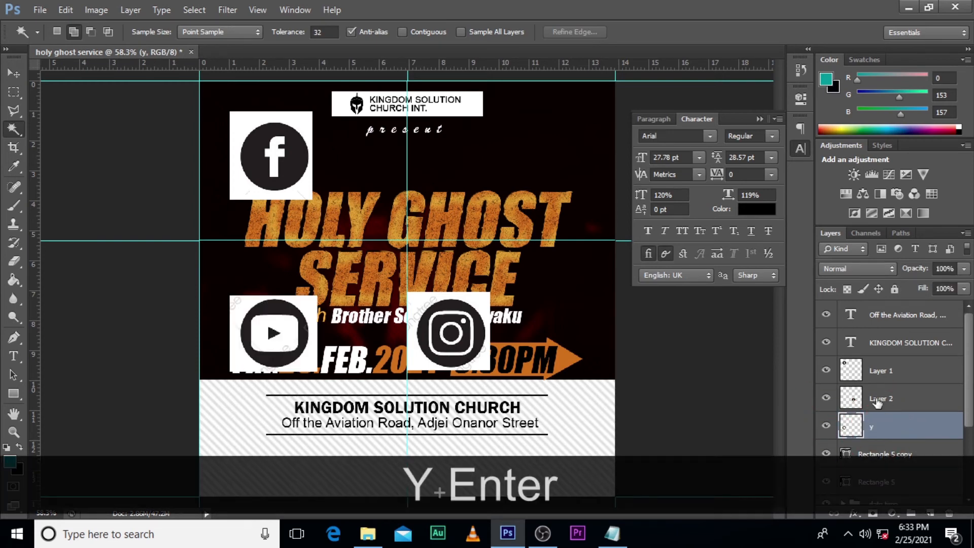
Step: Rename the Instagram icon's layer as "i" and the Facebook icon's layer as "f"
click(827, 399)
click(827, 398)
double_click(876, 399)
text(i)
click(859, 375)
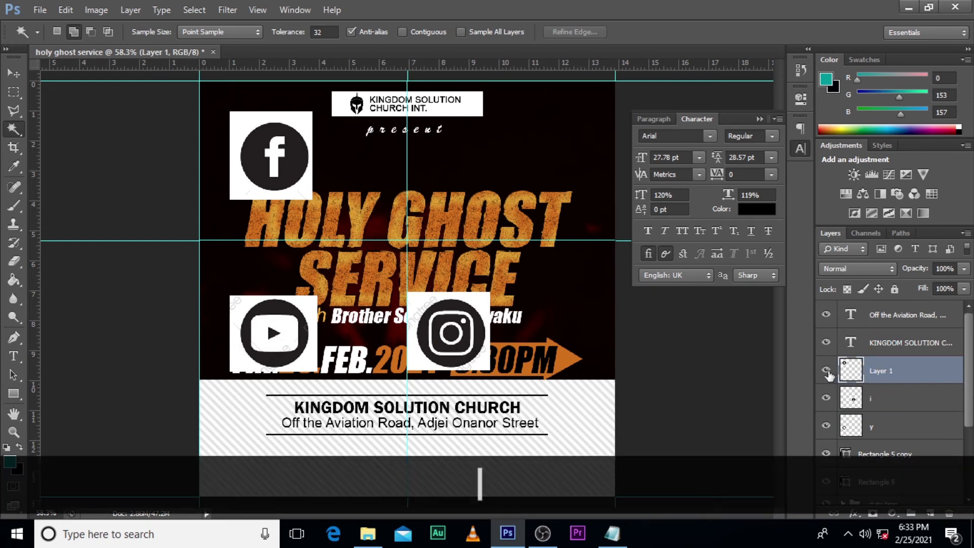
double_click(878, 372)
text(f)
key(Return)
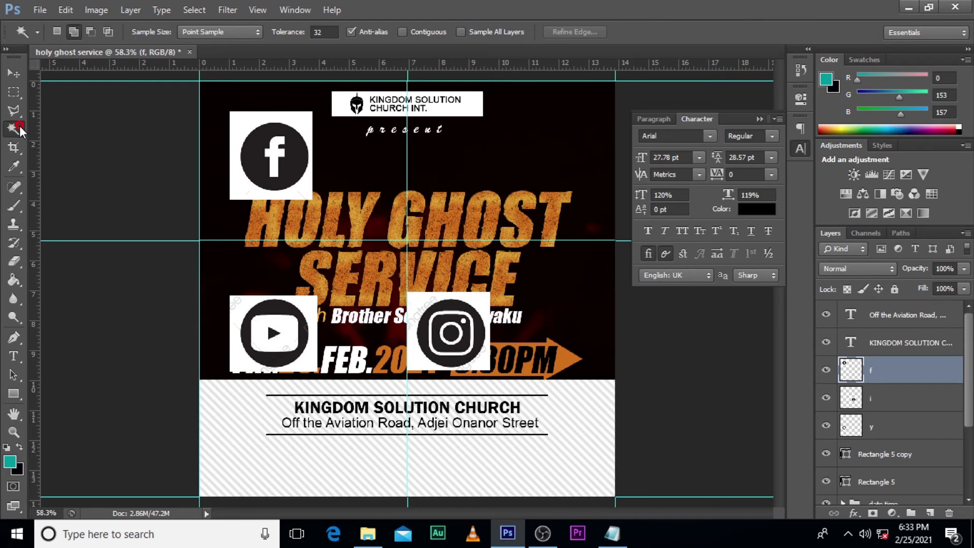
Step: Hide the Facebook icon's white areas by selecting them with the Magic Wand, inverting the selection and adding a layer mask
click(241, 123)
right_click(242, 125)
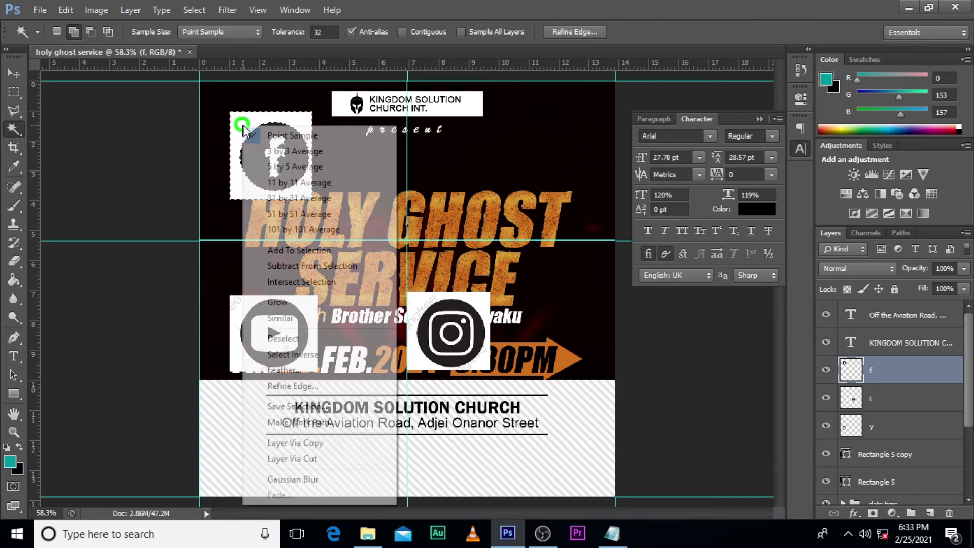
click(293, 354)
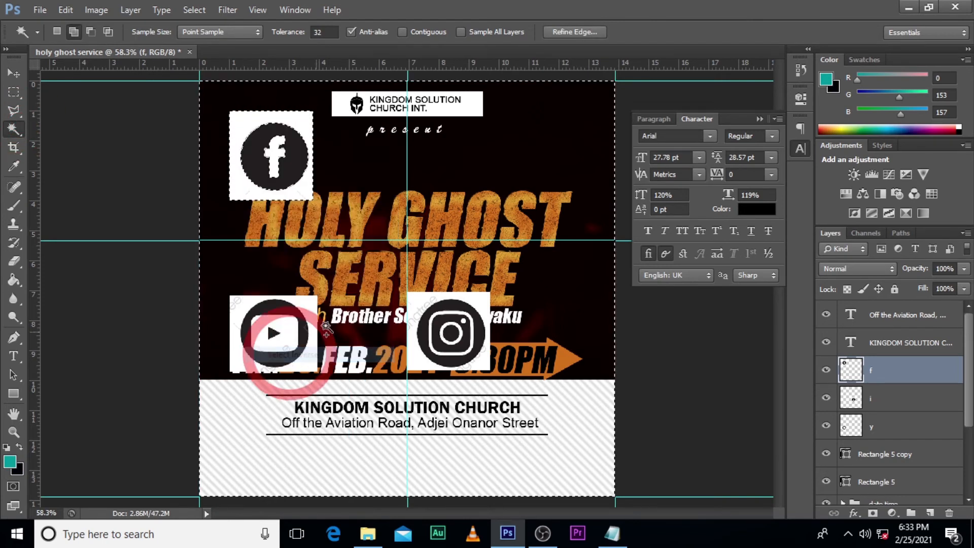
click(874, 513)
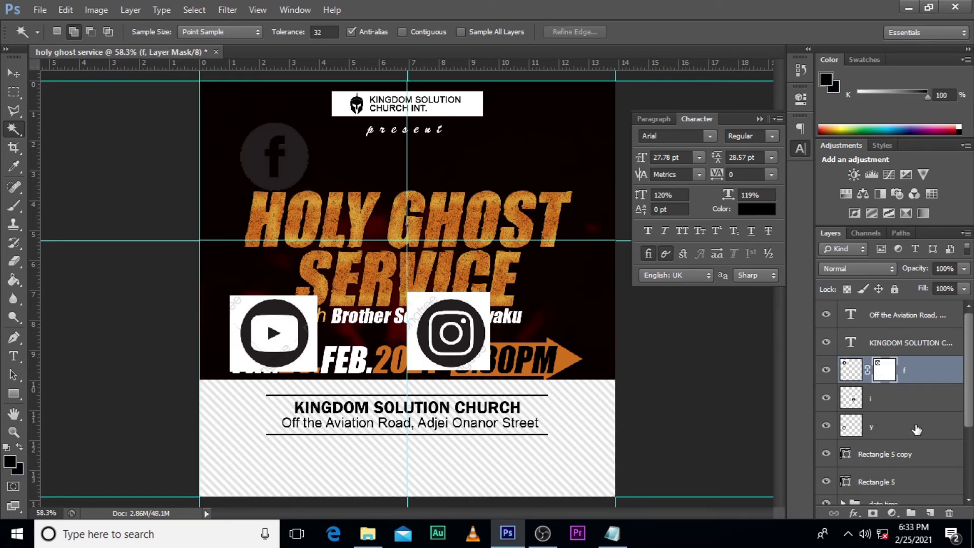
Step: Hide the Instagram icon's white areas by selecting them with the Magic Wand, inverting the selection and adding a layer mask
click(867, 397)
click(420, 313)
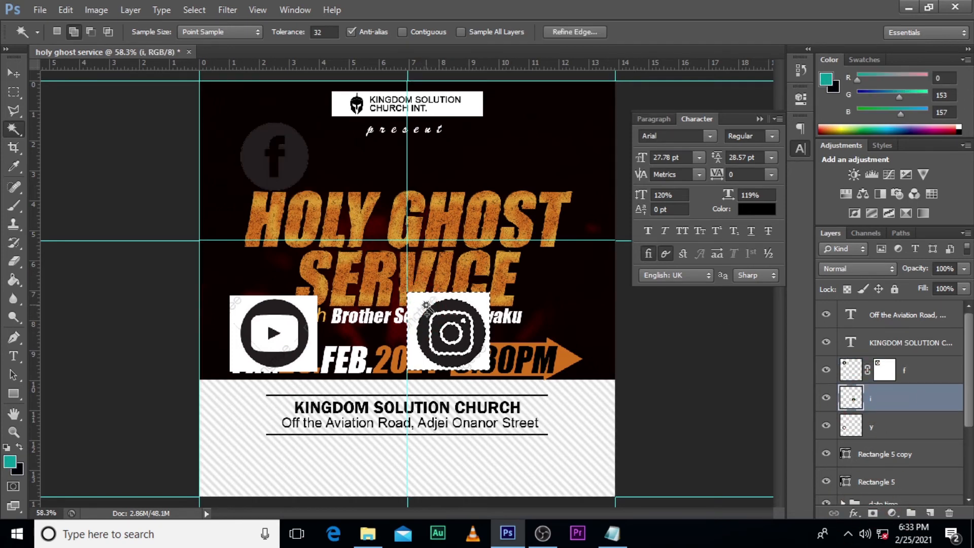
right_click(428, 324)
click(474, 369)
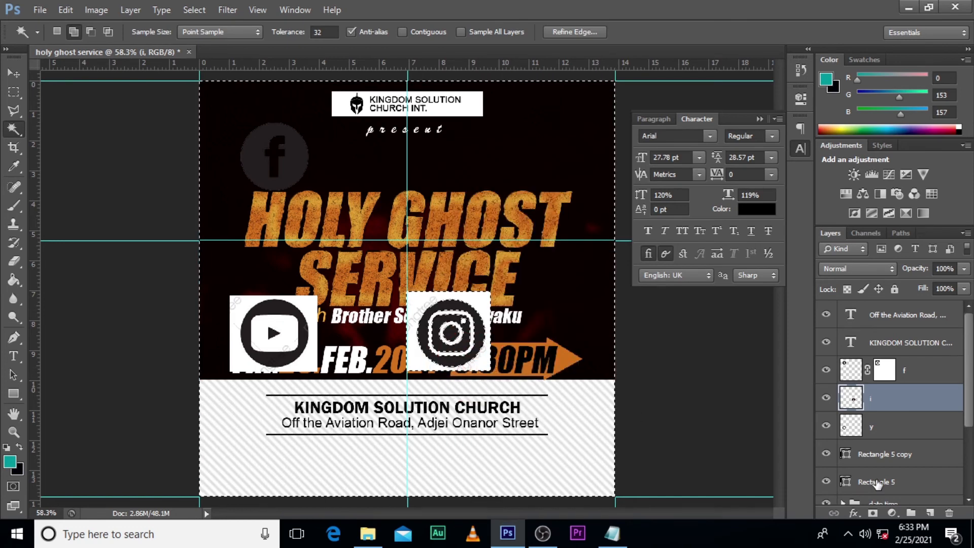
click(873, 513)
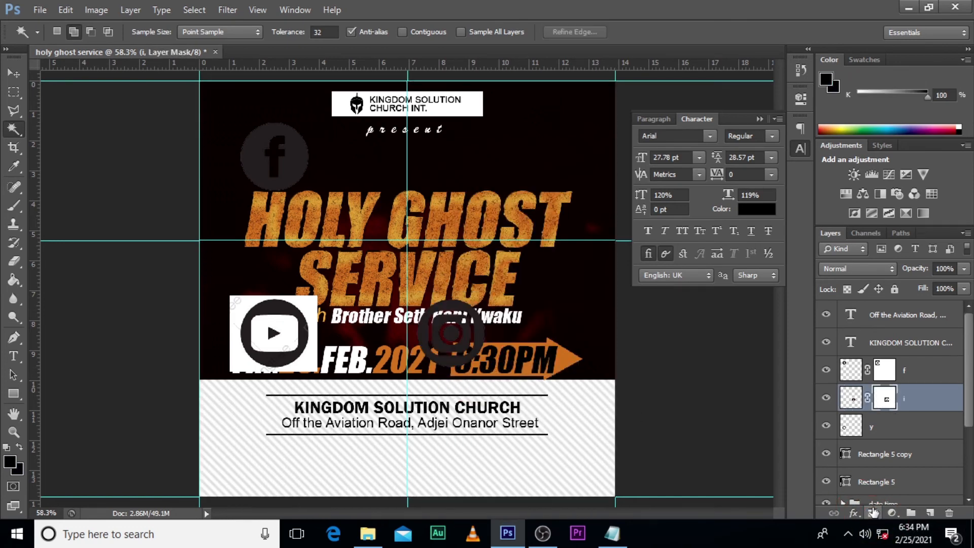
Step: Mask out the YouTube icon's white areas using a Magic Wand selection, inverted, on layer "y"
click(860, 431)
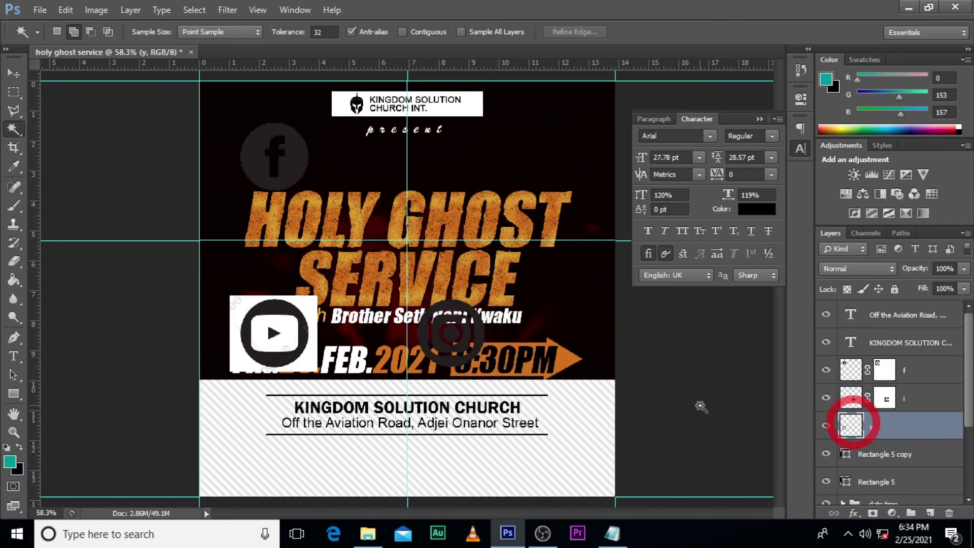
right_click(292, 329)
click(326, 369)
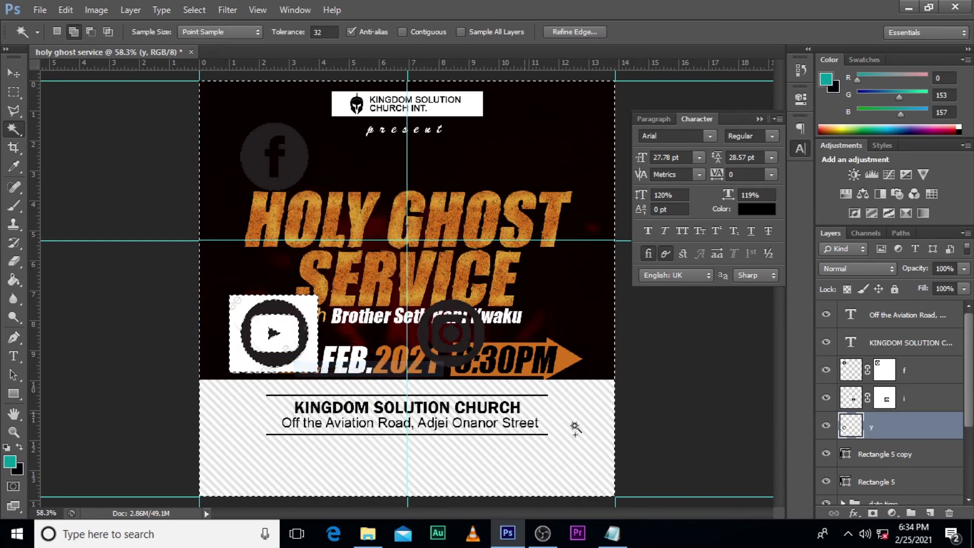
click(873, 513)
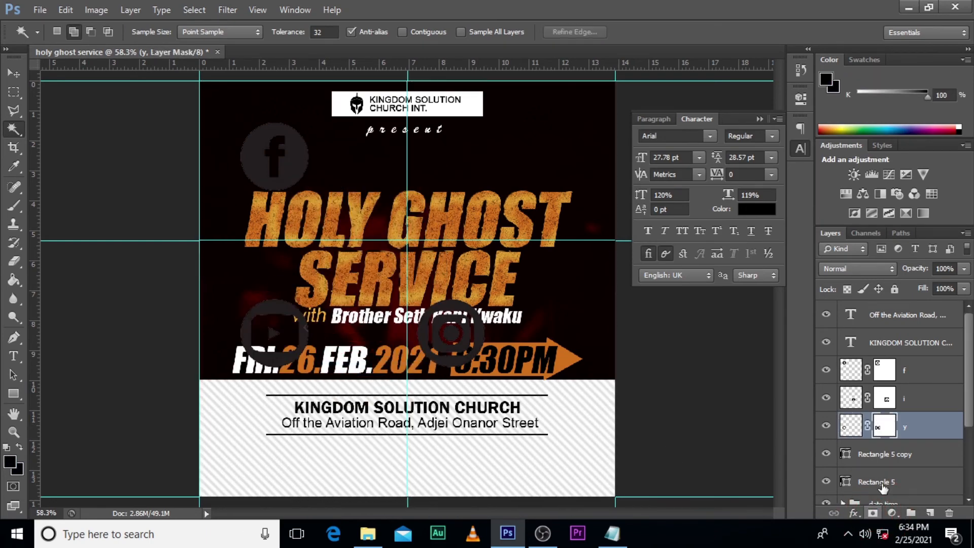
Step: Apply a black (000000) Color Overlay at 100% opacity to the Facebook icon layer "f"
double_click(956, 381)
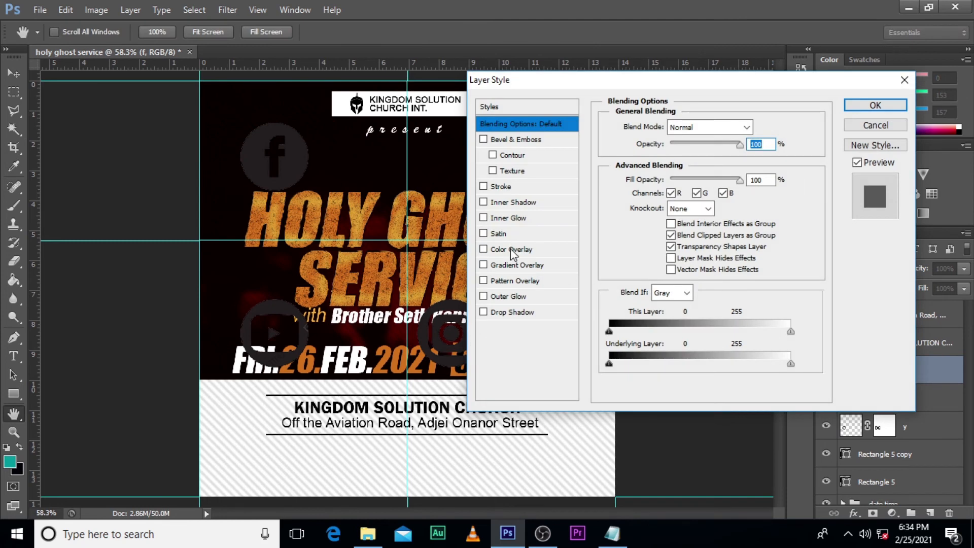
click(512, 249)
click(758, 127)
text(000000)
click(948, 97)
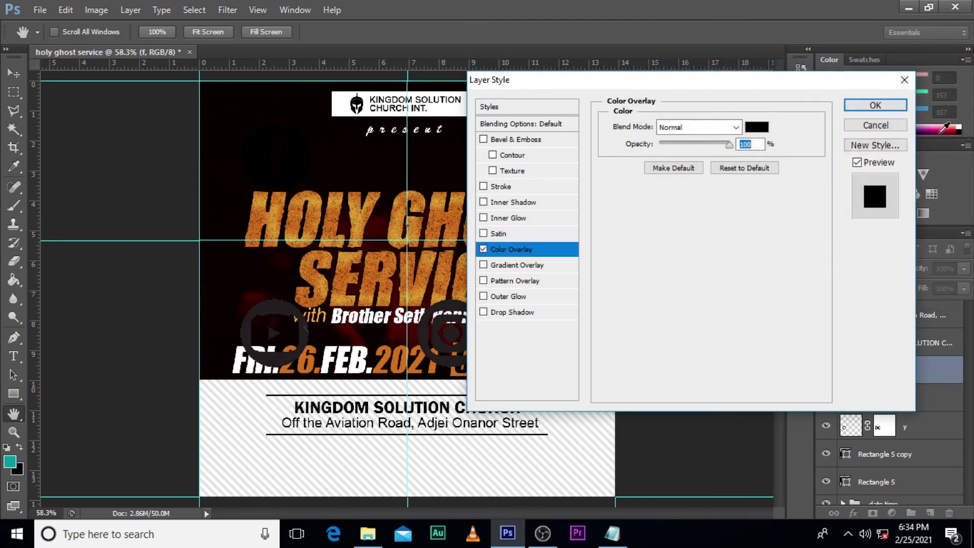
click(878, 108)
Step: Copy the Facebook icon's layer style and paste it onto the Instagram and YouTube icon layers
right_click(911, 371)
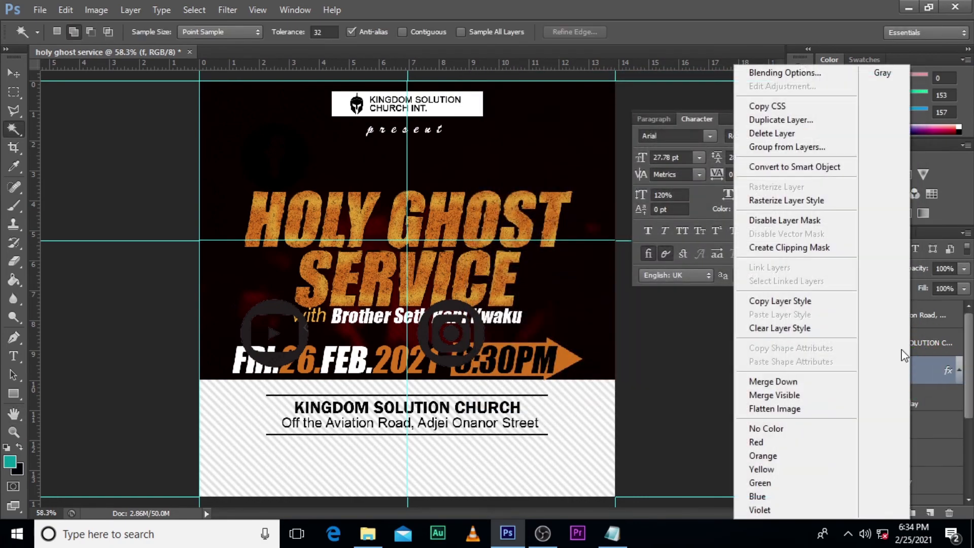
click(781, 304)
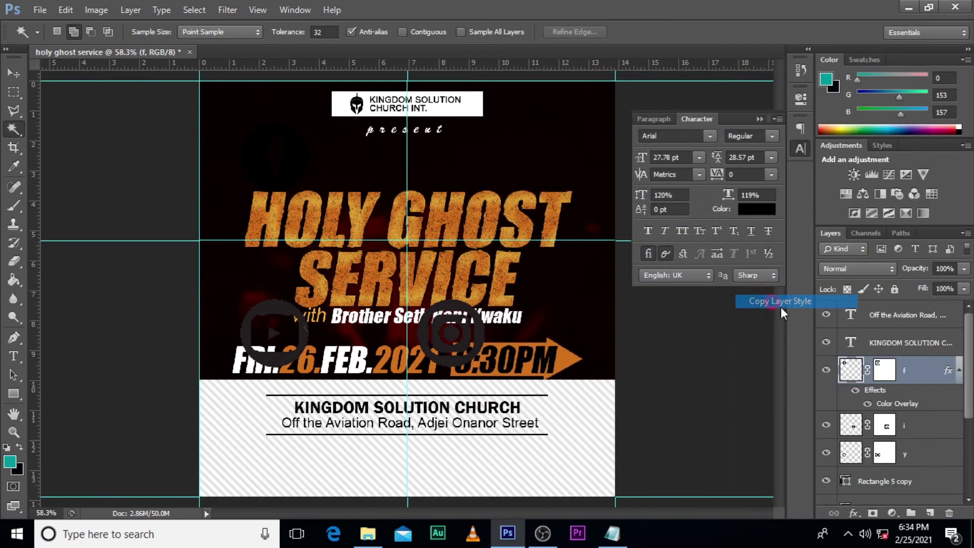
click(934, 432)
ctrl+click(935, 453)
right_click(928, 429)
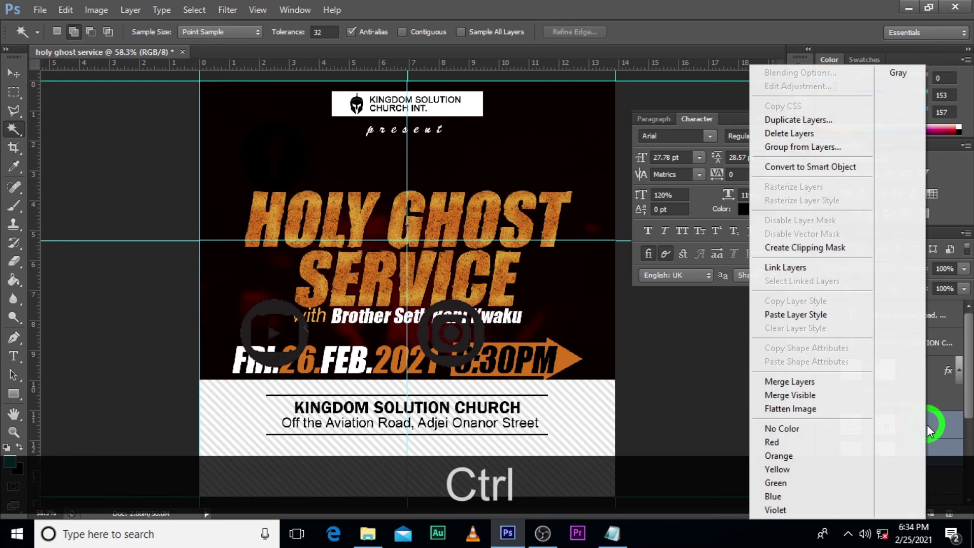
click(805, 313)
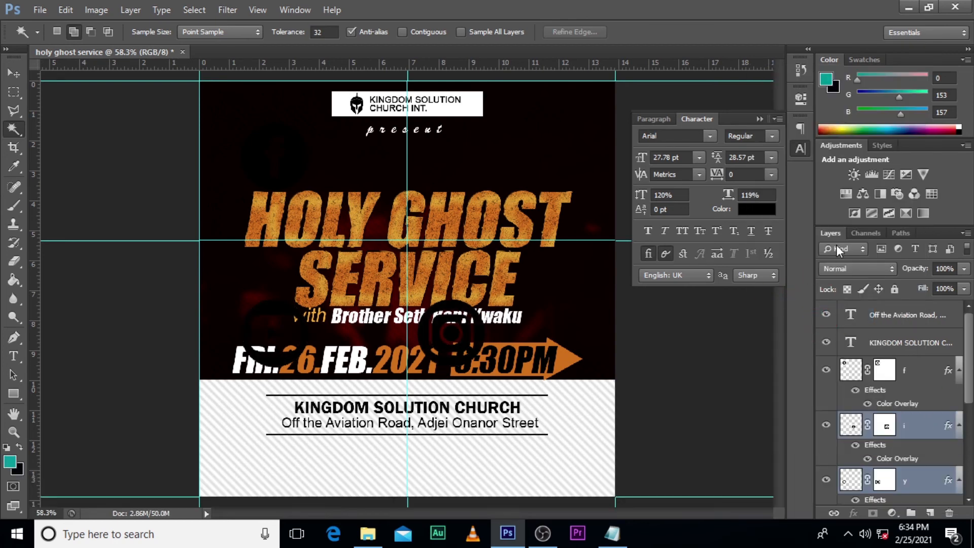
Step: Collapse the Character panel and the effects lists of the three icon layers
click(759, 119)
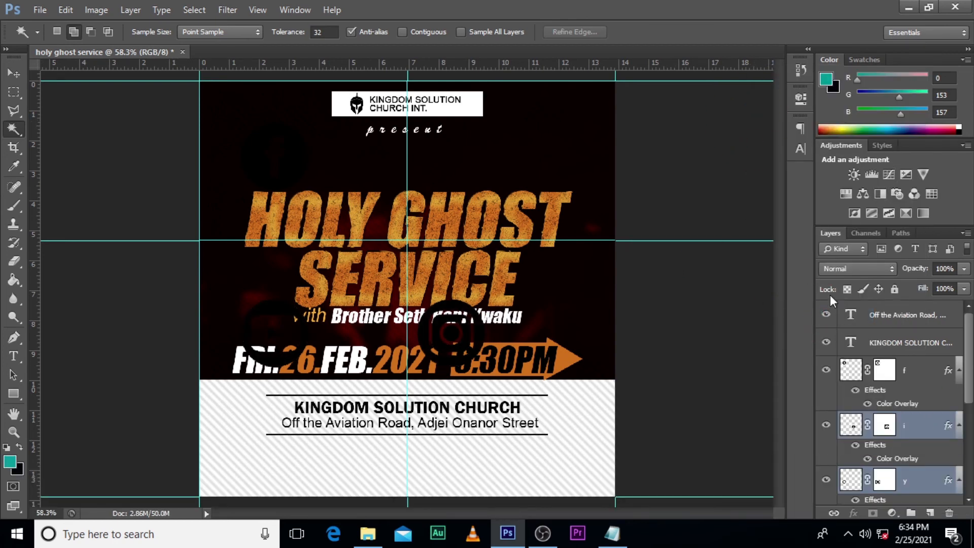
click(953, 373)
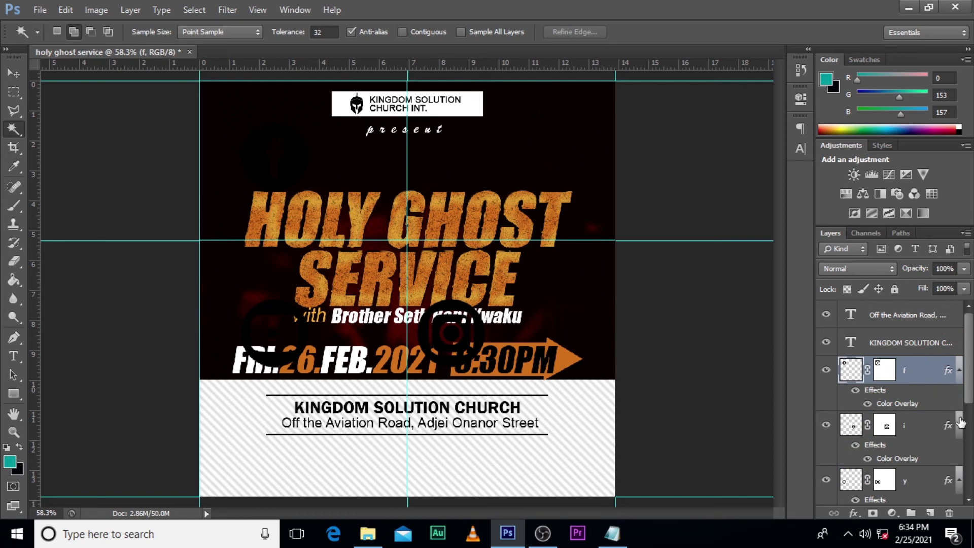
click(959, 425)
click(957, 372)
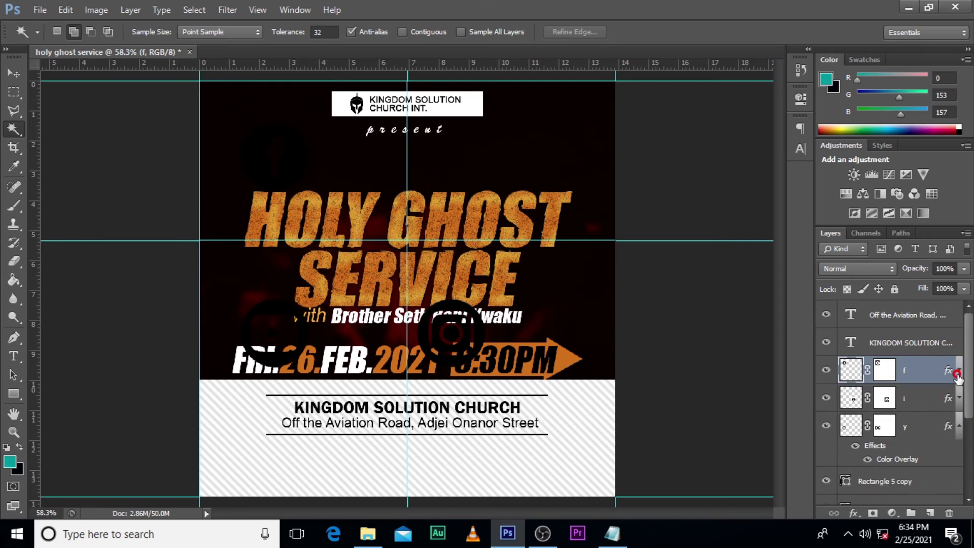
click(959, 425)
Step: Arrange the Facebook, Instagram and YouTube icons side by side in a row over the "HOLY GHOST" title line
click(908, 370)
key(v)
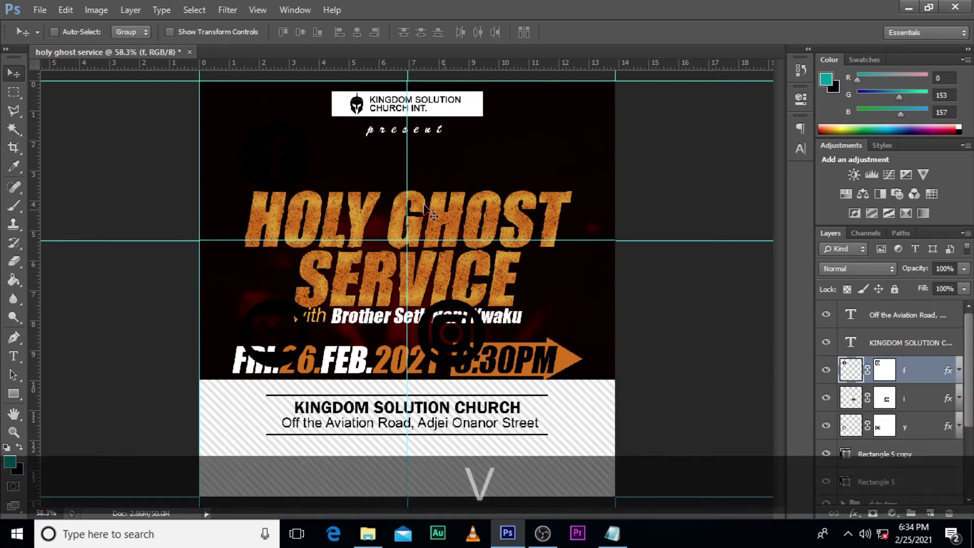
drag(287, 162, 297, 214)
key(shift)
click(846, 401)
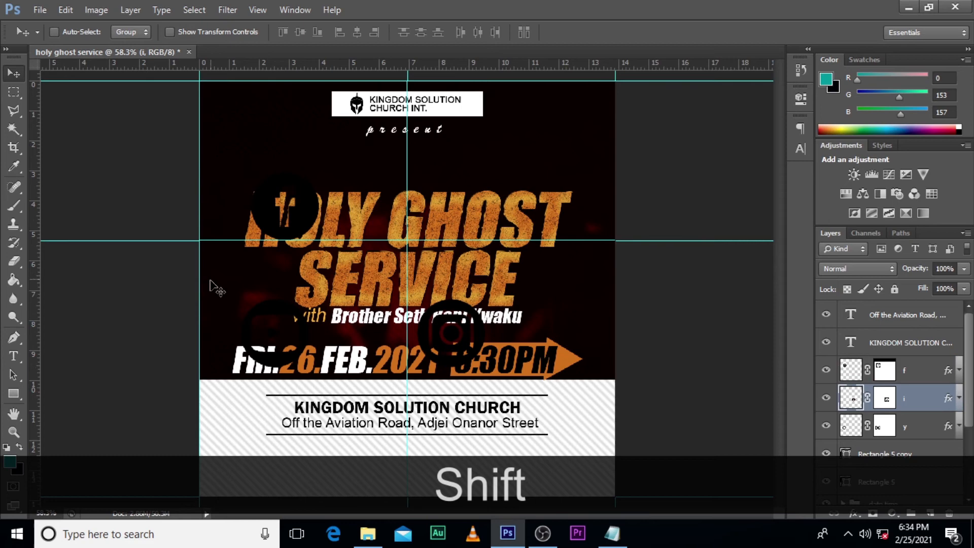
drag(454, 339, 359, 208)
click(897, 430)
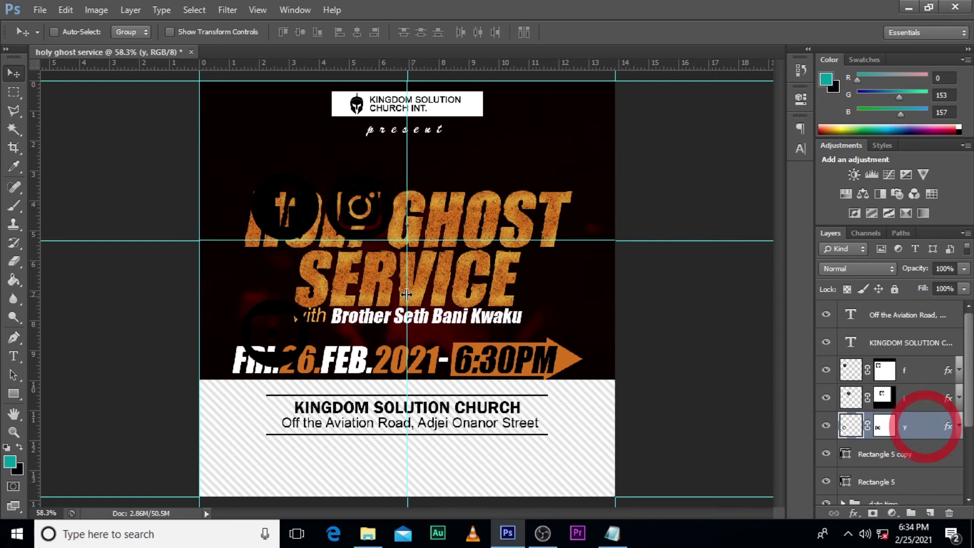
drag(304, 333, 453, 205)
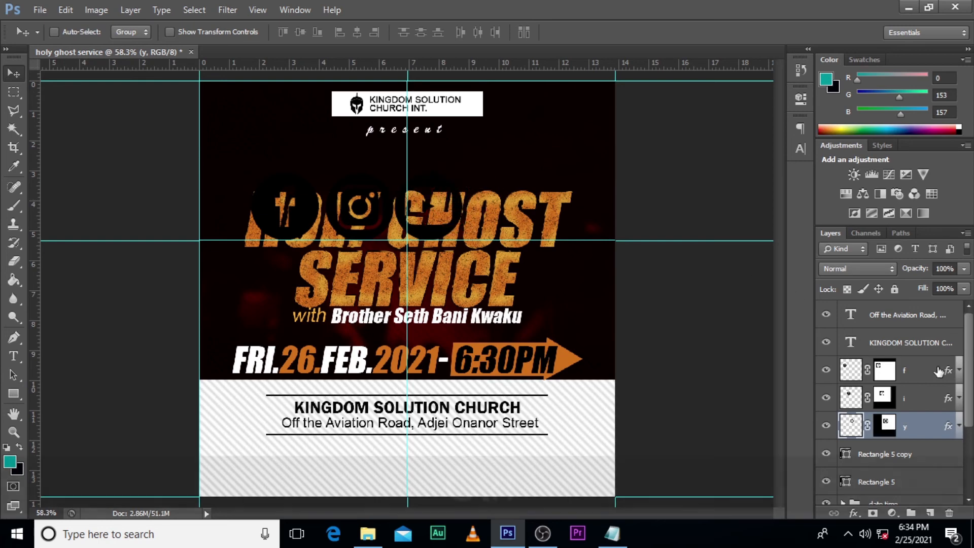
Step: Convert the "f", "i" and "y" icon layers each to a separate smart object
click(927, 373)
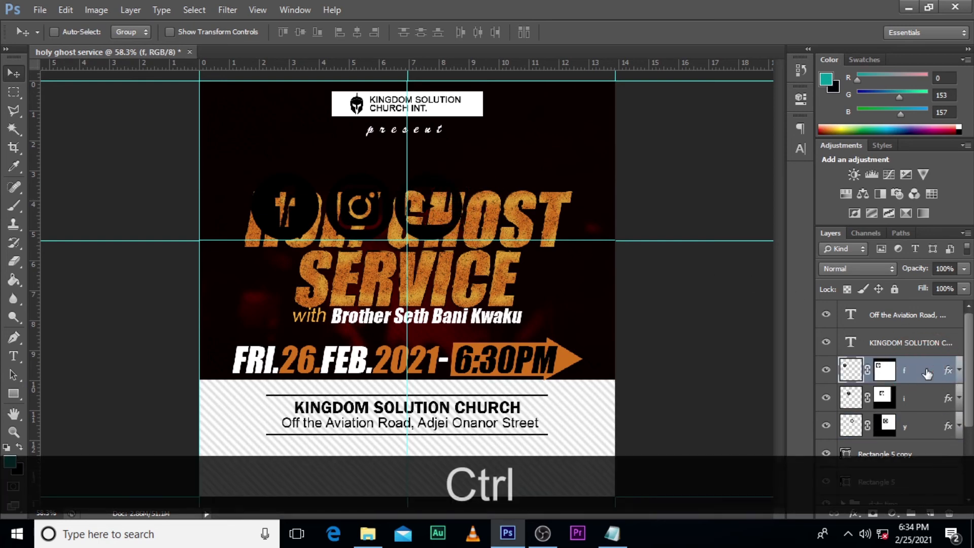
right_click(927, 373)
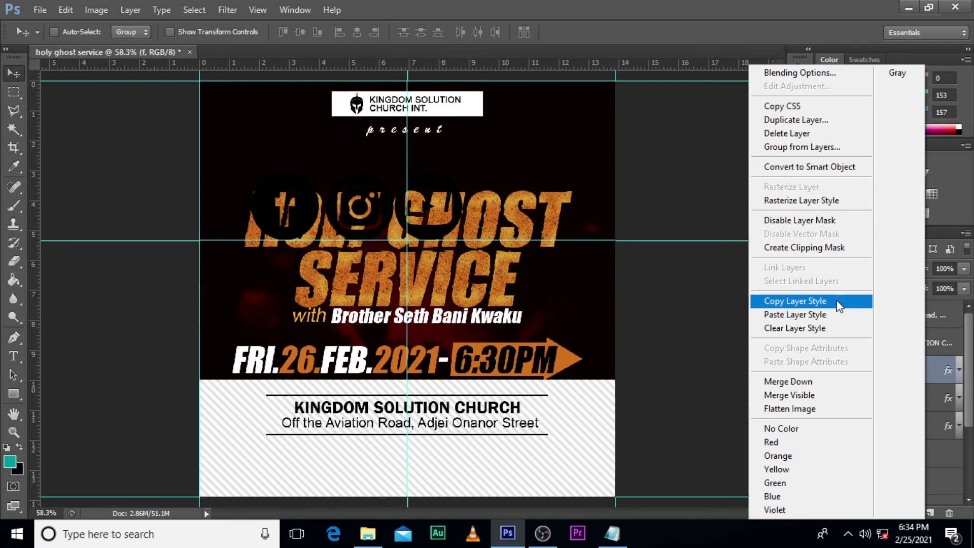
click(792, 166)
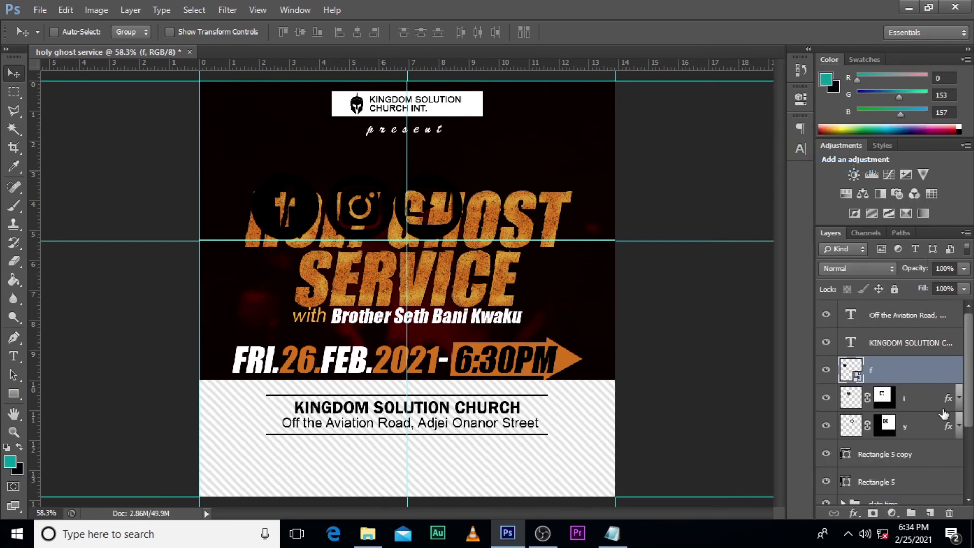
right_click(923, 397)
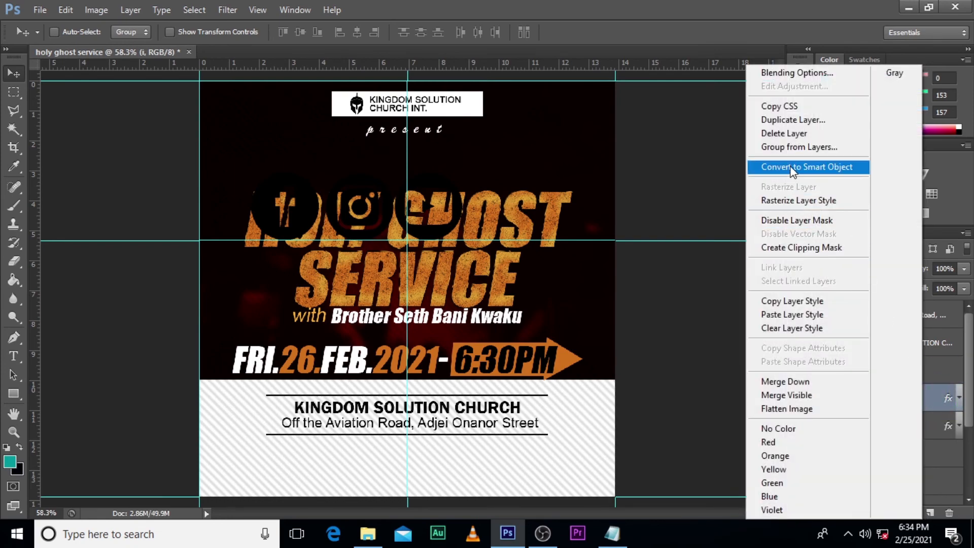
click(791, 165)
right_click(930, 427)
click(812, 162)
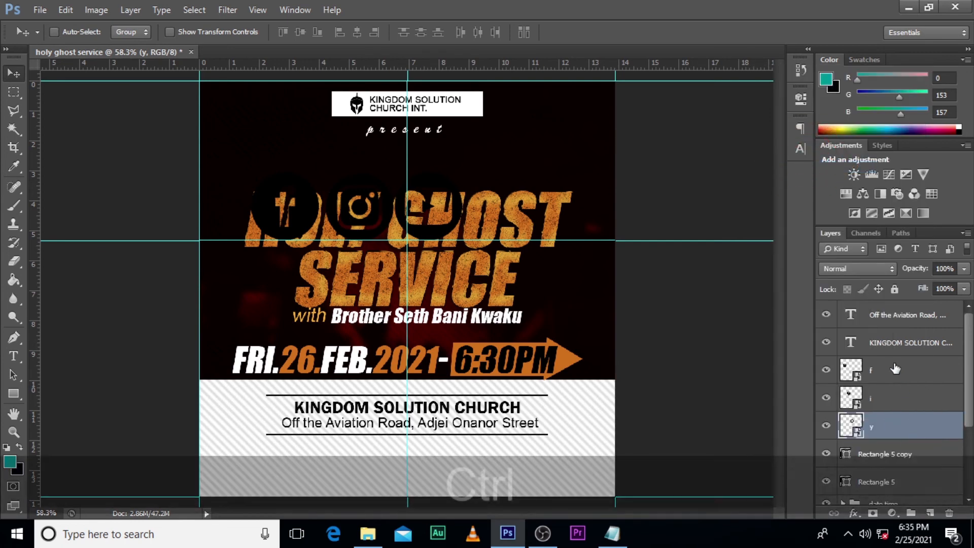
Step: Scale the three social icons down together about their centre to a small row
ctrl+click(894, 370)
ctrl+click(931, 397)
key(ctrl+t)
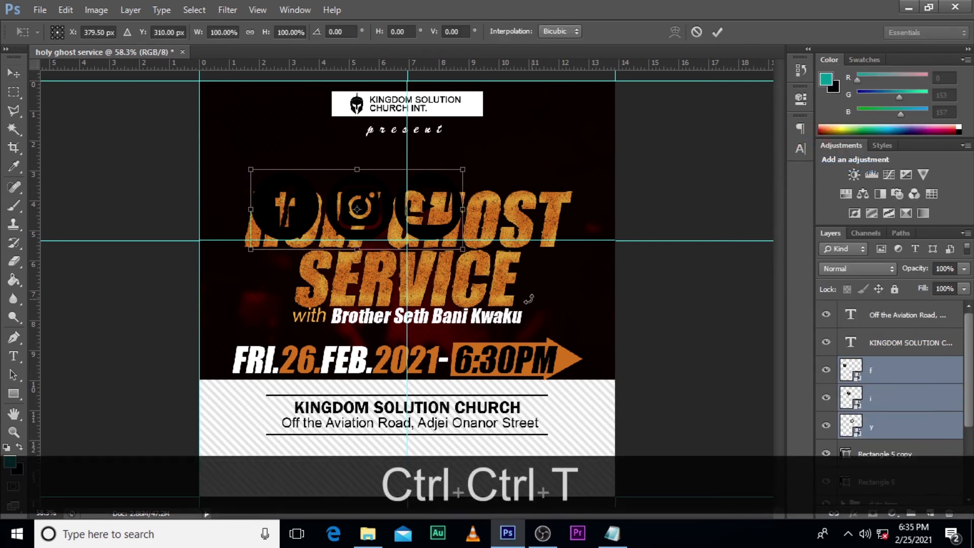
drag(464, 253, 381, 201)
key(Return)
Step: Move the three icons into the striped footer, left of centre below the address's lower line
key(ctrl+equal)
key(ctrl+equal)
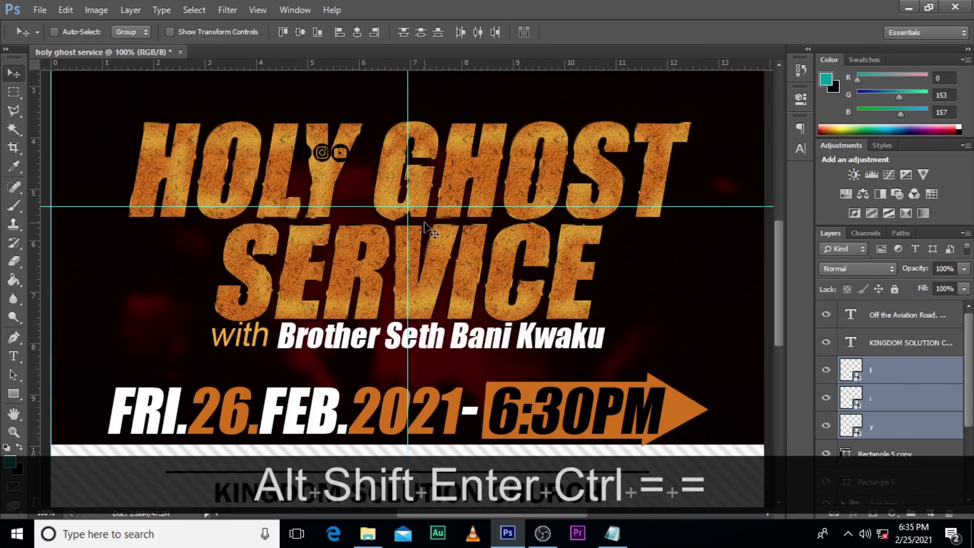
scroll(335, 236, down, 5)
drag(332, 157, 278, 337)
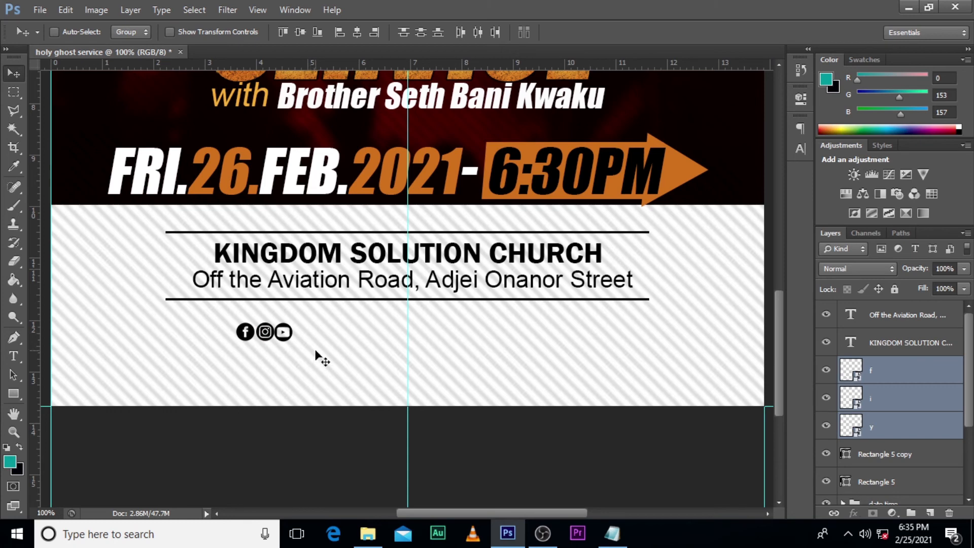
Step: Shrink the footer's three social icons together to about 61% of their size
key(ctrl+t)
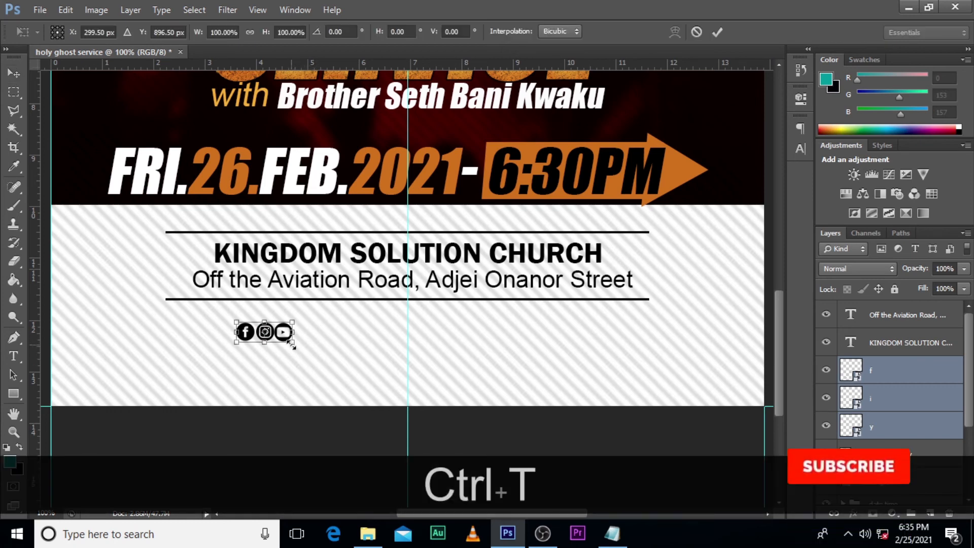
drag(292, 340, 284, 337)
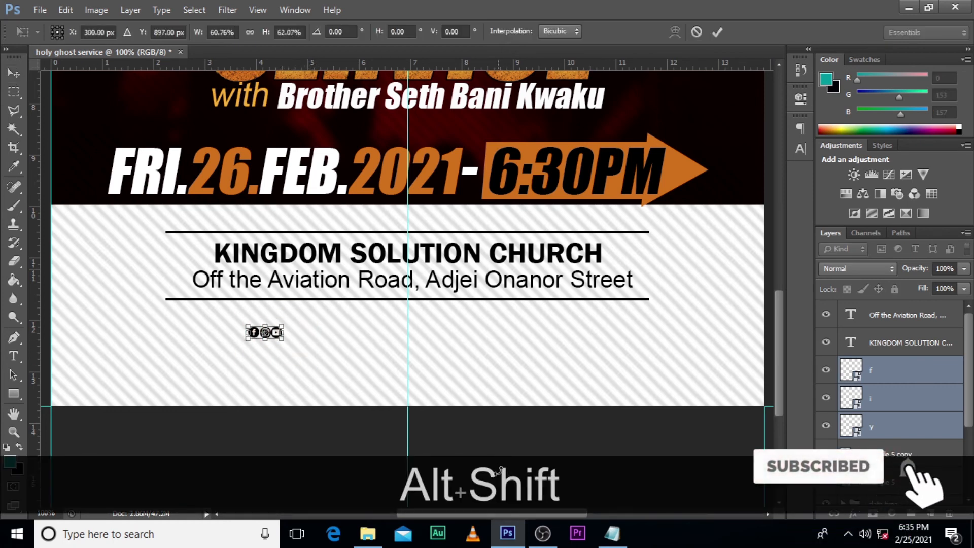
key(alt+shift+Return)
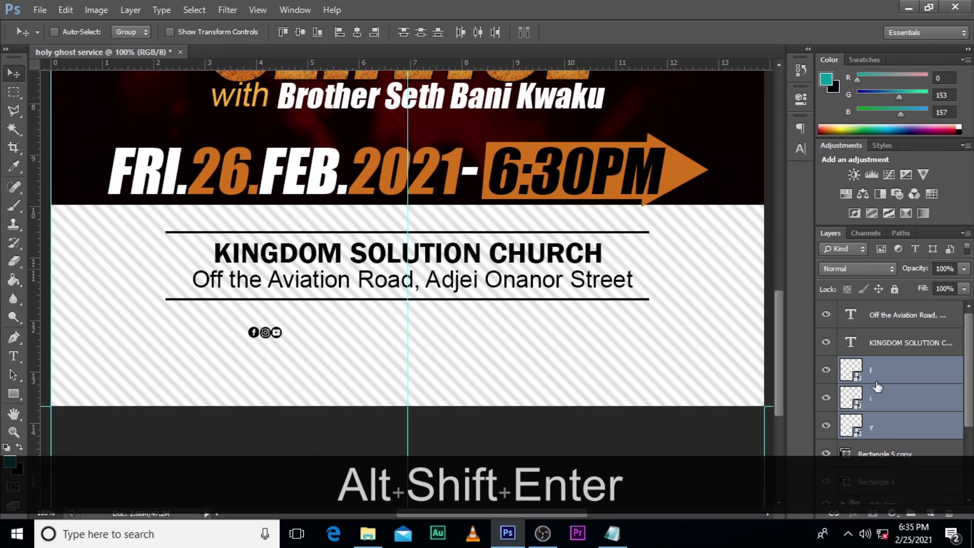
Step: Nudge the YouTube icon slightly to the right to even out the spacing between the icons
click(876, 428)
key(ctrl+equal)
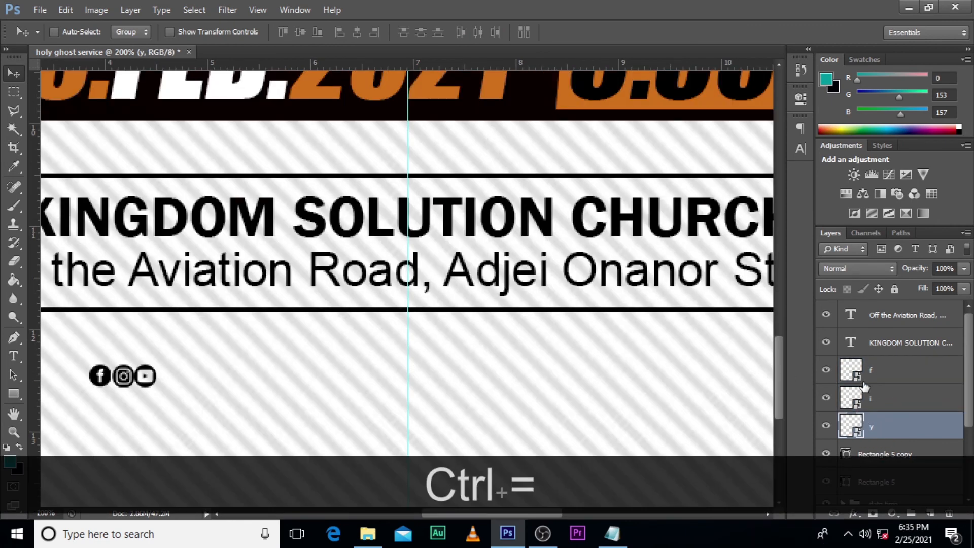
click(885, 426)
key(Right)
key(Right)
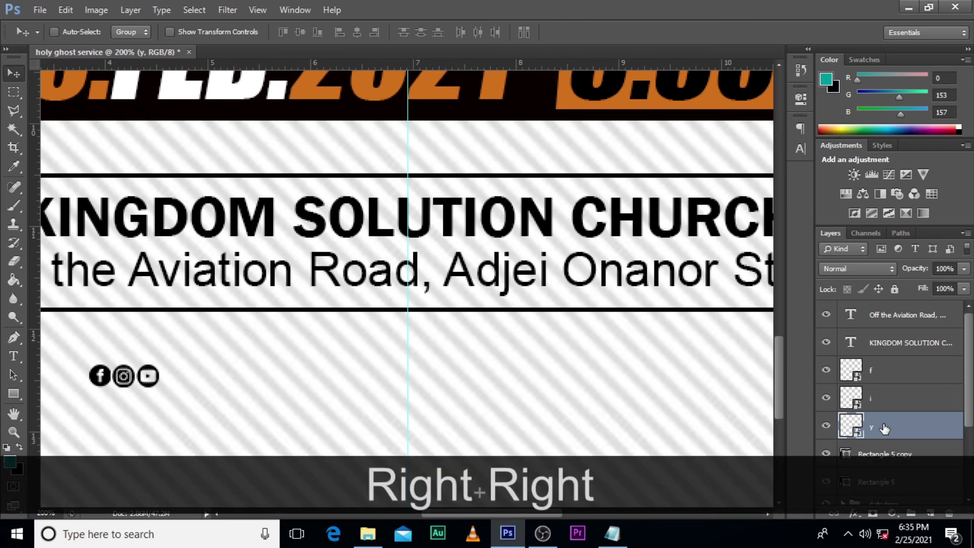
Step: Add the text "kingdom solution gh" beside the social icons in the striped footer
key(t)
click(199, 376)
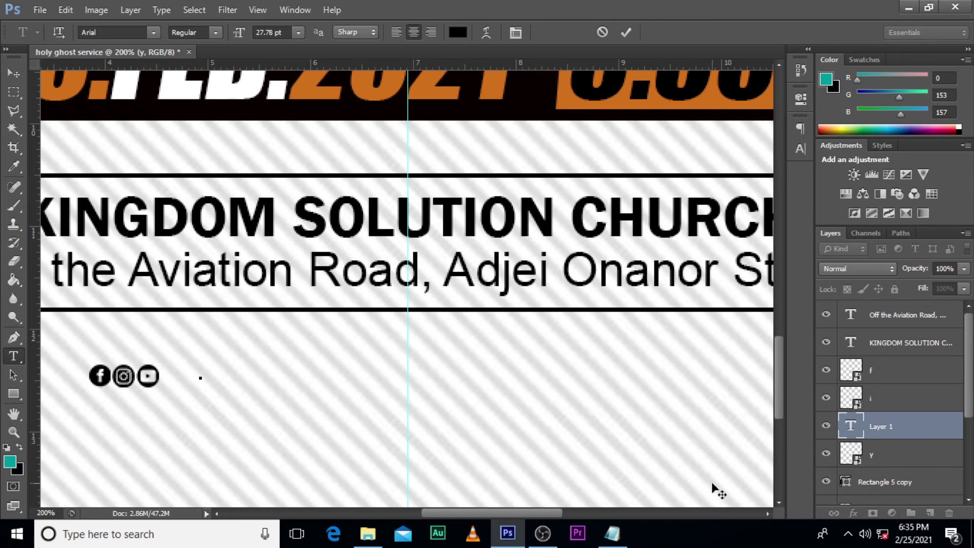
text(kin)
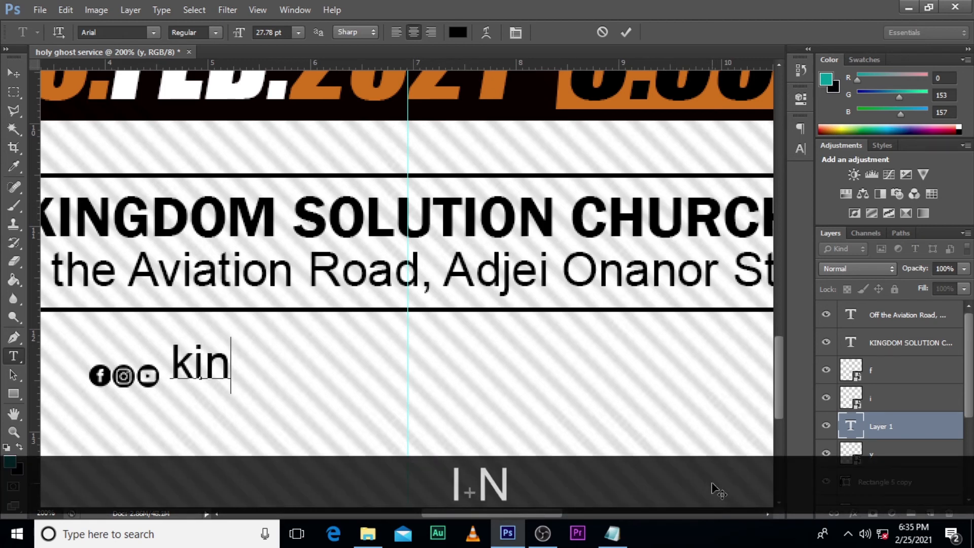
text(gdom)
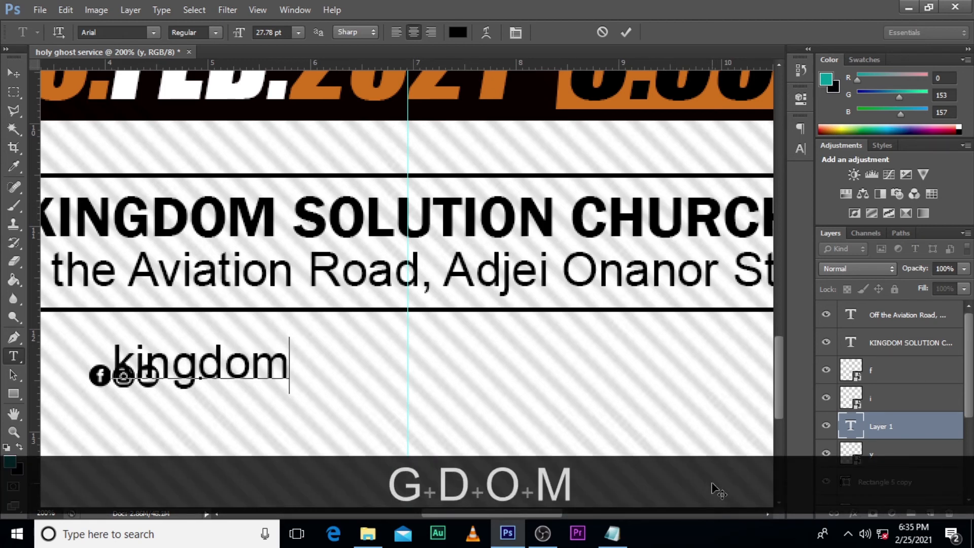
text( solut)
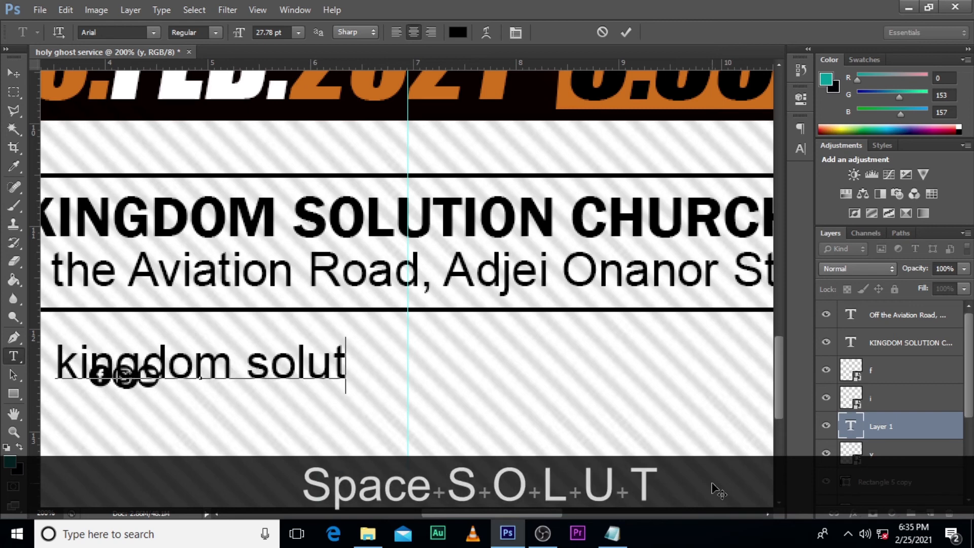
text(ion gh)
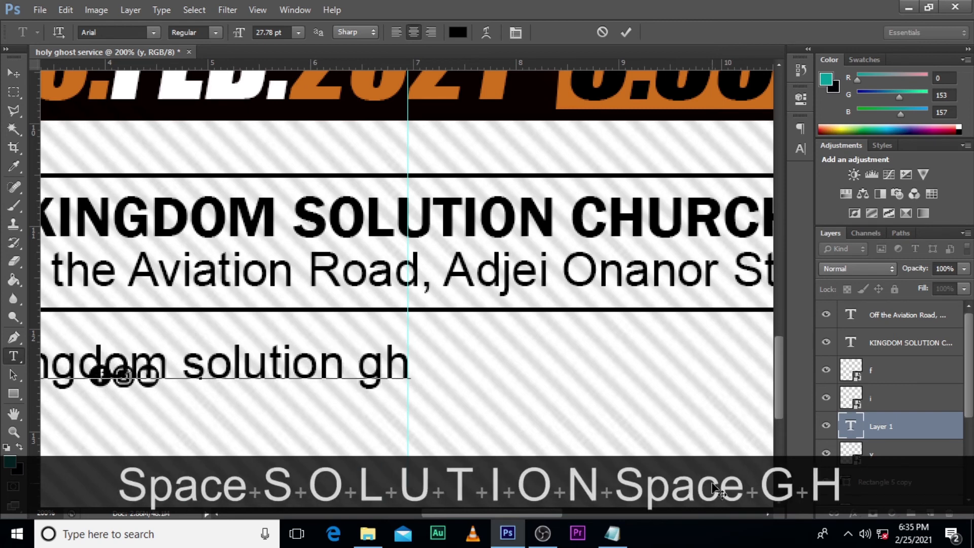
click(891, 431)
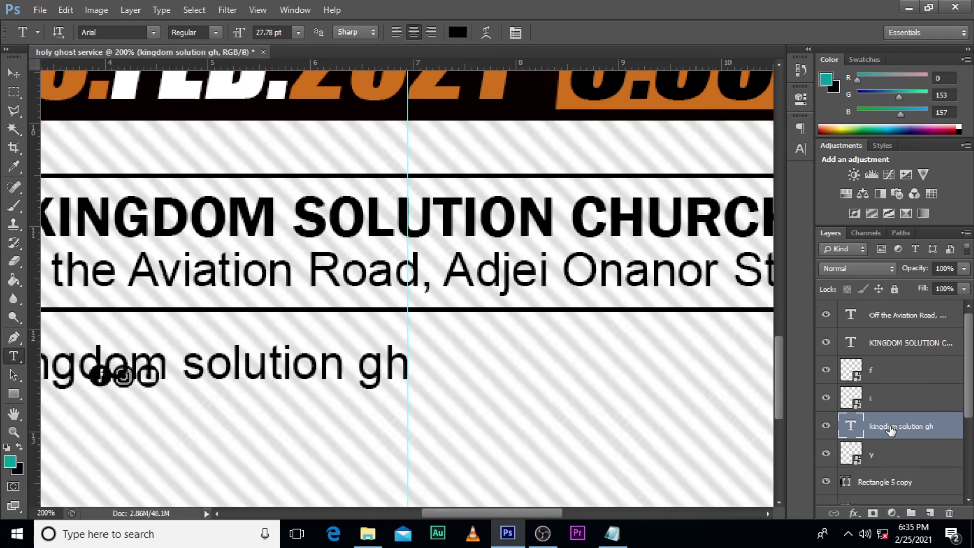
Step: Scale the handle text down to about 11.27 pt and align it with the social icons, just right of the YouTube icon
key(ctrl+t)
drag(410, 395, 284, 391)
key(Return)
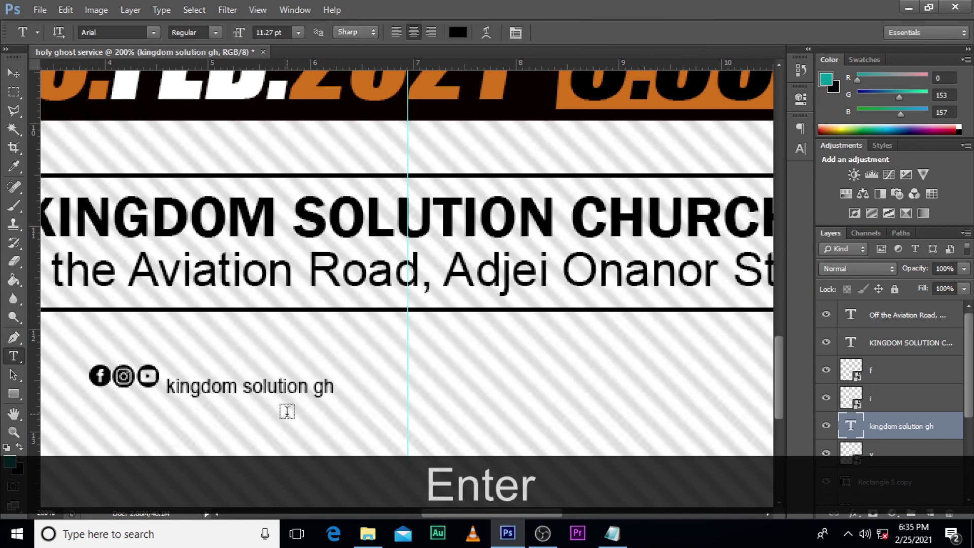
key(v)
drag(286, 411, 287, 399)
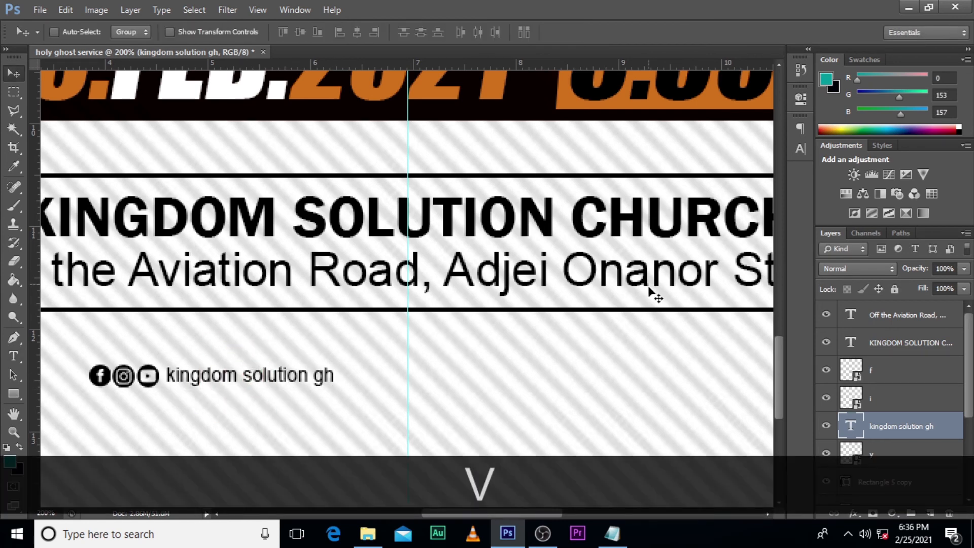
Step: Apply faux bold to the handle text and nudge it right to leave a small gap after the icons
click(801, 148)
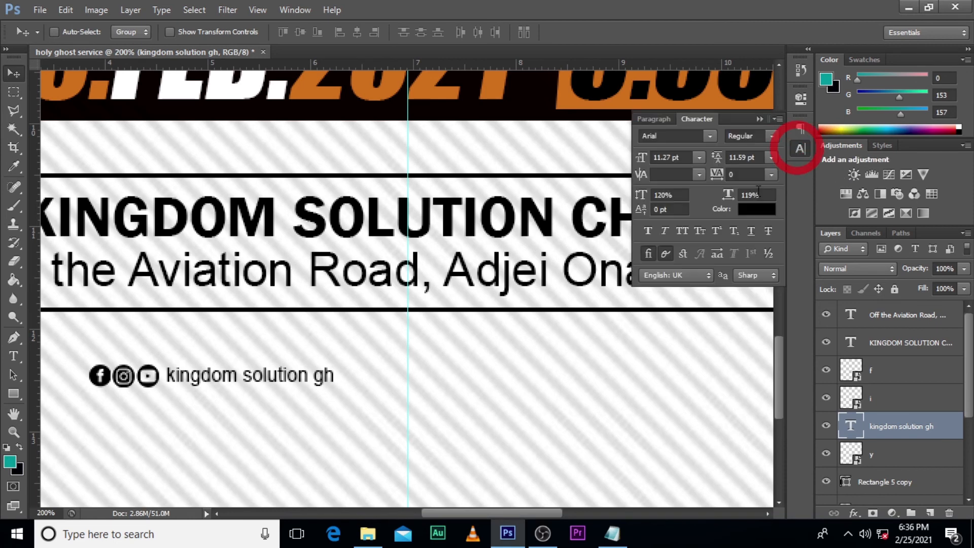
click(650, 233)
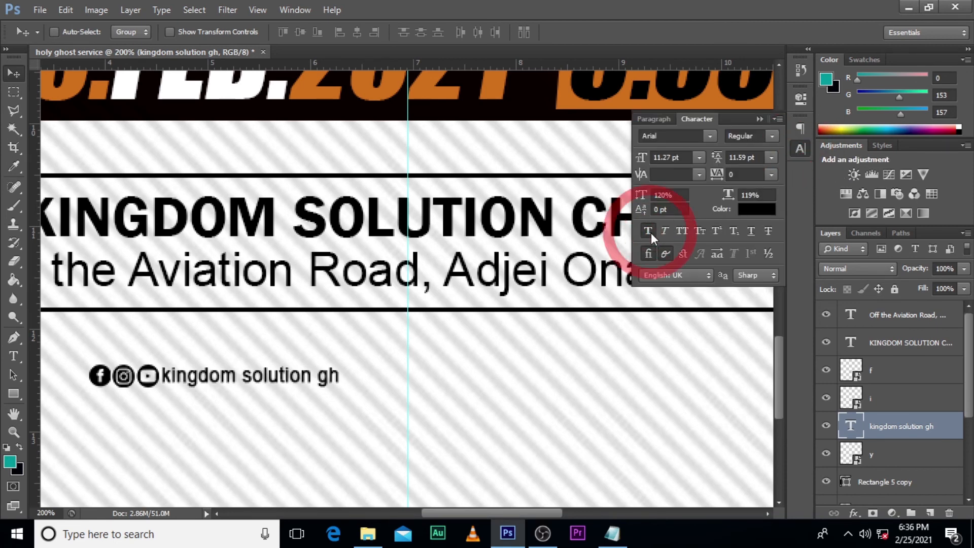
click(760, 119)
key(Right)
key(Right)
key(Right)
key(Right)
key(Right)
key(Right)
key(Right)
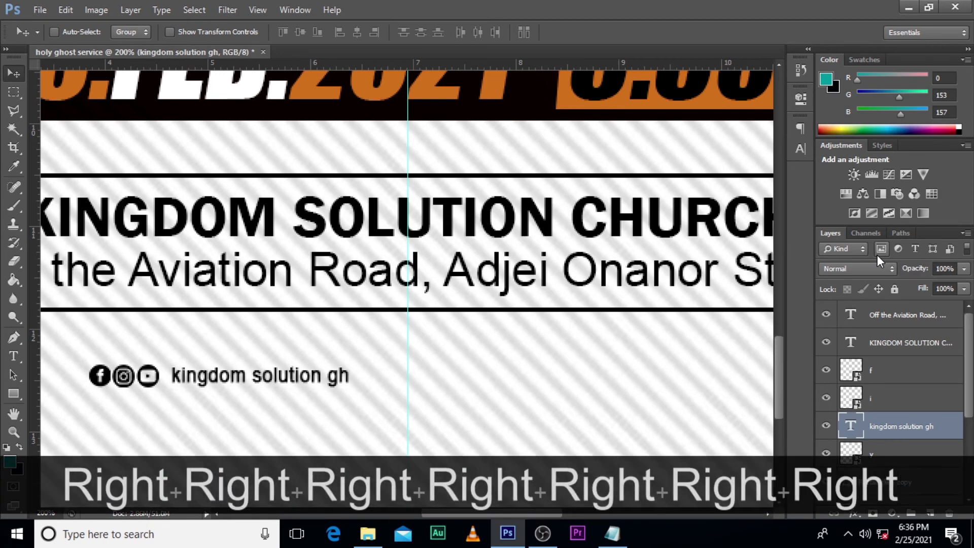
key(Left)
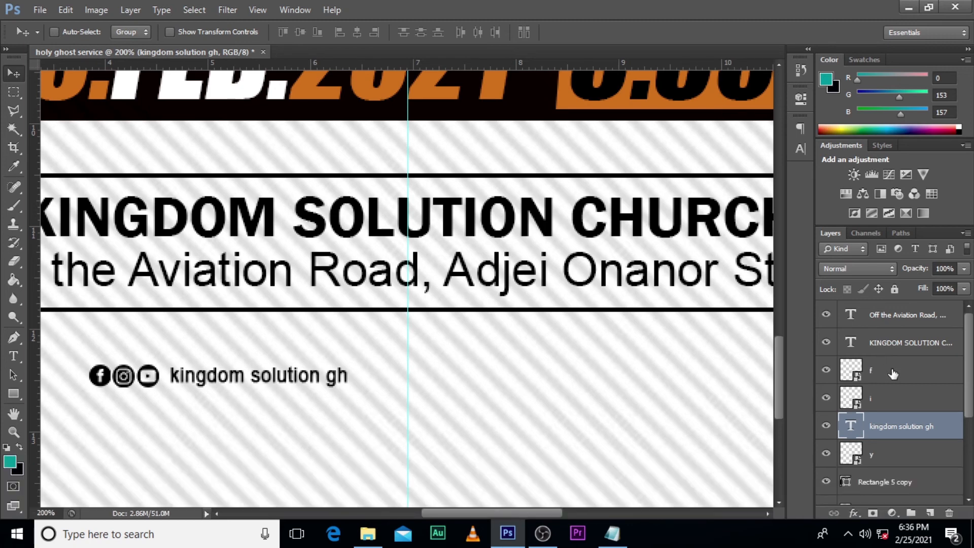
Step: Group the three icons and the handle text at the top of the layer stack and name the group "social media"
shift+click(891, 451)
shift+click(898, 373)
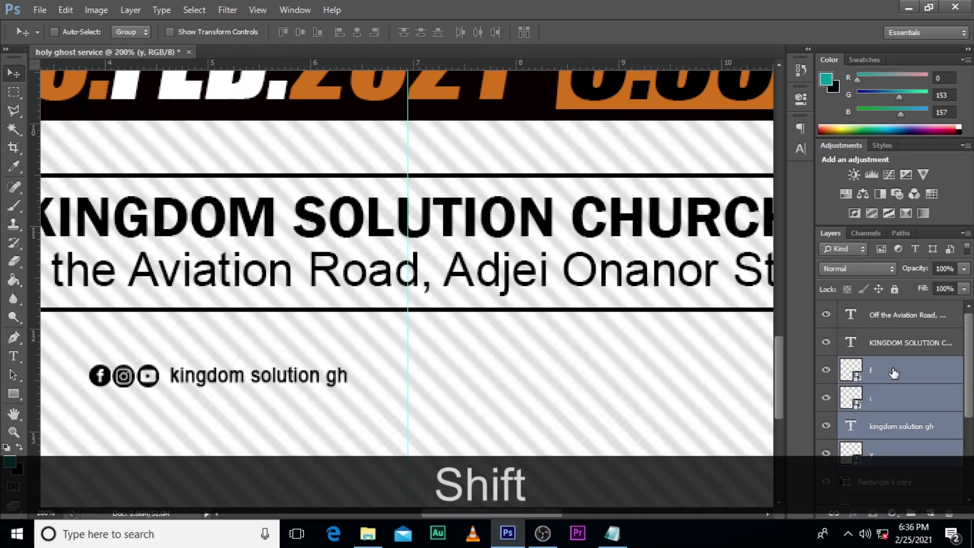
drag(919, 368, 898, 304)
key(ctrl+g)
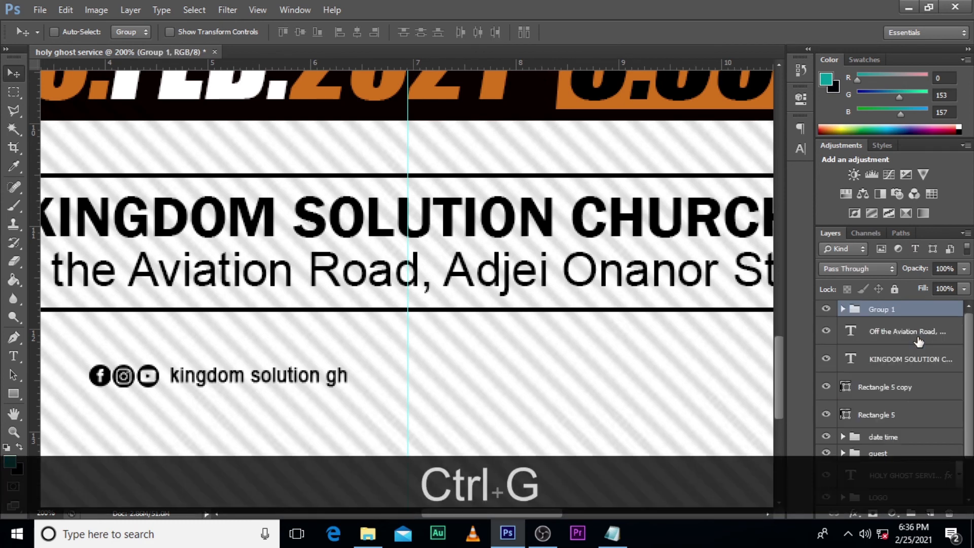
double_click(881, 310)
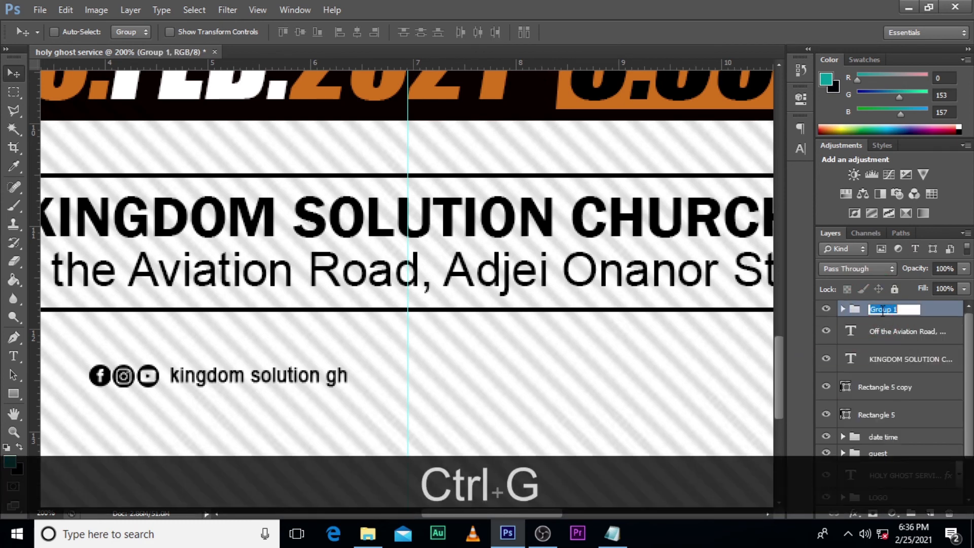
text(social media)
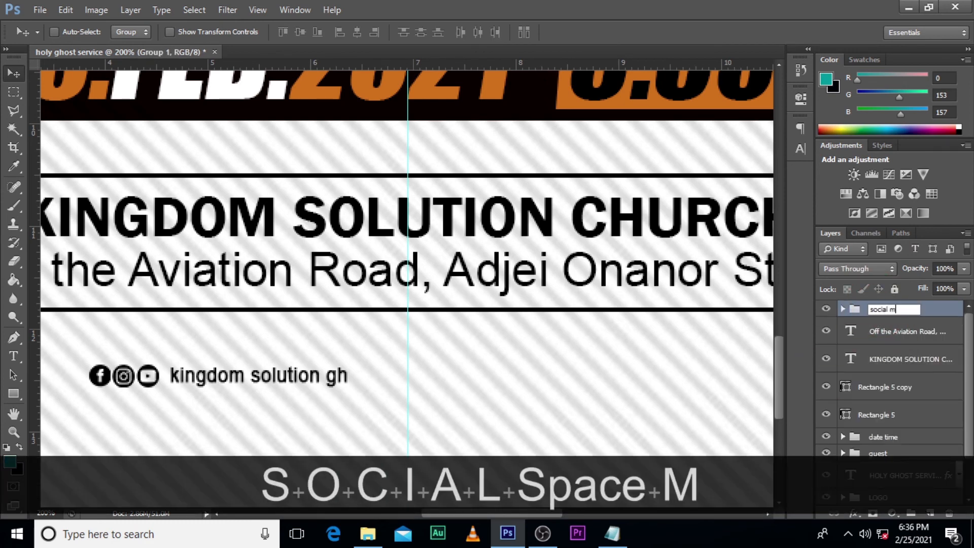
key(Return)
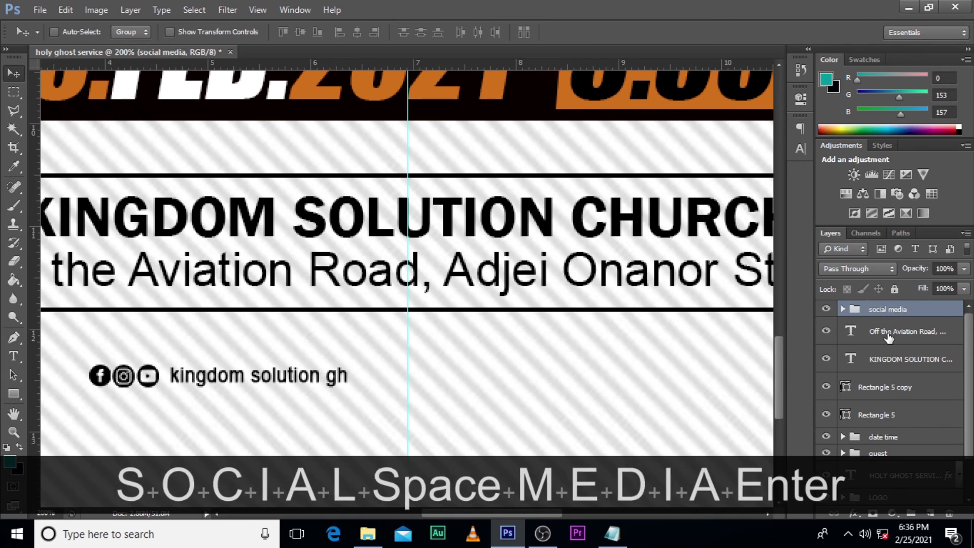
Step: Group the church name, the address text and both horizontal line shapes, and name the group "VENUE"
click(889, 335)
key(Caps_Lock)
key(shift)
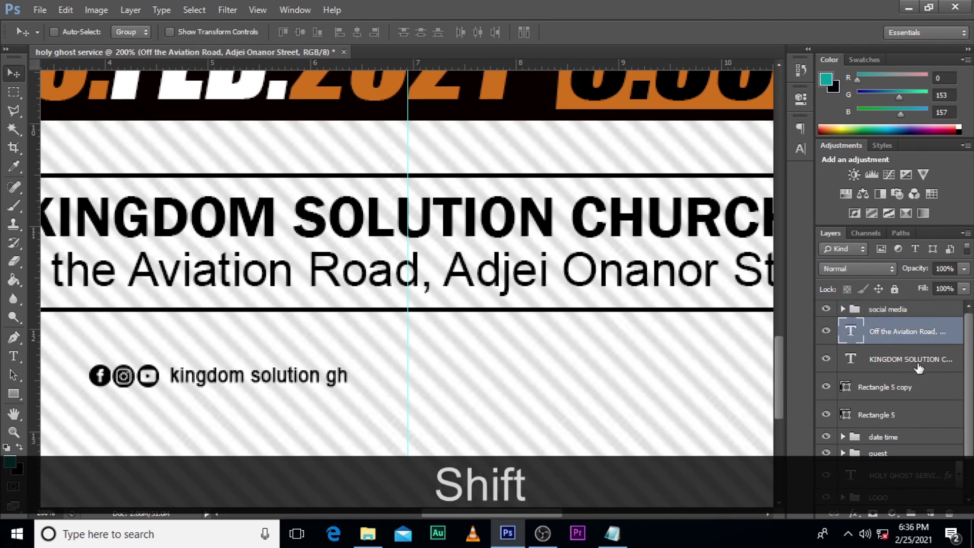
shift+click(901, 412)
key(ctrl+shift+g)
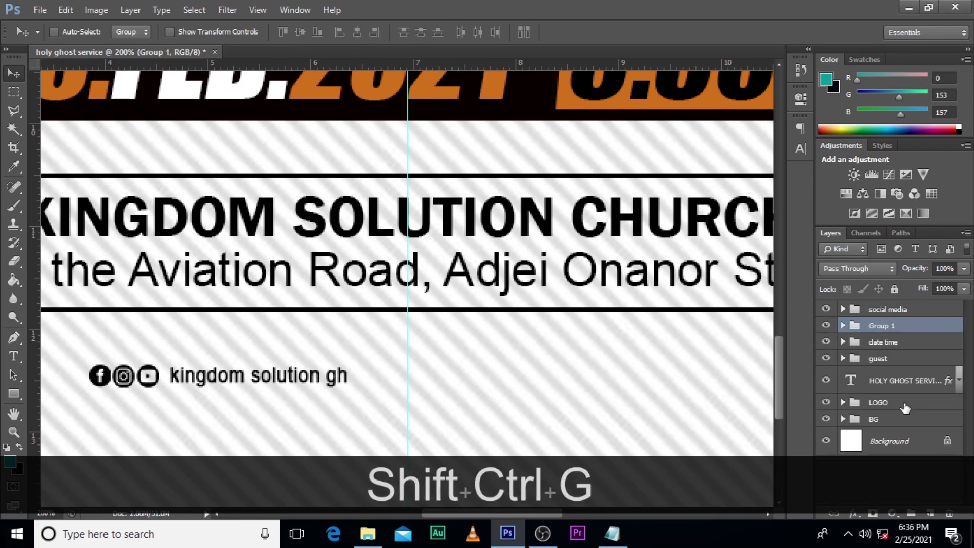
double_click(881, 326)
text(VENUE)
key(Return)
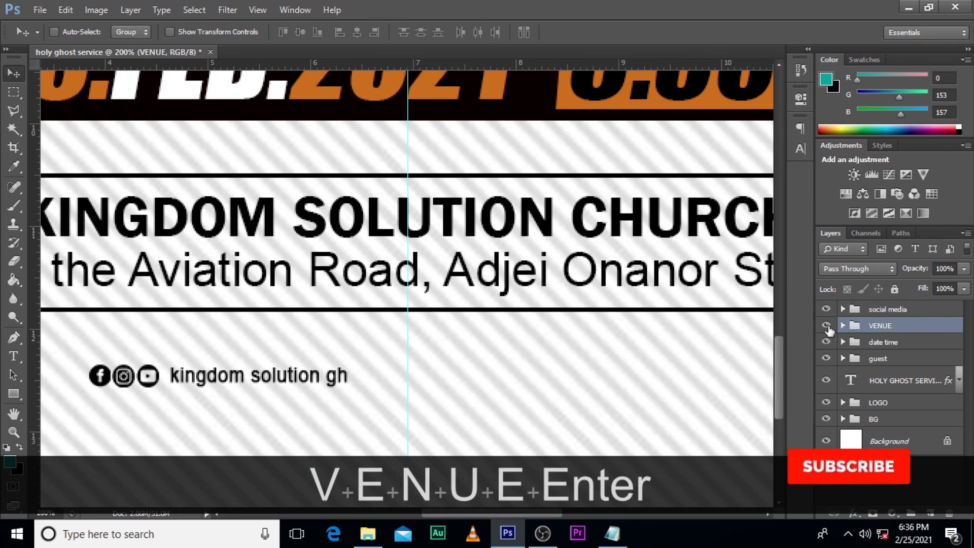
Step: Check what the VENUE and social media groups contain by toggling their visibility, and review the whole flyer
click(826, 325)
click(827, 327)
click(827, 309)
click(826, 309)
key(ctrl+0)
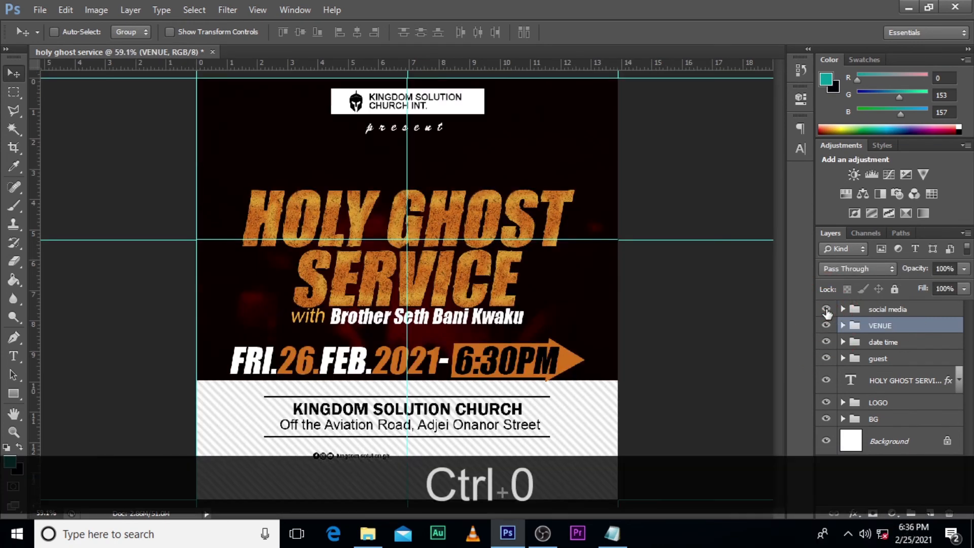
key(ctrl)
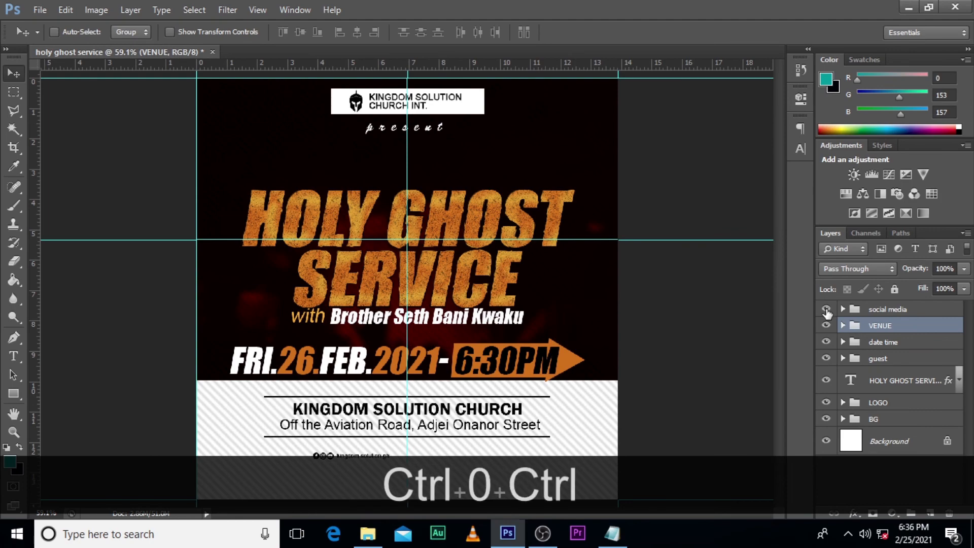
key(ctrl+=)
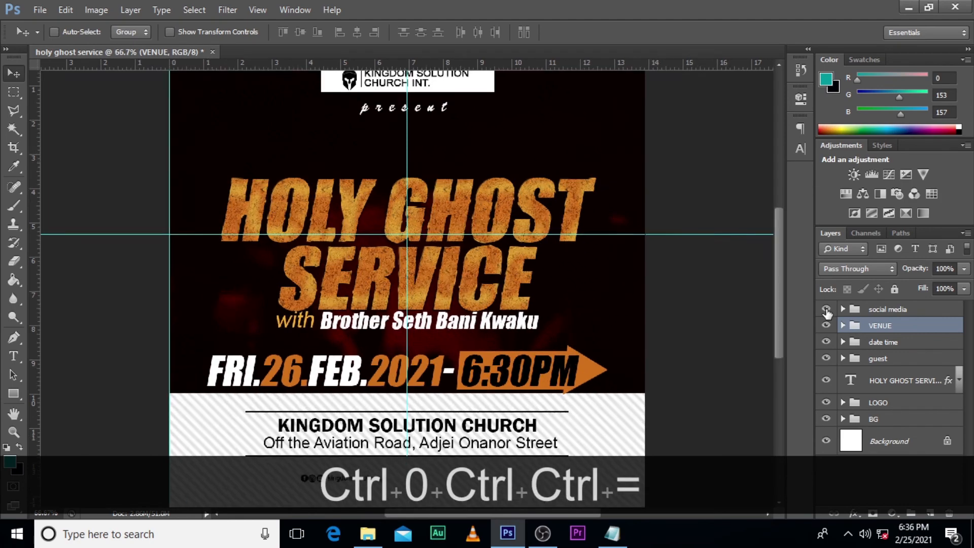
key(ctrl+=)
key(ctrl+=)
key(ctrl+=)
key(ctrl)
key(ctrl+minus)
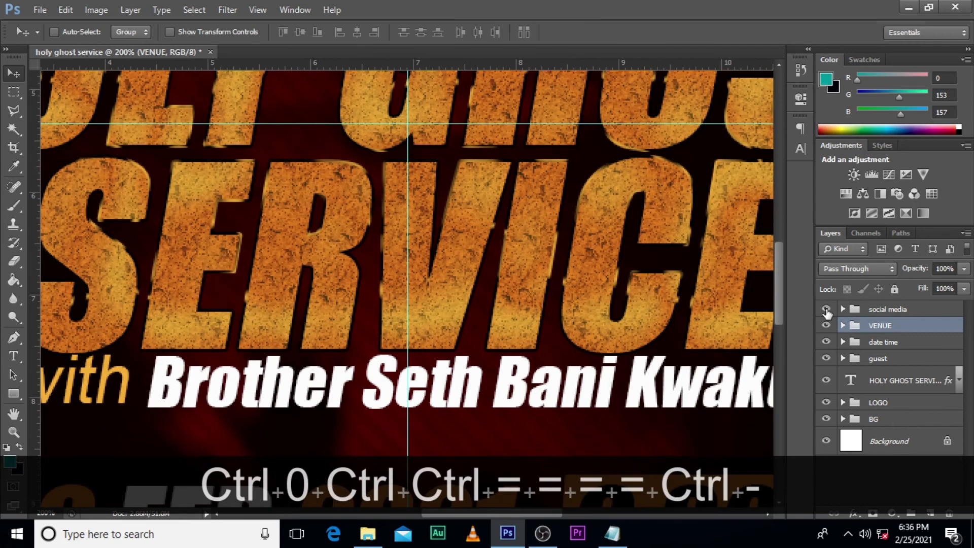
key(ctrl+minus)
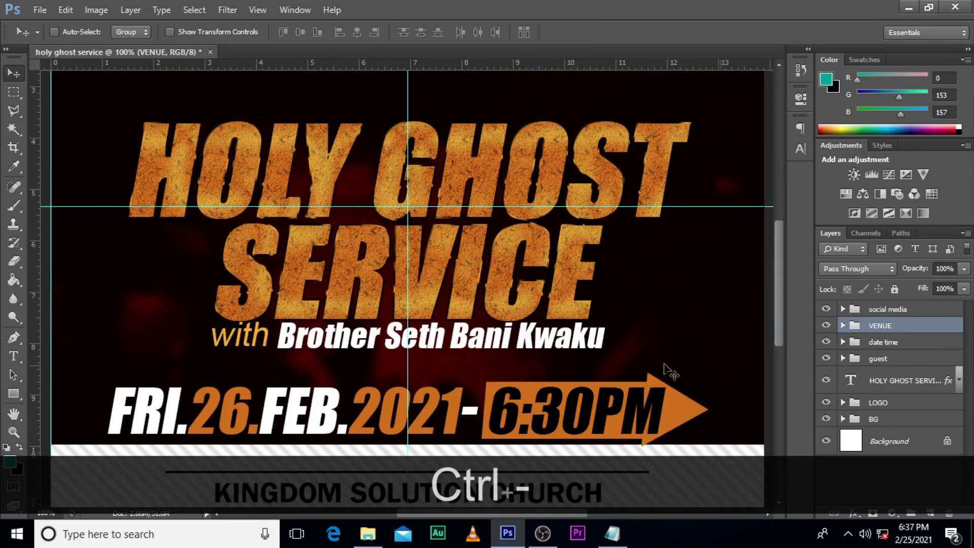
Step: Duplicate the handle text out of the social media group and place the copy on the same line, right of the centre guide
scroll(626, 374, down, 5)
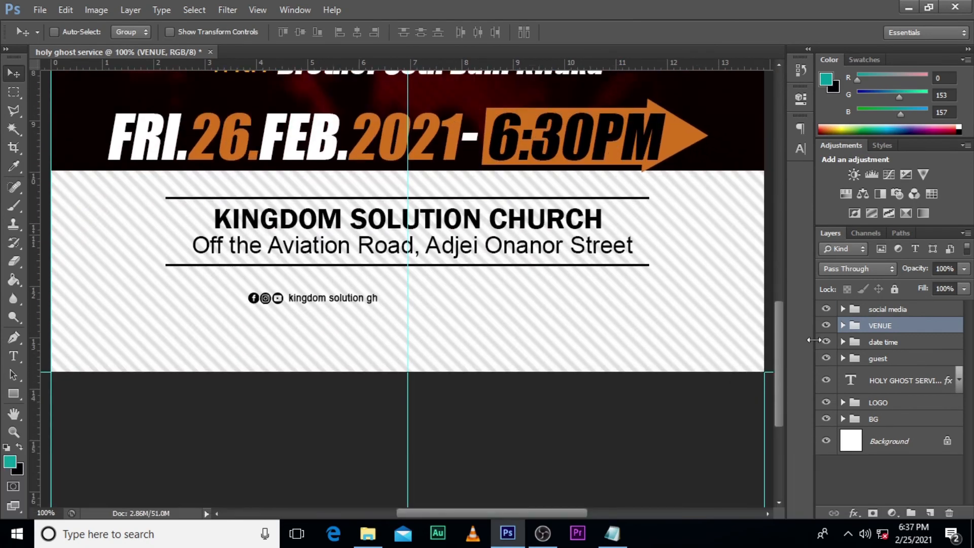
click(872, 310)
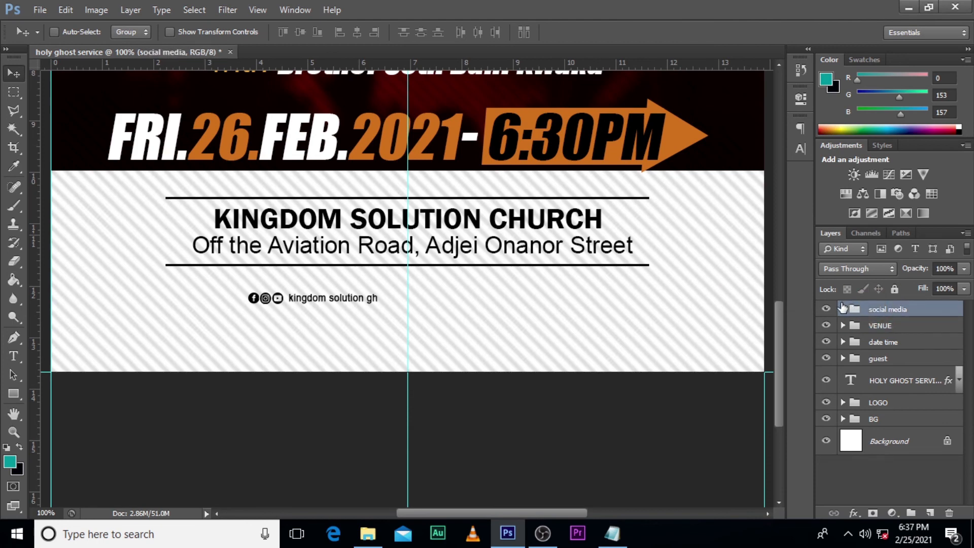
click(842, 309)
click(887, 387)
key(ctrl+j)
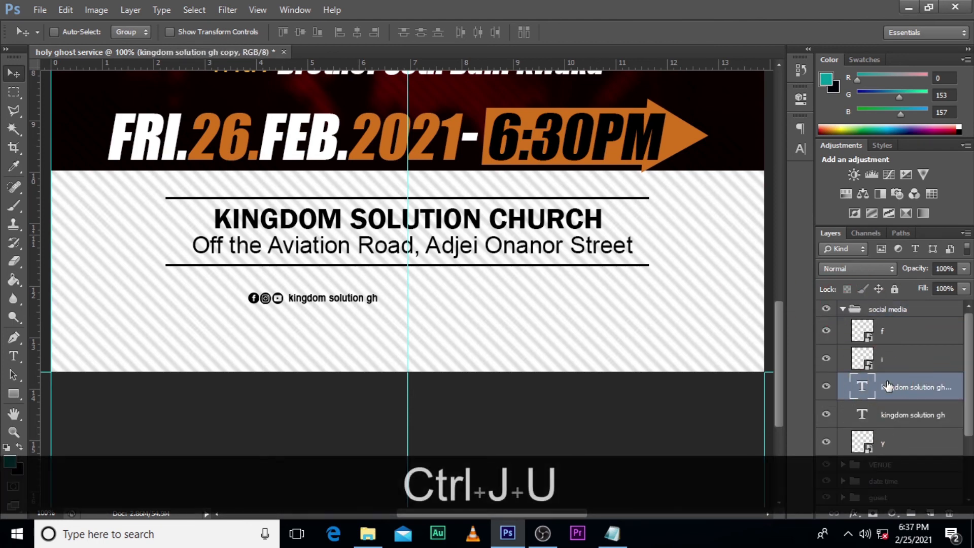
drag(887, 387, 892, 304)
click(843, 338)
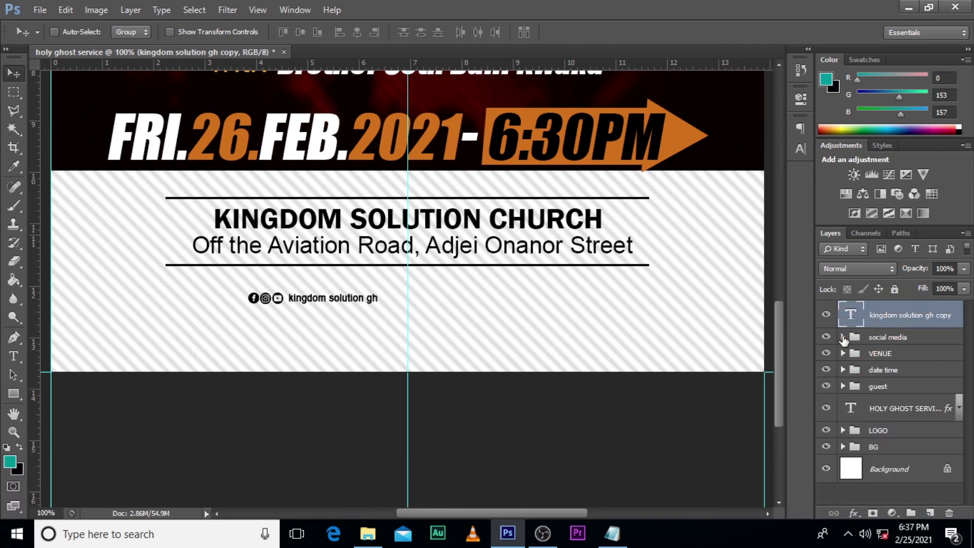
drag(304, 305, 429, 305)
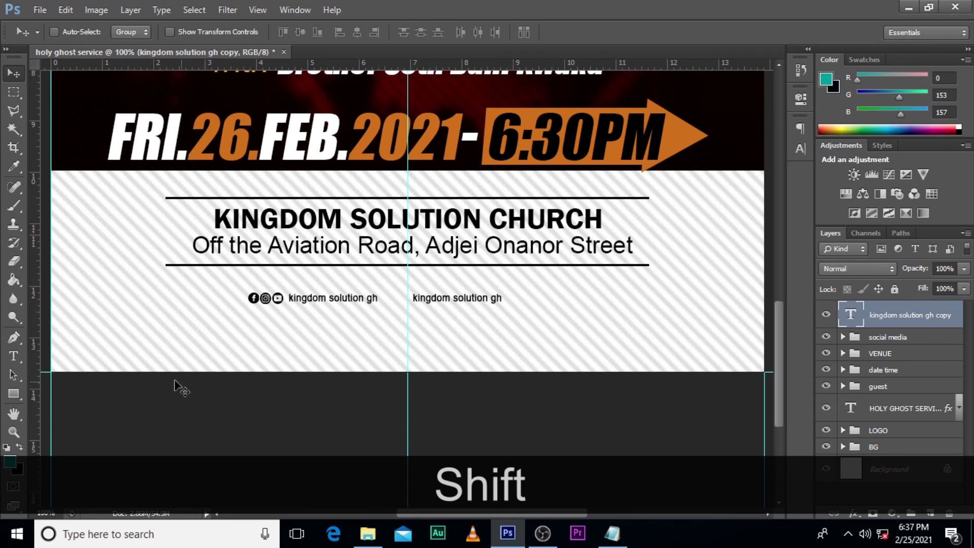
Step: Draw a 13 px rounded rectangle with 17 px radius below the handle text, and give it a black fill and no stroke
click(14, 394)
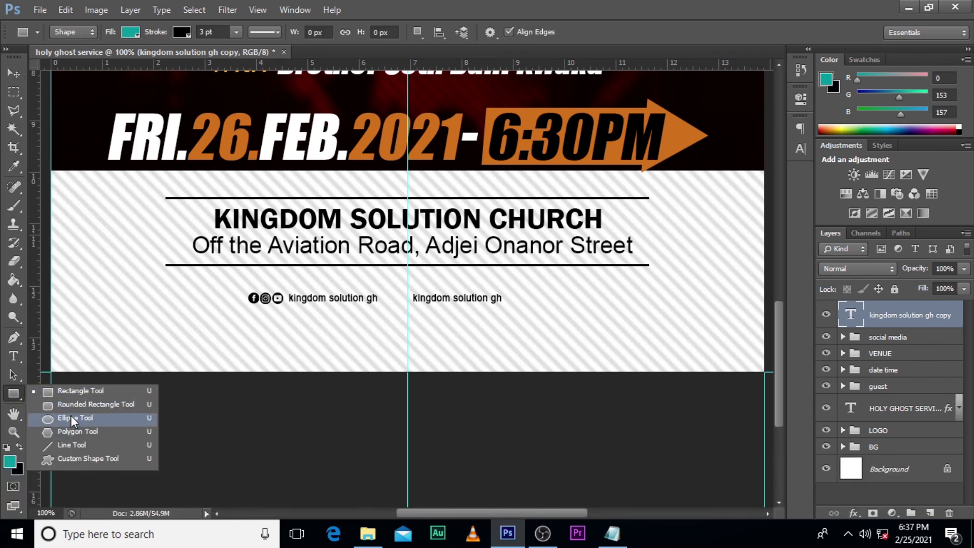
click(71, 404)
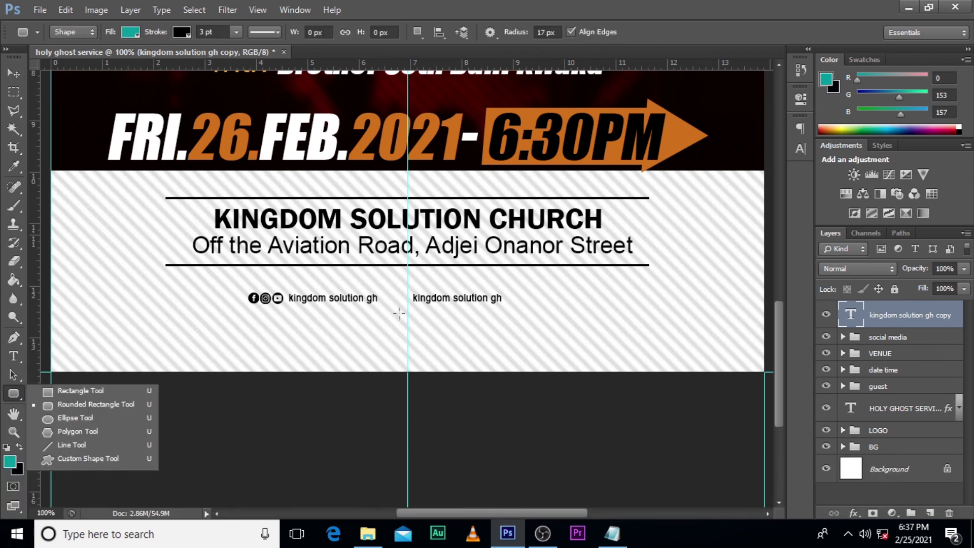
drag(379, 327, 383, 333)
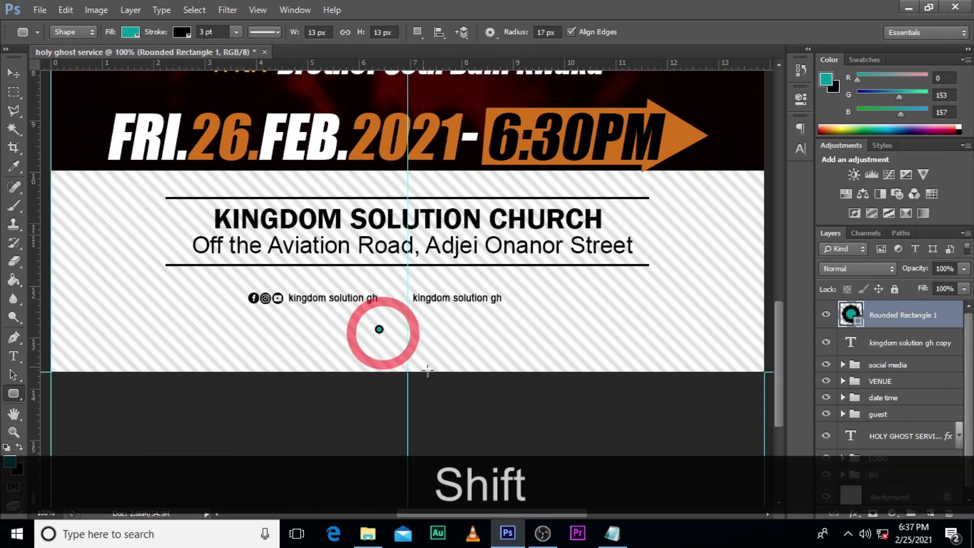
click(181, 31)
click(123, 61)
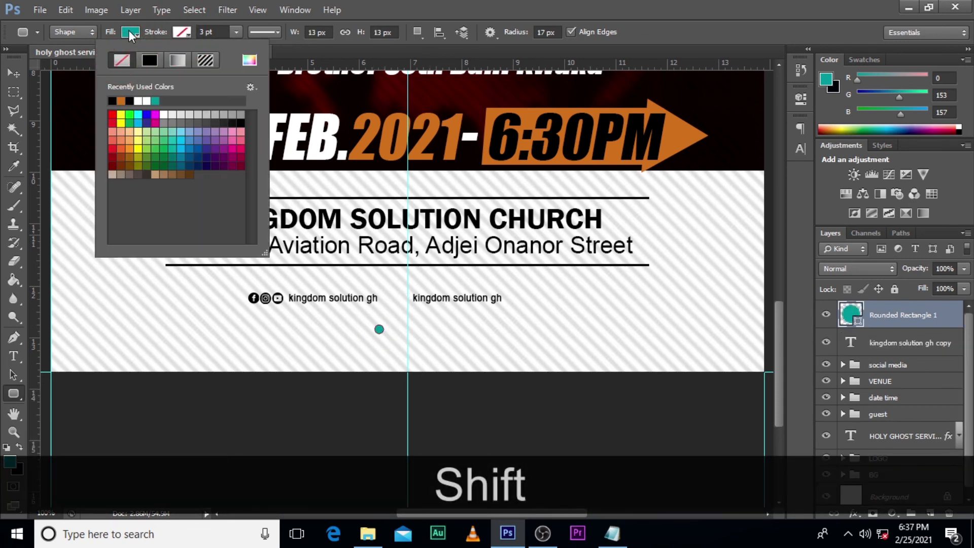
click(130, 32)
click(62, 101)
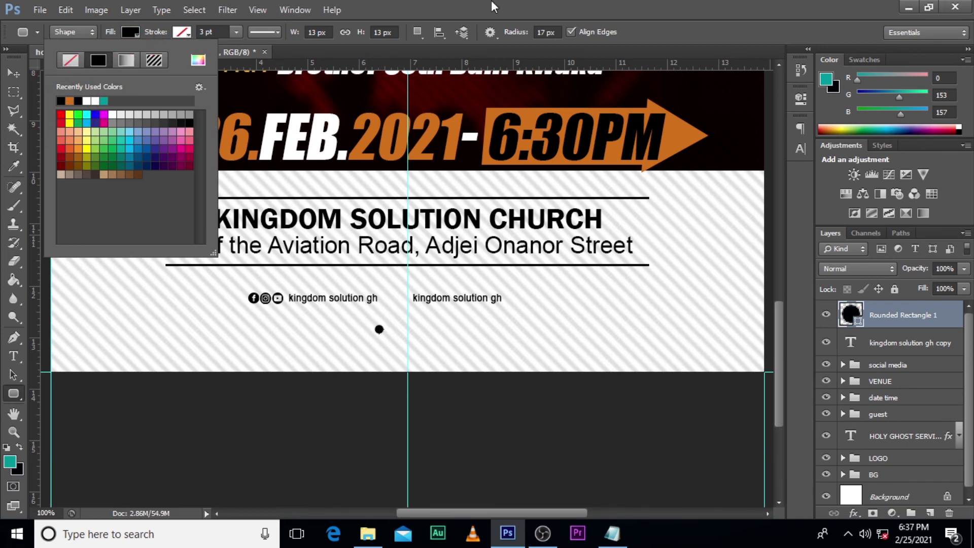
Step: Move the black dot up between the handle text and its copy, and scale it down slightly about its centre
key(v)
drag(373, 331, 392, 304)
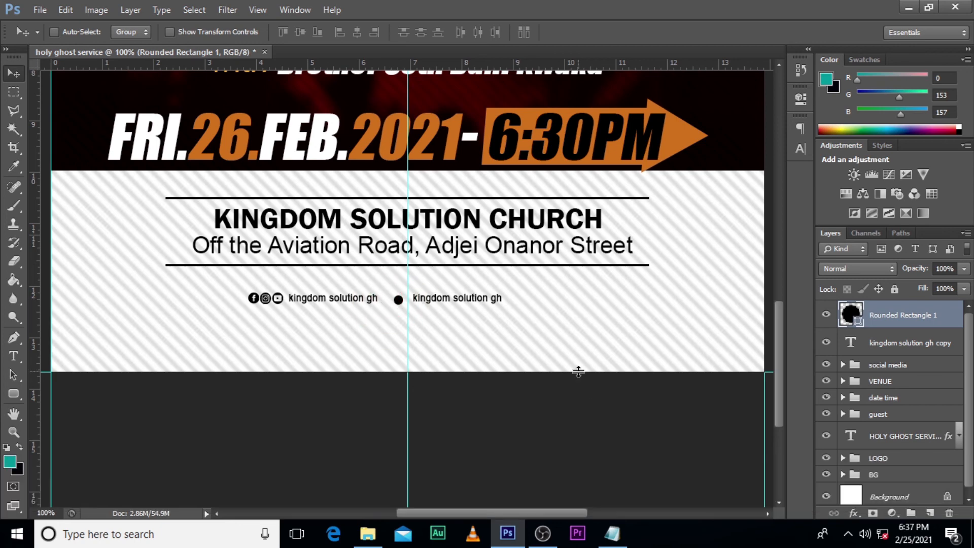
key(ctrl+equal)
key(ctrl+equal)
key(ctrl+t)
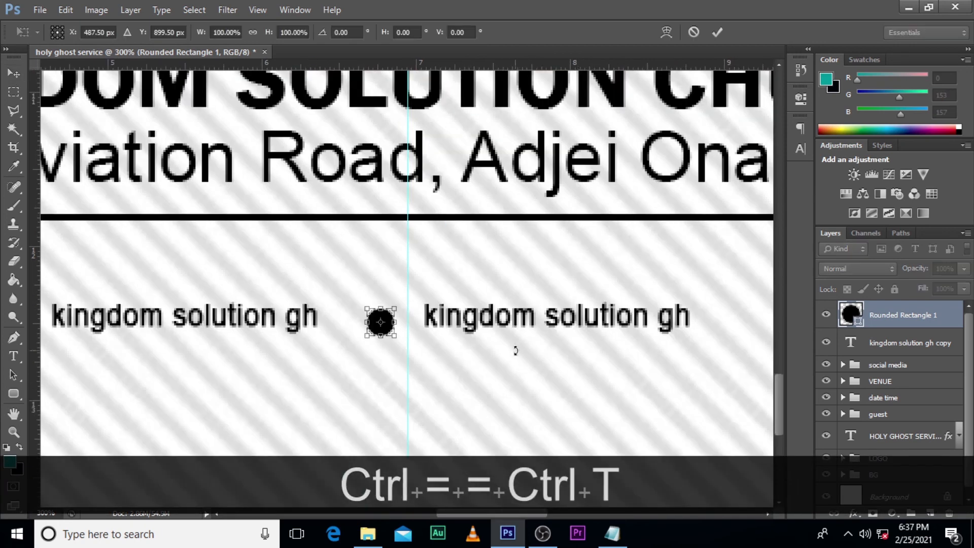
drag(396, 337, 392, 334)
key(Return)
Step: Nudge the dot up and left so it lines up with the text and sits midway in the gap
key(Up)
key(Up)
key(Up)
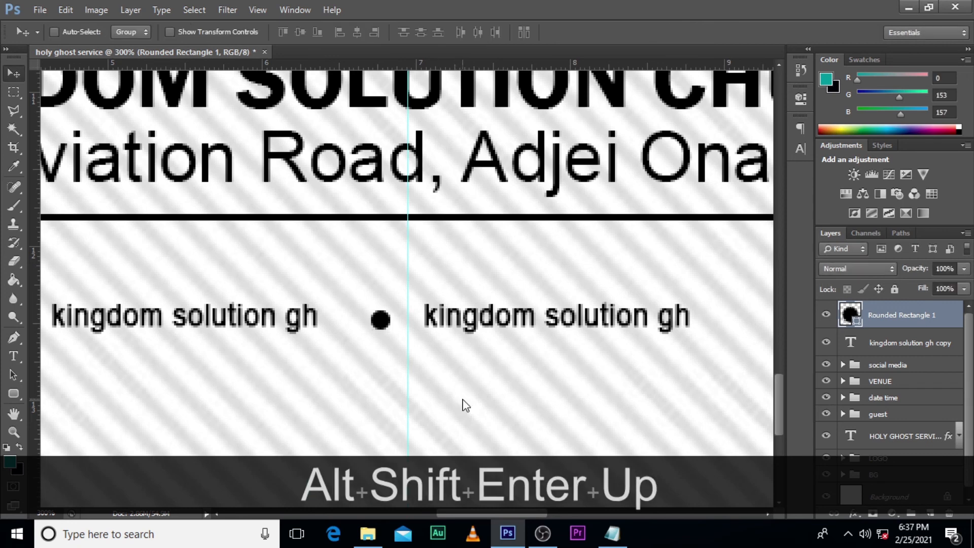
key(Left)
key(Left)
key(Left)
key(Left)
key(Left)
key(Left)
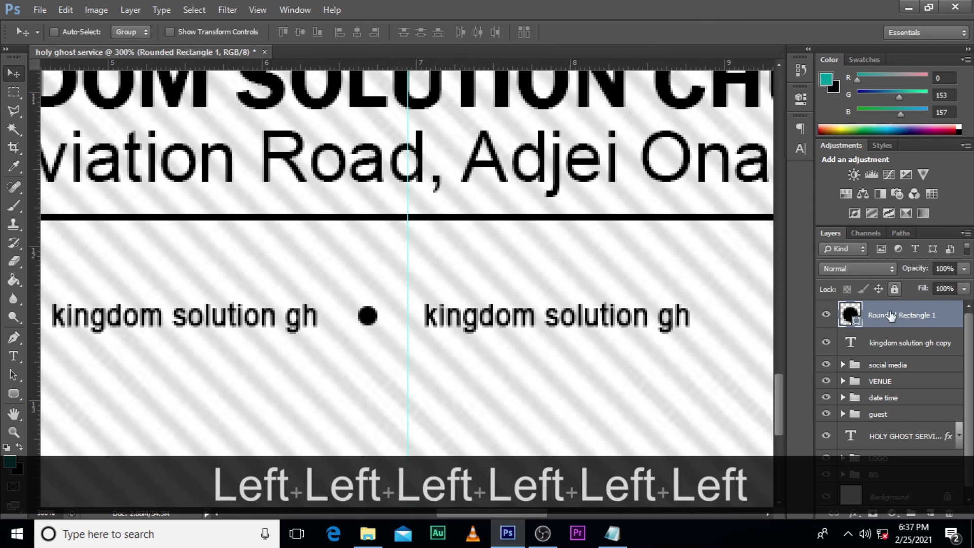
Step: Replace the wording of the copied handle text with "2021 MY YEAR OF SUCCESS"
click(853, 344)
double_click(853, 344)
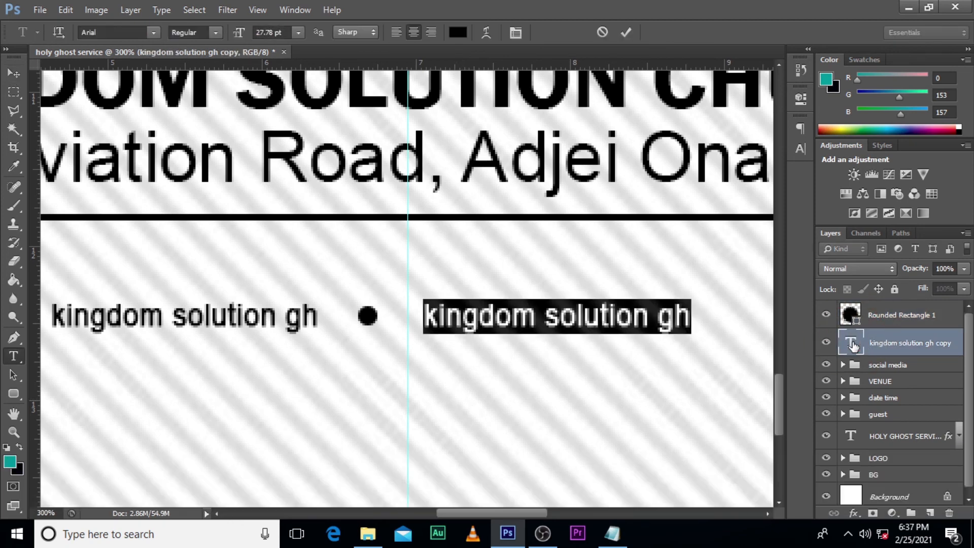
text(202)
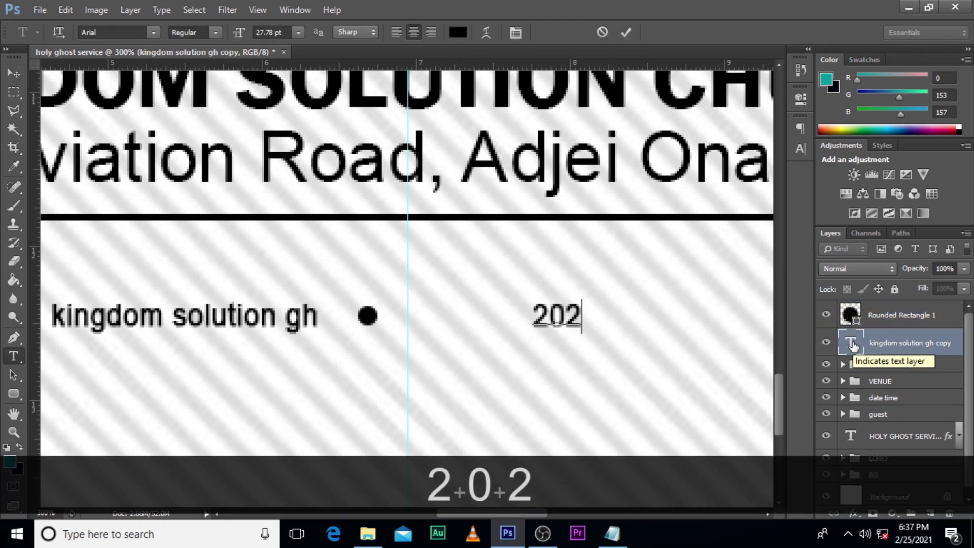
text(1 M)
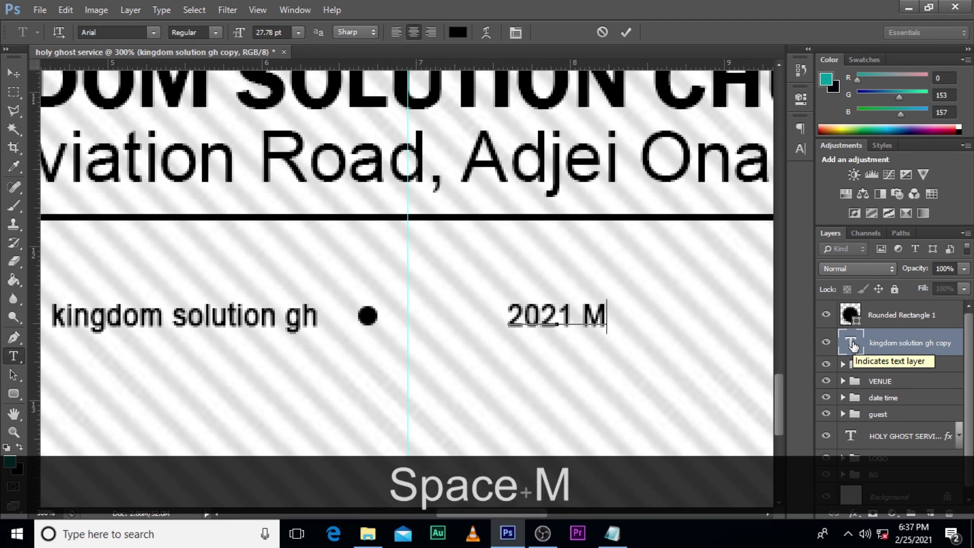
text(Y YEAR OF)
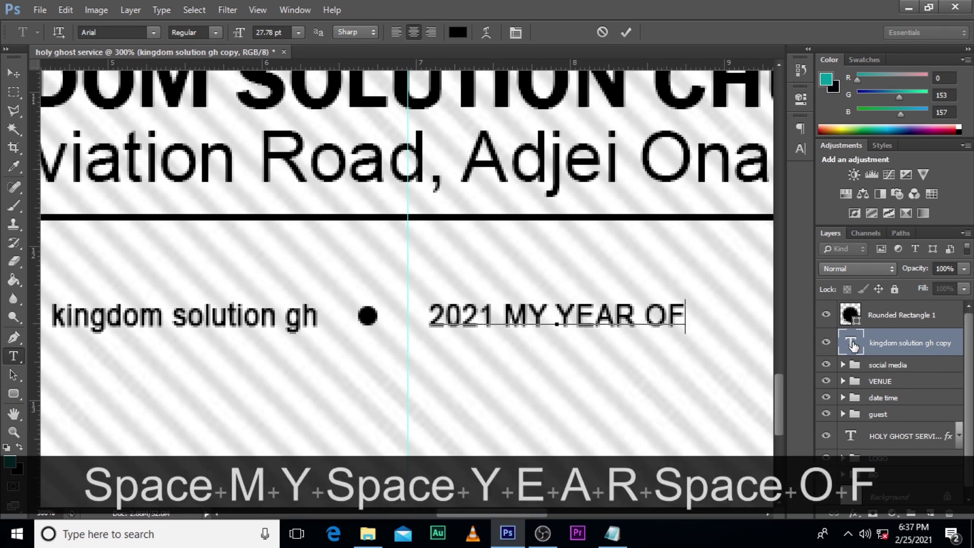
text( SUCCESS)
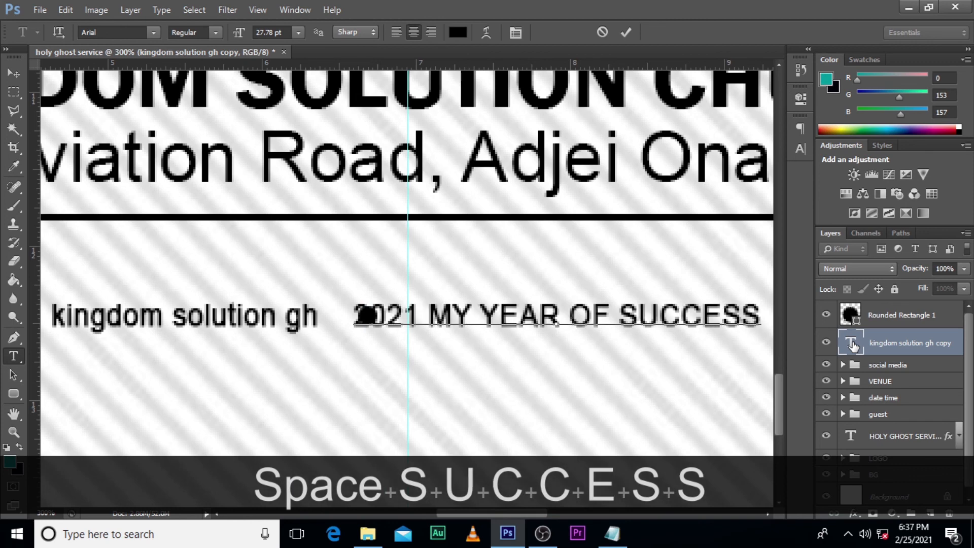
click(897, 339)
Step: Shift the "2021 MY YEAR OF SUCCESS" text right until it clears the dot and starts just past the centre guide
key(shift+Right)
key(shift+Right)
key(shift+Right)
key(Right)
key(Right)
key(Right)
key(Right)
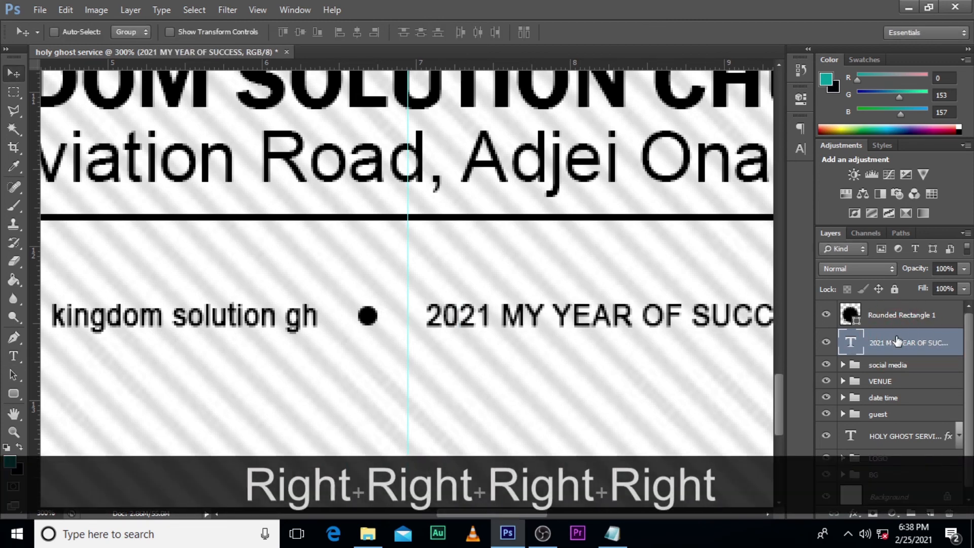
Step: Review the whole flyer and examine the spacing of the social media and year theme line in the footer
key(ctrl)
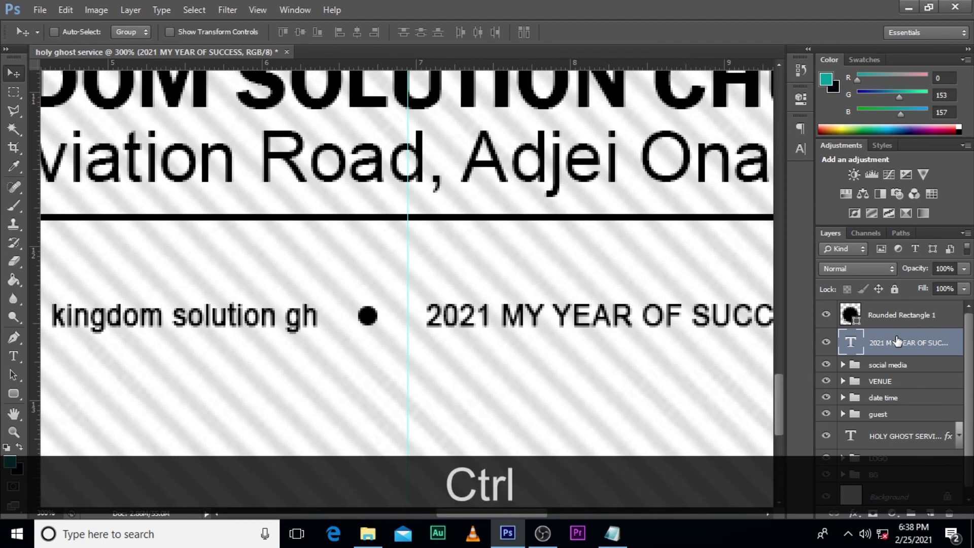
key(ctrl+0)
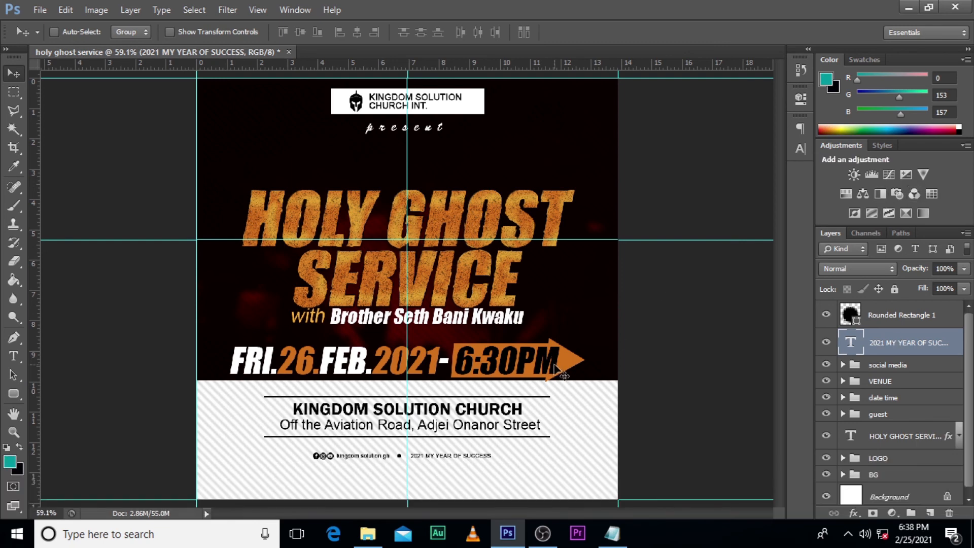
key(ctrl+plus)
scroll(330, 280, down, 3)
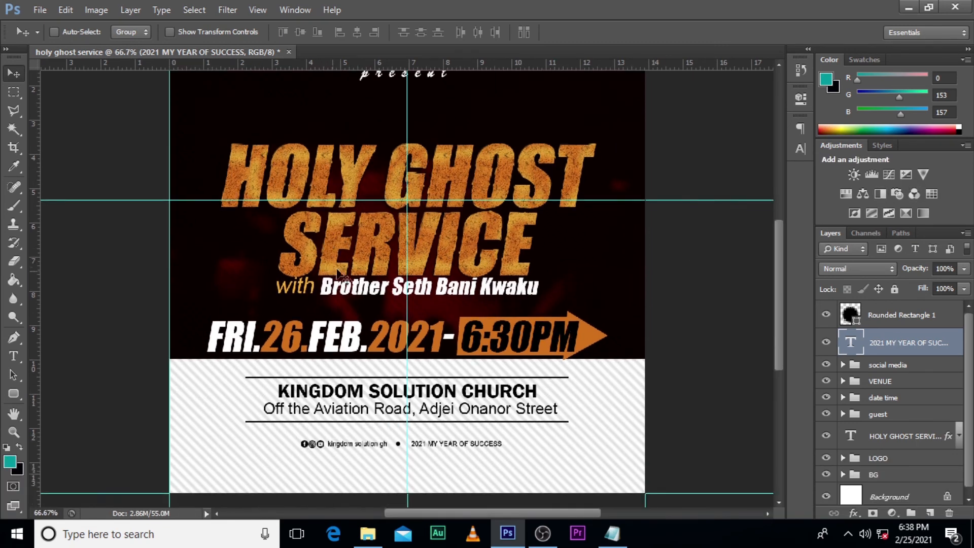
scroll(378, 290, down, 2)
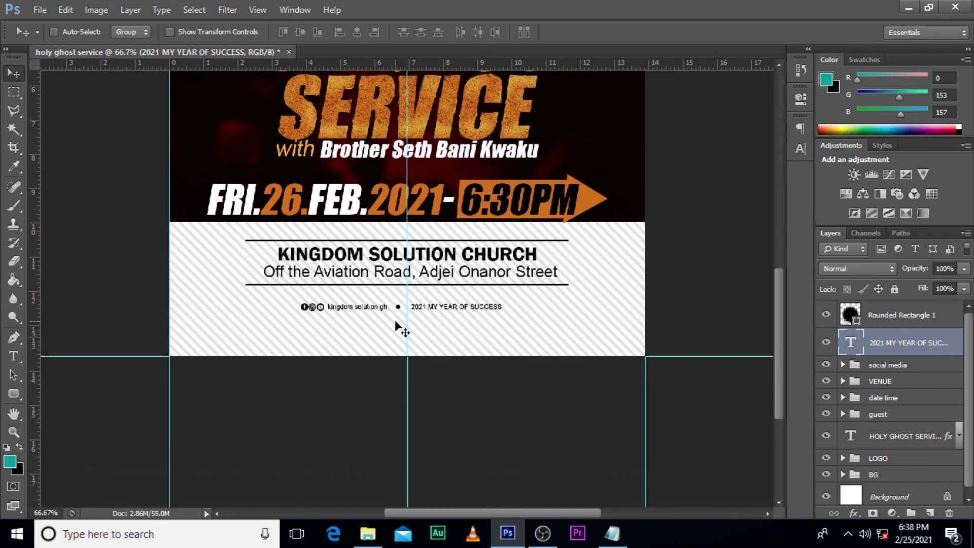
key(ctrl+plus)
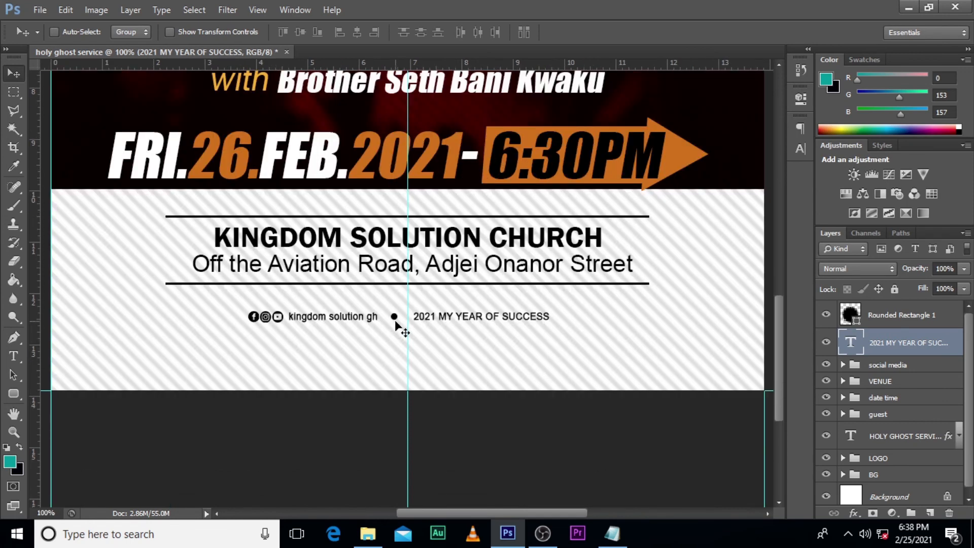
key(ctrl+0)
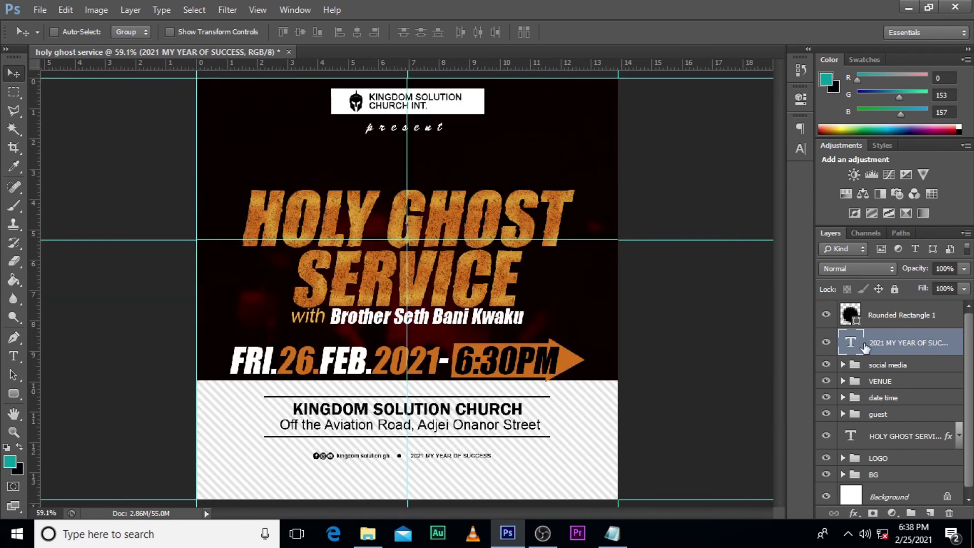
Step: Group the dot shape and the "2021 MY YEAR OF SUCCESS" text, and name the group "YEAR THEME"
ctrl+click(904, 317)
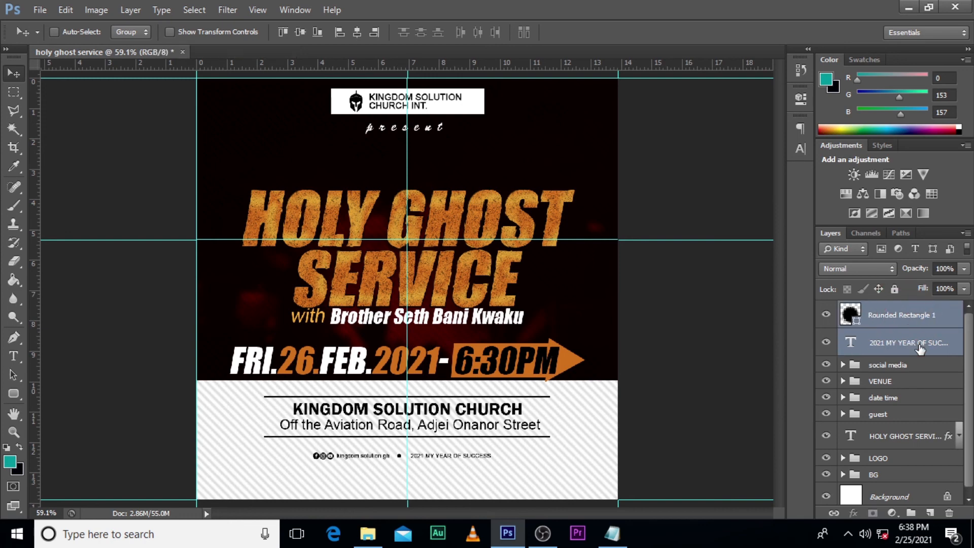
key(ctrl+g)
double_click(884, 314)
text(YEAR THEME)
key(Return)
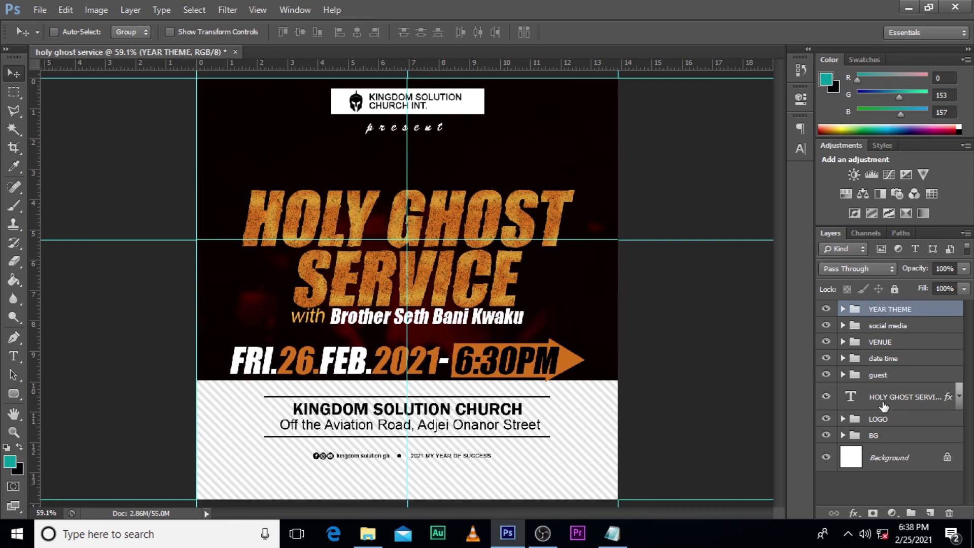
Step: Place the light flare image IMG-20150629-WA0367 above the YEAR THEME group, scale it down and position it over the title's centre
click(875, 401)
click(895, 310)
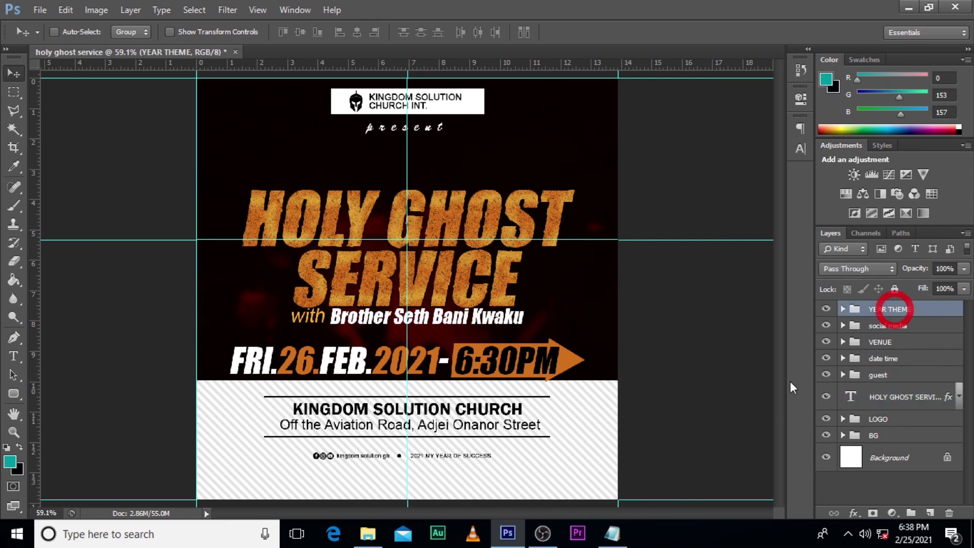
click(368, 533)
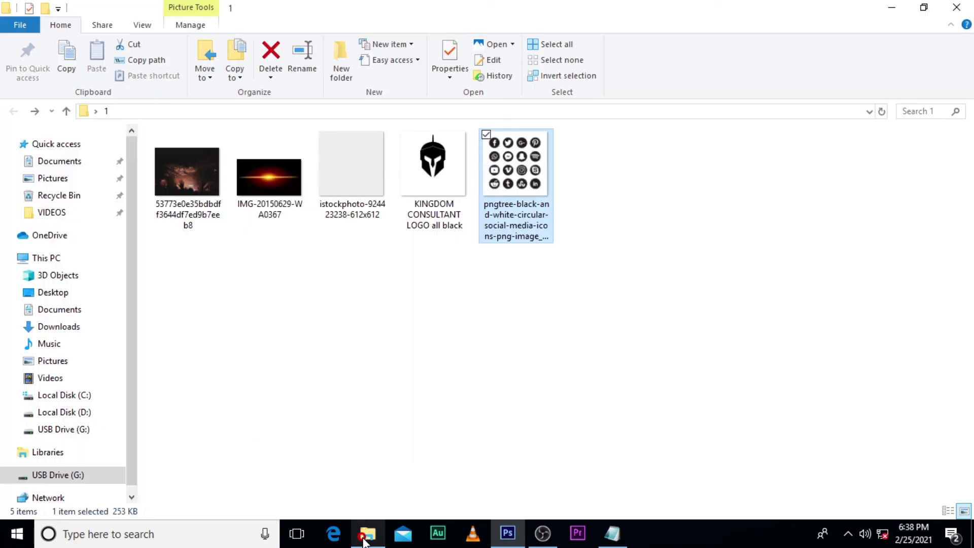
click(263, 182)
drag(263, 178, 443, 323)
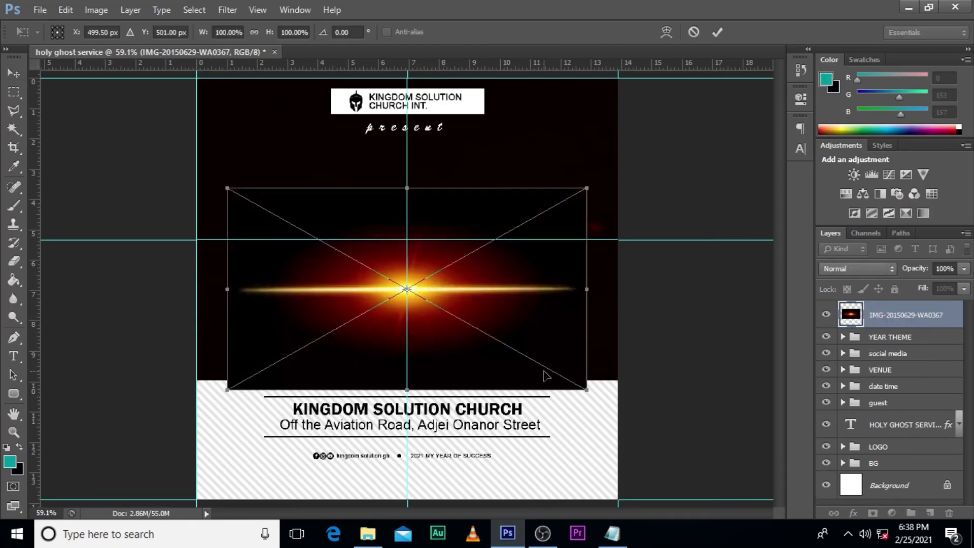
drag(585, 390, 526, 357)
drag(486, 316, 473, 273)
key(Return)
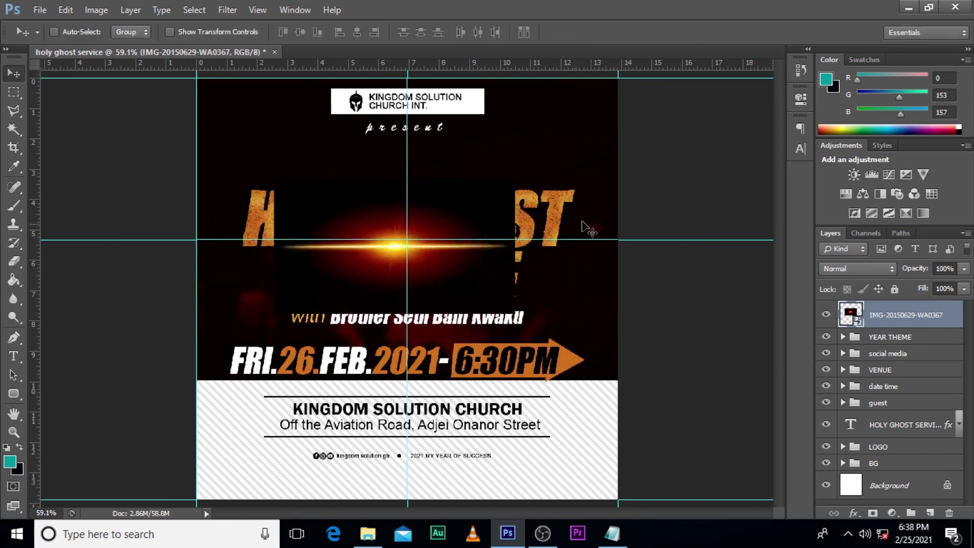
Step: Set the flare image's blend mode to Screen and shift it slightly right, between the two title lines
click(856, 269)
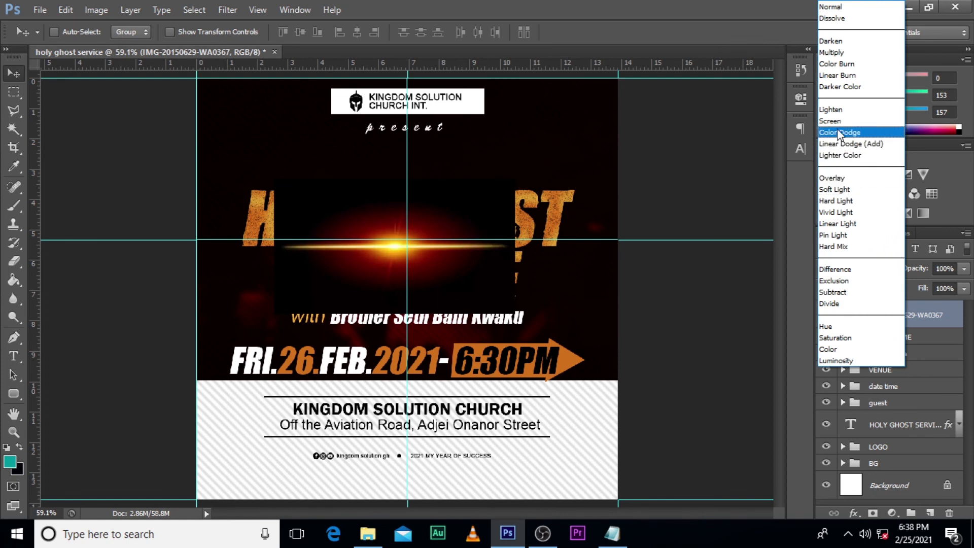
click(837, 121)
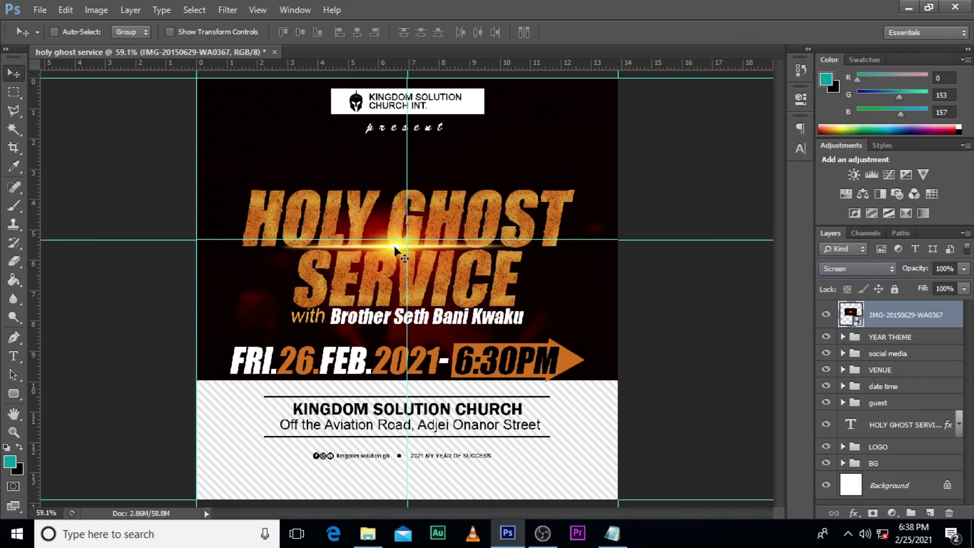
drag(414, 276, 425, 276)
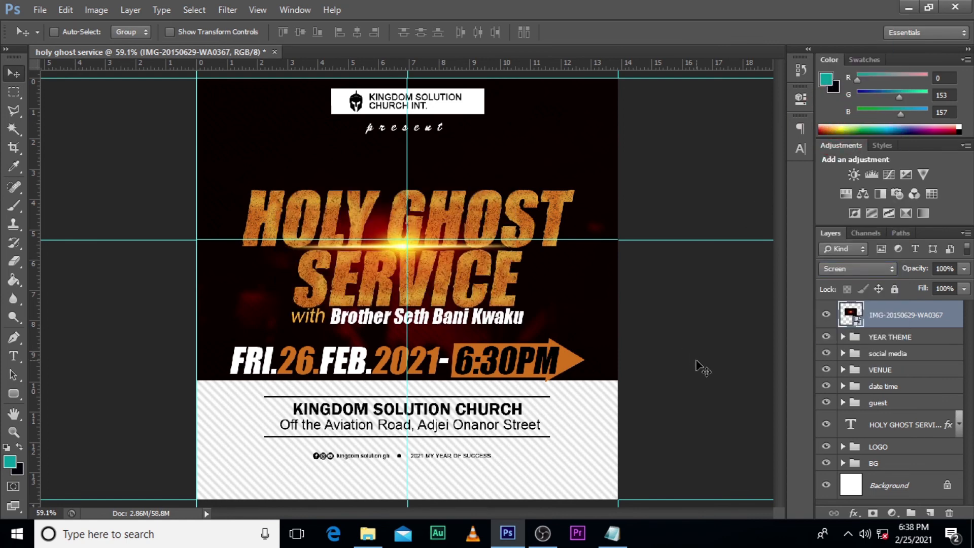